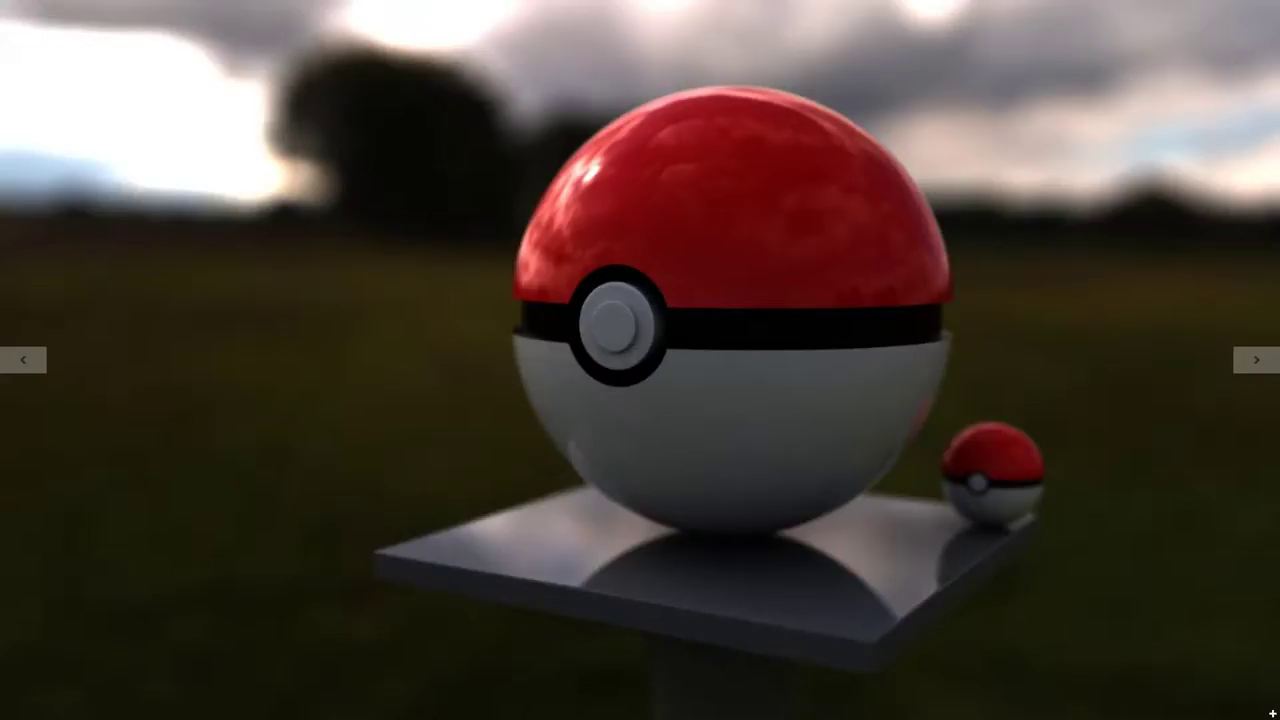
# - Close the finished Pokéball render preview window
pyautogui.click(20, 20)
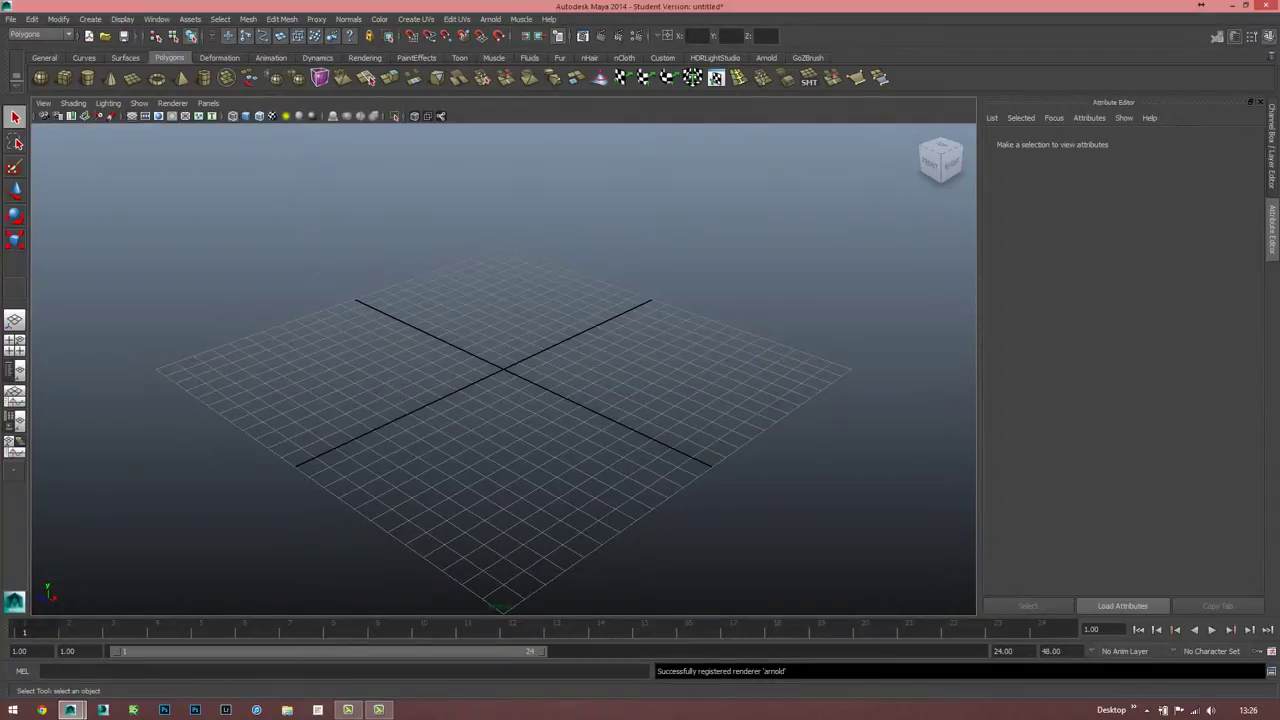
pyautogui.keyDown('alt'); pyautogui.moveTo(480, 420); pyautogui.dragTo(502, 406, button='middle'); pyautogui.keyUp('alt')
pyautogui.keyDown('alt'); pyautogui.moveTo(375, 378); pyautogui.dragTo(547, 394, button='middle'); pyautogui.keyUp('alt')
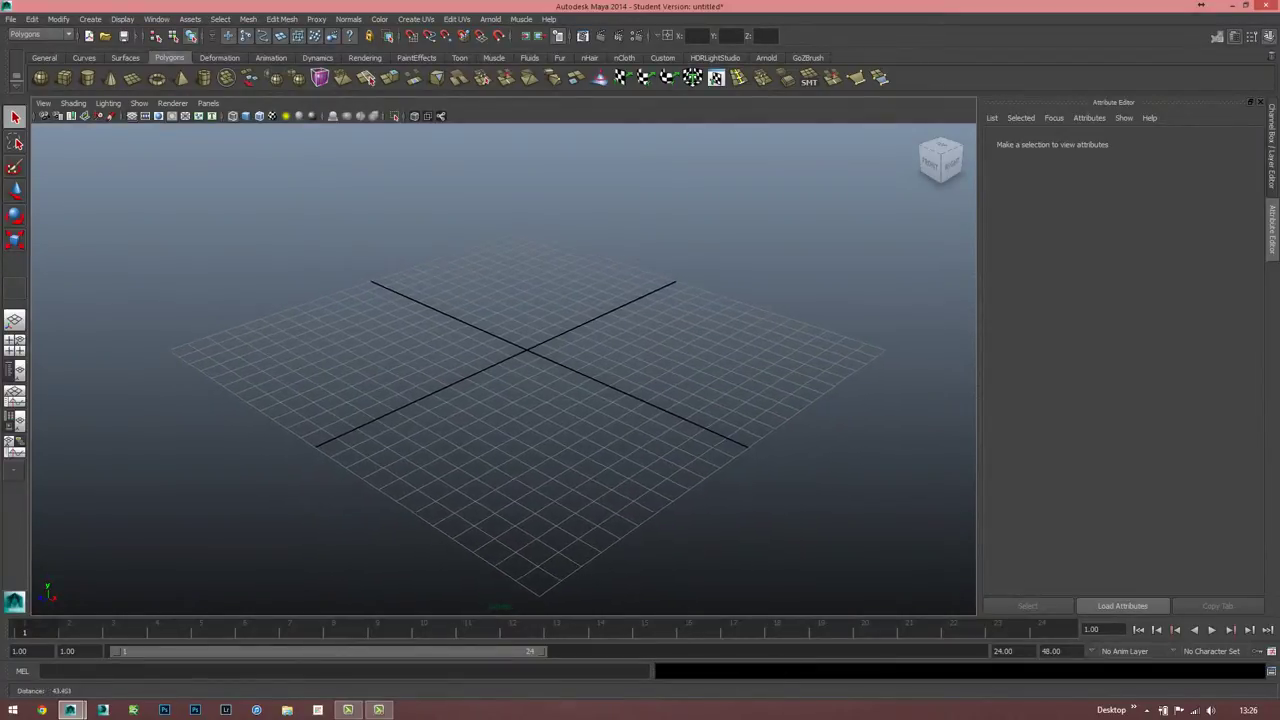
pyautogui.keyDown('alt'); pyautogui.moveTo(740, 400); pyautogui.dragTo(790, 400, button='right'); pyautogui.keyUp('alt')
pyautogui.scroll(-5, 505, 400)
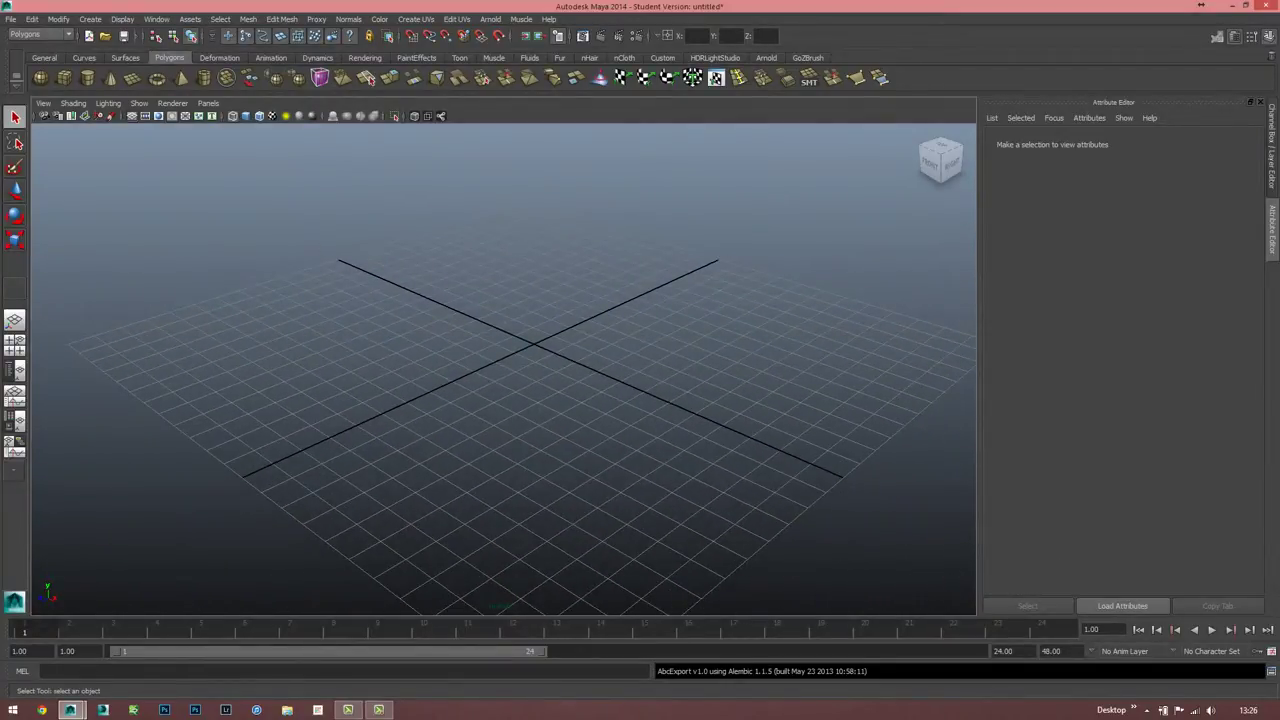
pyautogui.scroll(-3, 505, 400)
pyautogui.keyDown('alt'); pyautogui.moveTo(505, 400); pyautogui.dragTo(505, 382, button='middle'); pyautogui.keyUp('alt')
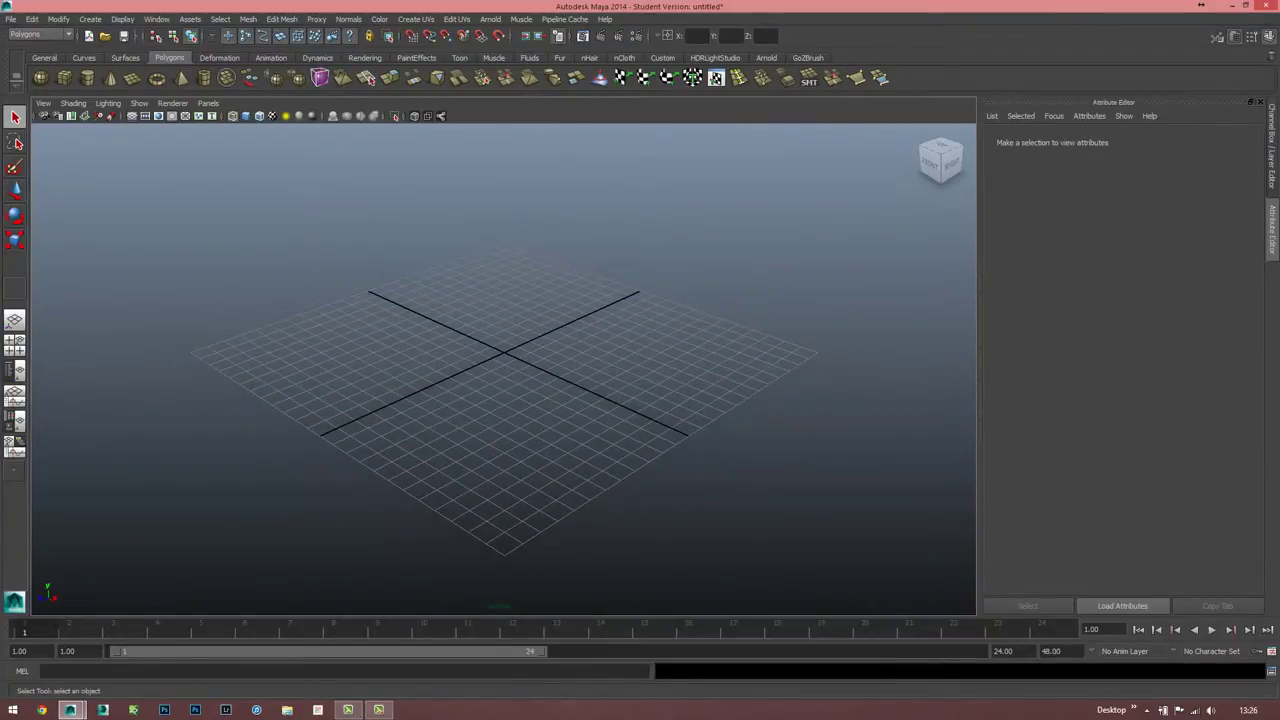
pyautogui.scroll(2, 515, 400)
pyautogui.scroll(1, 515, 400)
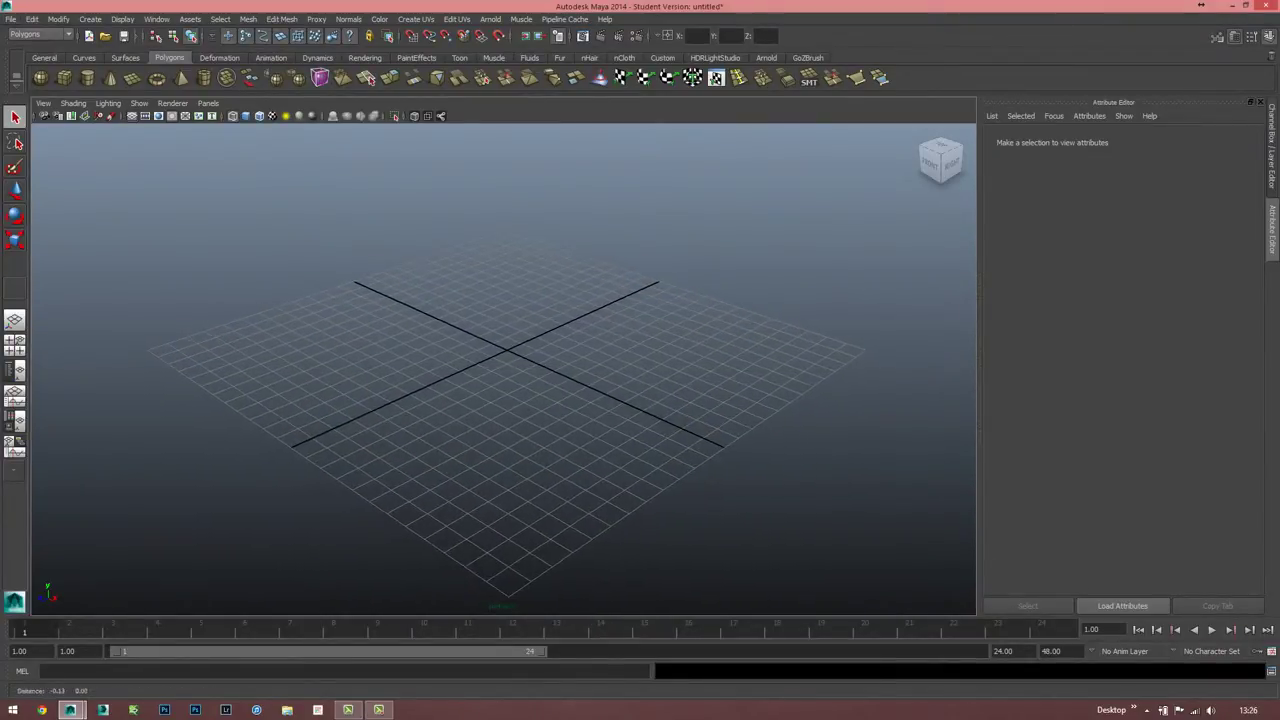
pyautogui.scroll(1, 515, 400)
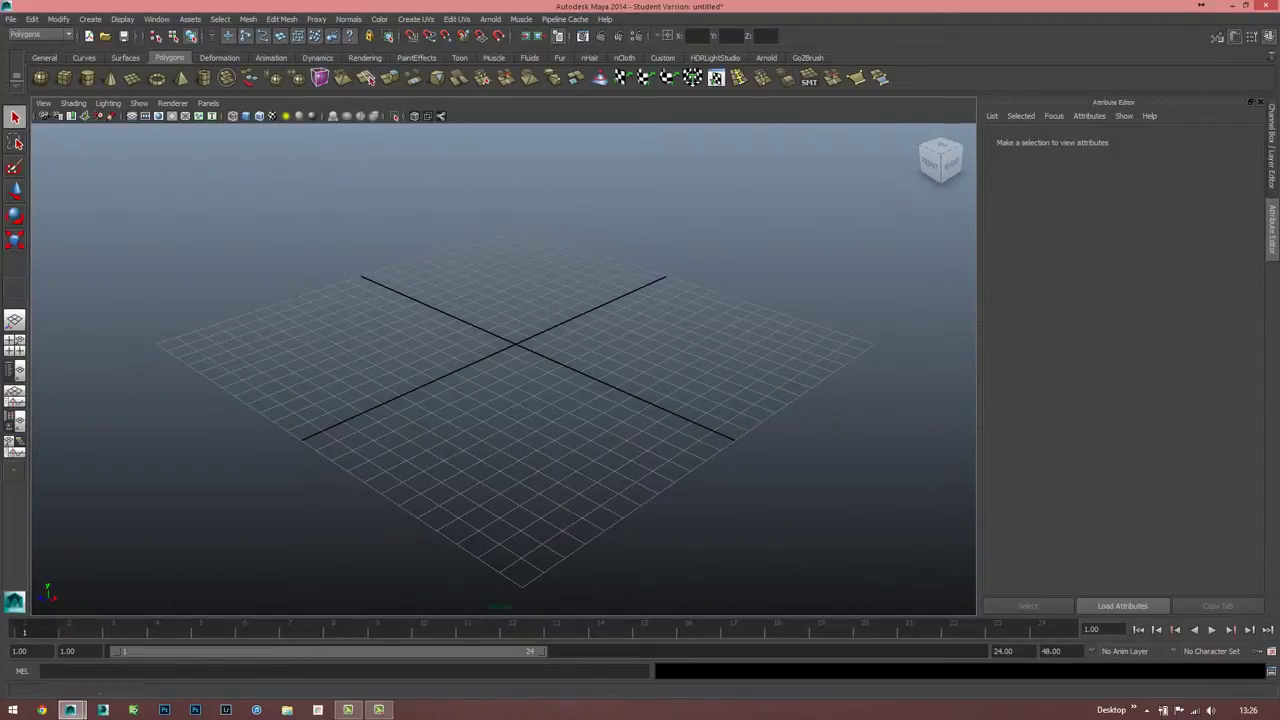
# - Create a polygon sphere, scale it about 11 times, and show it shaded with wireframe
pyautogui.click(40, 78)
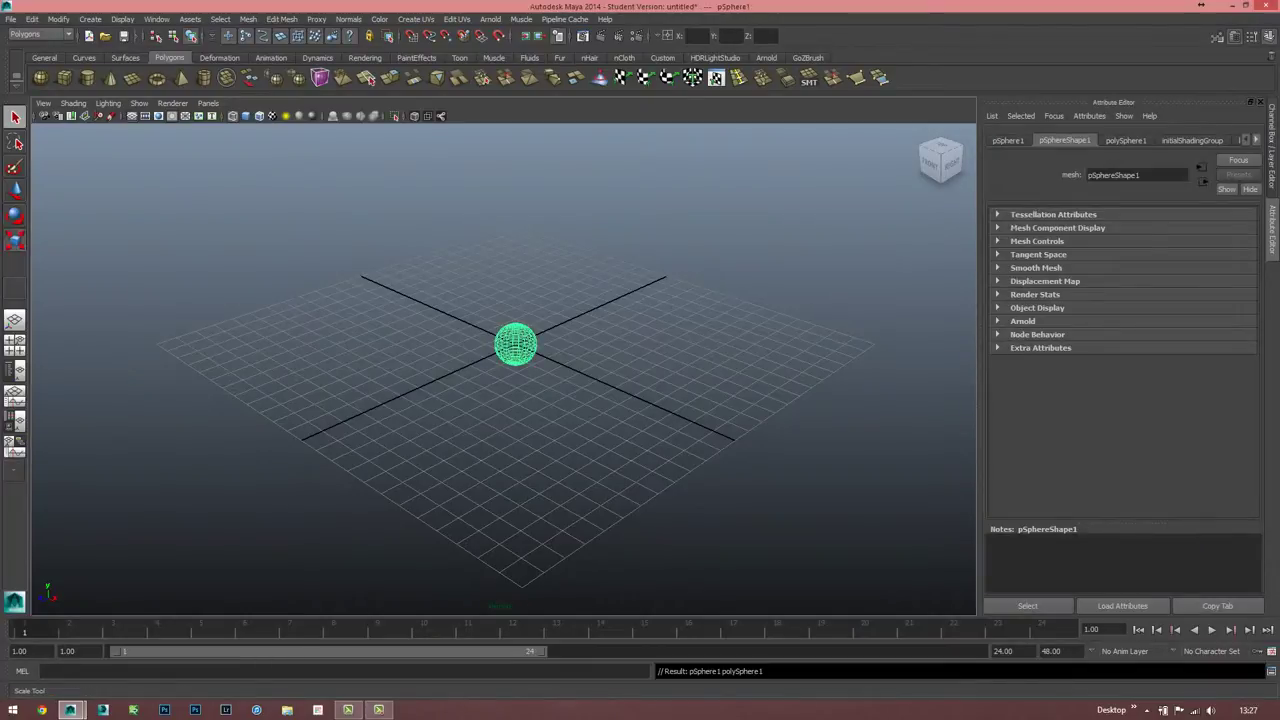
pyautogui.press('r')
pyautogui.moveTo(515, 344); pyautogui.dragTo(538, 356)
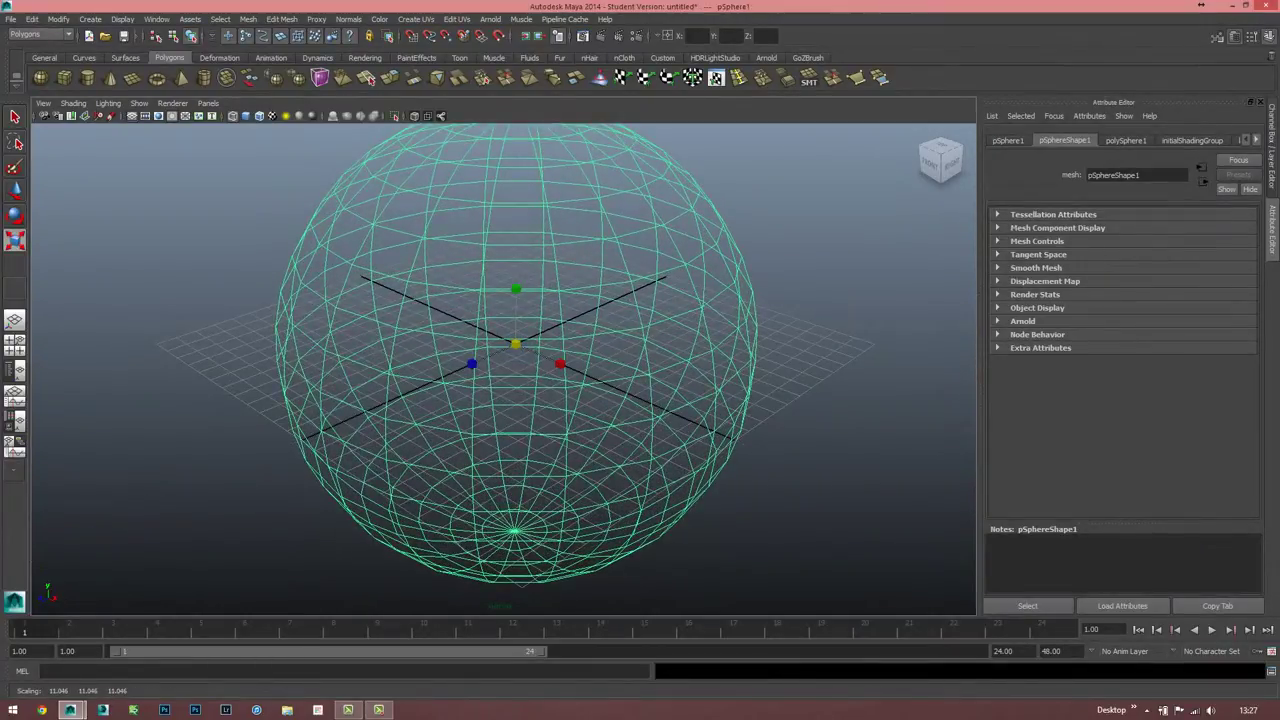
pyautogui.click(246, 116)
pyautogui.scroll(-3, 515, 350)
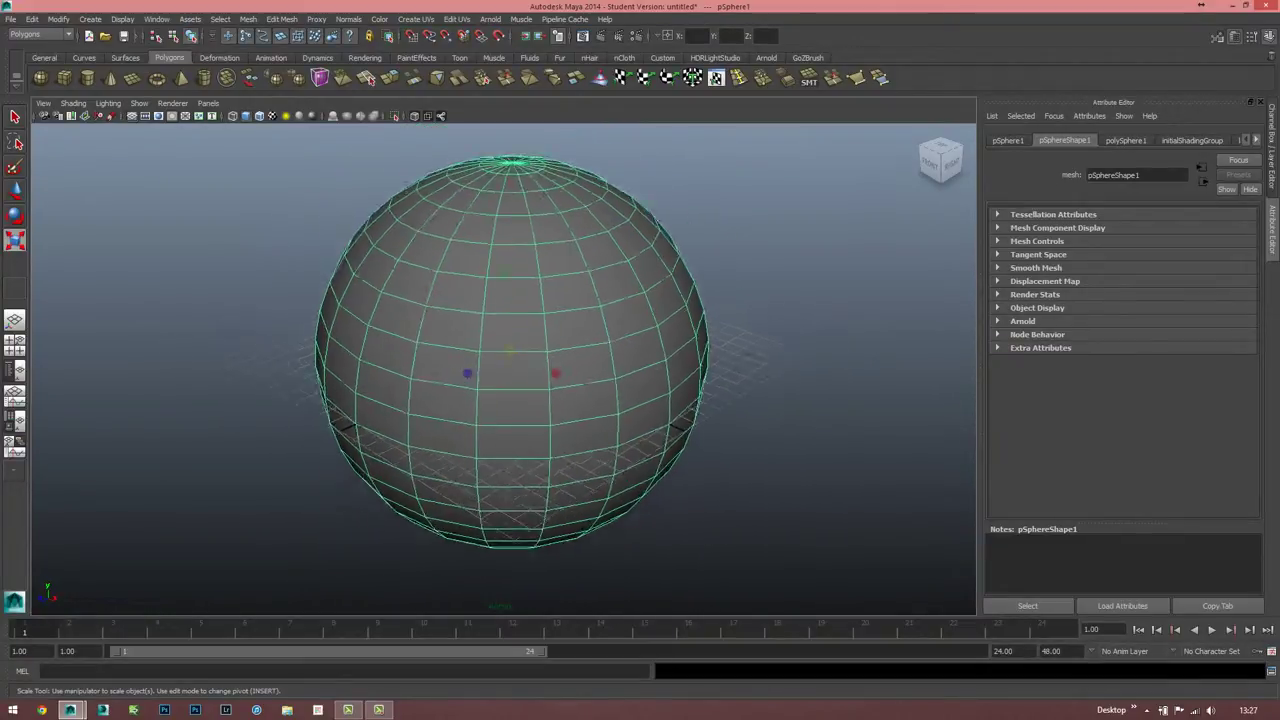
pyautogui.scroll(-2, 515, 350)
pyautogui.scroll(3, 515, 350)
pyautogui.scroll(1, 515, 350)
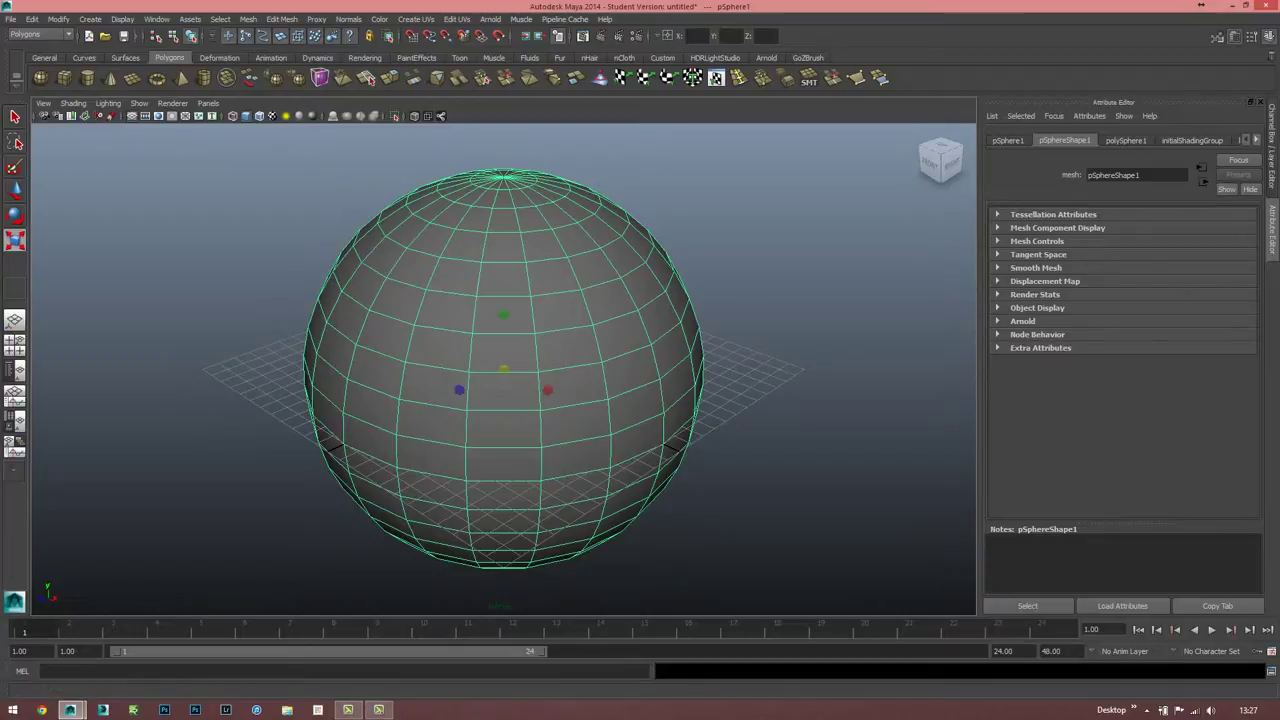
# - Smooth the sphere twice into a dense mesh
pyautogui.click(297, 78)
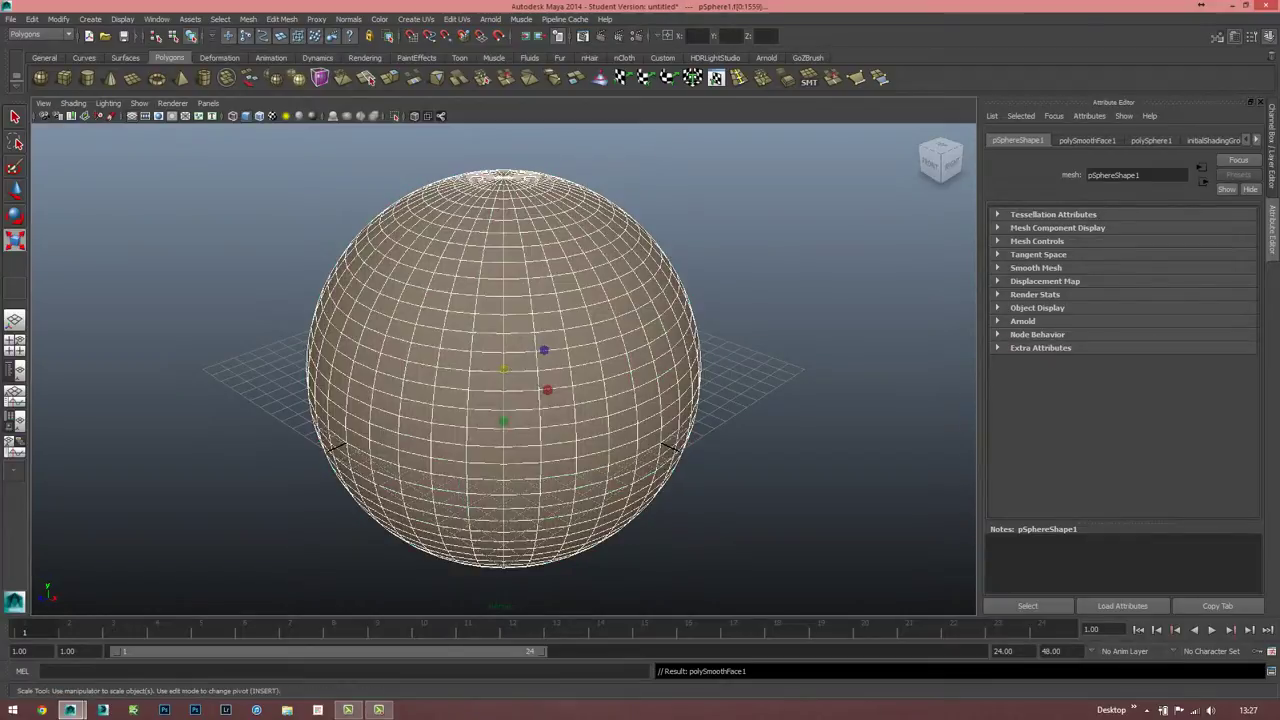
pyautogui.click(297, 78)
pyautogui.click(850, 450)
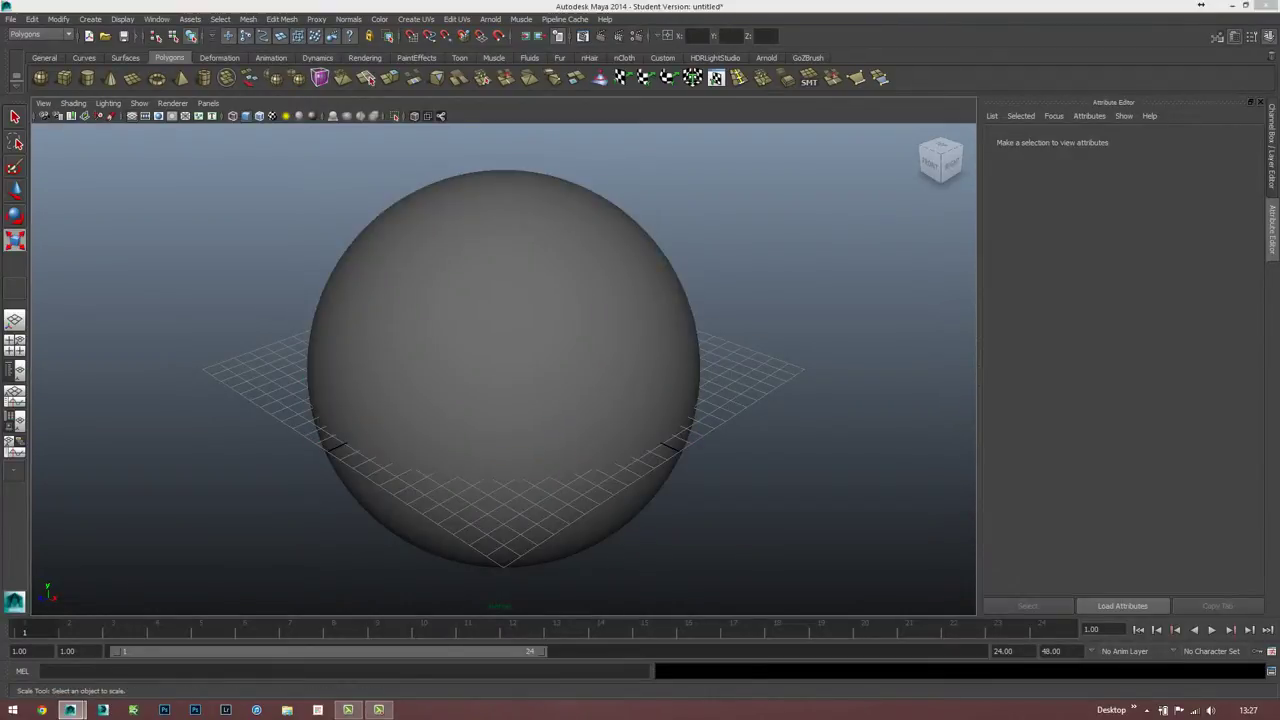
pyautogui.press('space')
pyautogui.press('space')
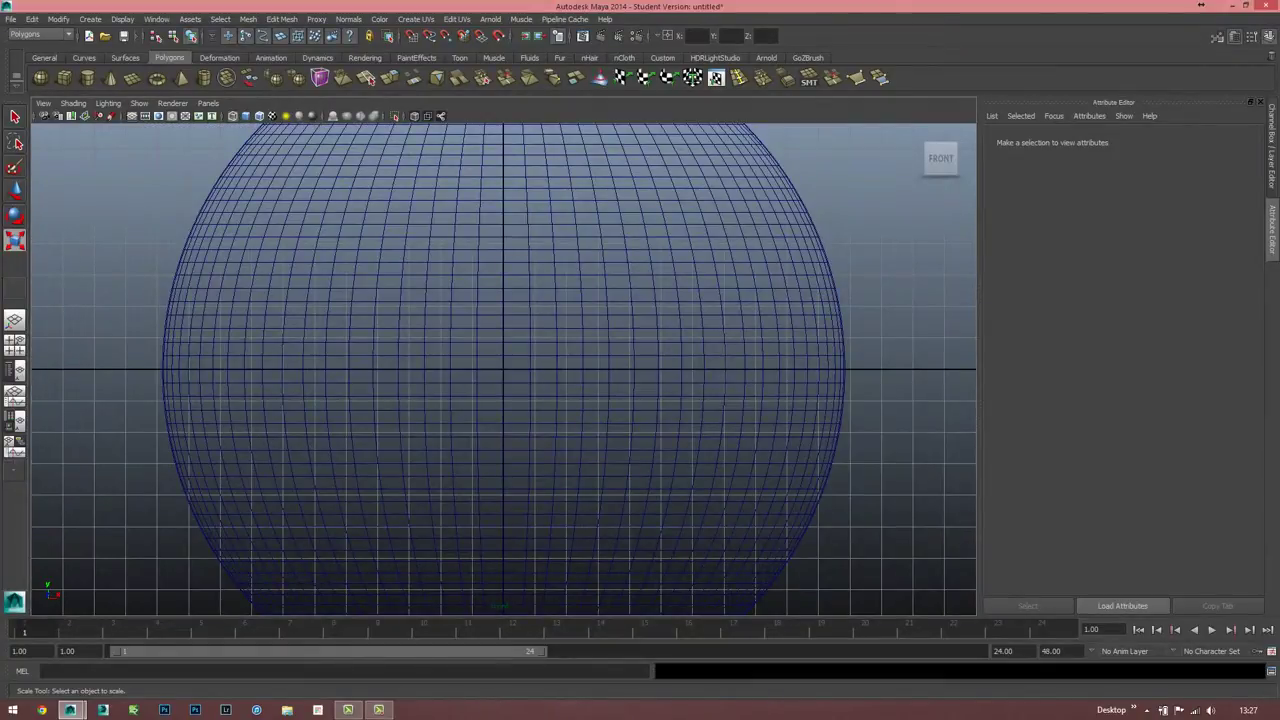
# - Select the band of faces around the sphere's equator in Front view
pyautogui.click(557, 380)
pyautogui.moveTo(557, 380); pyautogui.dragTo(557, 411, button='right')
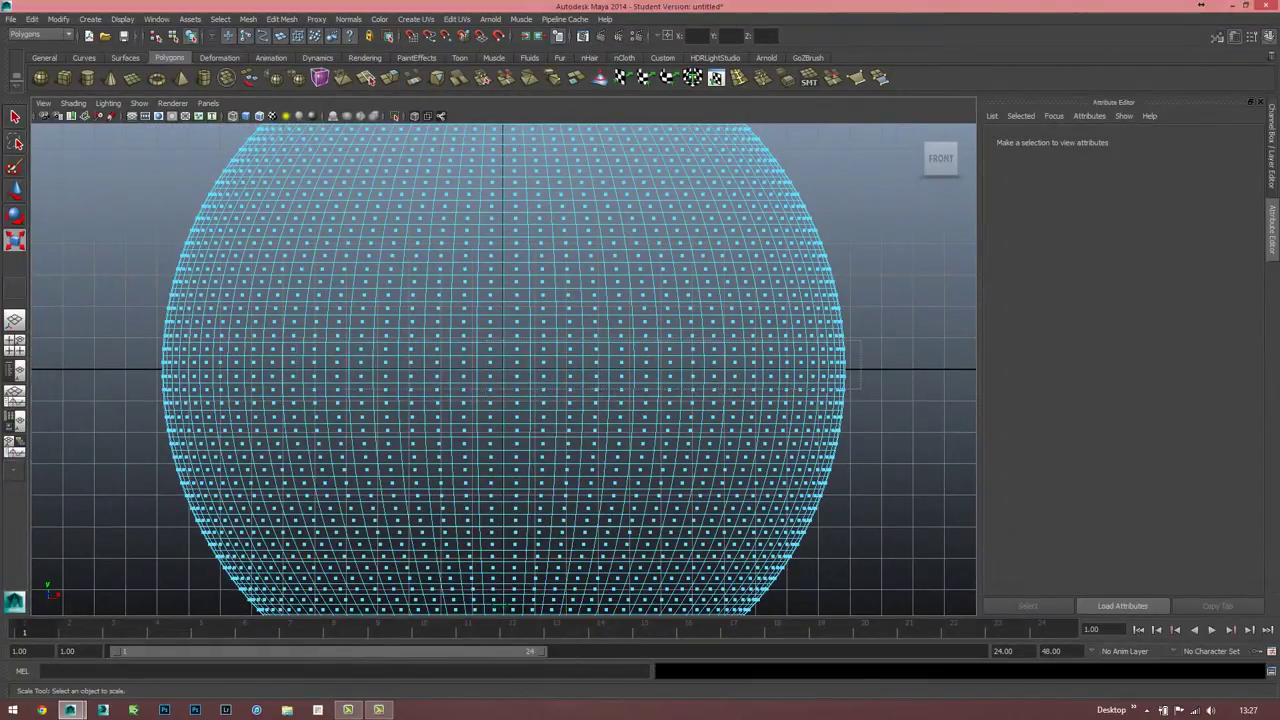
pyautogui.moveTo(840, 392); pyautogui.dragTo(114, 396)
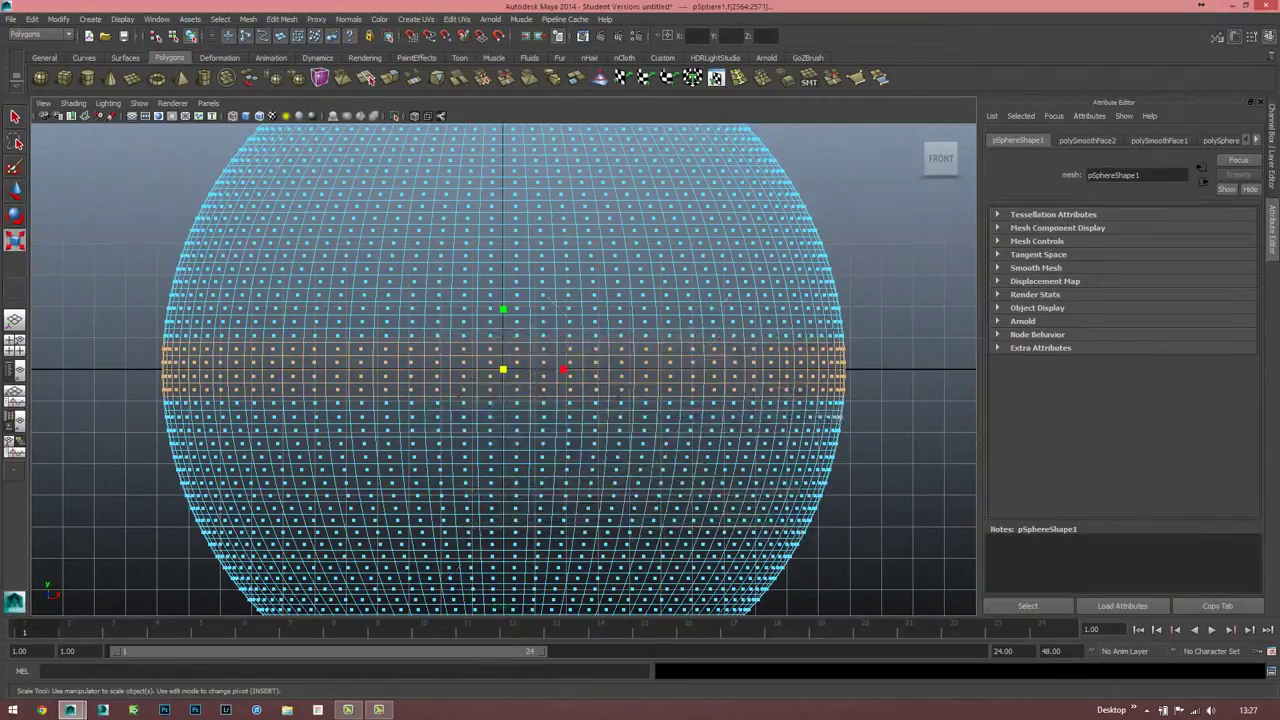
pyautogui.press('space')
pyautogui.press('space')
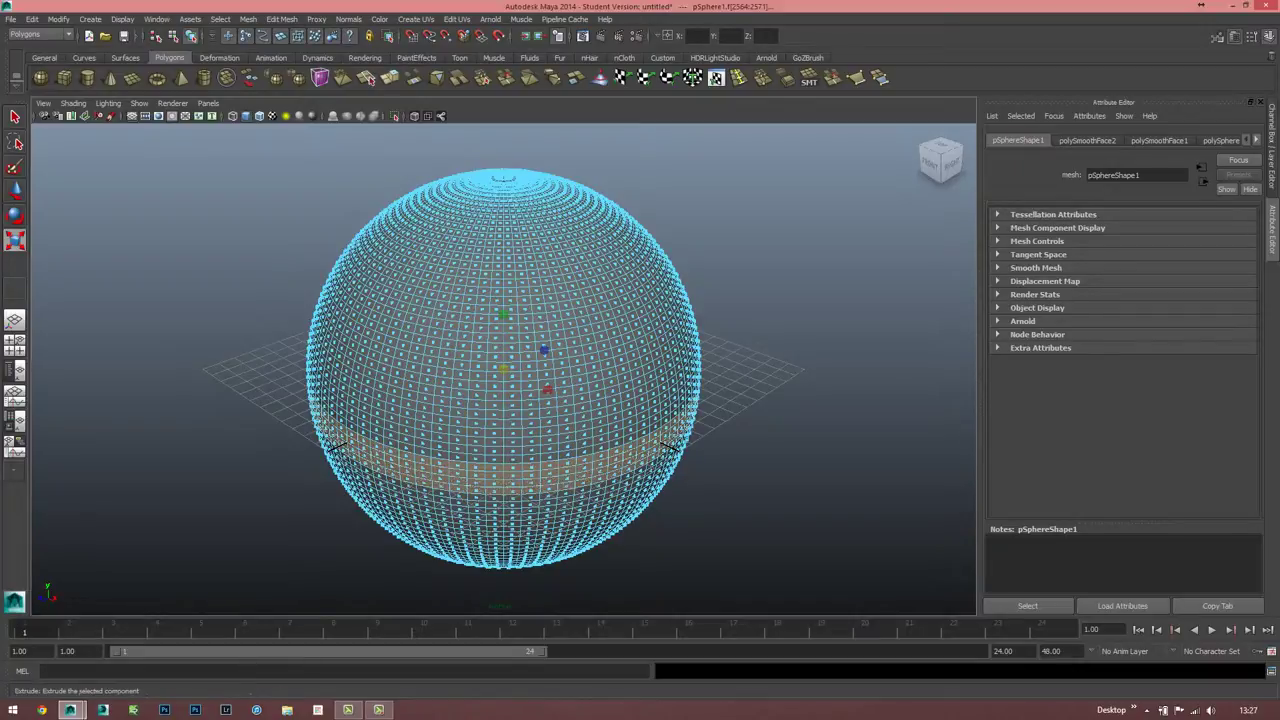
# - Extrude the equator faces inward to Local Translate Z -0.701, forming a groove
pyautogui.click(390, 78)
pyautogui.moveTo(780, 307); pyautogui.dragTo(770, 307, button='middle')
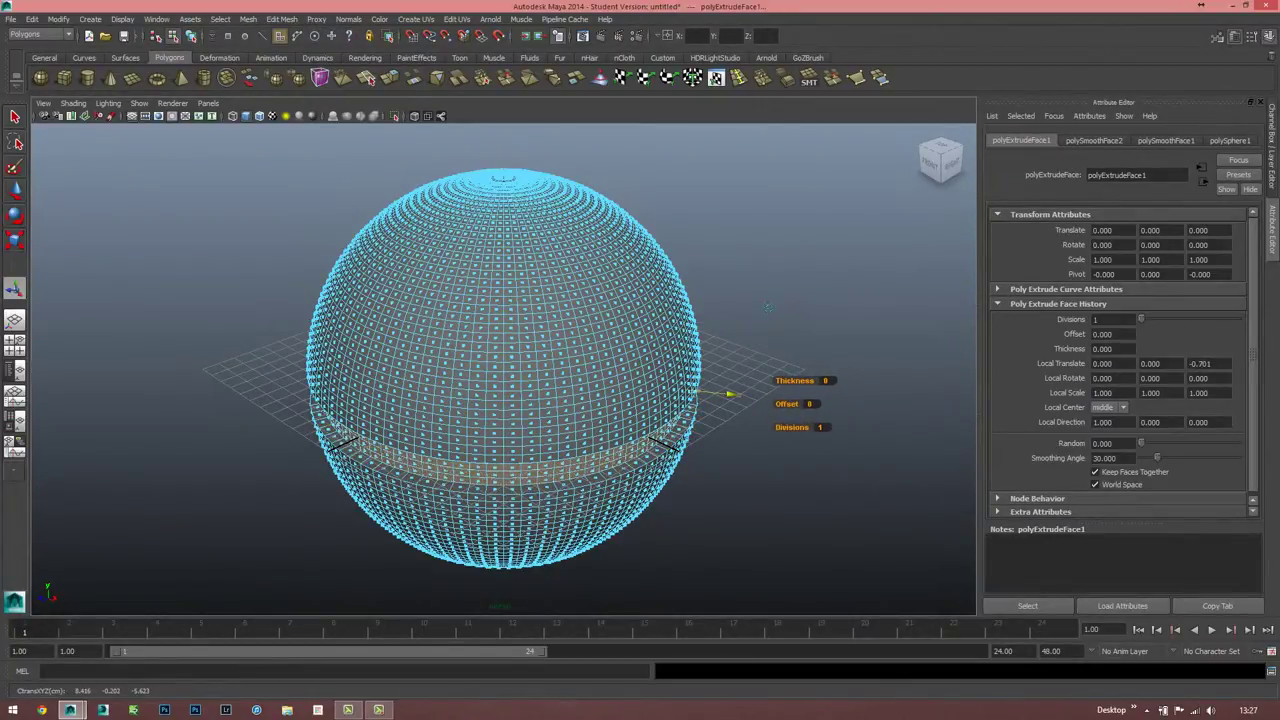
pyautogui.click(850, 480)
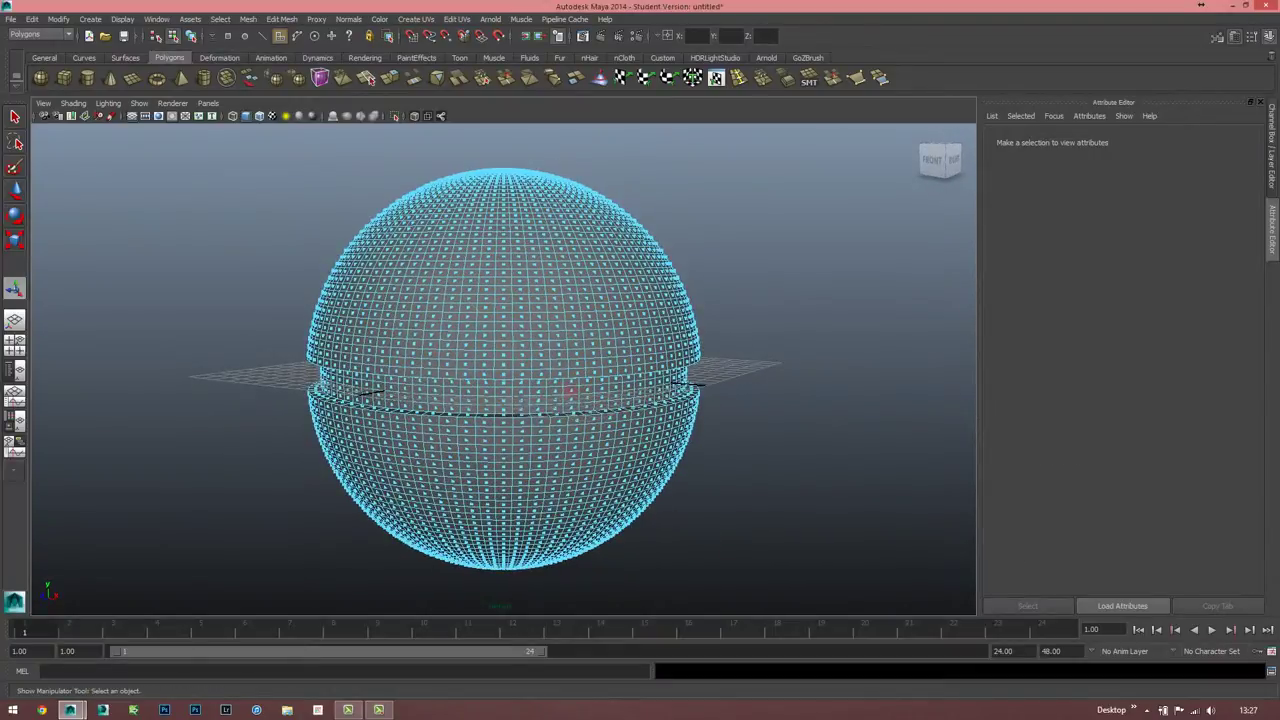
pyautogui.press('space')
pyautogui.press('space')
pyautogui.scroll(-3, 656, 400)
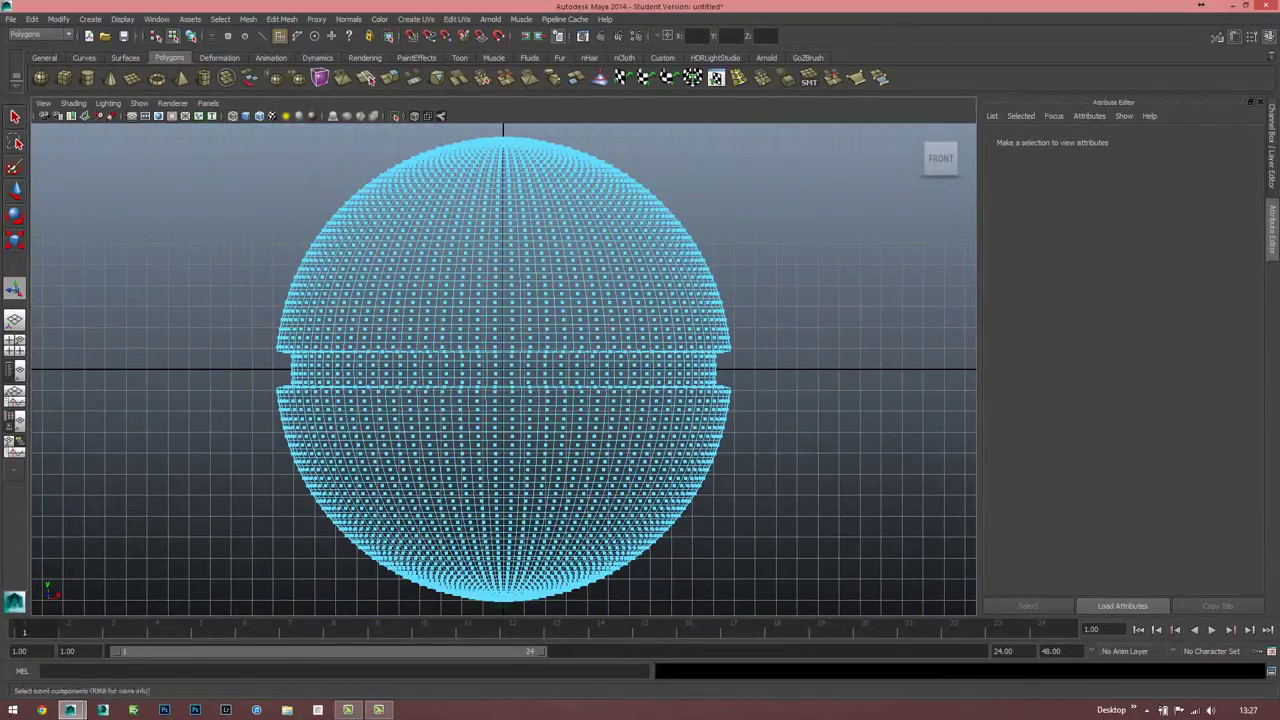
# - Tick Loaded for vrayformaya.mll in the Plug-in Manager and close it
pyautogui.click(156, 19)
pyautogui.moveTo(191, 89)
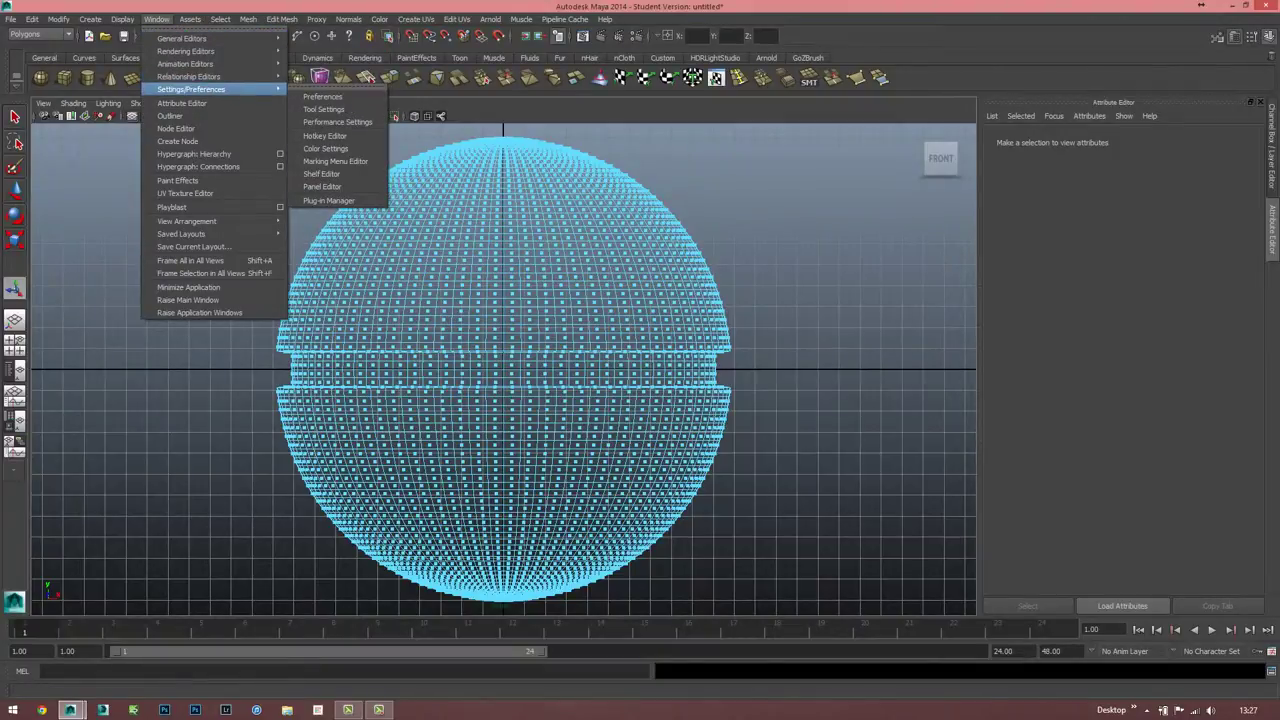
pyautogui.click(328, 200)
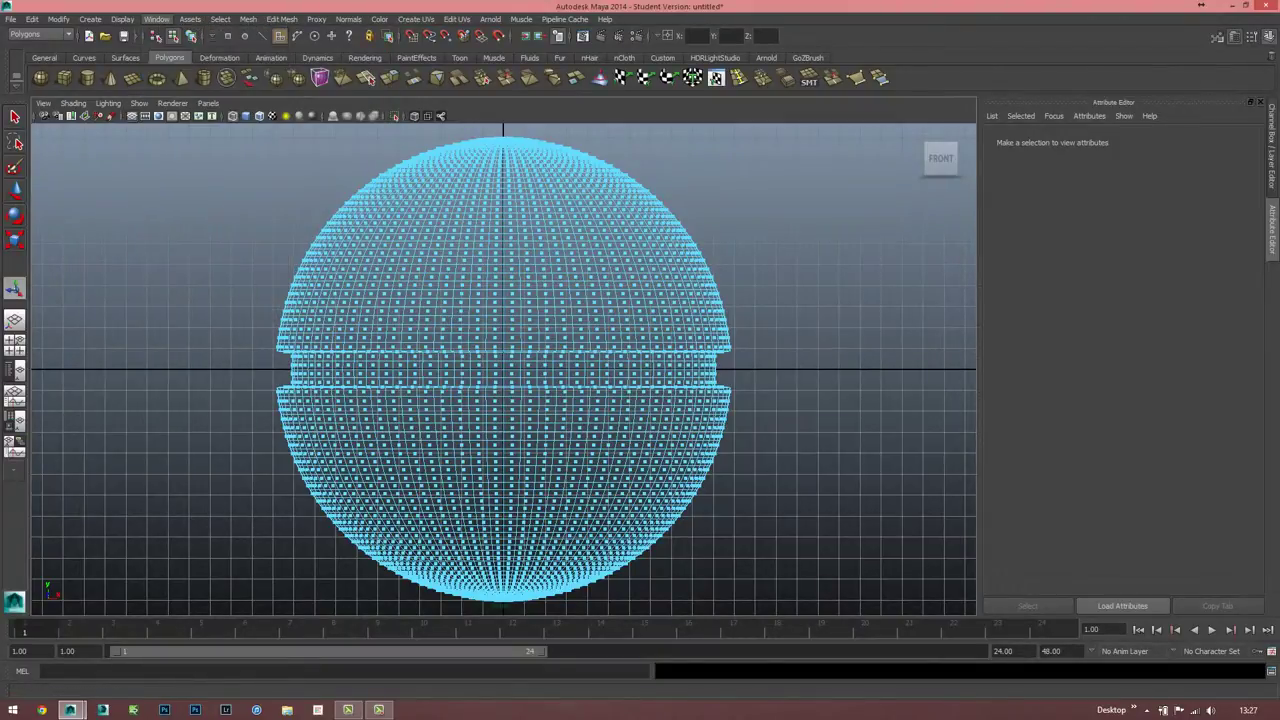
pyautogui.scroll(-10, 575, 380)
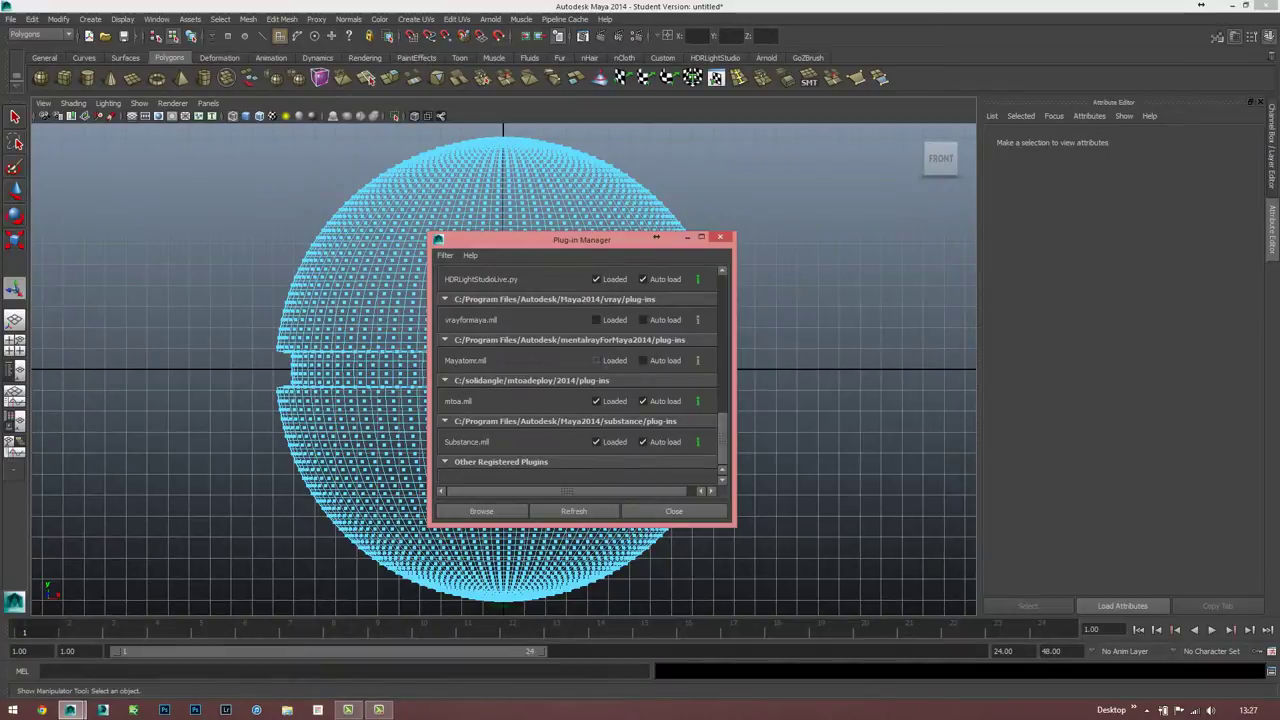
pyautogui.click(596, 320)
pyautogui.click(720, 237)
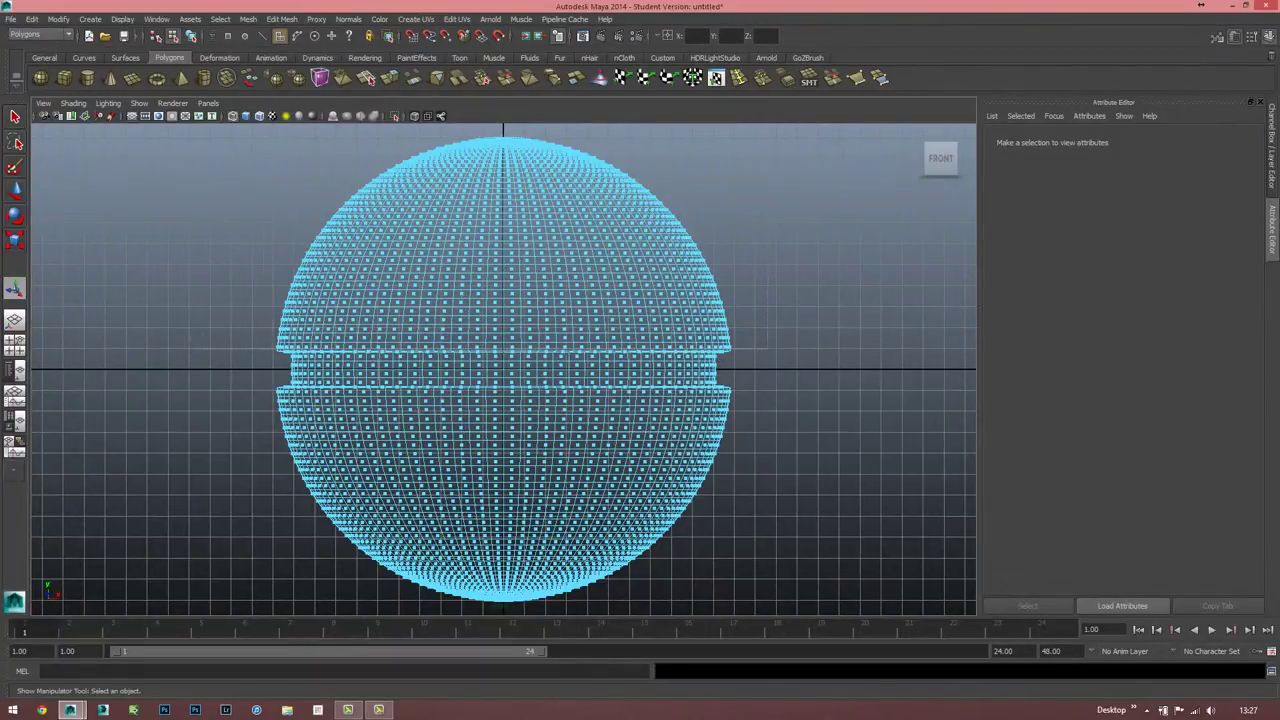
# - Select the sphere's upper-half faces and bring up the new-material options
pyautogui.moveTo(767, 349); pyautogui.dragTo(767, 350)
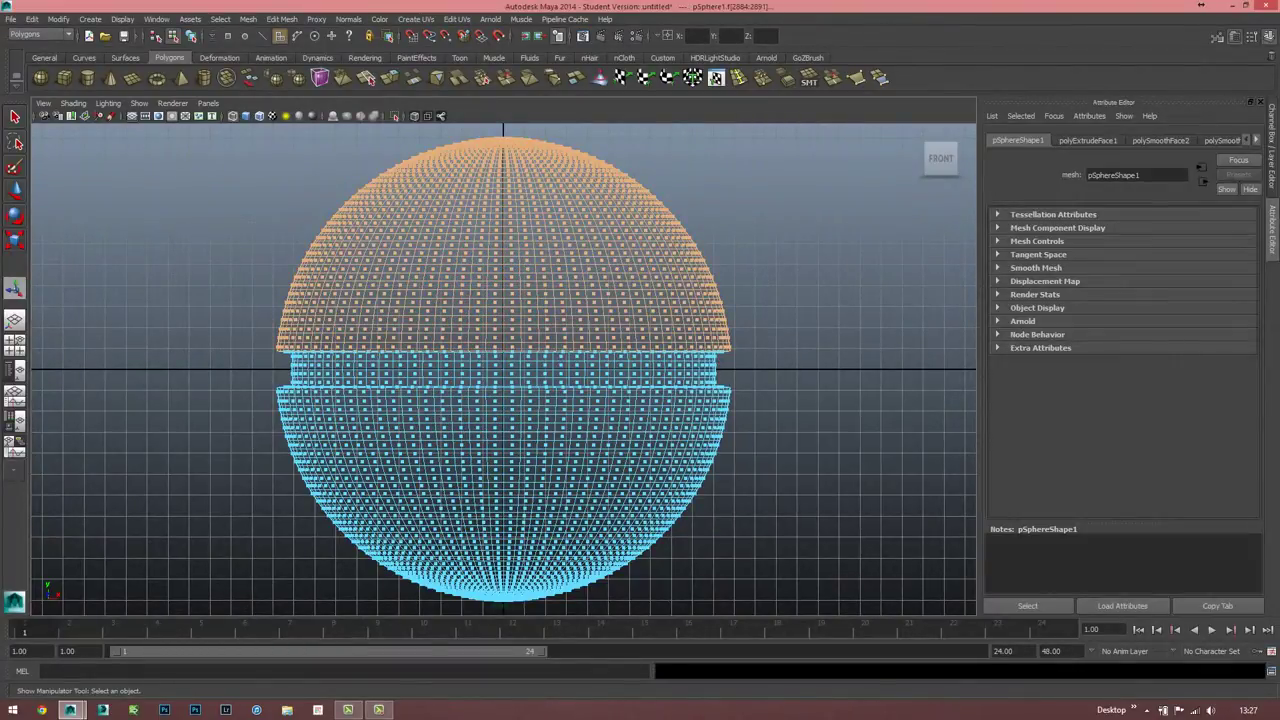
pyautogui.rightClick(478, 277)
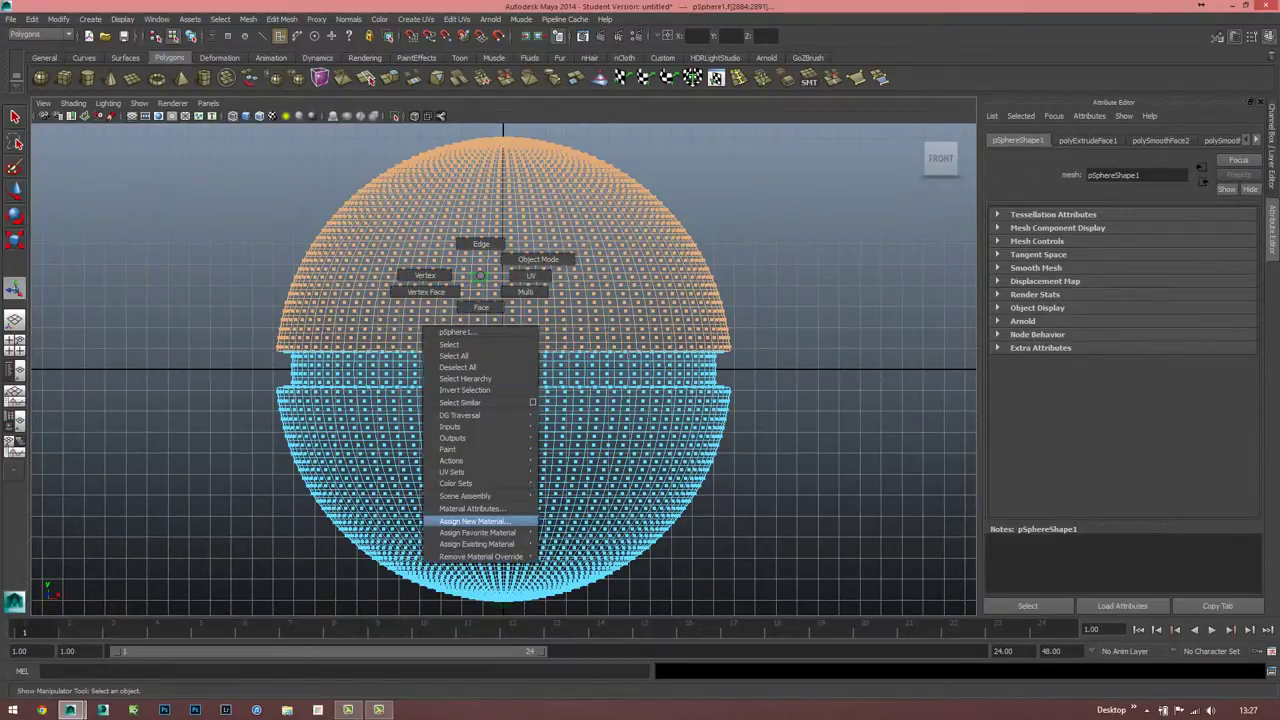
pyautogui.click(474, 521)
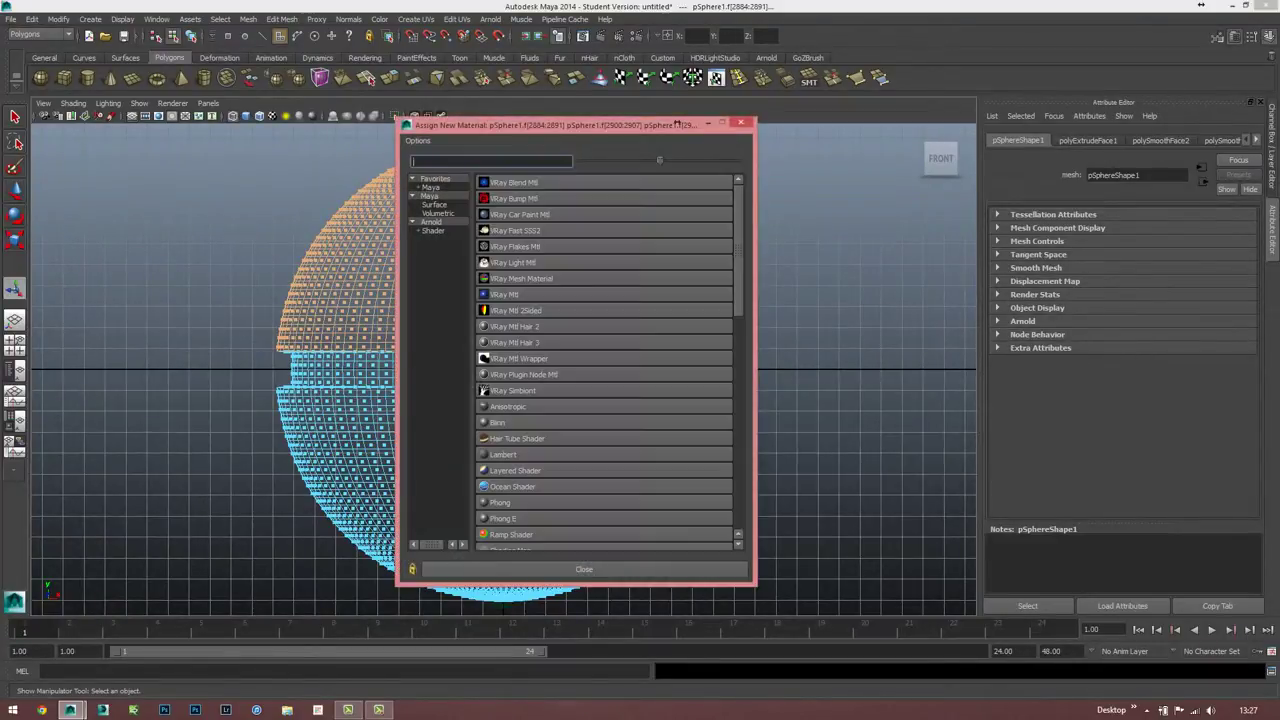
pyautogui.click(505, 294)
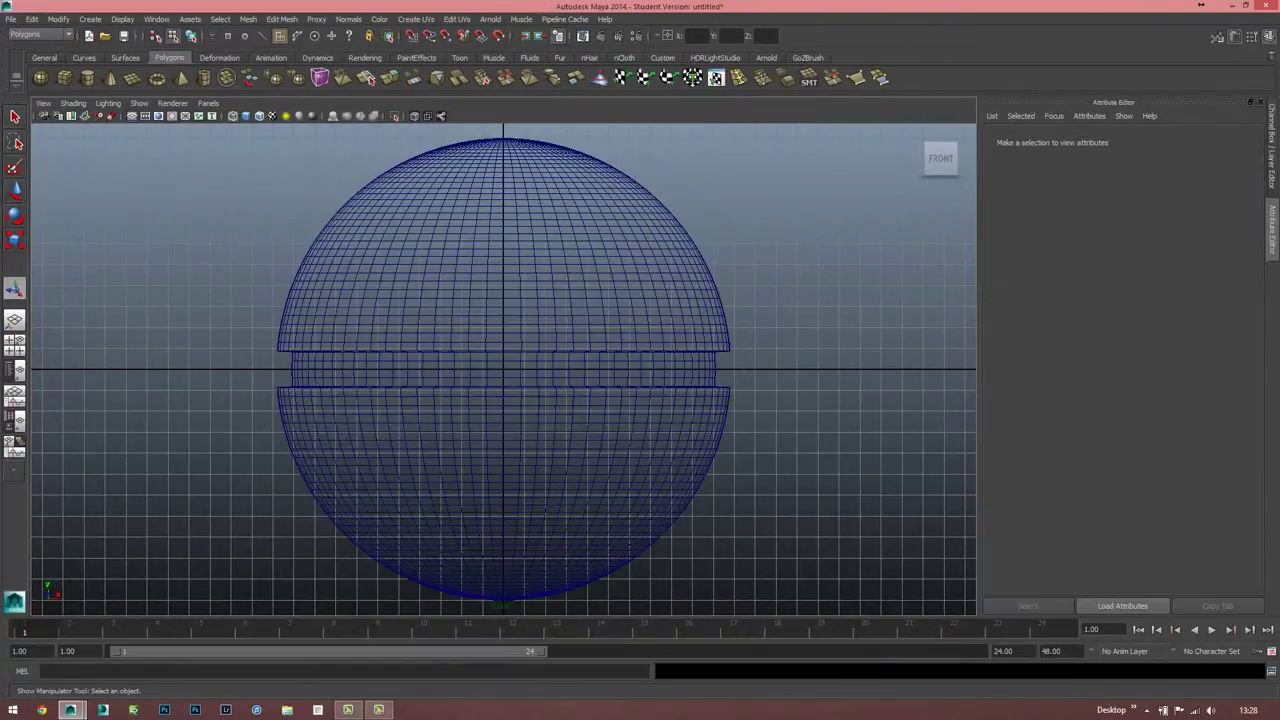
pyautogui.press('space')
pyautogui.press('space')
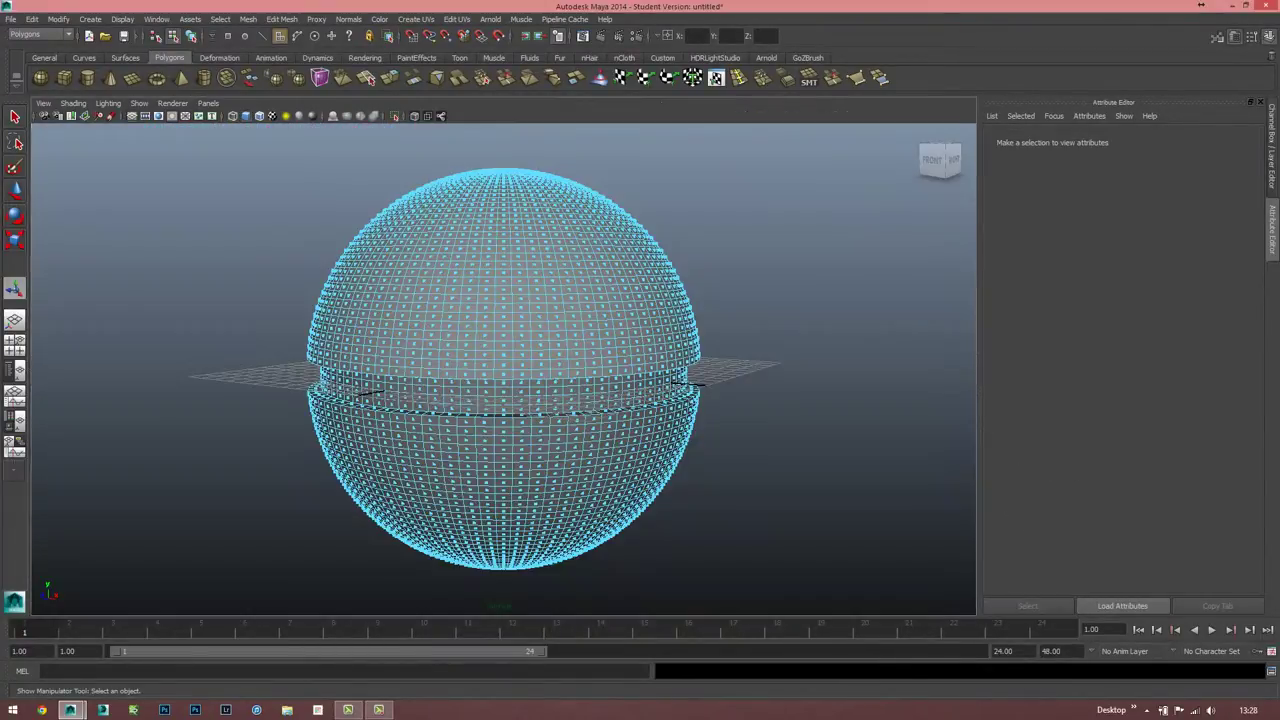
# - Reselect the upper-half faces in front view and open Assign New Material
pyautogui.moveTo(569, 297)
pyautogui.mouseDown(button='right')
pyautogui.moveTo(565, 542)
pyautogui.moveTo(558, 529)
pyautogui.mouseUp(button='right')
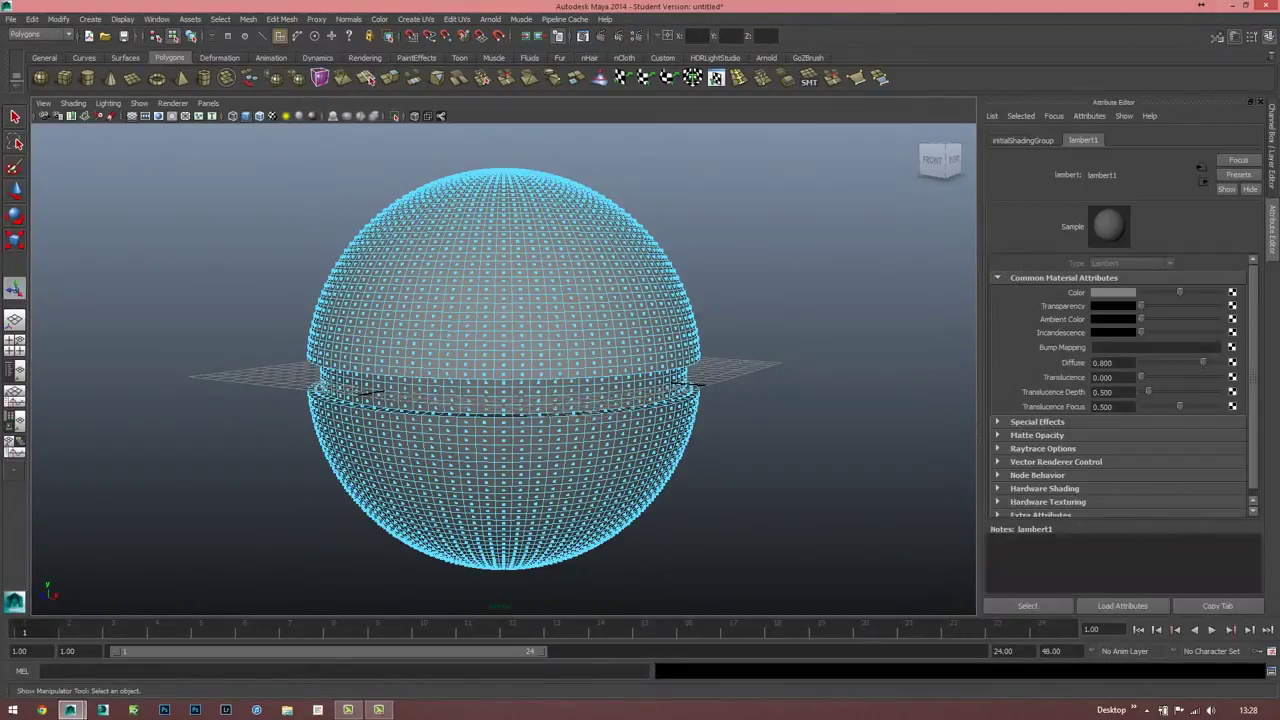
pyautogui.press('space')
pyautogui.press('space')
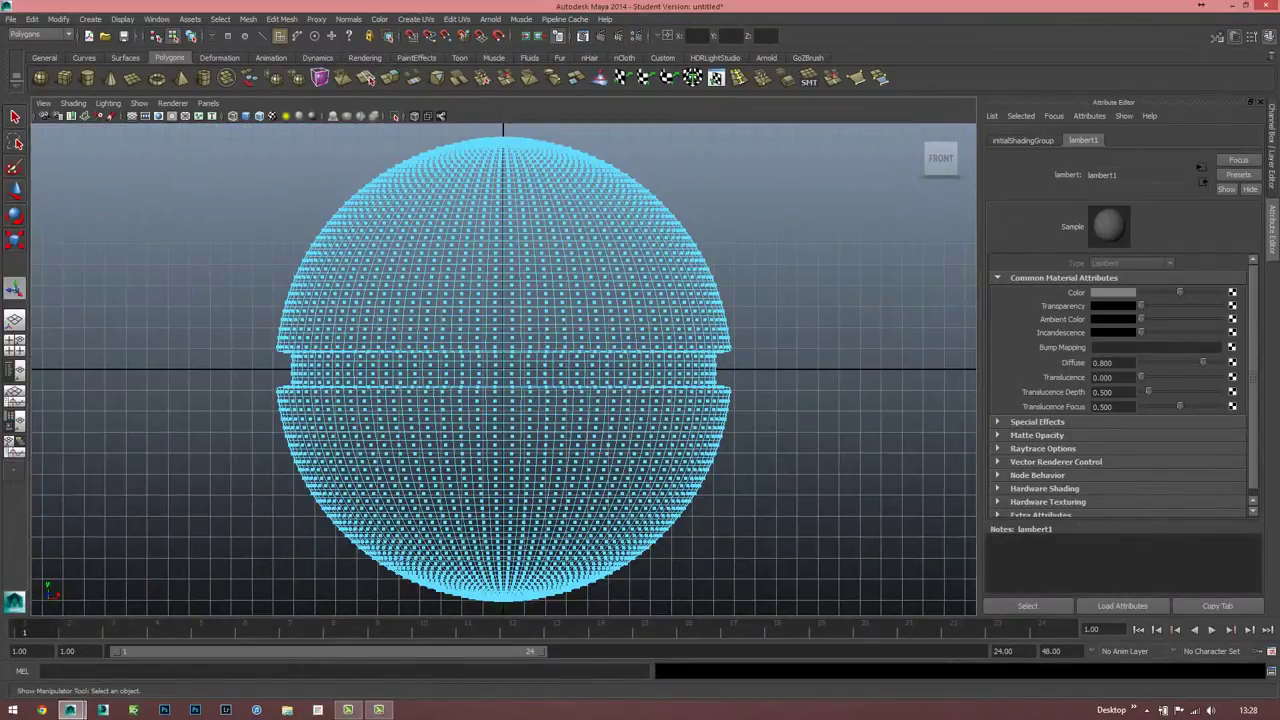
pyautogui.moveTo(250, 130); pyautogui.dragTo(750, 350)
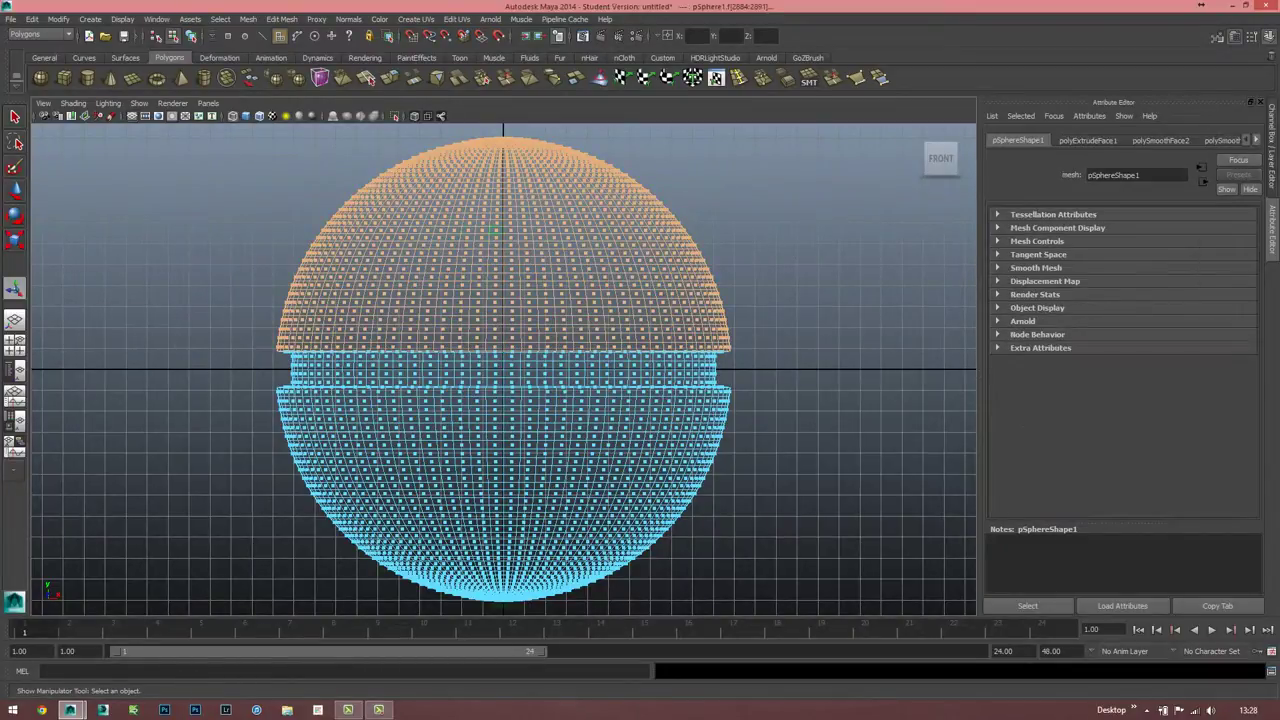
pyautogui.moveTo(497, 222); pyautogui.dragTo(497, 468, button='right')
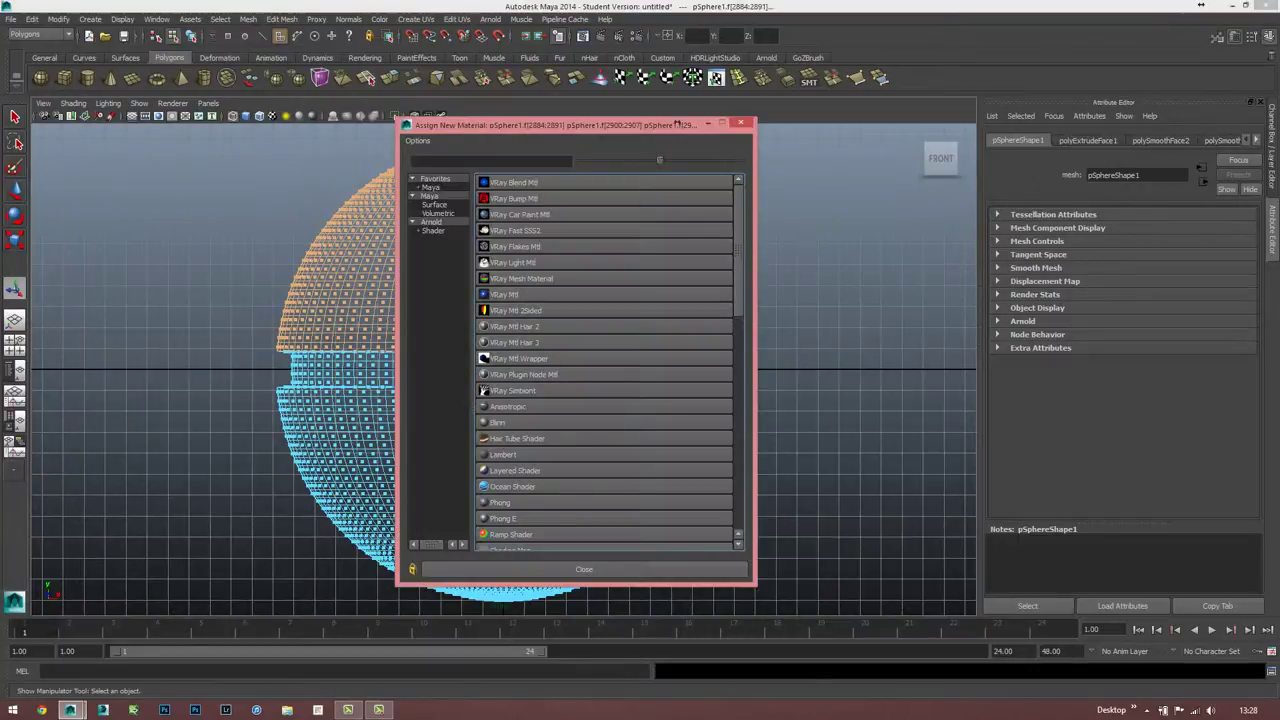
# - Create a VRayMtl named ROSSO with a pure red diffuse colour
pyautogui.click(560, 400)
pyautogui.doubleClick(1103, 175)
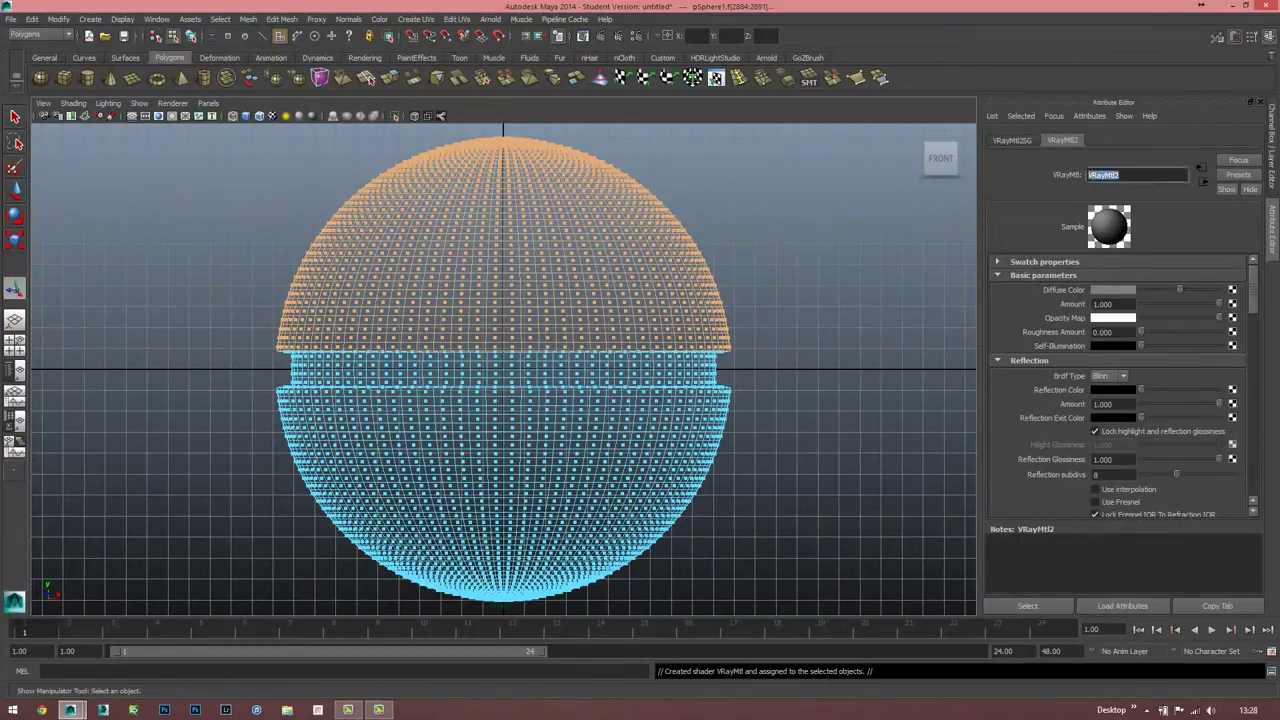
pyautogui.write('ROSSO')
pyautogui.click(1113, 289)
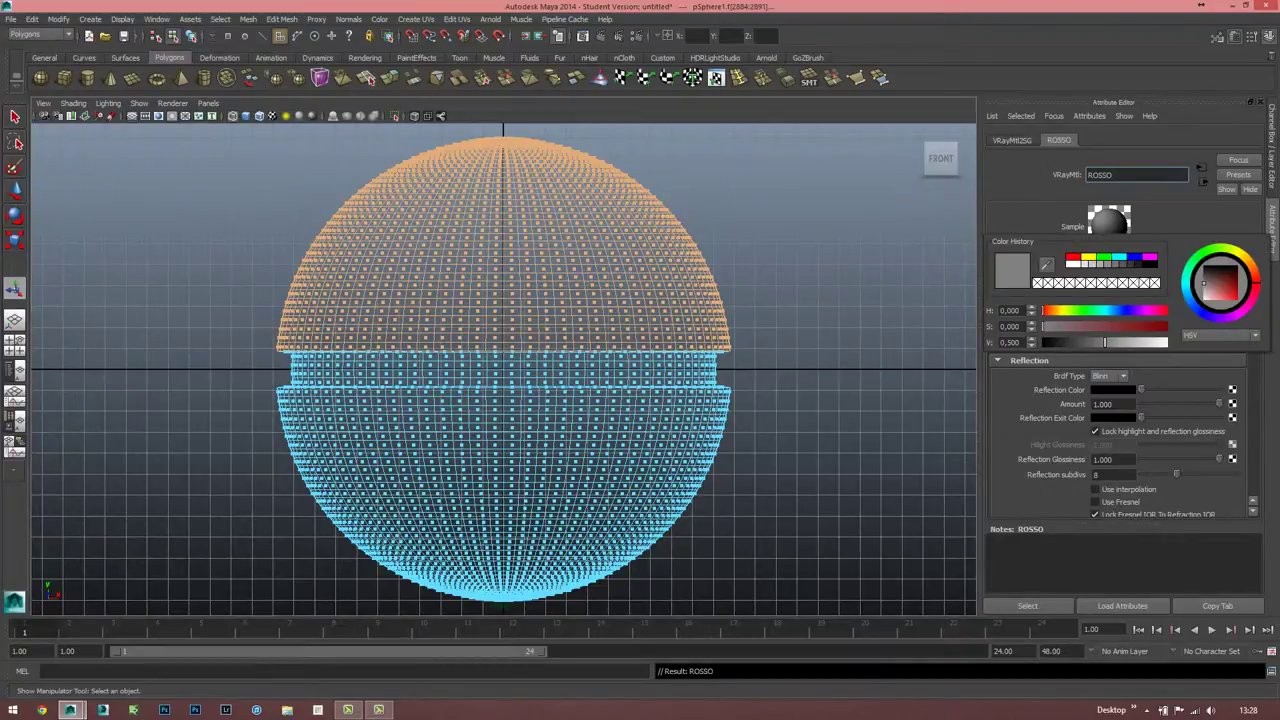
pyautogui.moveTo(1204, 283); pyautogui.dragTo(1238, 301)
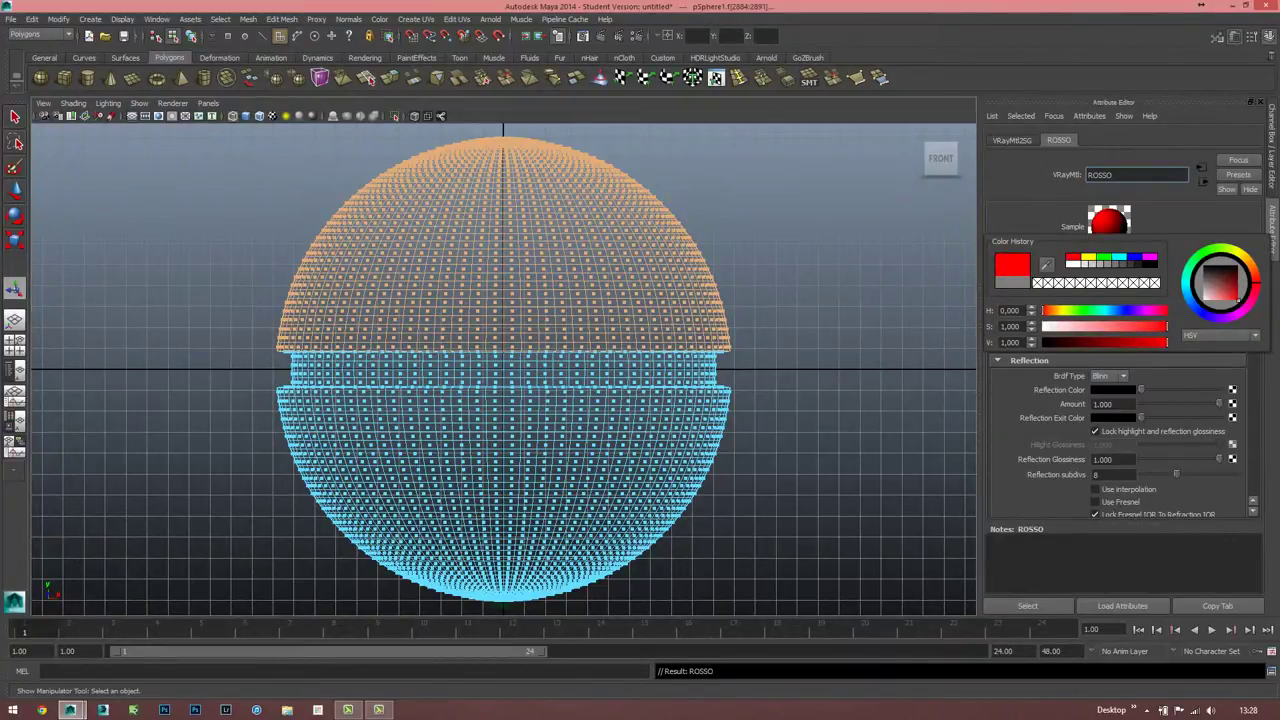
pyautogui.click(1140, 174)
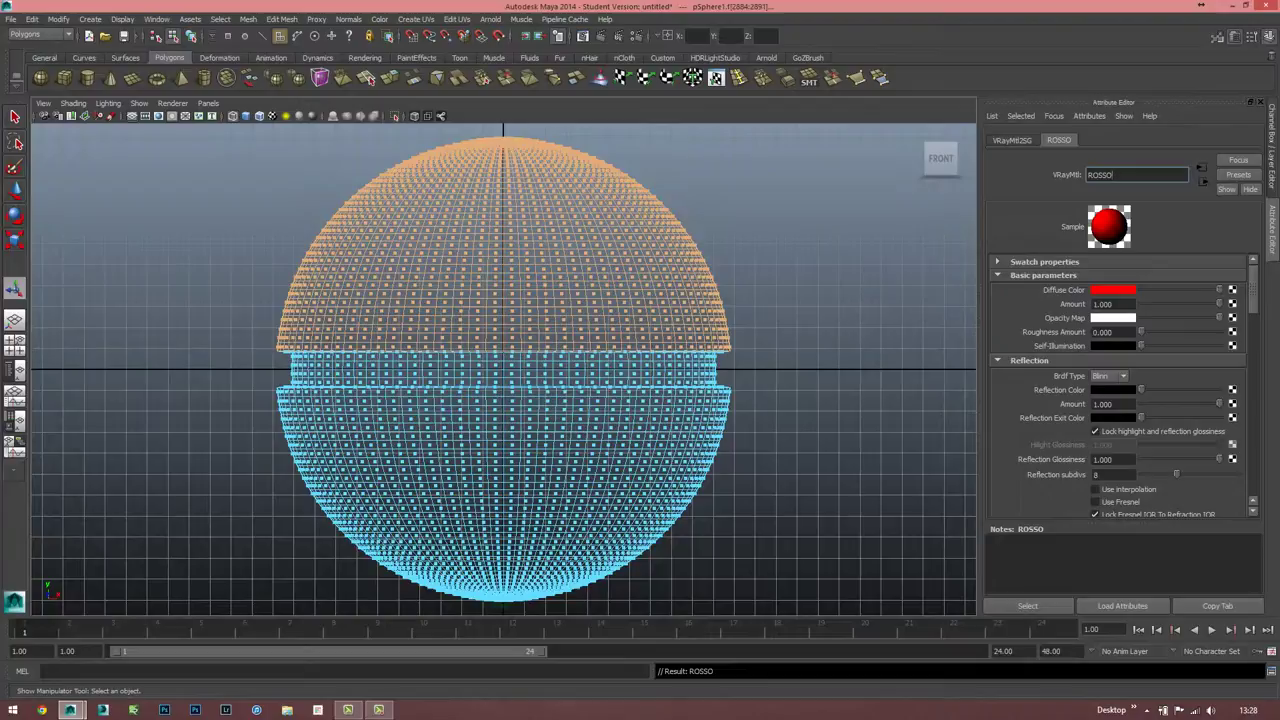
# - Brighten ROSSO's reflection colour and set reflection subdivs to 16
pyautogui.click(1112, 389)
pyautogui.moveTo(1140, 389); pyautogui.dragTo(1211, 389)
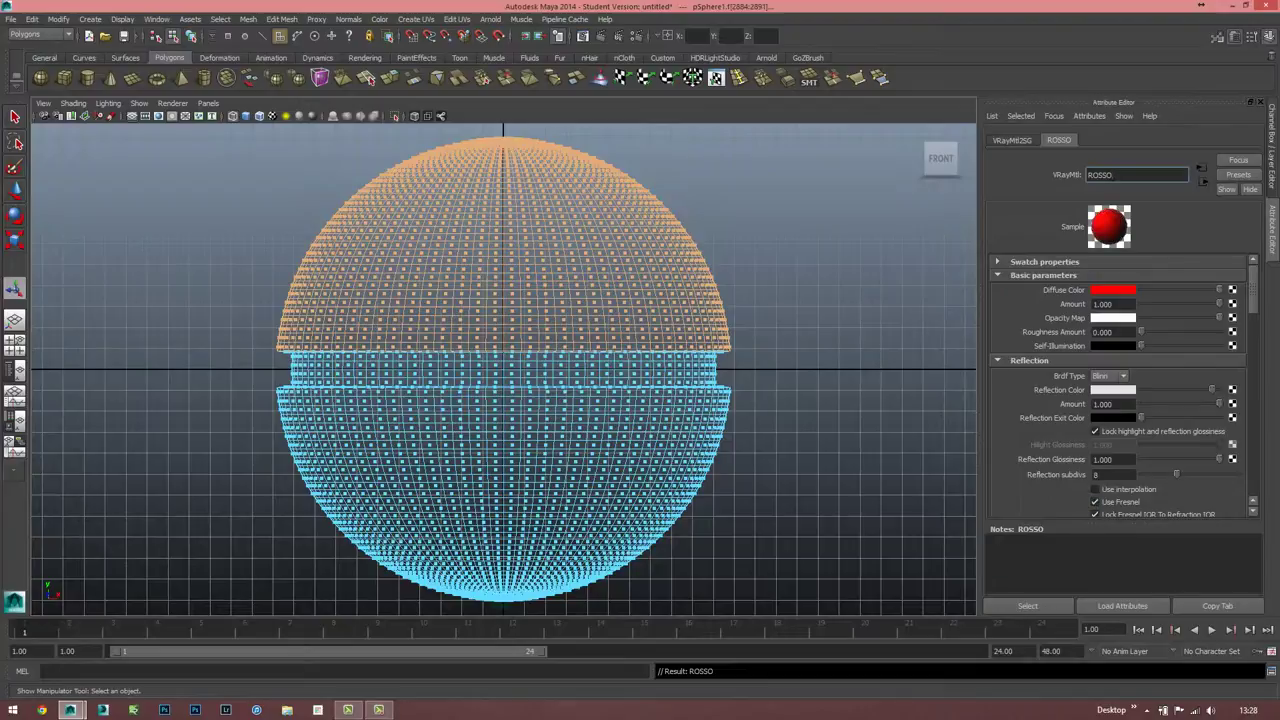
pyautogui.click(1112, 474)
pyautogui.press('BackSpace')
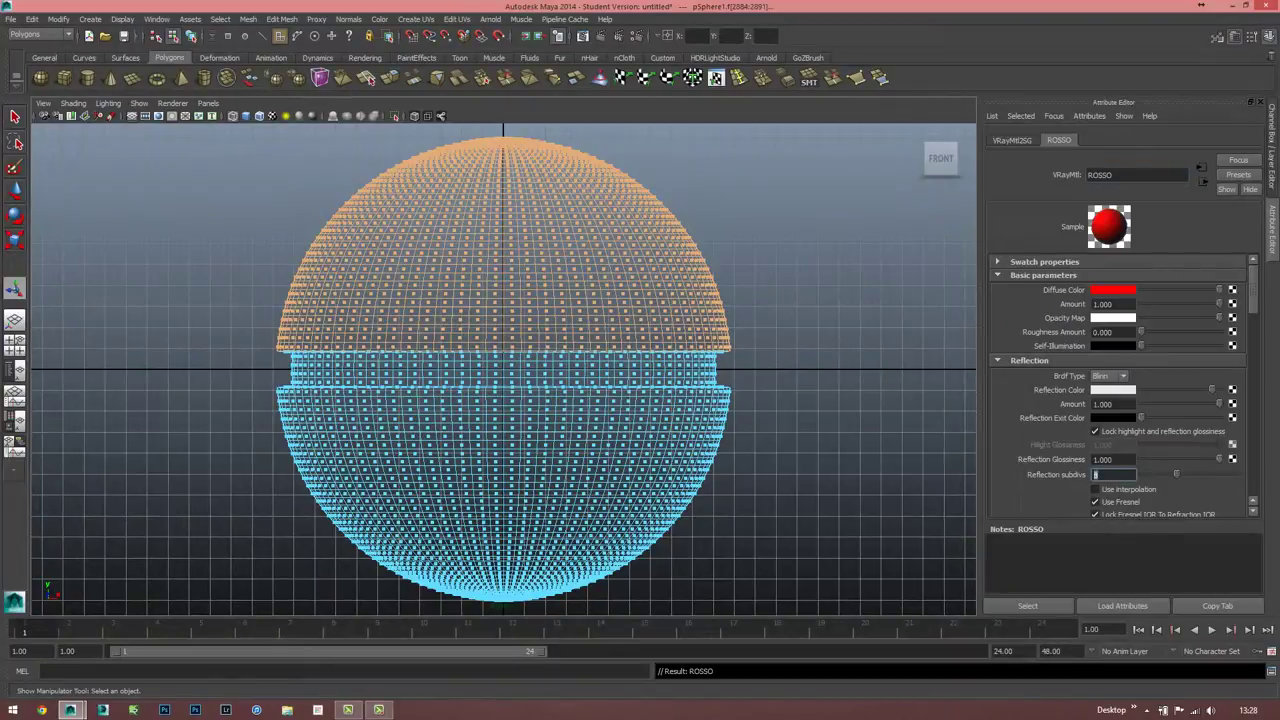
pyautogui.write('16')
pyautogui.press('Return')
# - Select the sphere's lower-half faces and assign them a new VRayMtl
pyautogui.moveTo(748, 436); pyautogui.dragTo(116, 616)
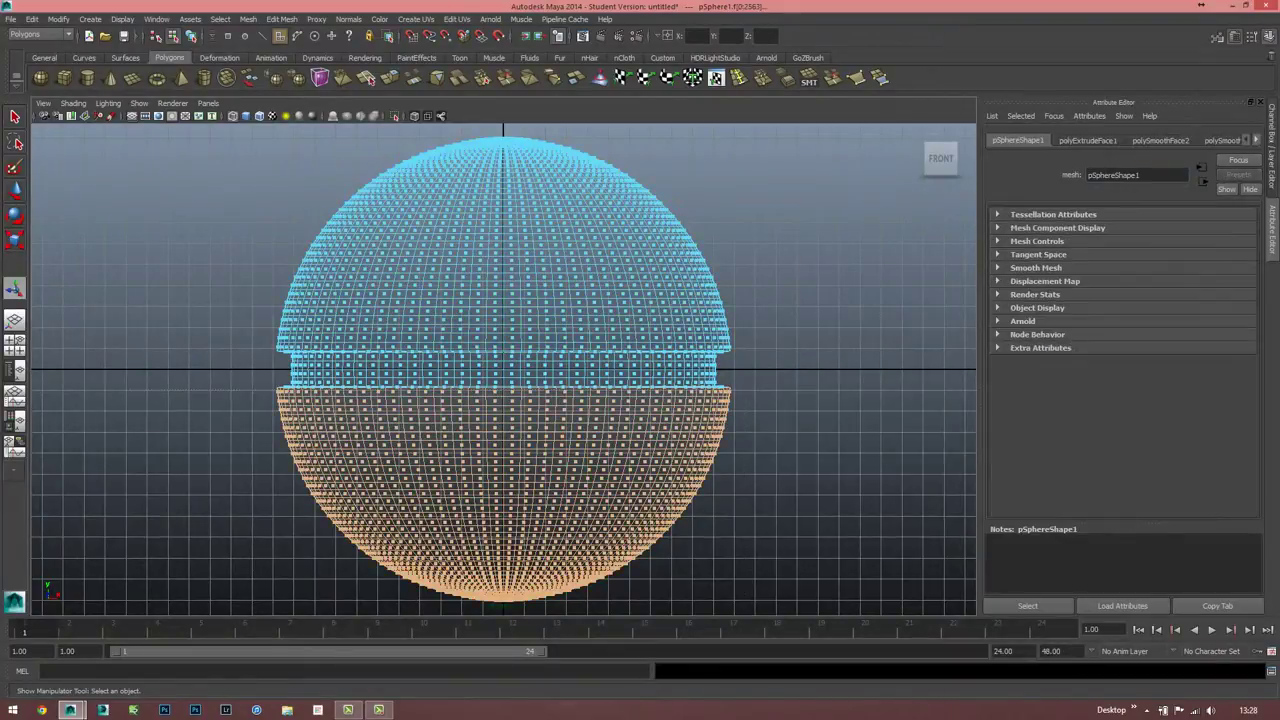
pyautogui.moveTo(512, 419); pyautogui.dragTo(505, 652, button='right')
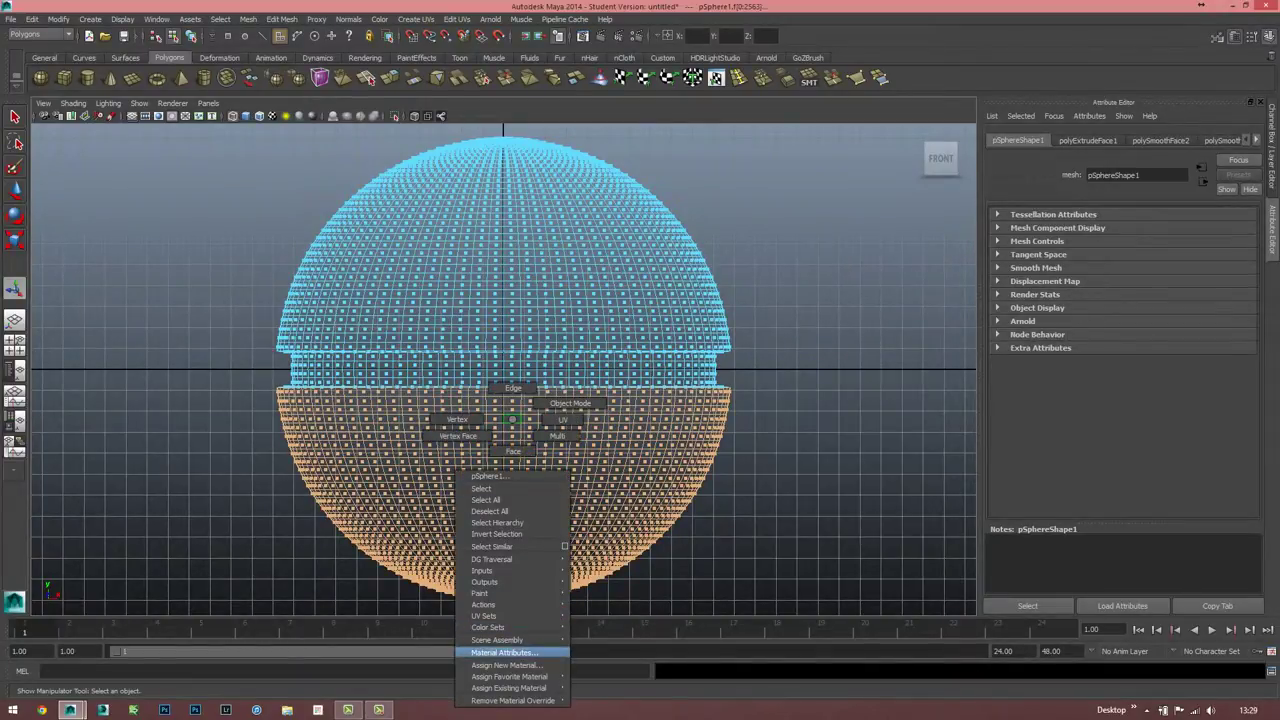
pyautogui.click(505, 665)
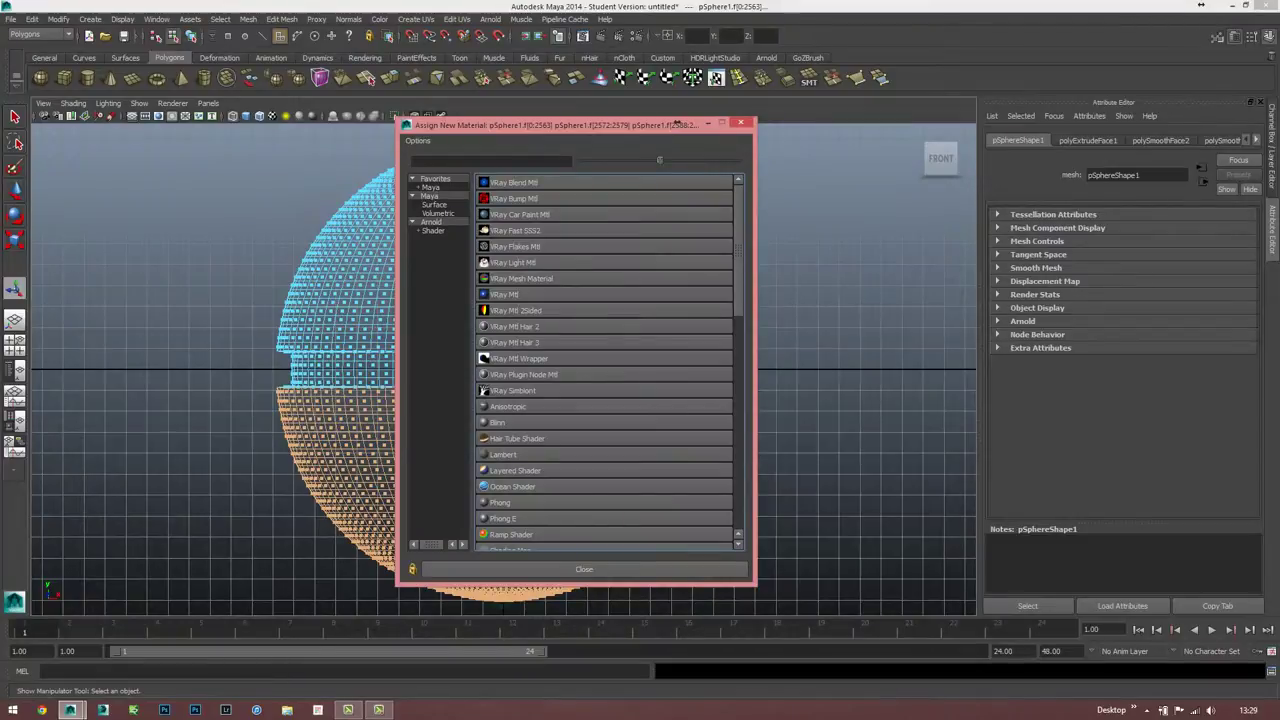
pyautogui.click(520, 300)
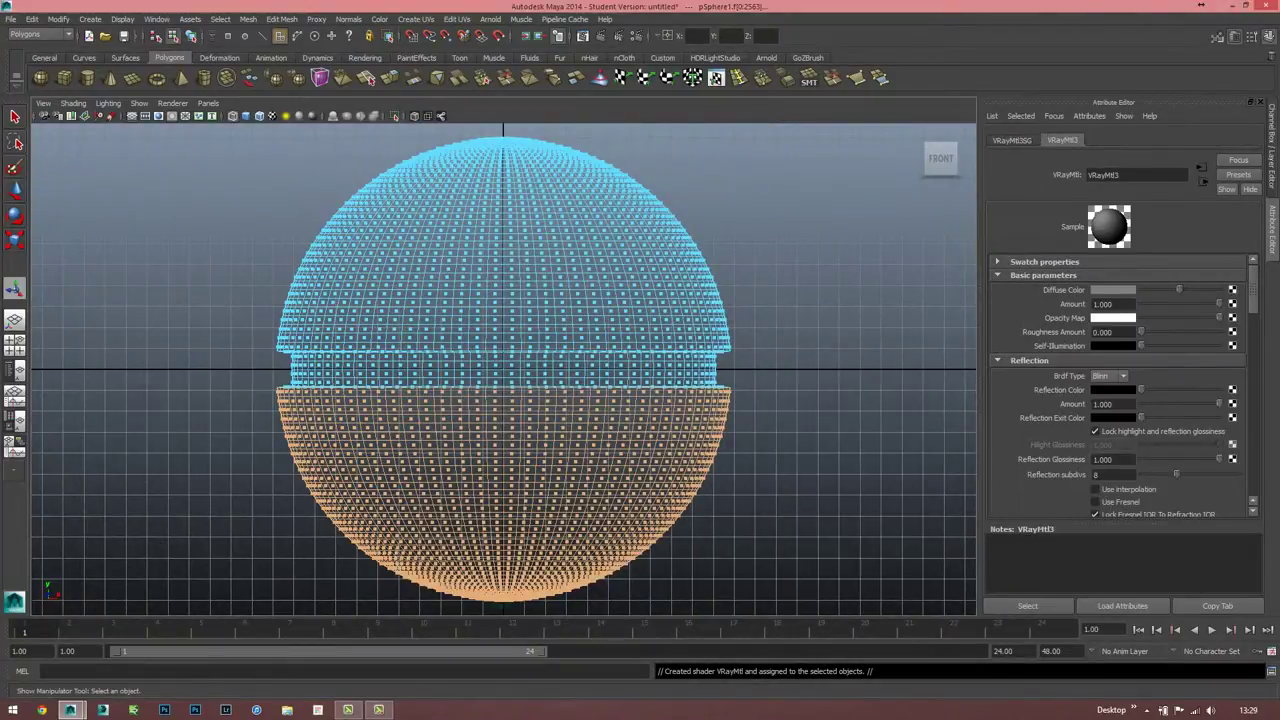
# - Make its diffuse and reflection white, enable Fresnel, subdivs 16, and name it BIANCO
pyautogui.moveTo(1178, 289); pyautogui.dragTo(1218, 289)
pyautogui.moveTo(1141, 389); pyautogui.dragTo(1216, 389)
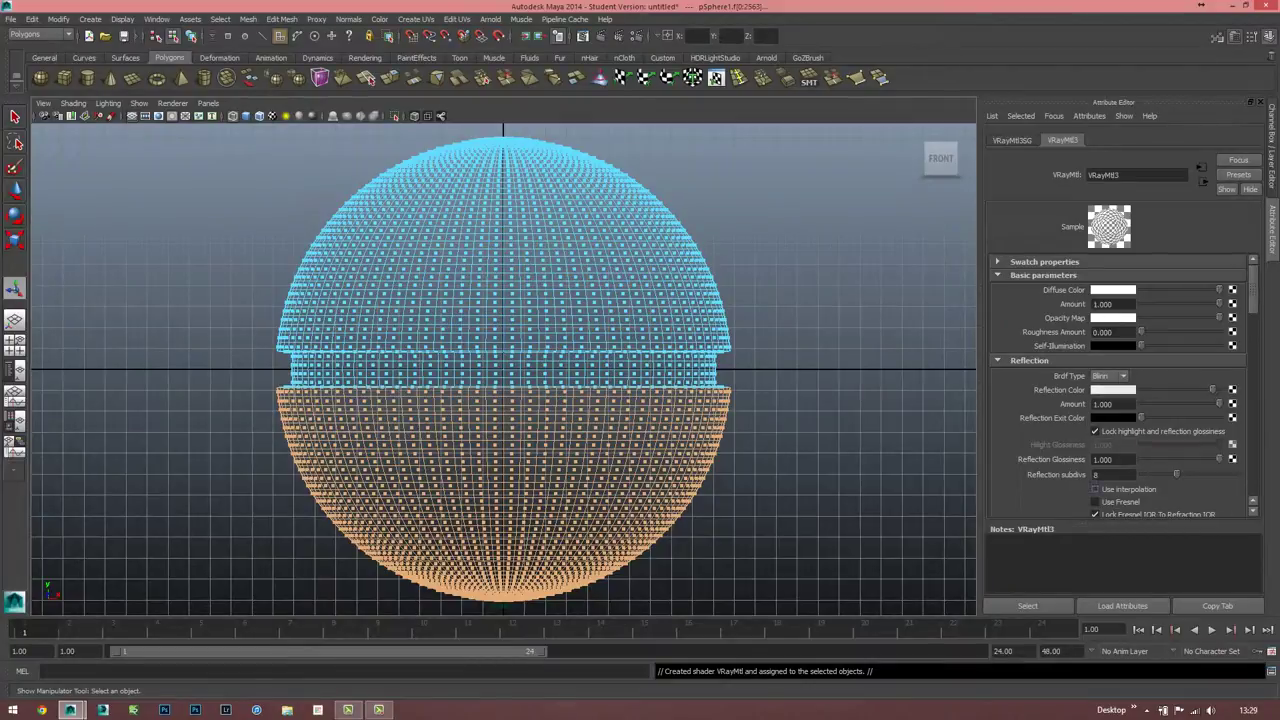
pyautogui.click(1094, 501)
pyautogui.click(1105, 474)
pyautogui.write('16')
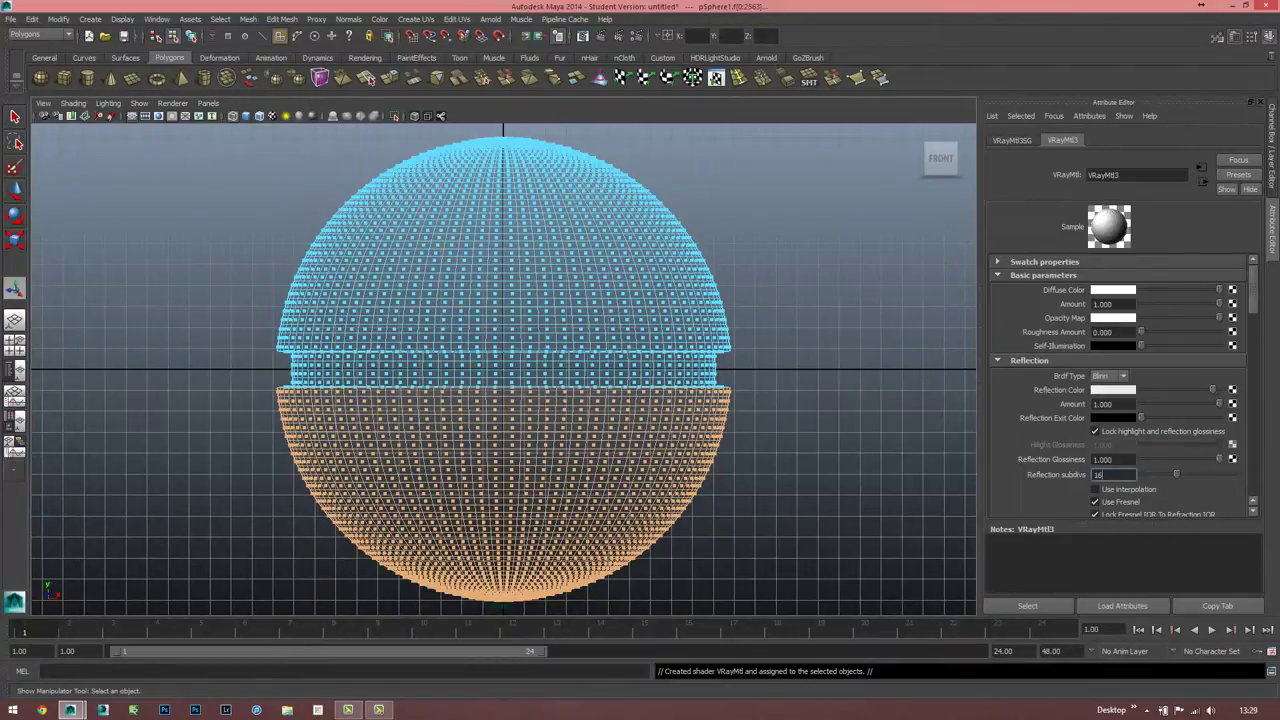
pyautogui.click(1110, 175)
pyautogui.write('Bl')
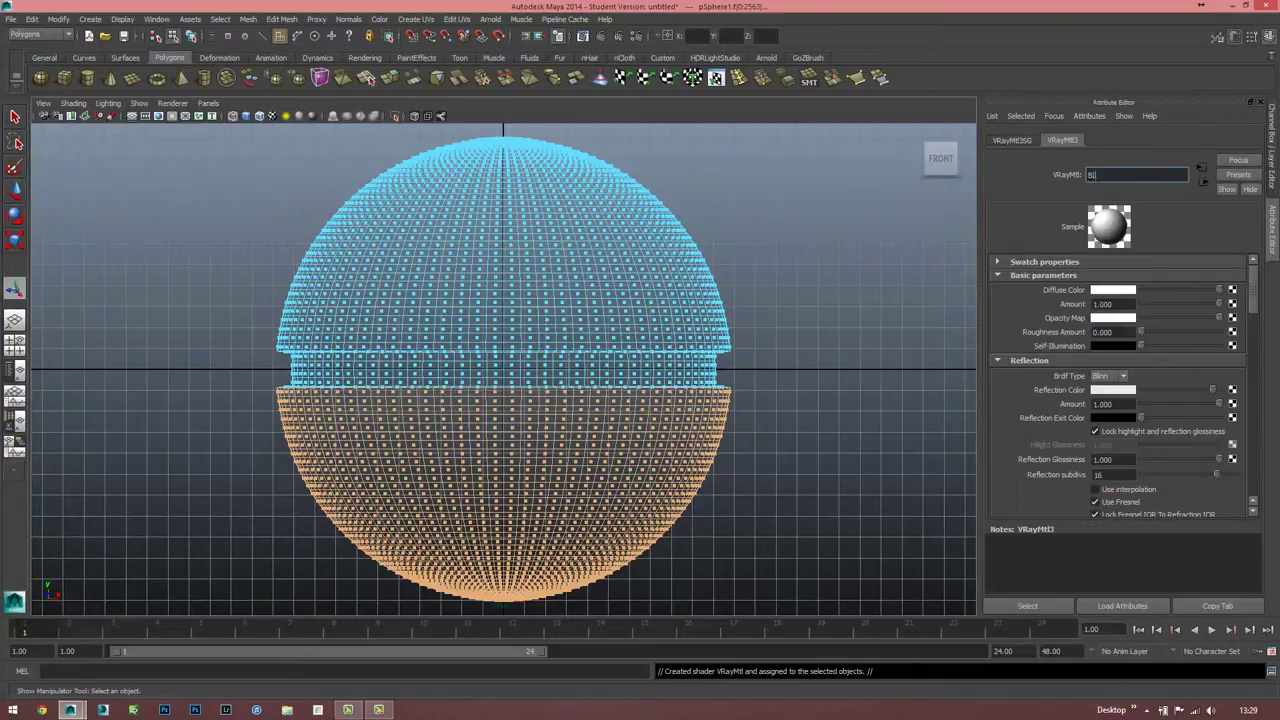
pyautogui.write('ANCO_')
# - Confirm the name BIANCO and give the middle band a new Fresnel VRayMtl
pyautogui.press('Return')
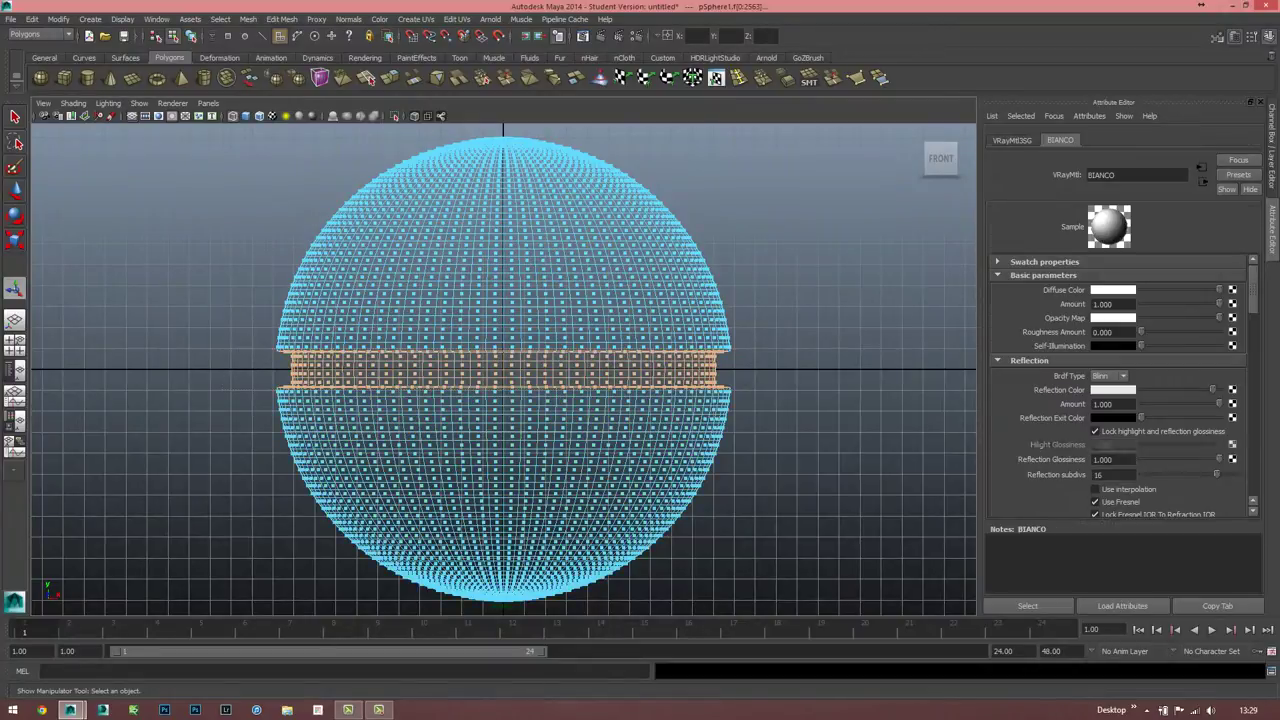
pyautogui.rightClick(545, 367)
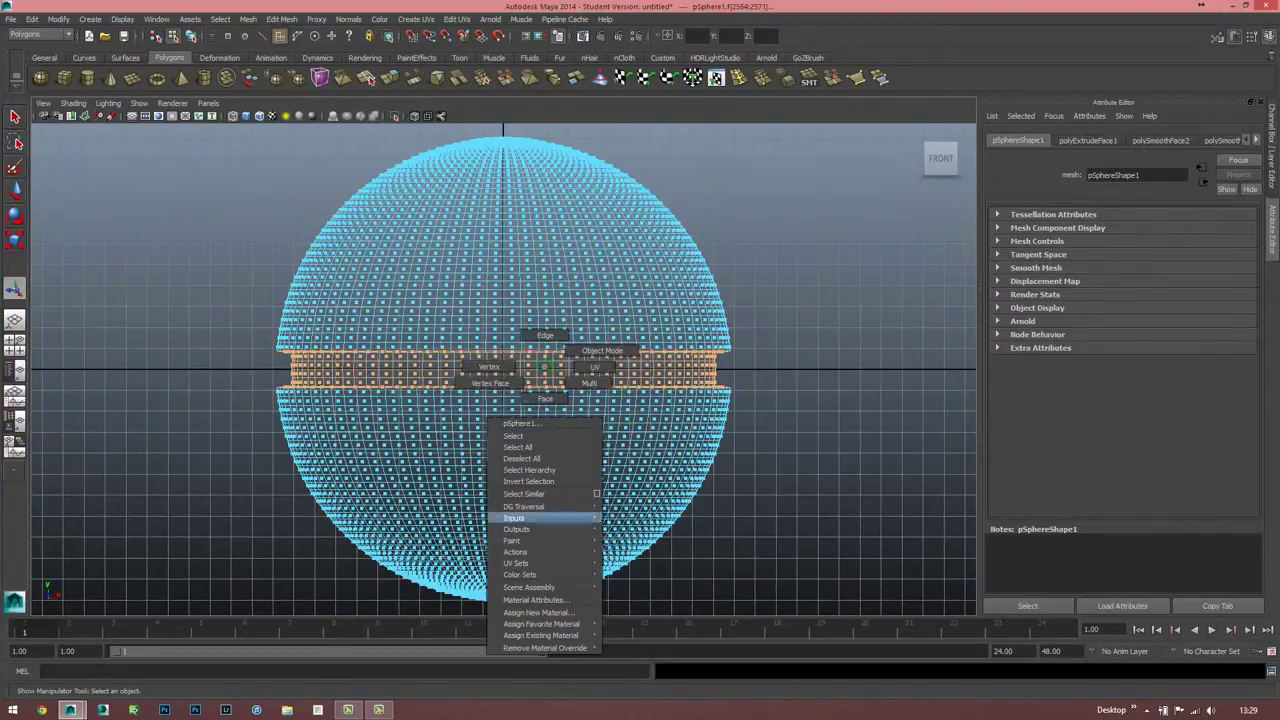
pyautogui.click(537, 612)
pyautogui.click(520, 390)
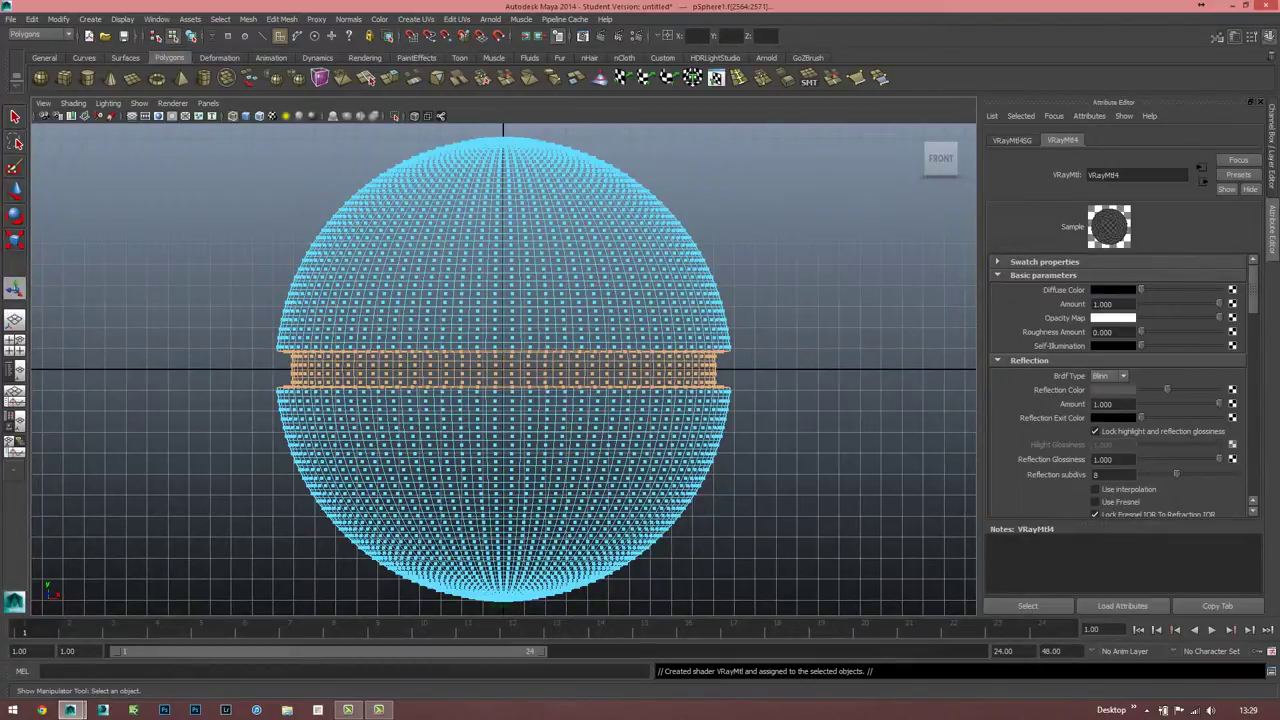
pyautogui.click(1095, 502)
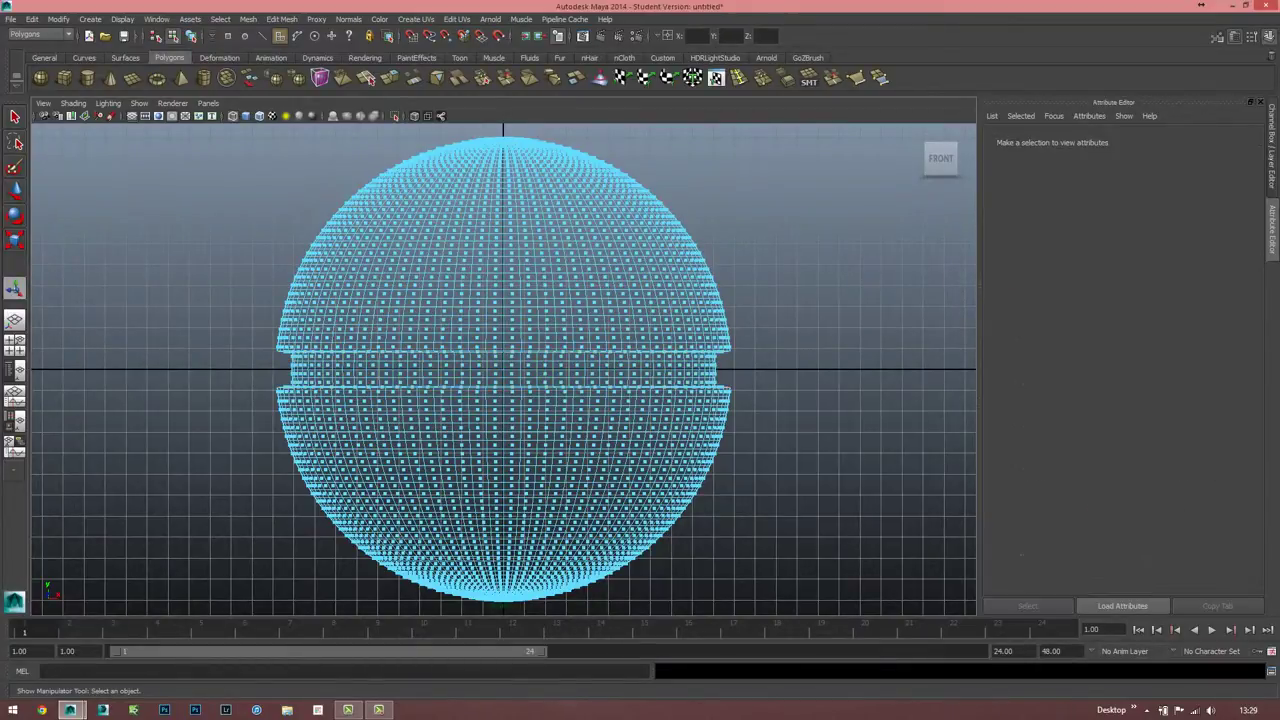
# - View the red-black-white ball in perspective and select the whole sphere
pyautogui.press('space')
pyautogui.press('space')
pyautogui.keyDown('alt'); pyautogui.moveTo(571, 300); pyautogui.dragTo(575, 345); pyautogui.keyUp('alt')
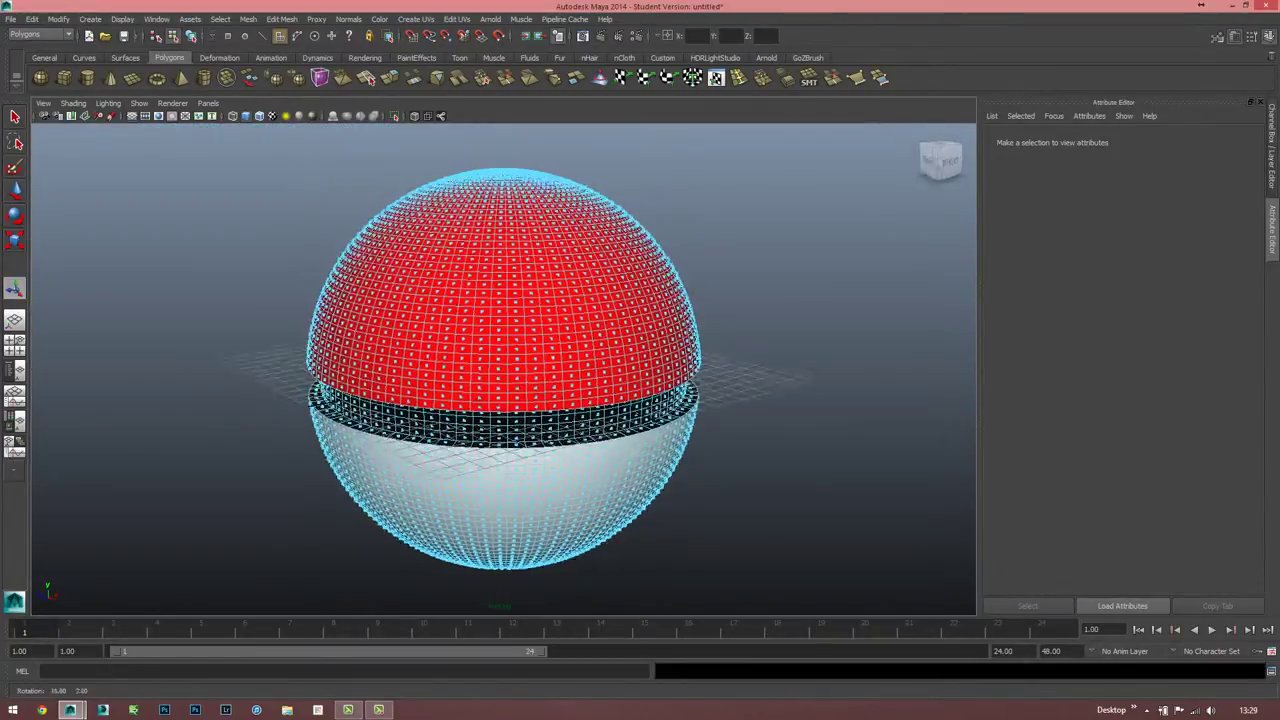
pyautogui.moveTo(571, 340); pyautogui.dragTo(600, 320, button='right')
pyautogui.keyDown('alt'); pyautogui.moveTo(500, 300); pyautogui.dragTo(520, 320); pyautogui.keyUp('alt')
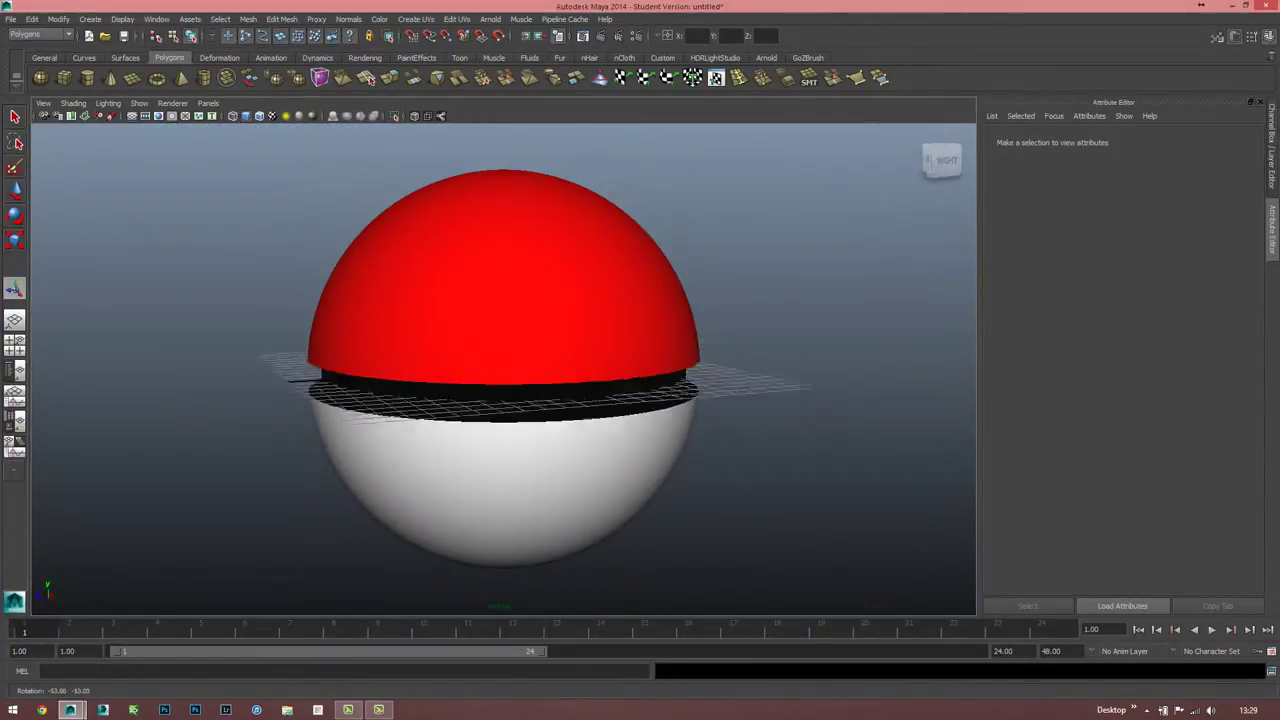
pyautogui.click(500, 300)
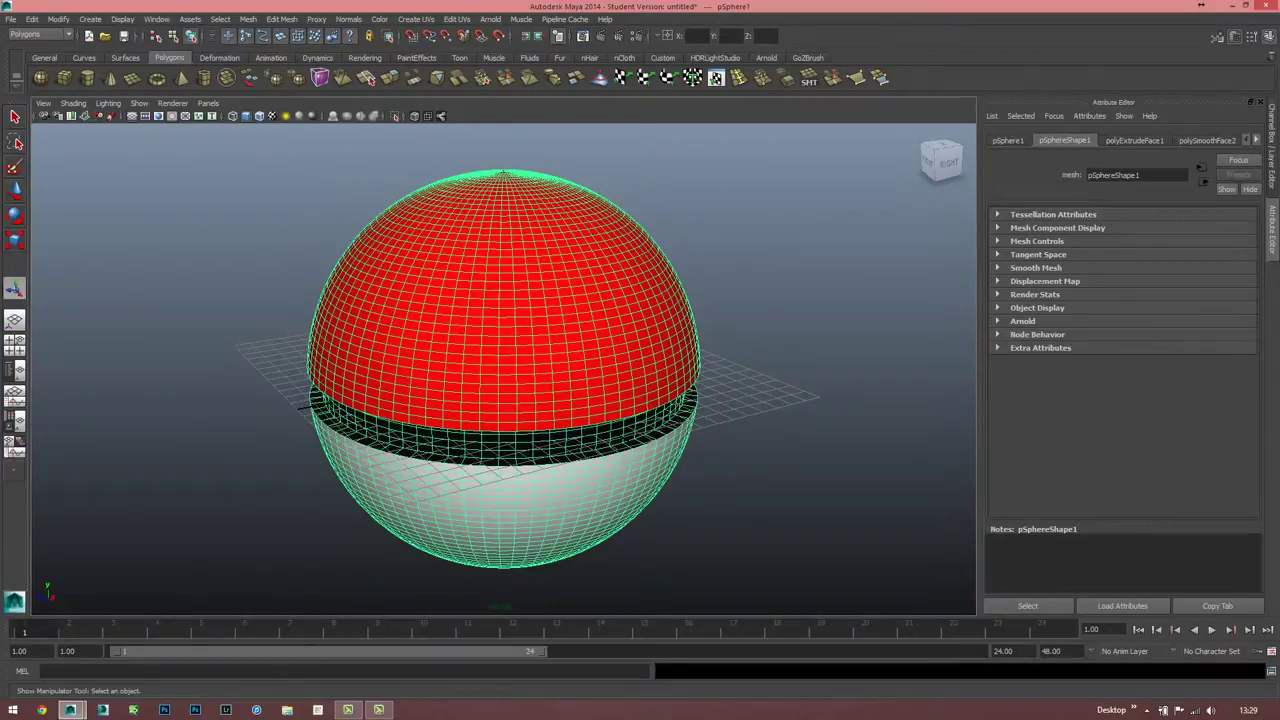
# - Create a polygon cylinder and move it out to the ball's edge
pyautogui.click(87, 78)
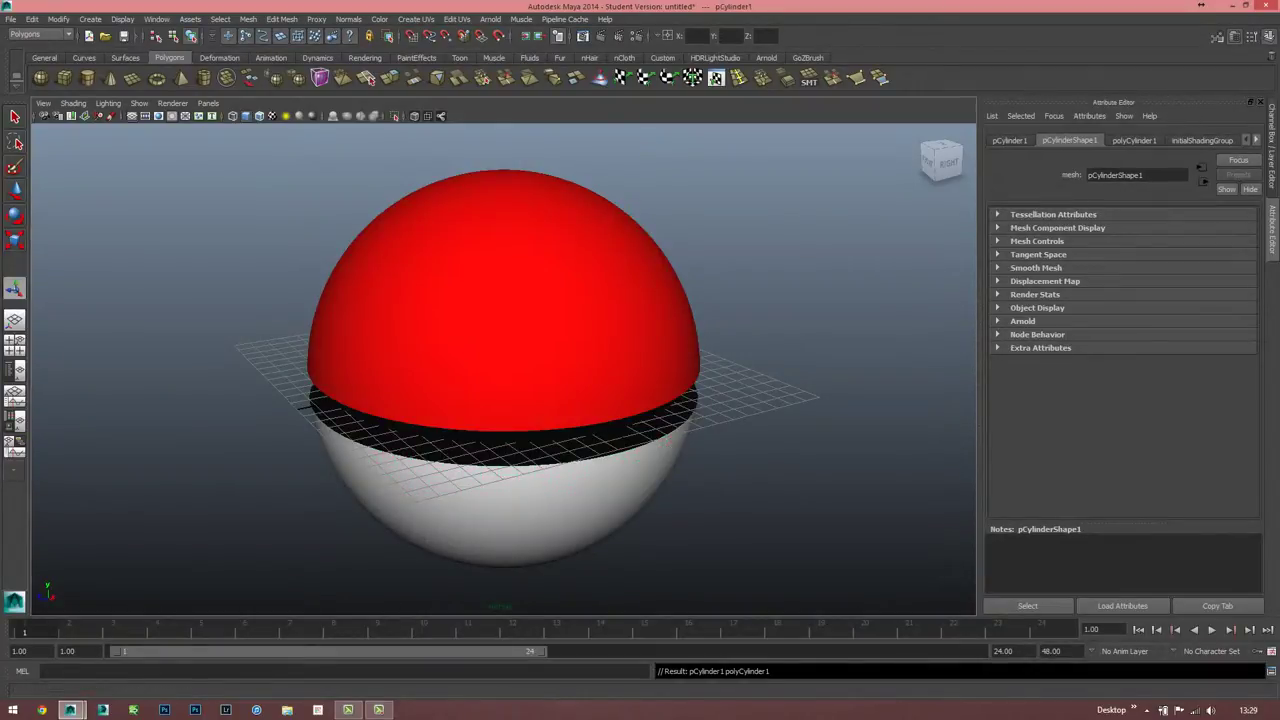
pyautogui.press('w')
pyautogui.keyDown('alt'); pyautogui.moveTo(600, 300); pyautogui.dragTo(640, 300); pyautogui.keyUp('alt')
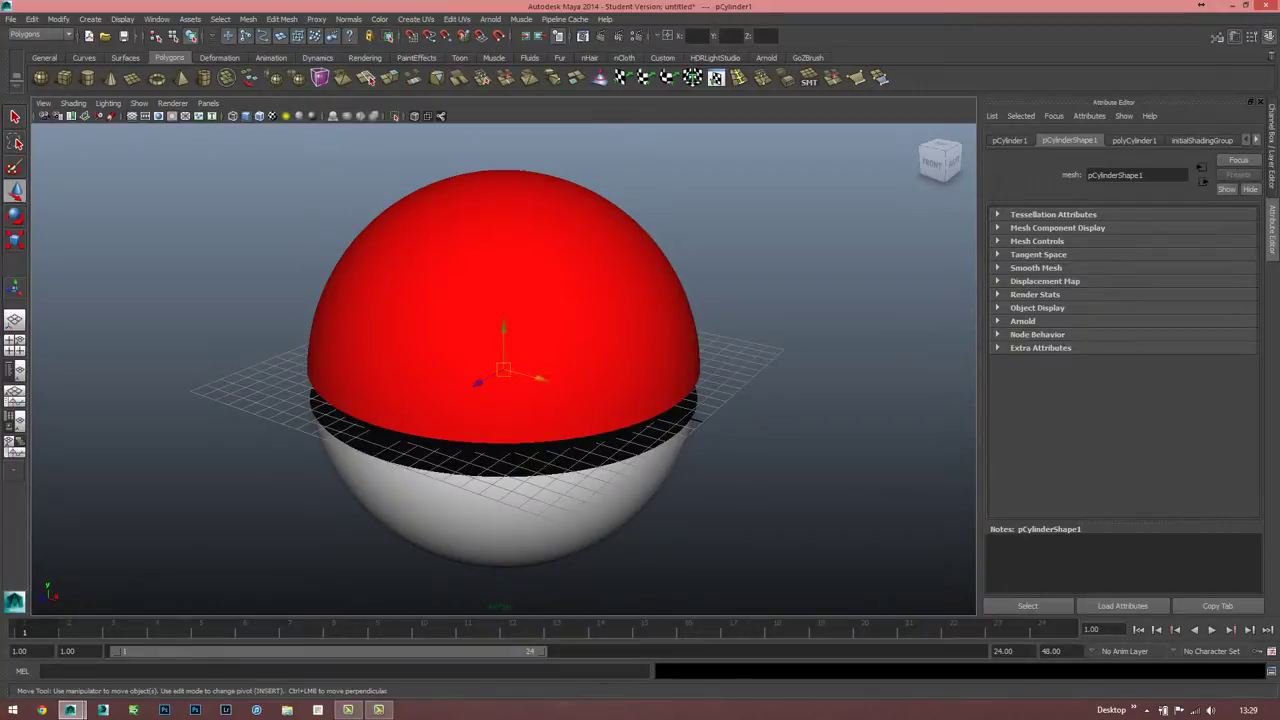
pyautogui.moveTo(540, 378); pyautogui.dragTo(735, 430)
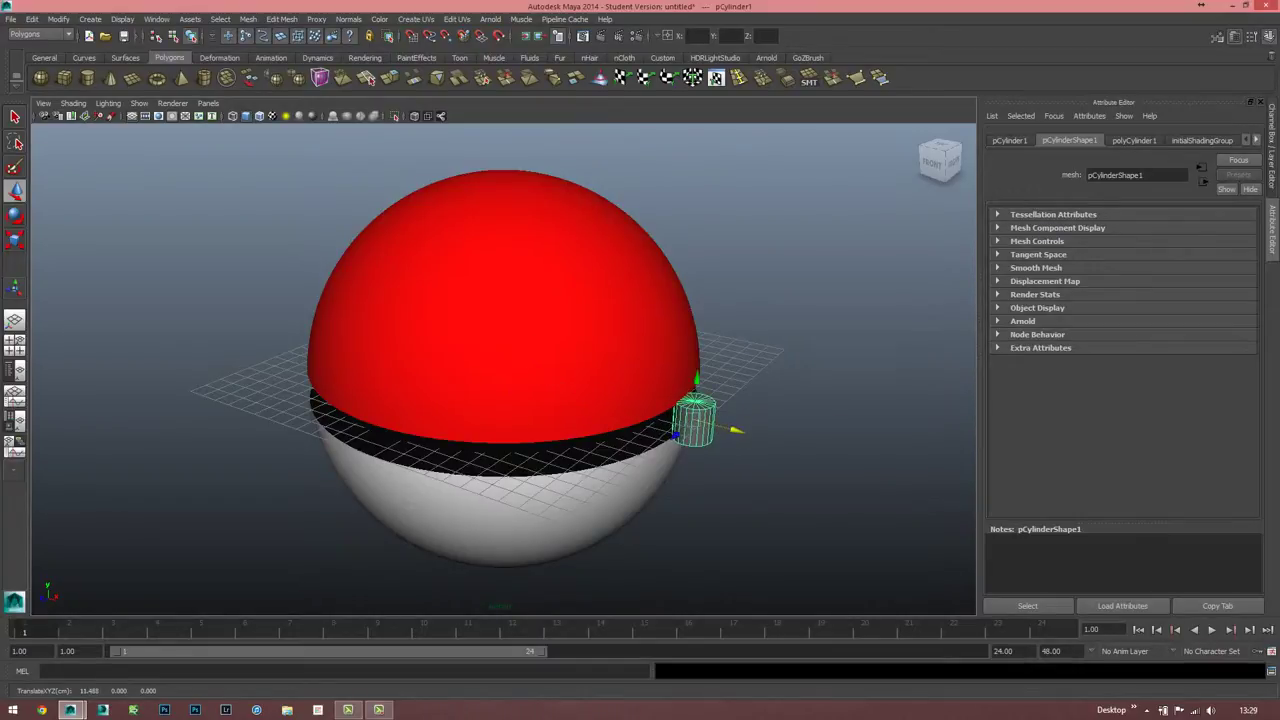
# - Rotate the cylinder about Z until it lies sideways against the ball
pyautogui.press('e')
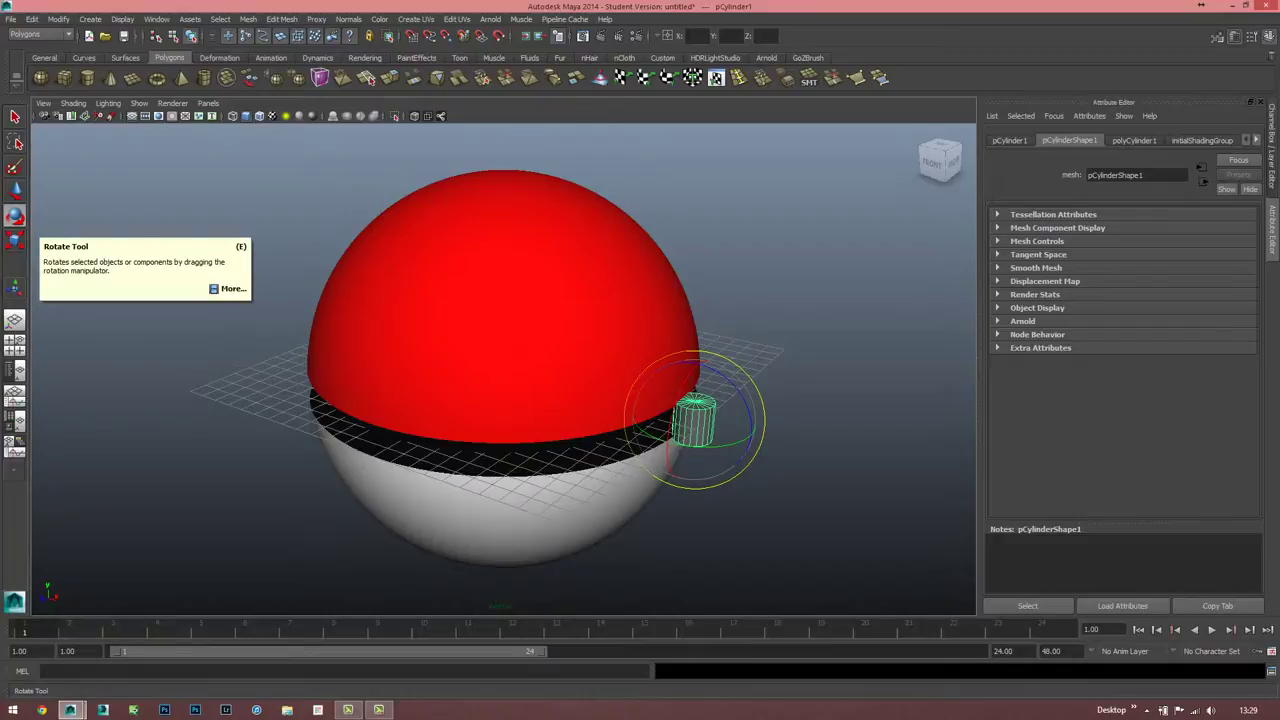
pyautogui.doubleClick(15, 215)
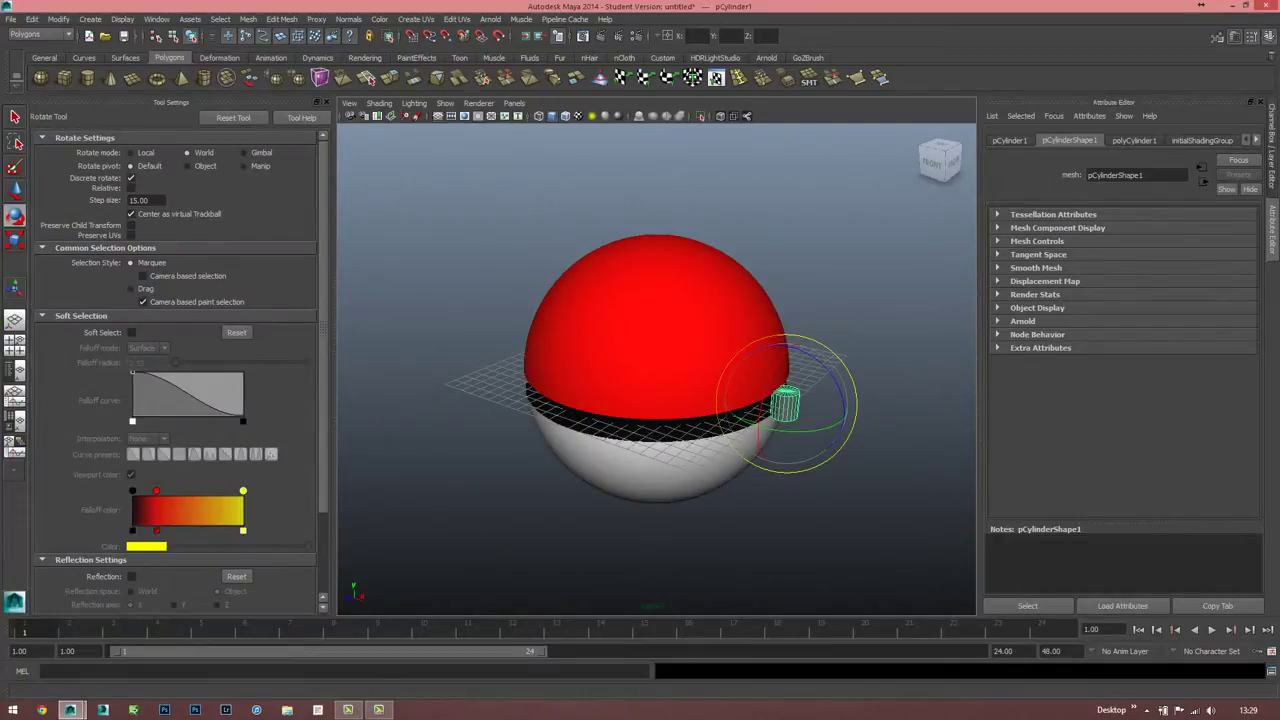
pyautogui.click(145, 200)
pyautogui.hotkey('ctrl', 'shift', 't')
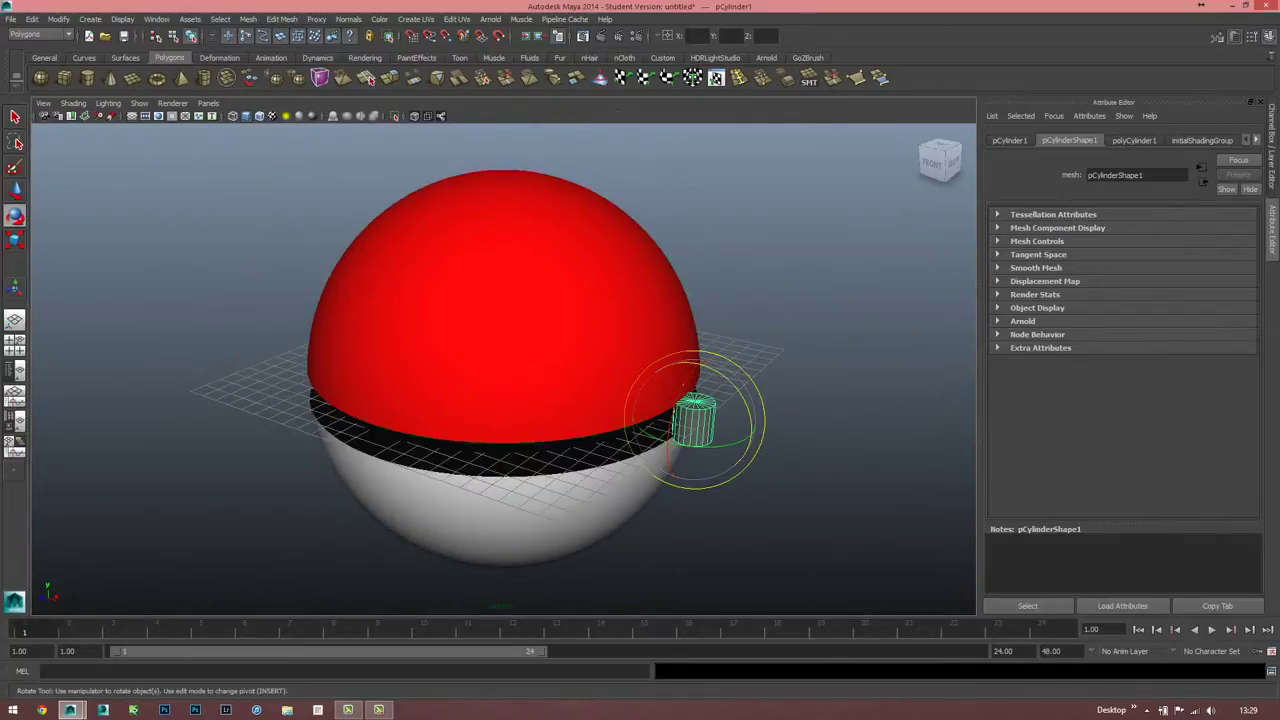
pyautogui.moveTo(745, 385); pyautogui.dragTo(735, 408)
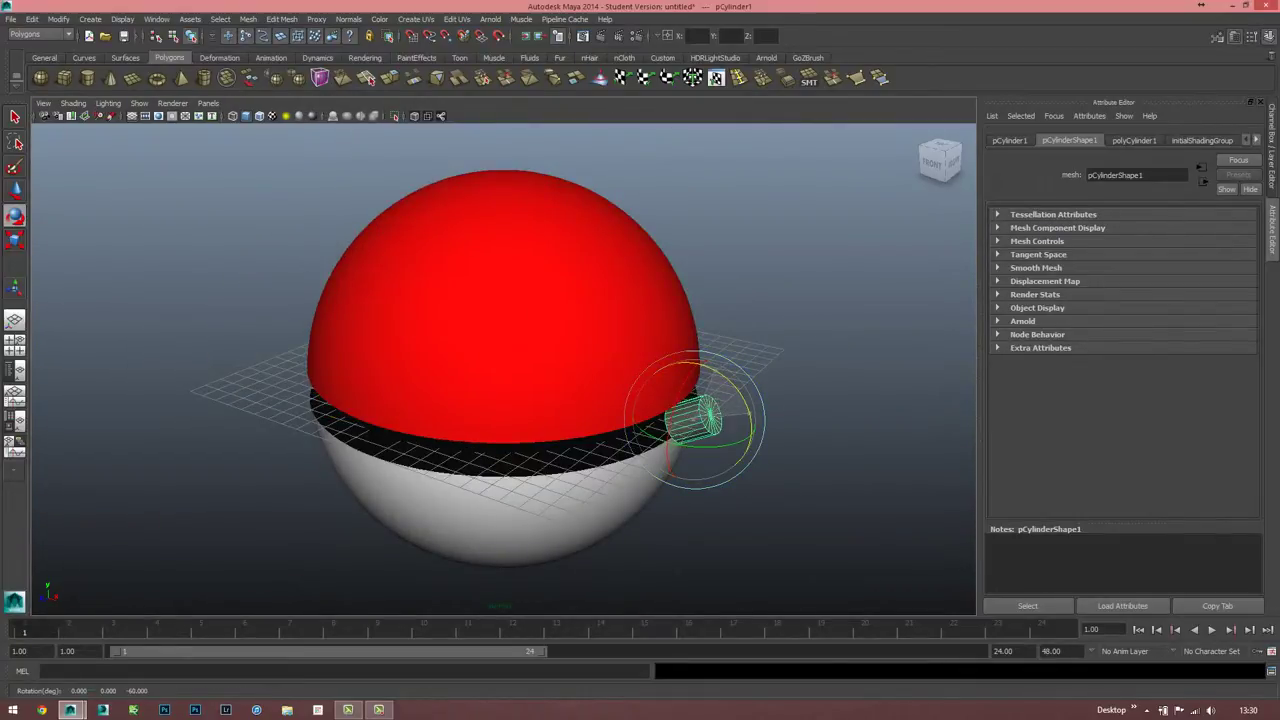
pyautogui.moveTo(735, 408); pyautogui.dragTo(745, 420)
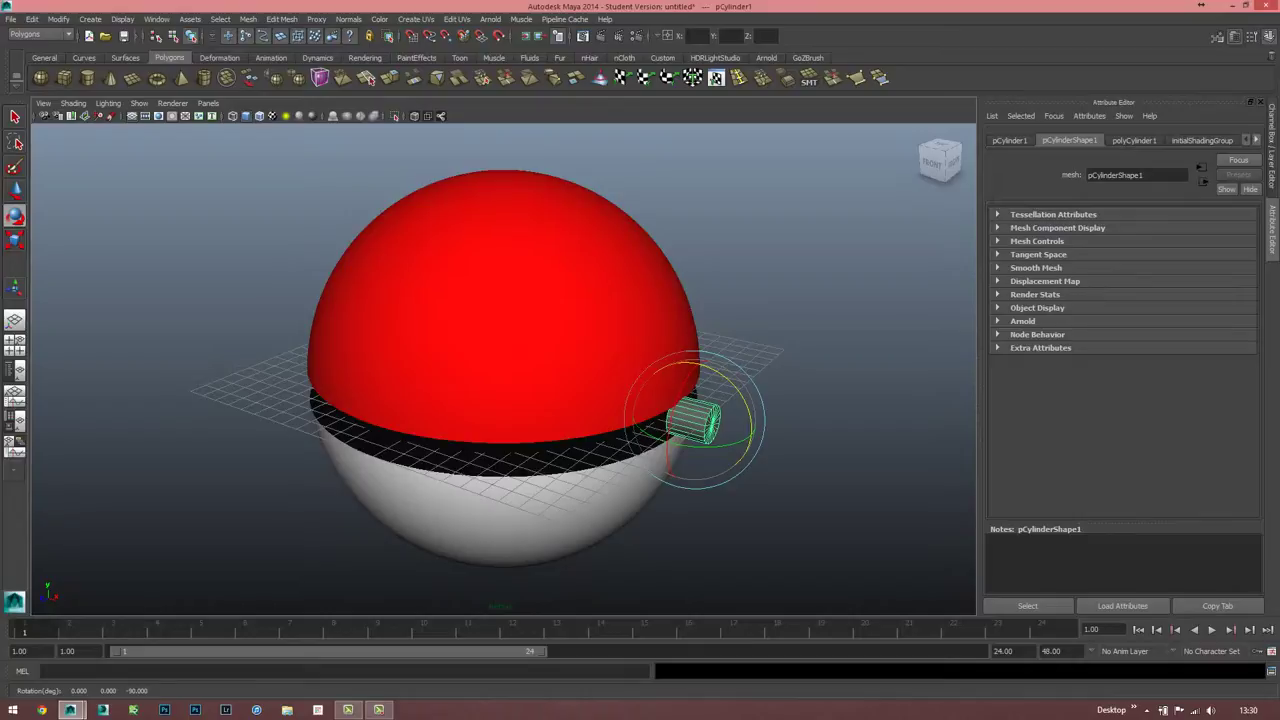
pyautogui.click(505, 176)
pyautogui.moveTo(520, 330); pyautogui.dragTo(526, 324)
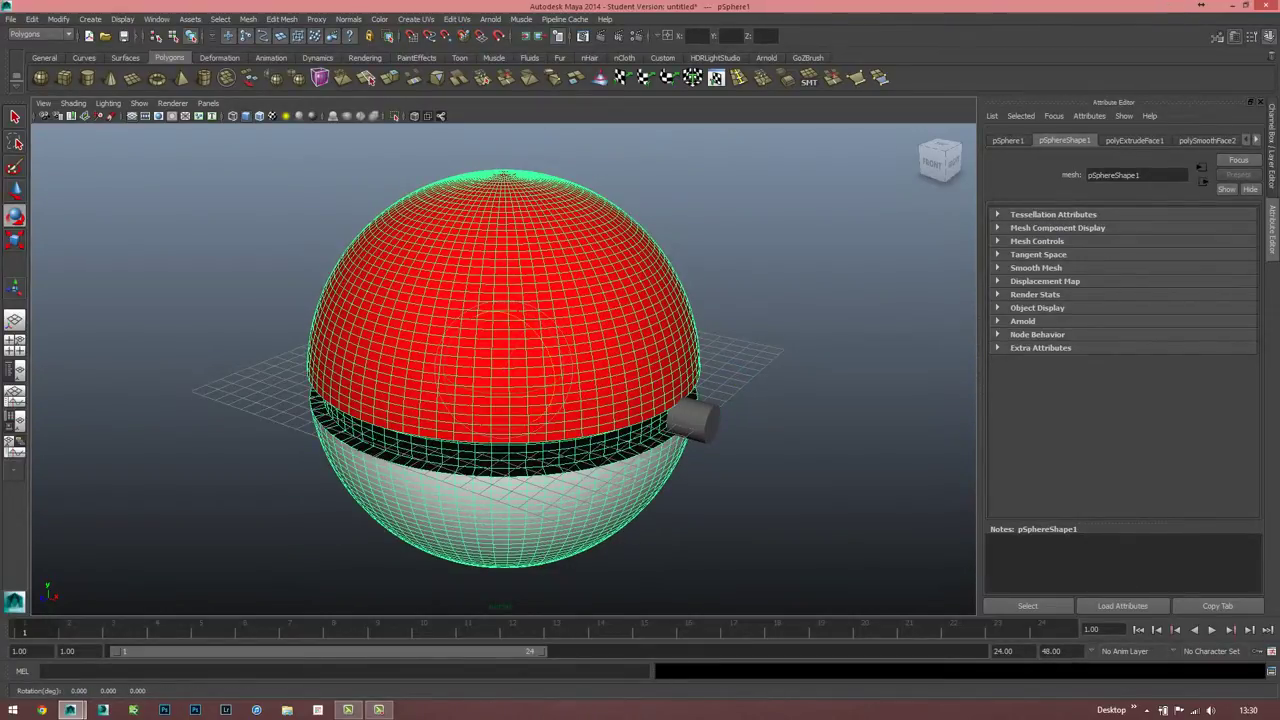
pyautogui.click(695, 421)
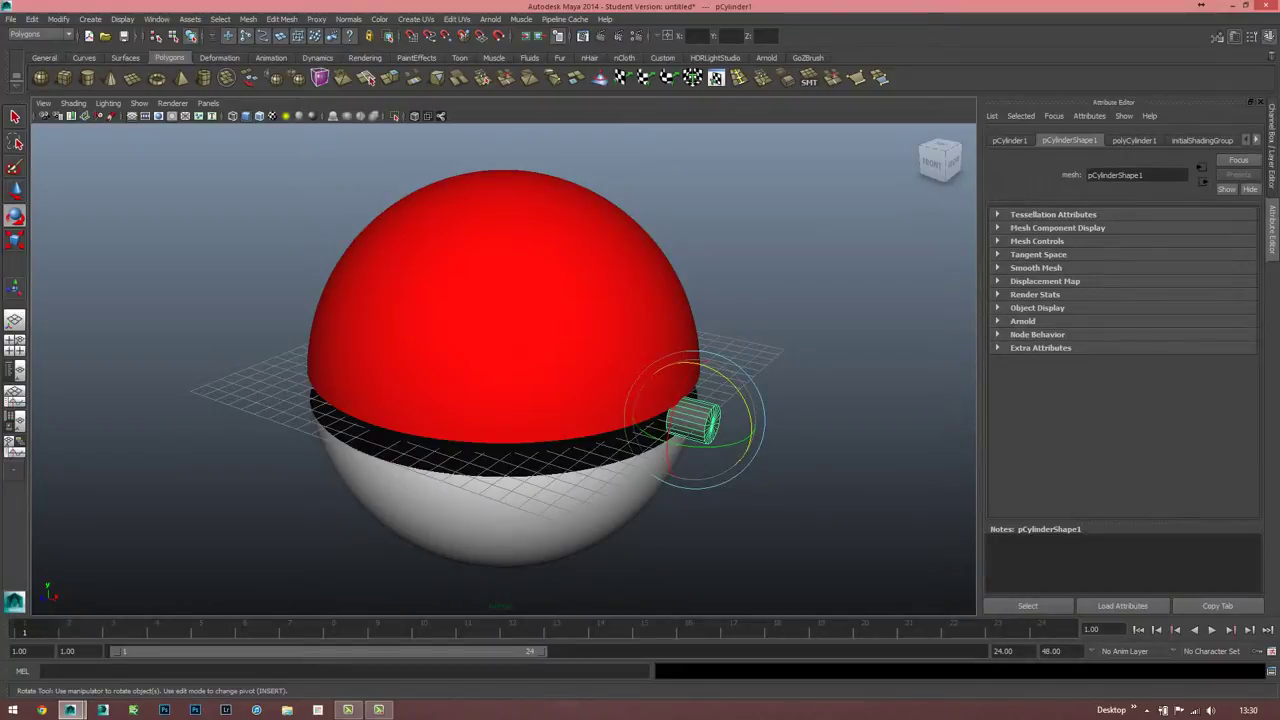
# - Scale the side cylinder up to about 2.97 and stretch it along X
pyautogui.press('r')
pyautogui.moveTo(692, 421)
pyautogui.mouseDown()
pyautogui.moveTo(760, 421)
pyautogui.moveTo(750, 434)
pyautogui.moveTo(710, 380)
pyautogui.moveTo(720, 412)
pyautogui.mouseUp()
pyautogui.press('space')
pyautogui.press('space')
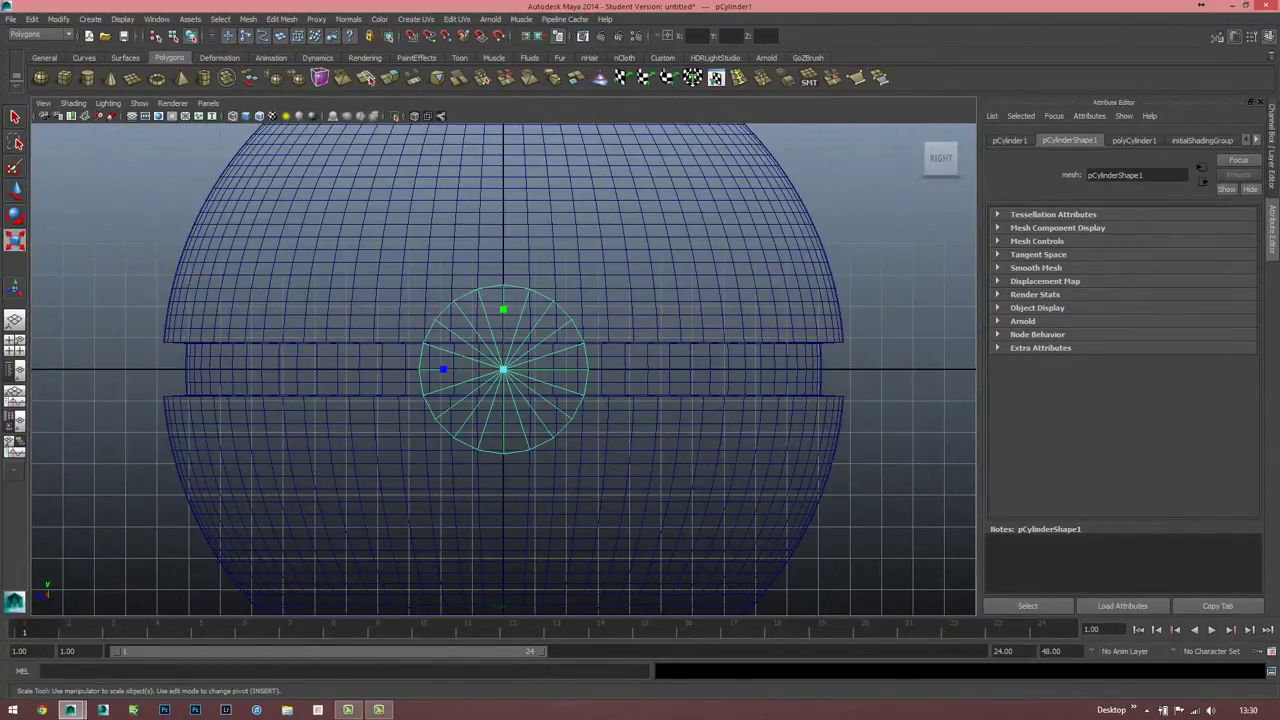
pyautogui.press('space')
pyautogui.press('space')
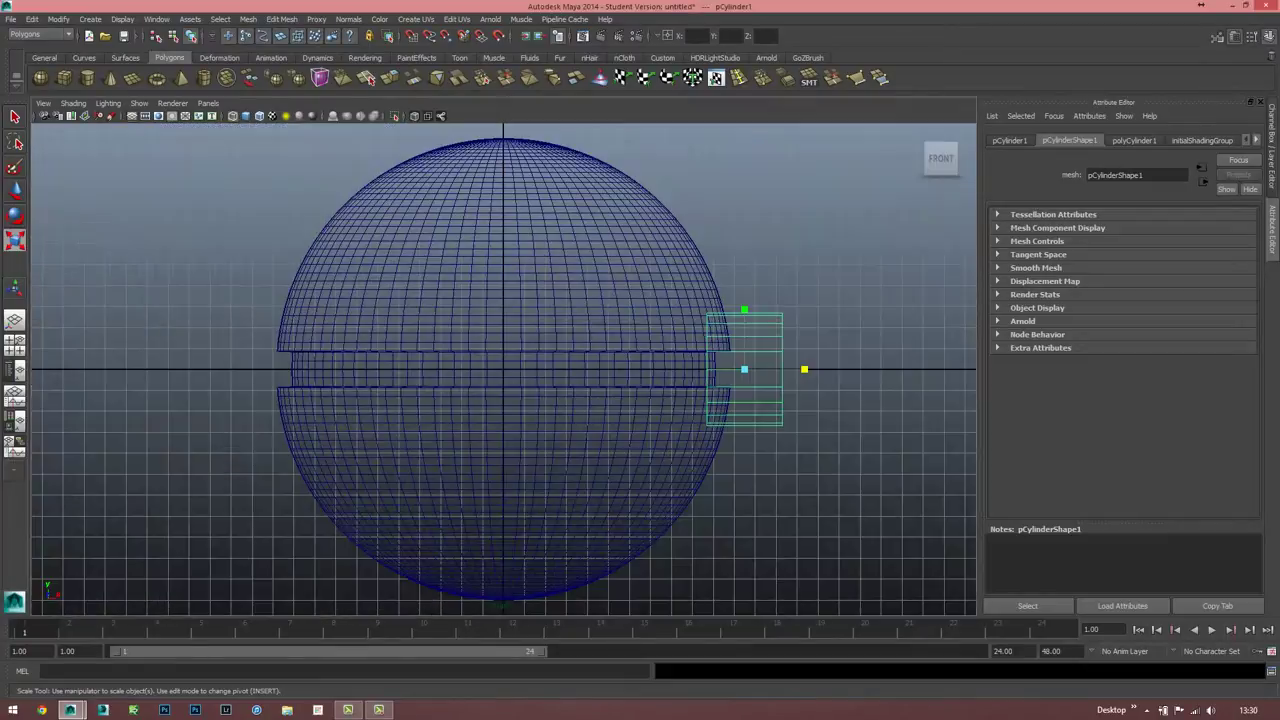
pyautogui.press('space')
pyautogui.press('space')
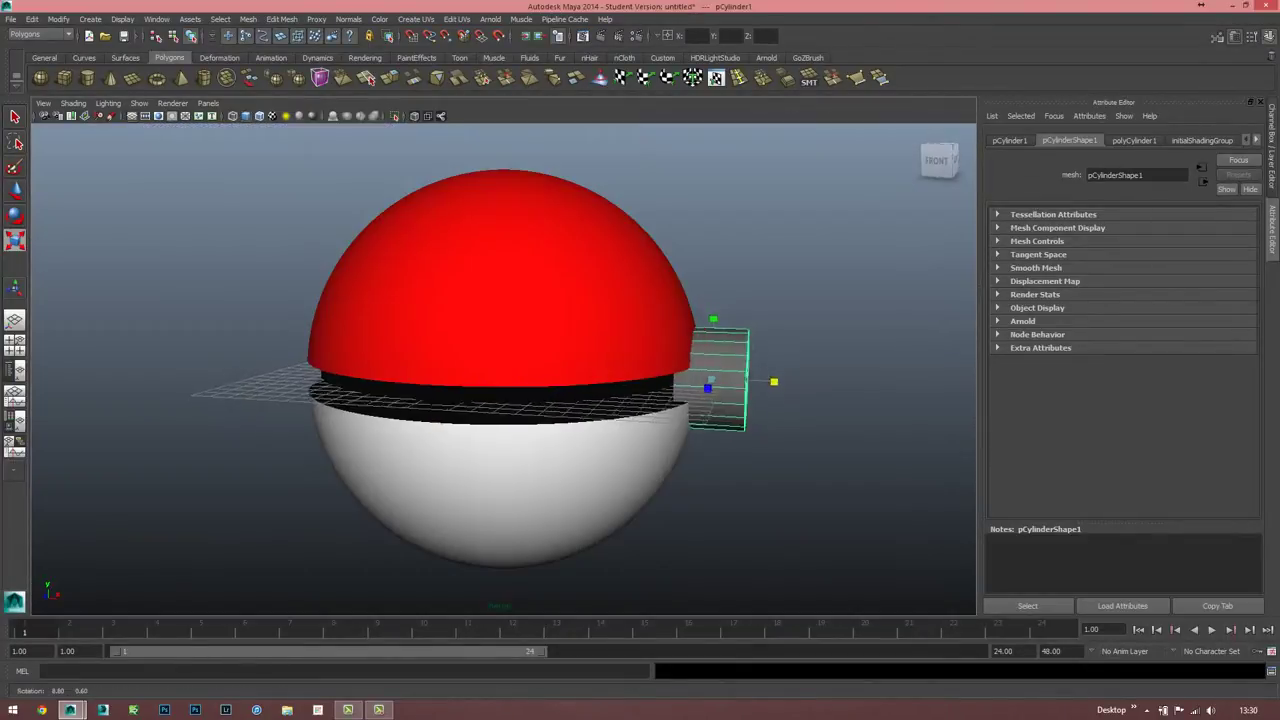
pyautogui.moveTo(708, 387); pyautogui.dragTo(778, 392)
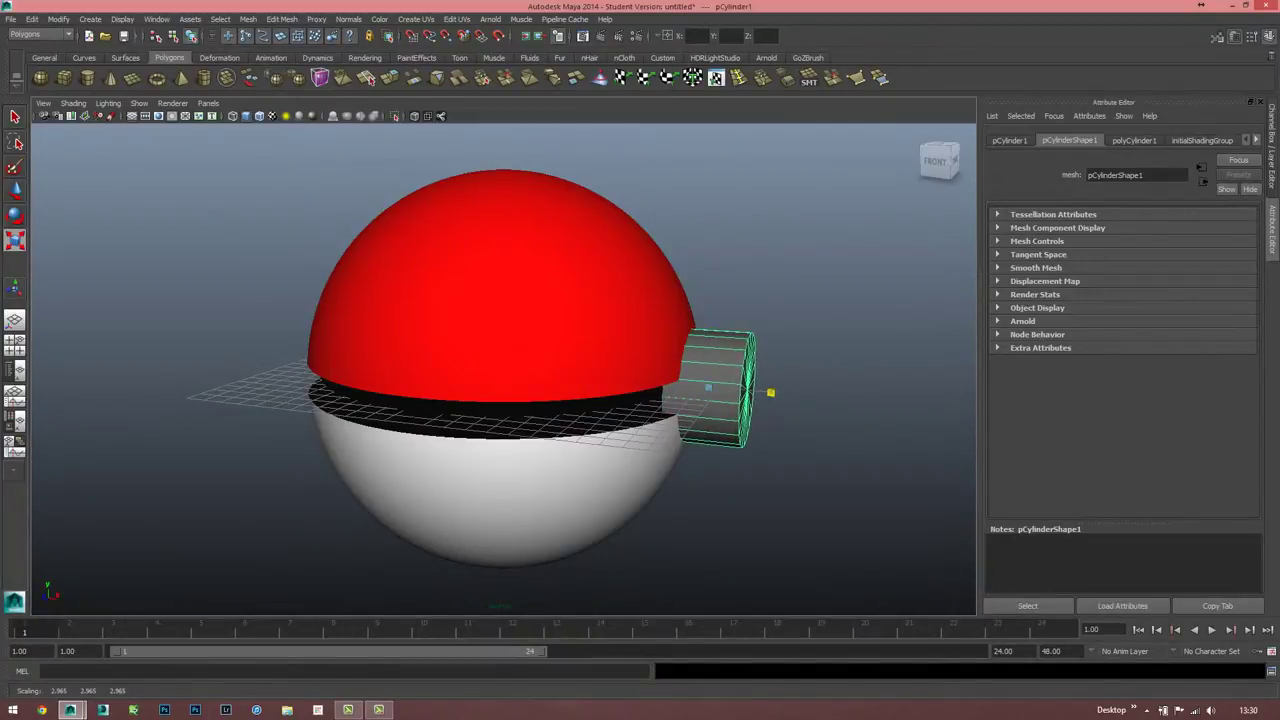
pyautogui.moveTo(771, 392); pyautogui.dragTo(764, 392)
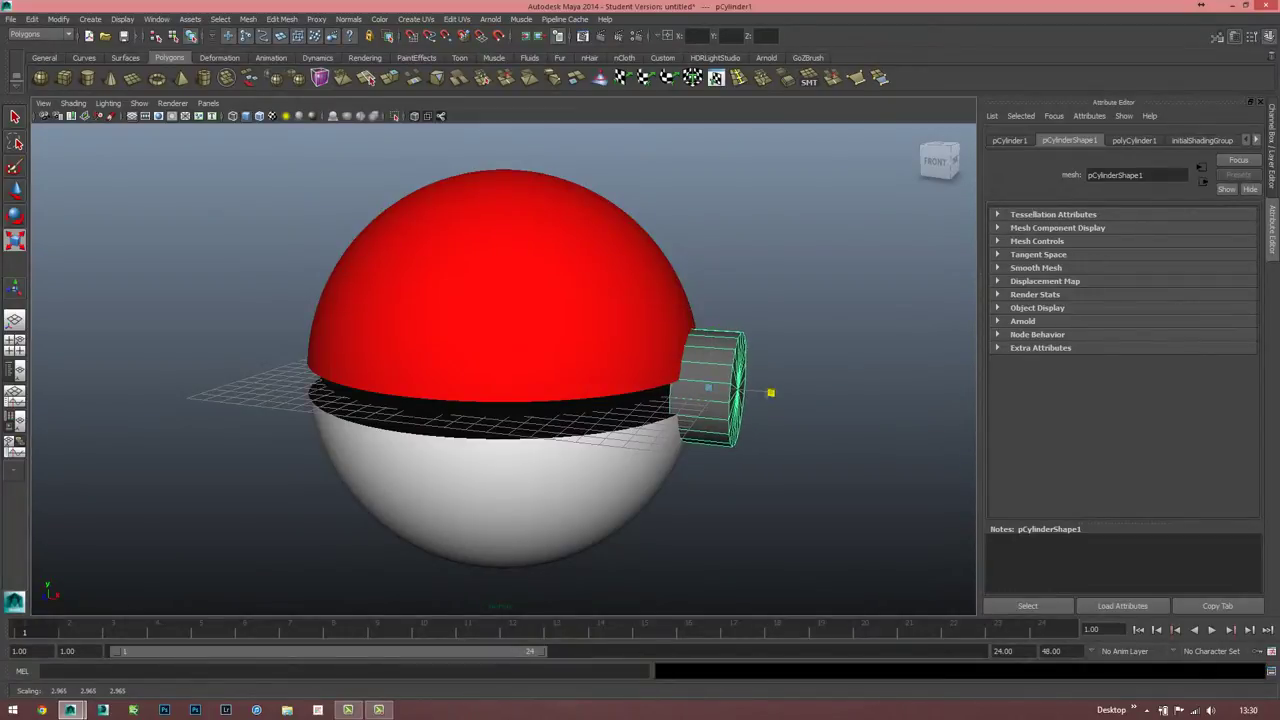
# - Slide the cylinder left toward the ball
pyautogui.press('w')
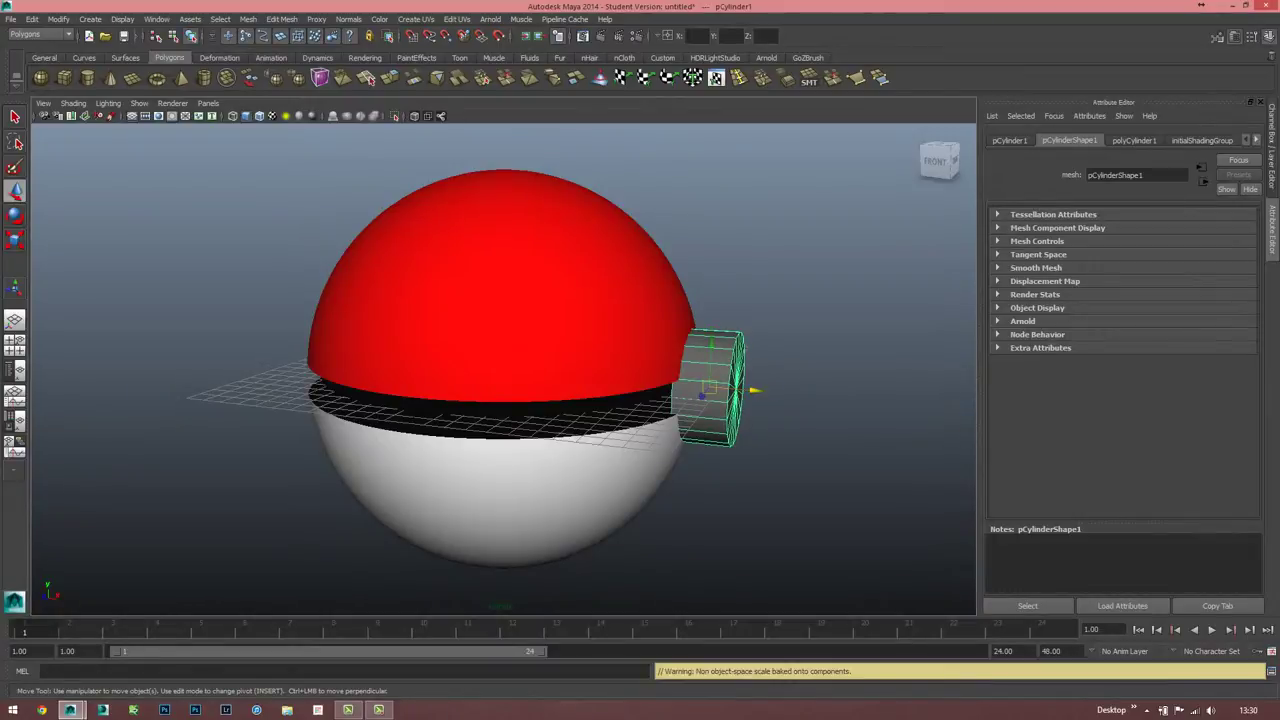
pyautogui.keyDown('alt'); pyautogui.moveTo(640, 380); pyautogui.dragTo(740, 400, button='right'); pyautogui.keyUp('alt')
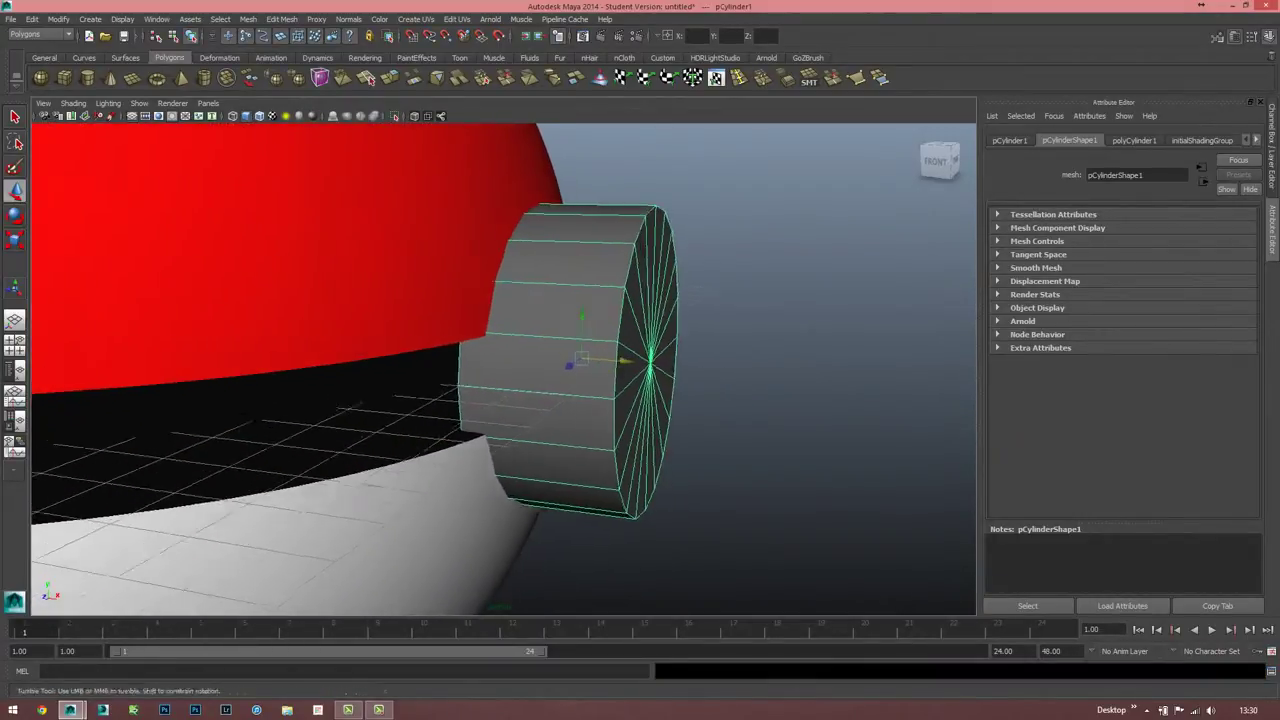
pyautogui.keyDown('alt'); pyautogui.moveTo(560, 380); pyautogui.dragTo(520, 380); pyautogui.keyUp('alt')
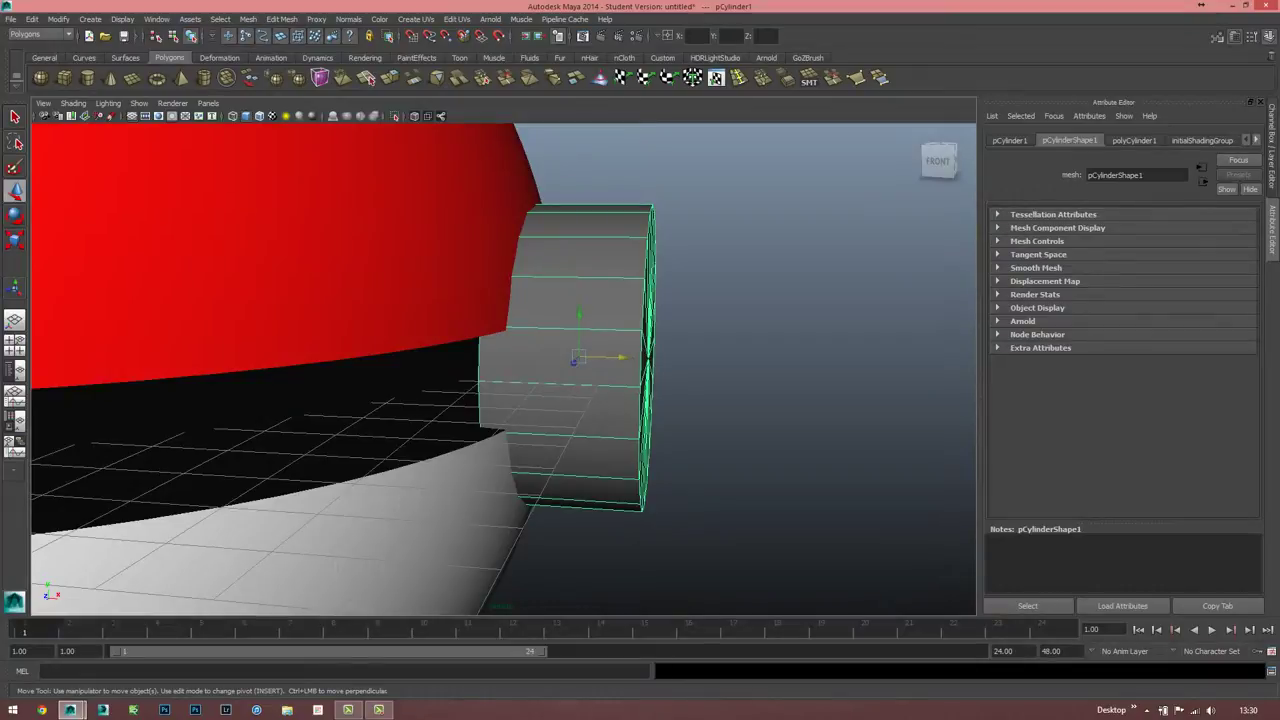
pyautogui.moveTo(610, 357); pyautogui.dragTo(592, 356)
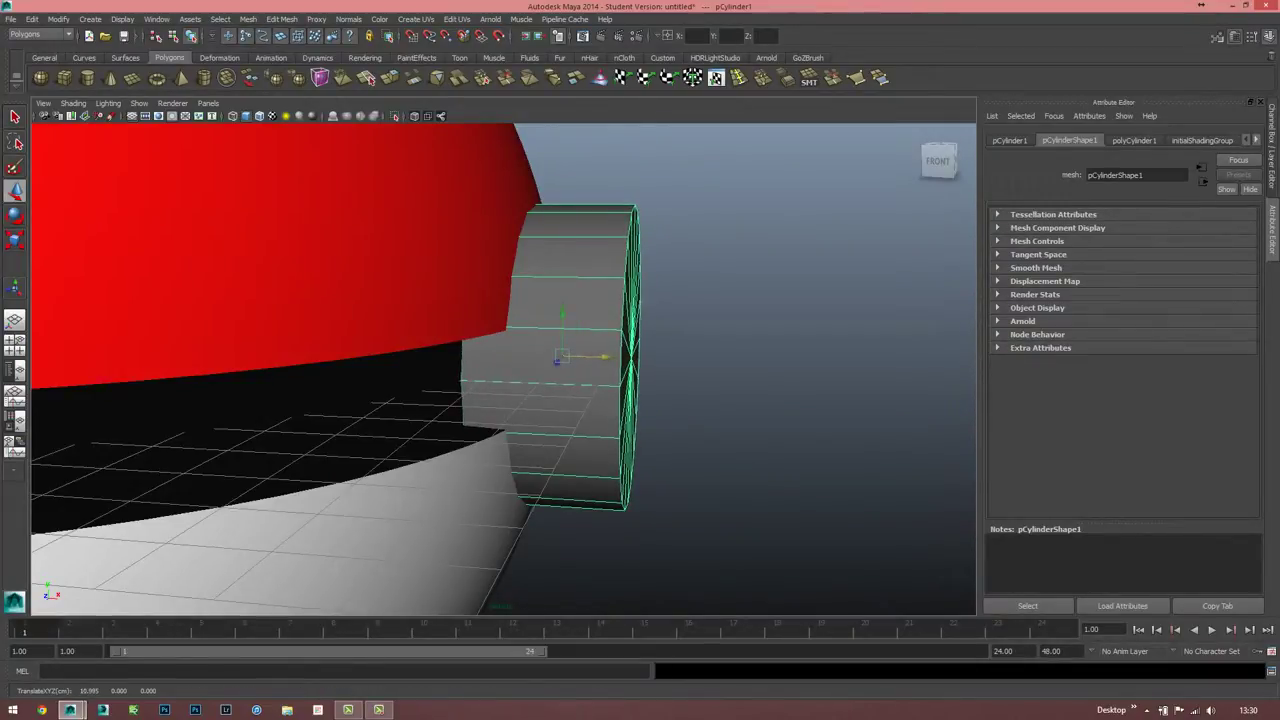
pyautogui.click(760, 420)
pyautogui.moveTo(760, 420)
pyautogui.keyDown('alt'); pyautogui.mouseDown()
pyautogui.moveTo(600, 420)
pyautogui.moveTo(700, 420)
pyautogui.mouseUp(); pyautogui.keyUp('alt')
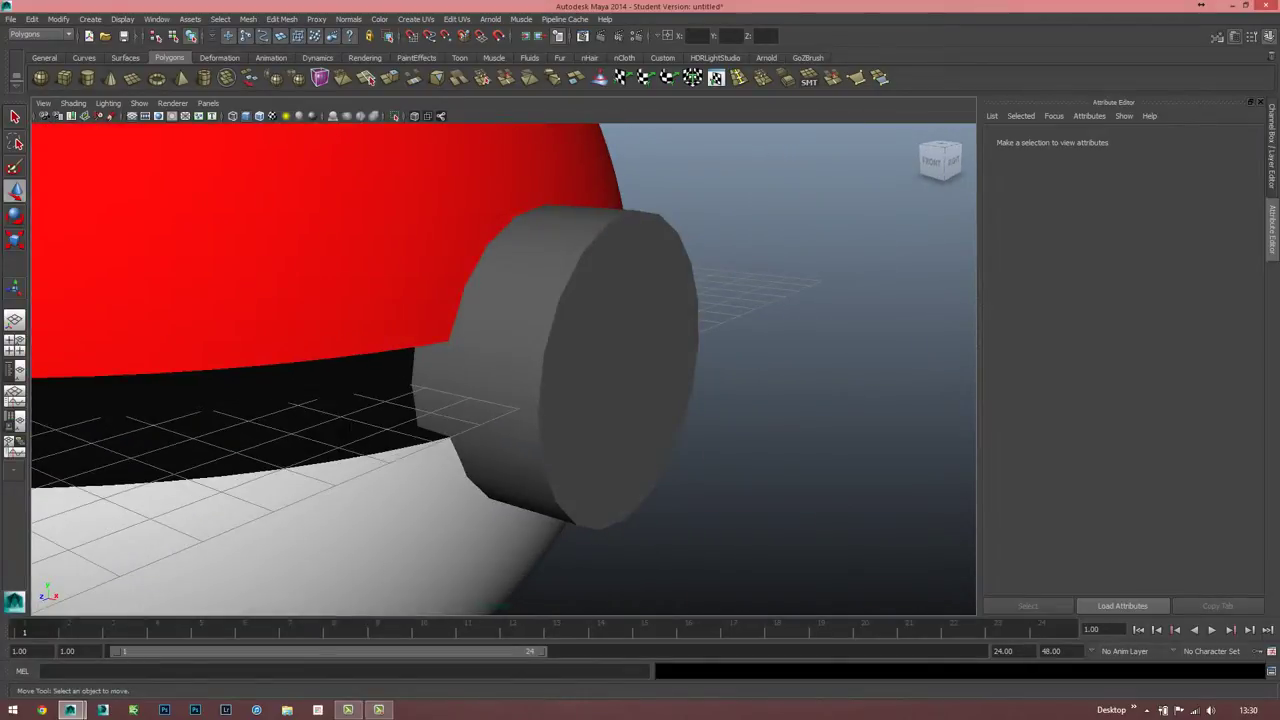
# - Raise the cylinder's axis subdivisions to 29, then delete the cylinder
pyautogui.click(598, 326)
pyautogui.rightClick(598, 326)
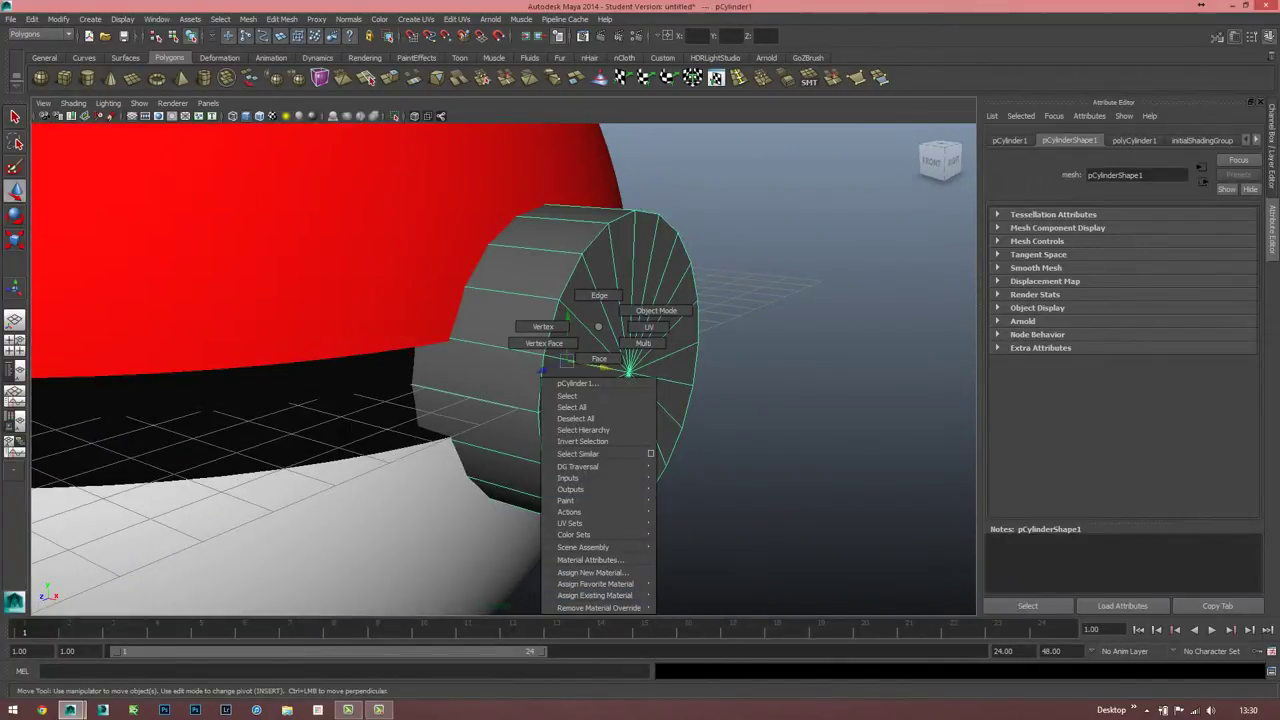
pyautogui.press('Escape')
pyautogui.click(1134, 140)
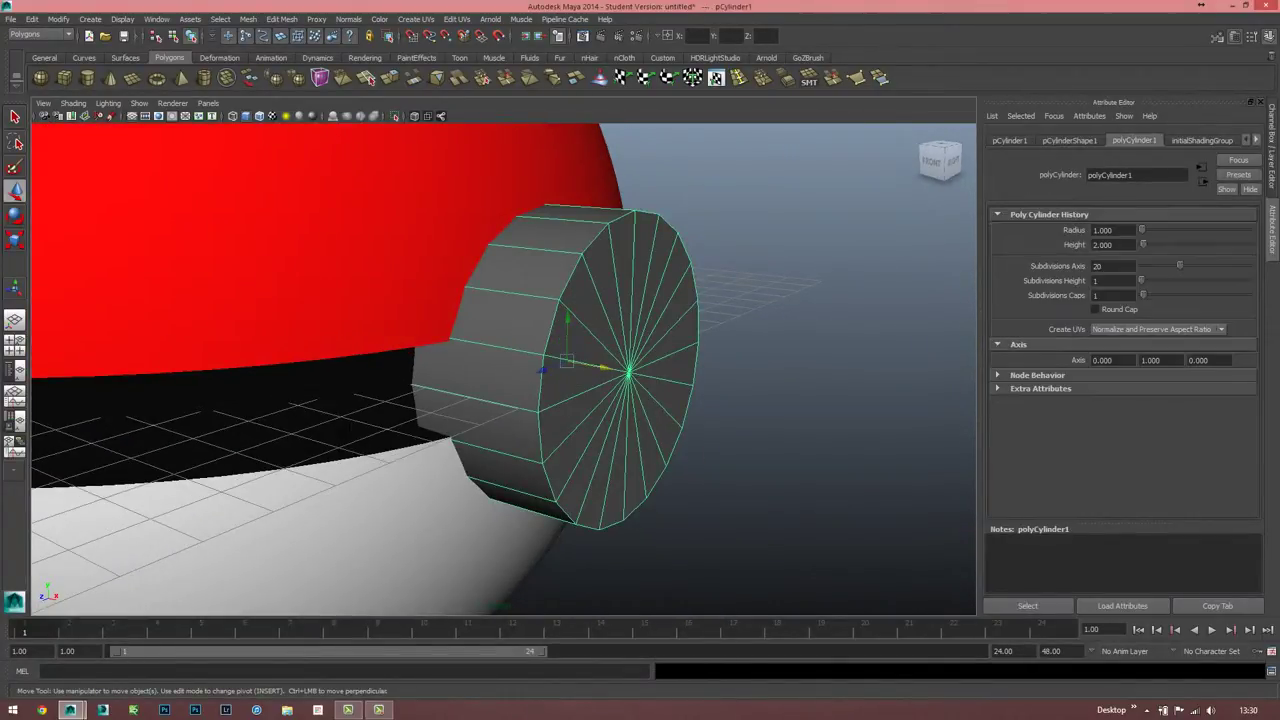
pyautogui.moveTo(1180, 265); pyautogui.dragTo(1200, 265)
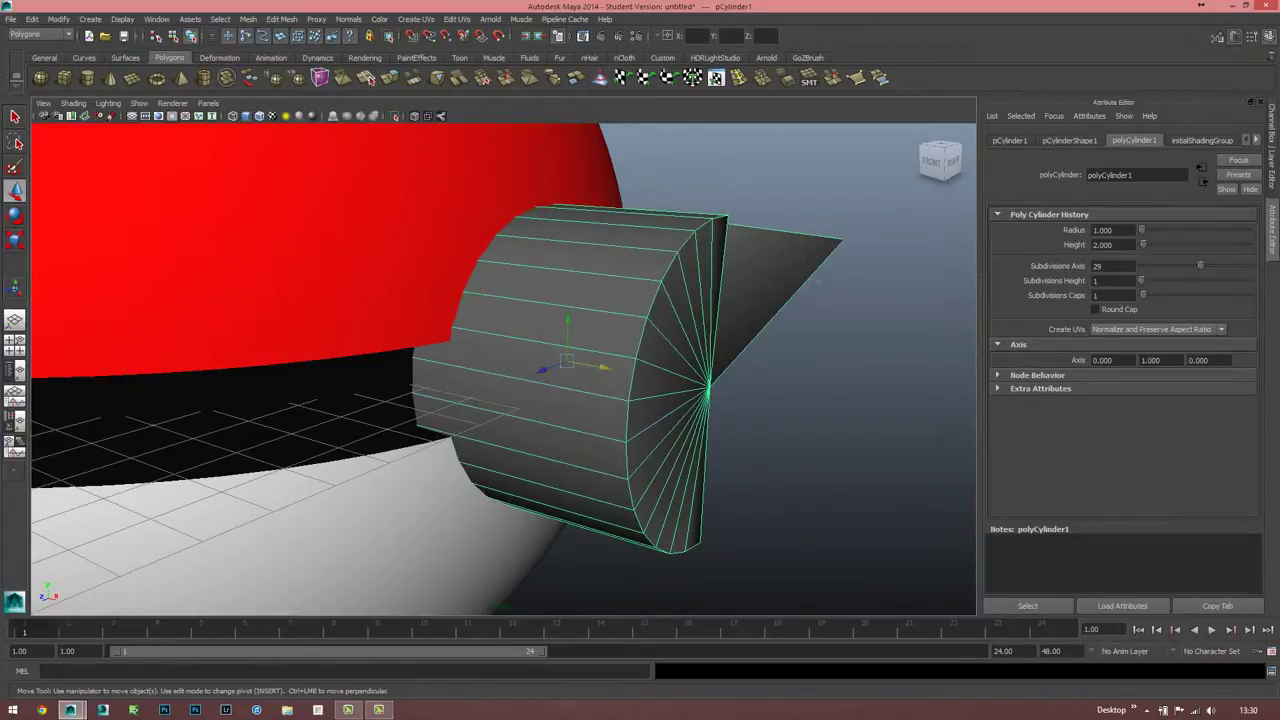
pyautogui.keyDown('alt'); pyautogui.moveTo(600, 380); pyautogui.dragTo(380, 365); pyautogui.keyUp('alt')
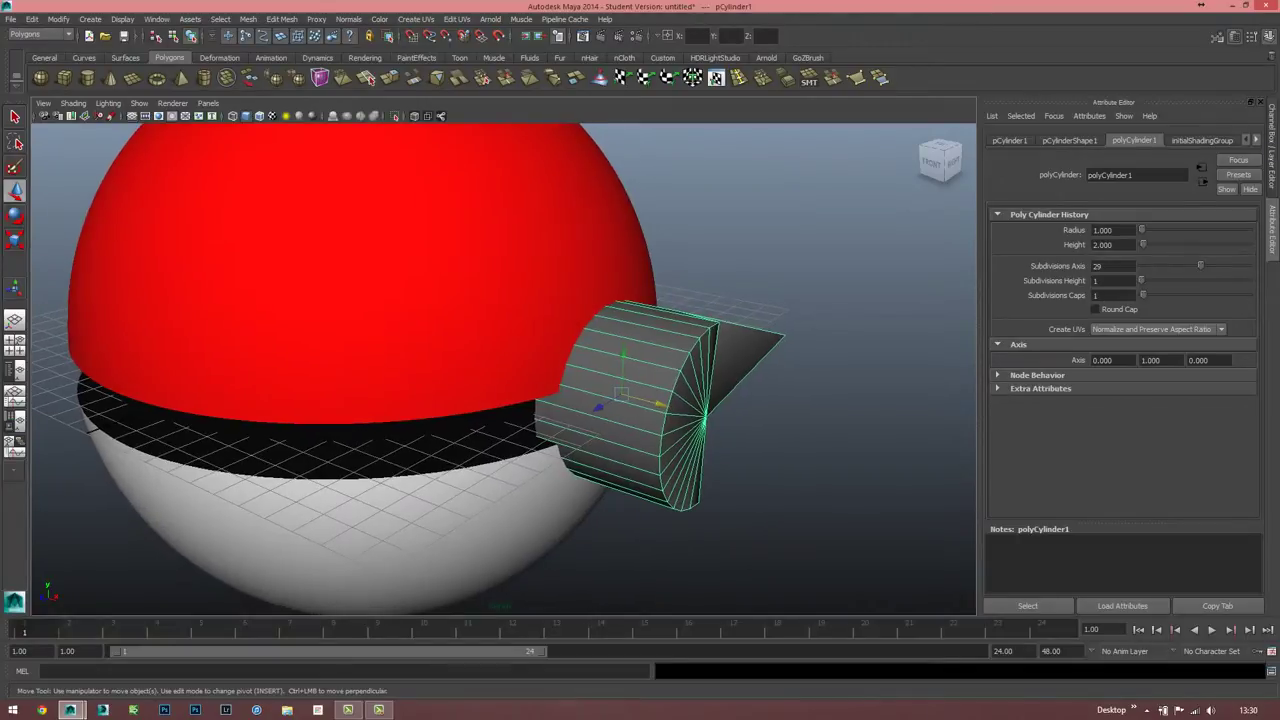
pyautogui.press('Delete')
# - Create a cylinder, move it out along X, and give it 50 axis, 6 height and 7 cap subdivisions
pyautogui.click(87, 78)
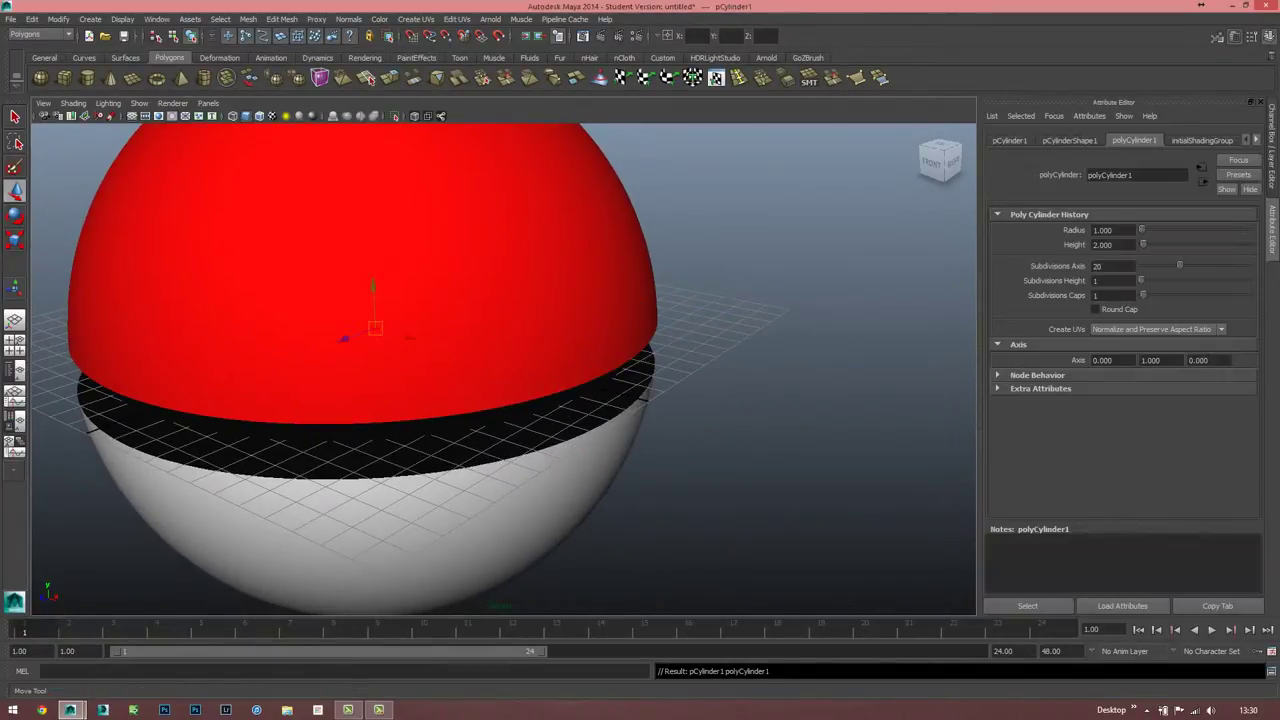
pyautogui.moveTo(408, 337); pyautogui.dragTo(748, 428)
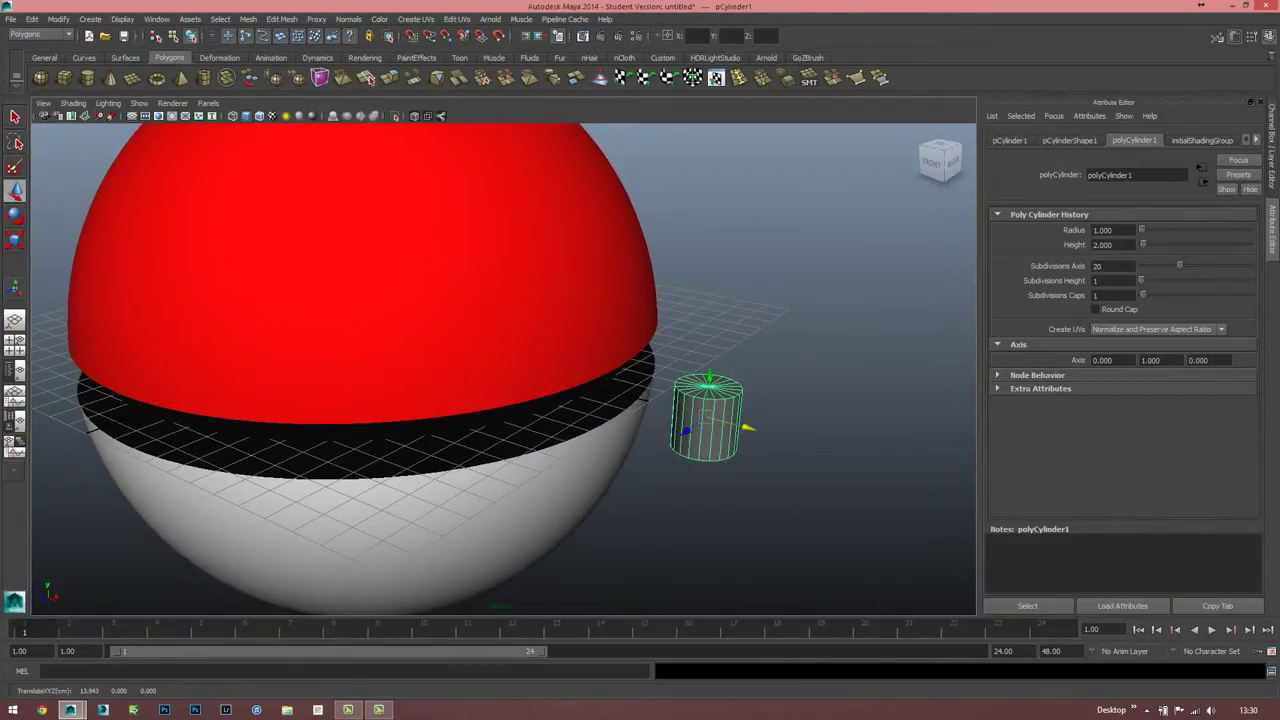
pyautogui.moveTo(1180, 265); pyautogui.dragTo(1248, 265)
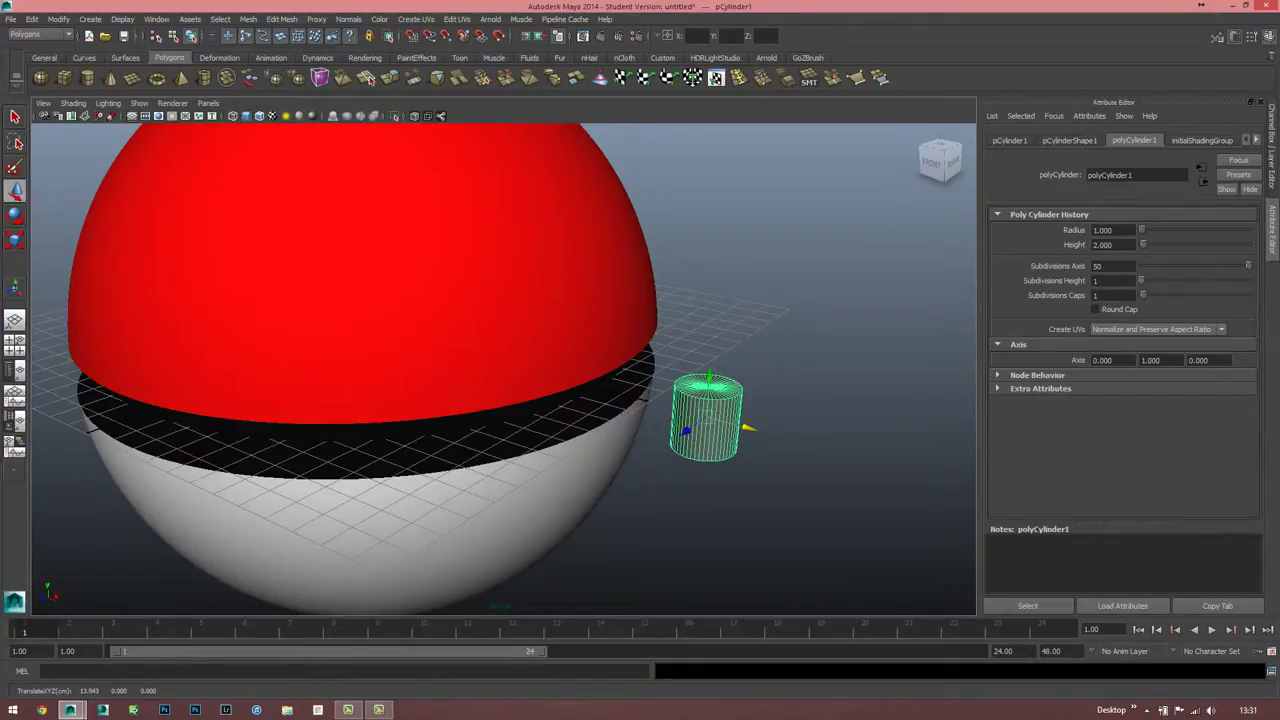
pyautogui.moveTo(1141, 280); pyautogui.dragTo(1156, 295)
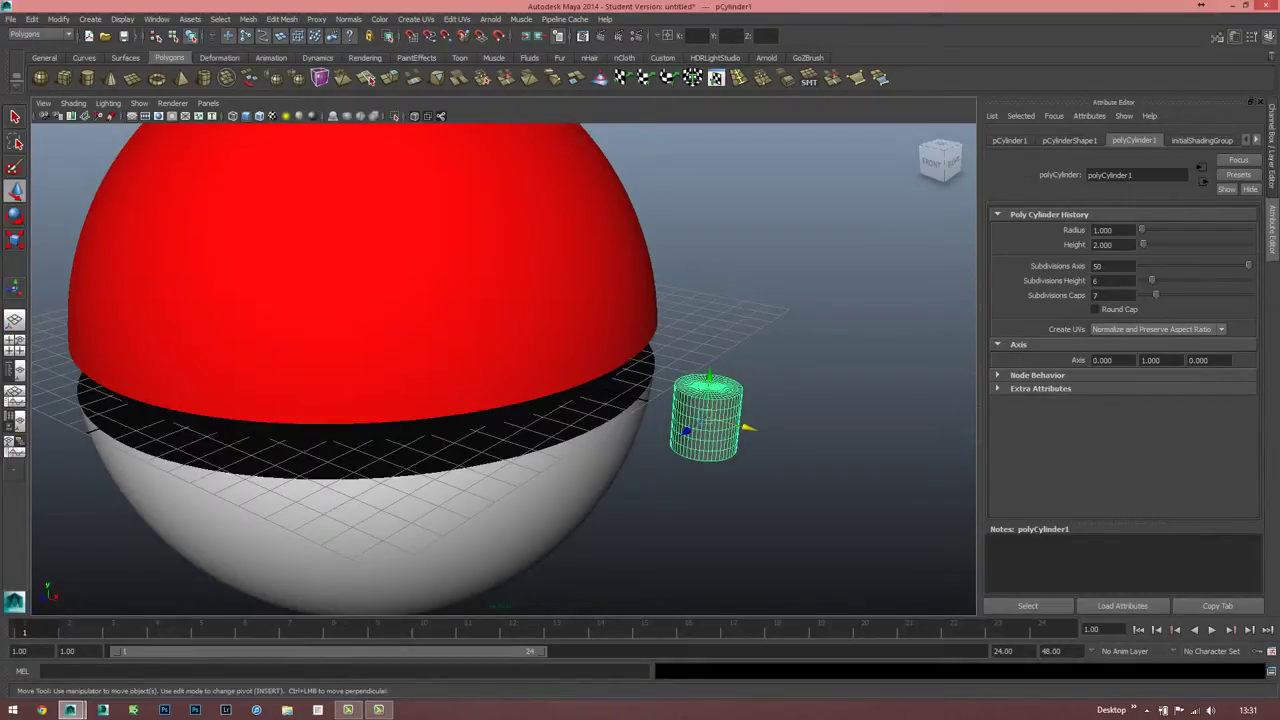
# - Turn the cylinder 90° onto its side, scale it to about 2.35 and place it against the band
pyautogui.press('e')
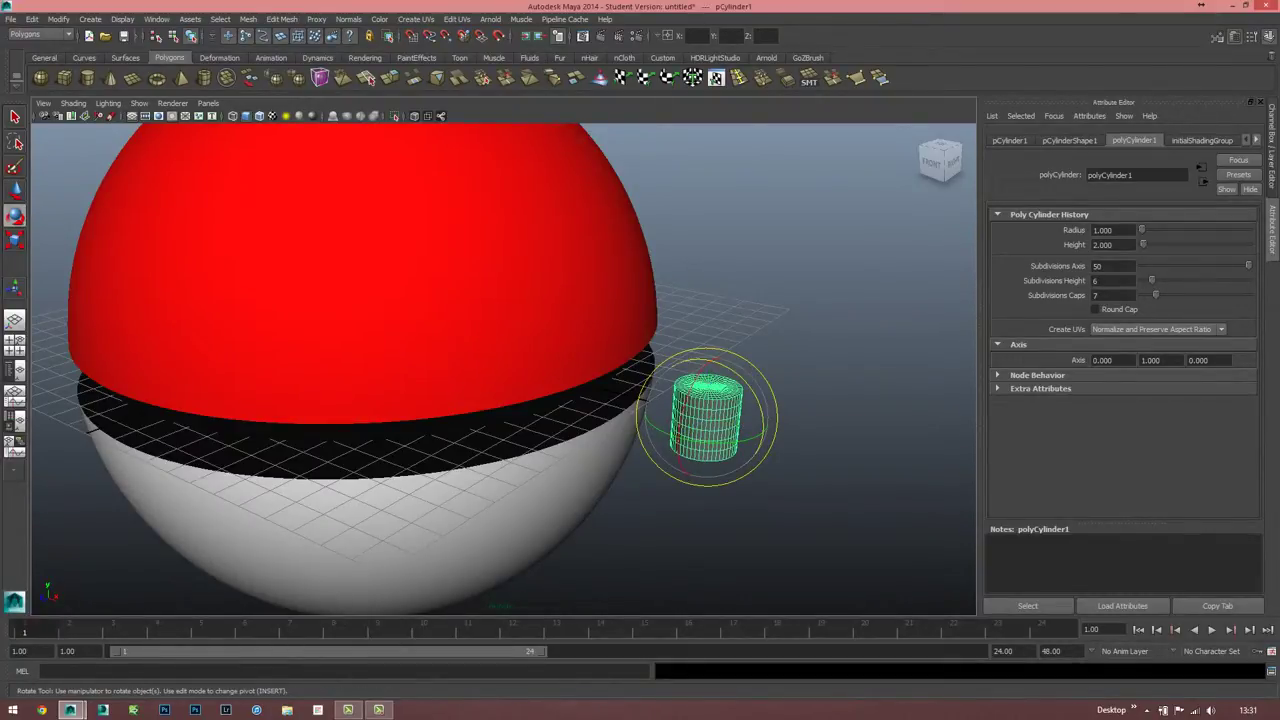
pyautogui.moveTo(706, 352); pyautogui.dragTo(764, 410)
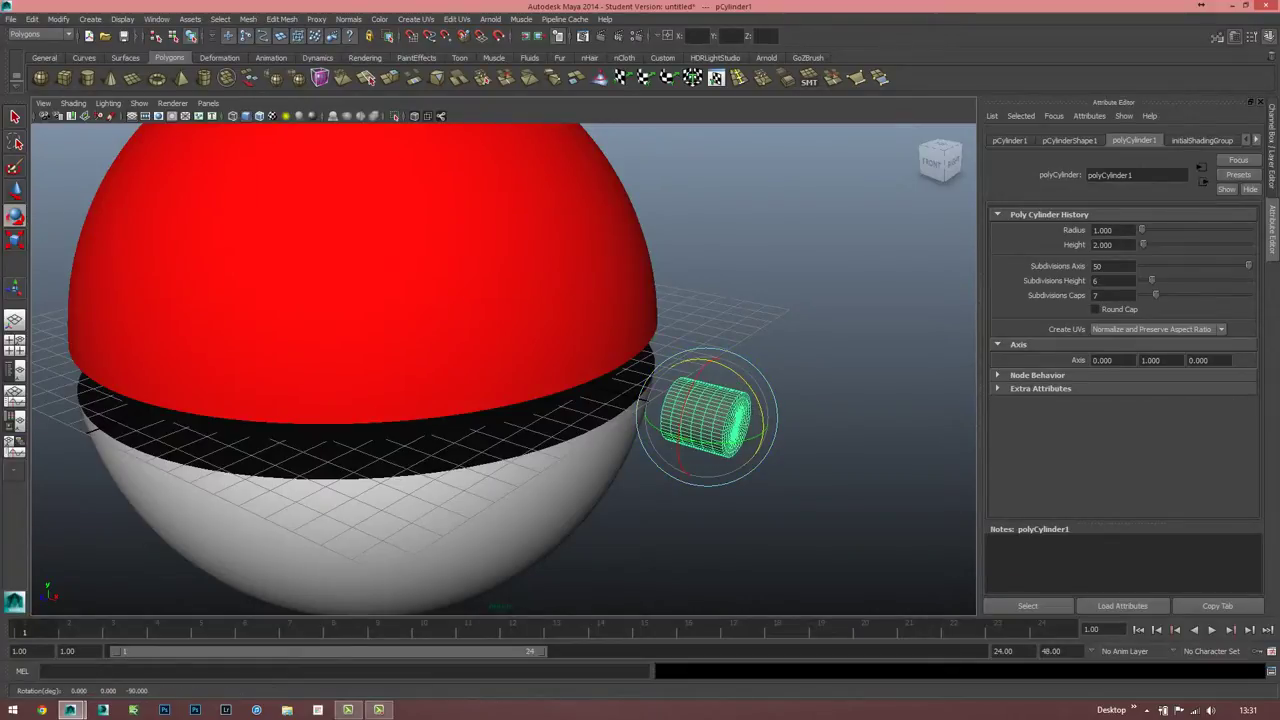
pyautogui.keyDown('alt'); pyautogui.moveTo(500, 300); pyautogui.dragTo(560, 300); pyautogui.keyUp('alt')
pyautogui.press('r')
pyautogui.moveTo(684, 437); pyautogui.dragTo(740, 437)
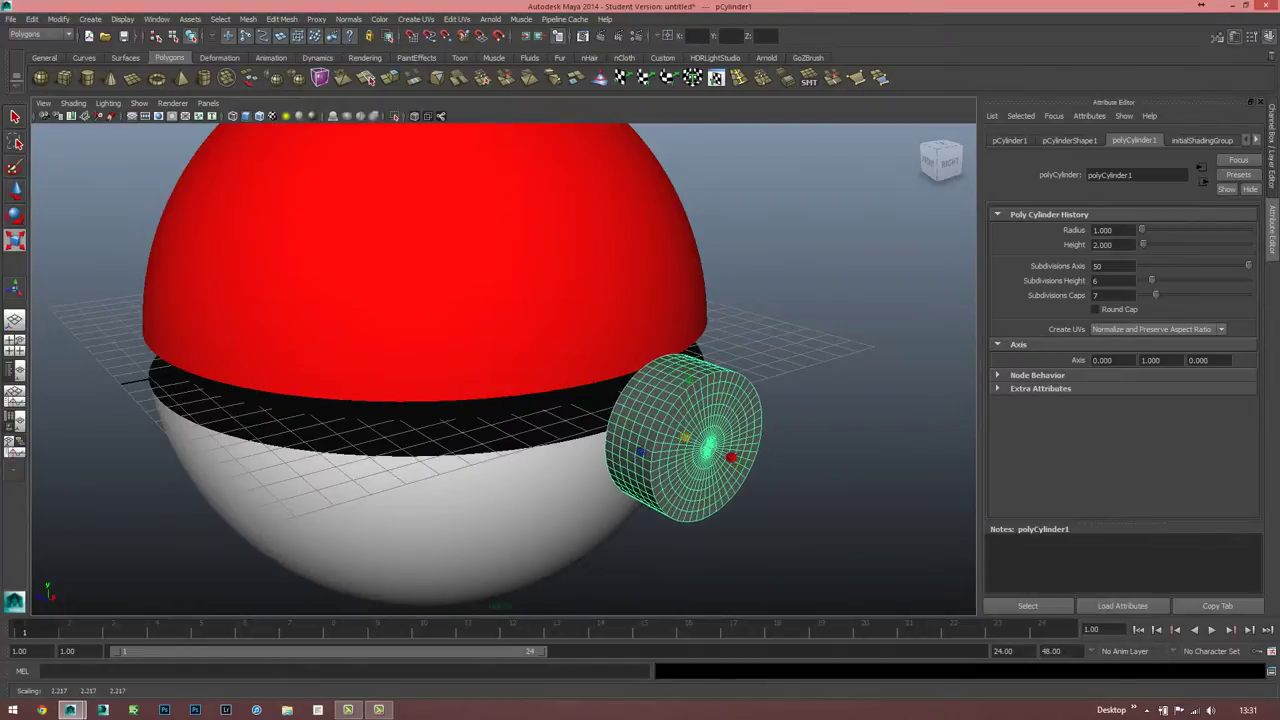
pyautogui.keyDown('alt'); pyautogui.moveTo(500, 350); pyautogui.dragTo(560, 350); pyautogui.keyUp('alt')
pyautogui.press('w')
pyautogui.moveTo(750, 410); pyautogui.dragTo(632, 388)
pyautogui.press('r')
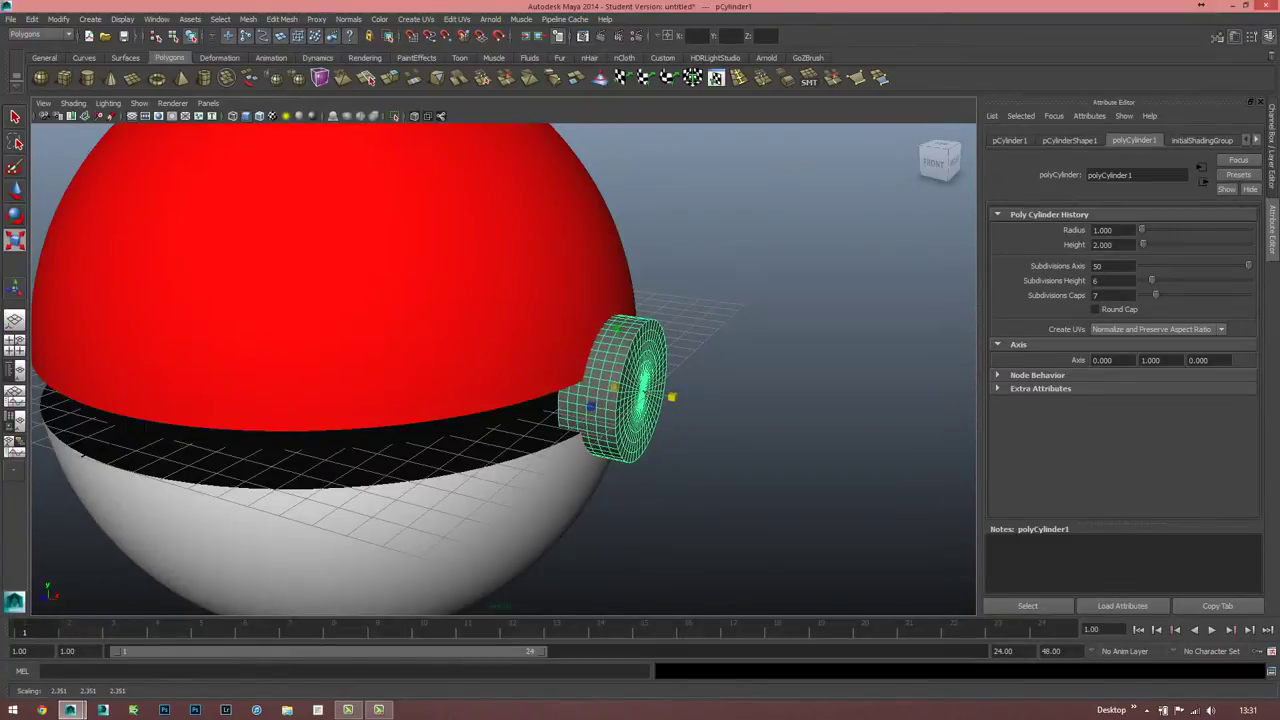
# - Turn the view so the button faces the camera, reselect the cylinder and bring up its material choices
pyautogui.click(800, 500)
pyautogui.moveTo(800, 500)
pyautogui.keyDown('alt'); pyautogui.mouseDown()
pyautogui.moveTo(560, 490)
pyautogui.moveTo(760, 490)
pyautogui.mouseUp(); pyautogui.keyUp('alt')
pyautogui.click(625, 400)
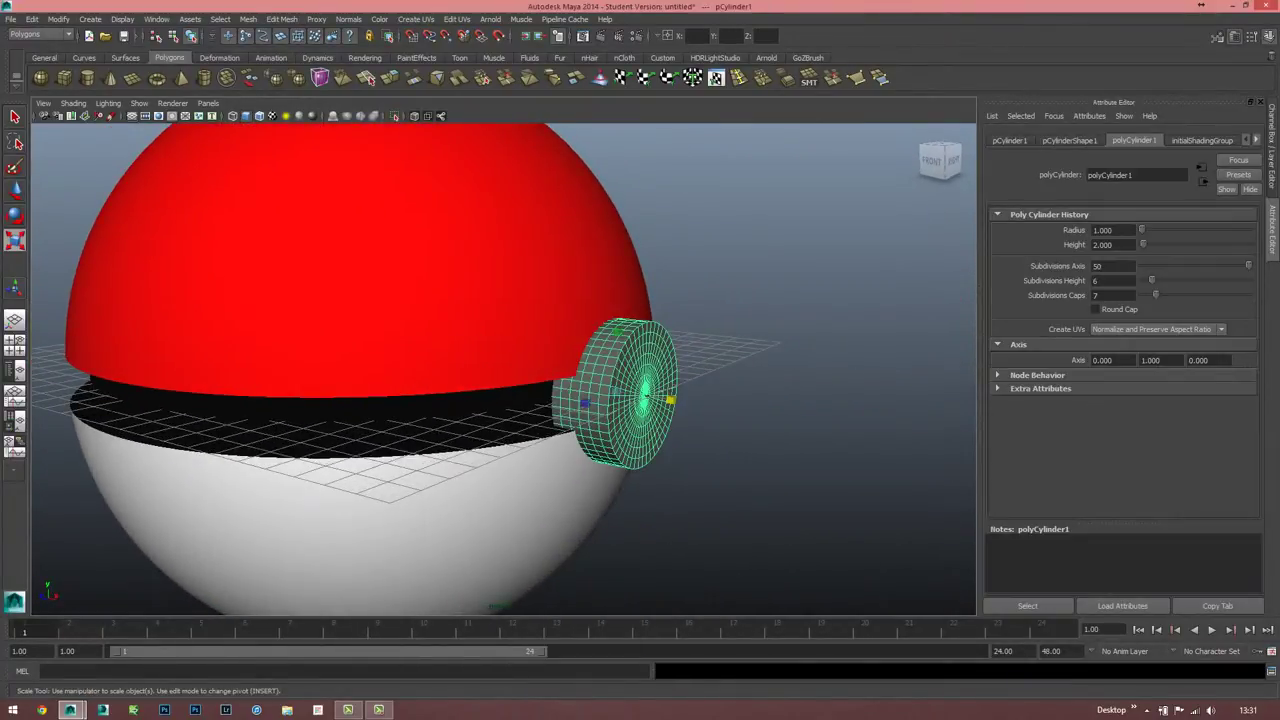
pyautogui.moveTo(647, 356); pyautogui.dragTo(650, 613, button='right')
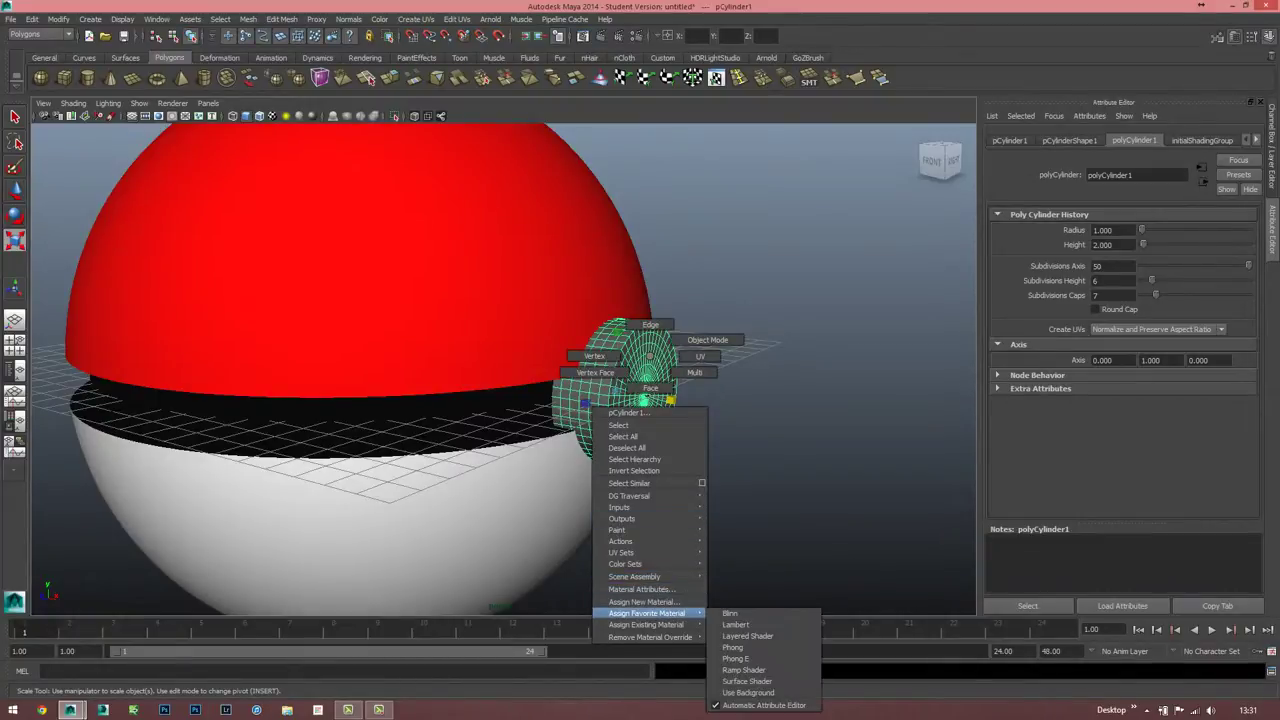
pyautogui.moveTo(646, 624)
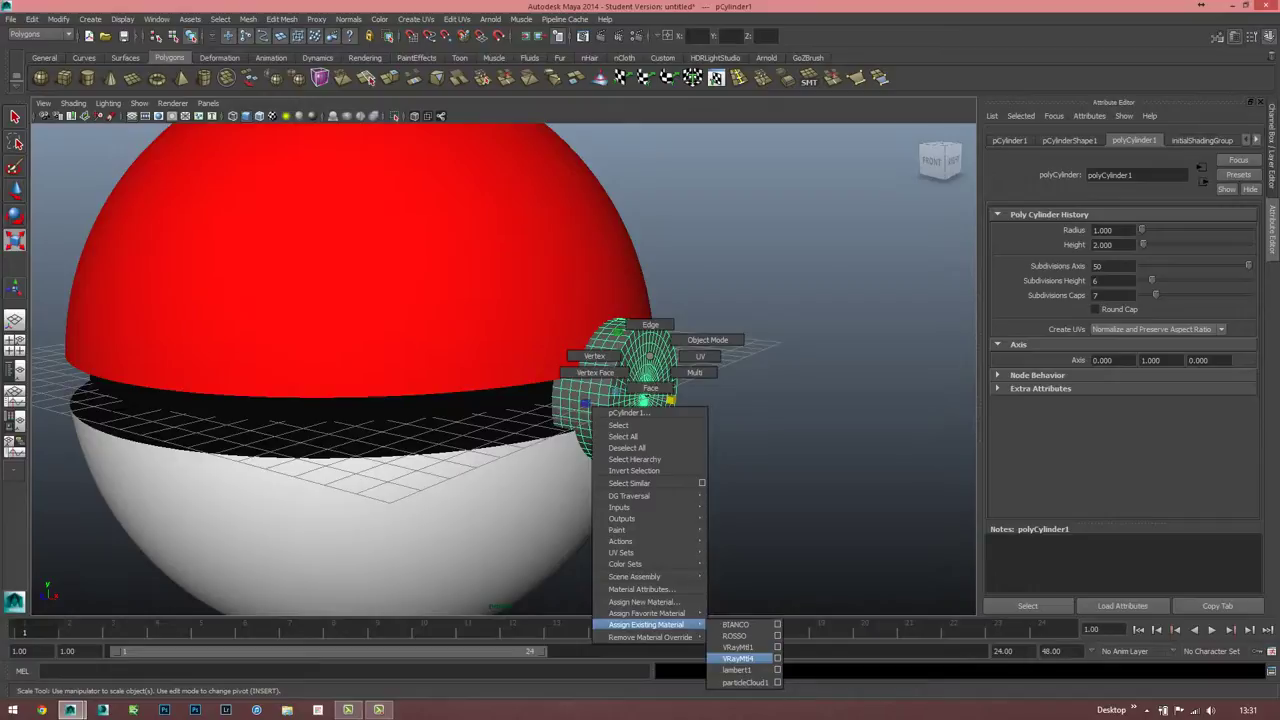
# - Assign the existing VRayMtl4 material to the button cylinder and rename it Nero
pyautogui.click(738, 658)
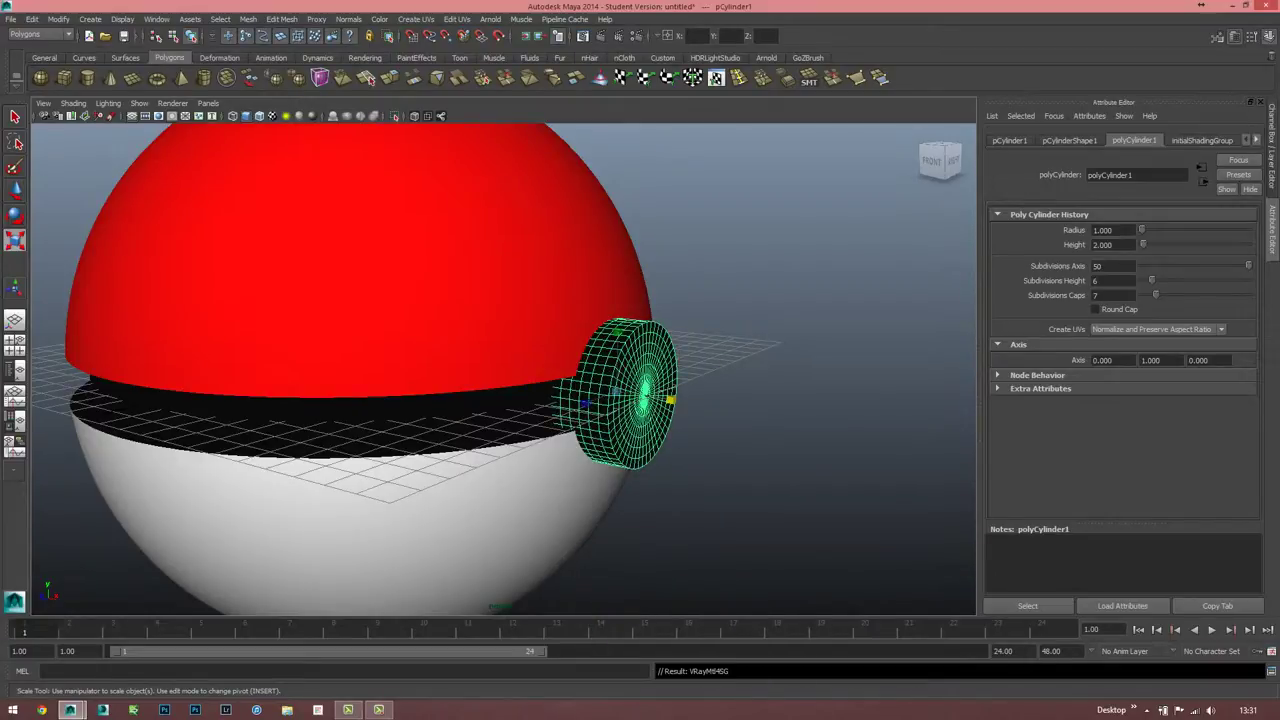
pyautogui.rightClick(645, 395)
pyautogui.click(655, 584)
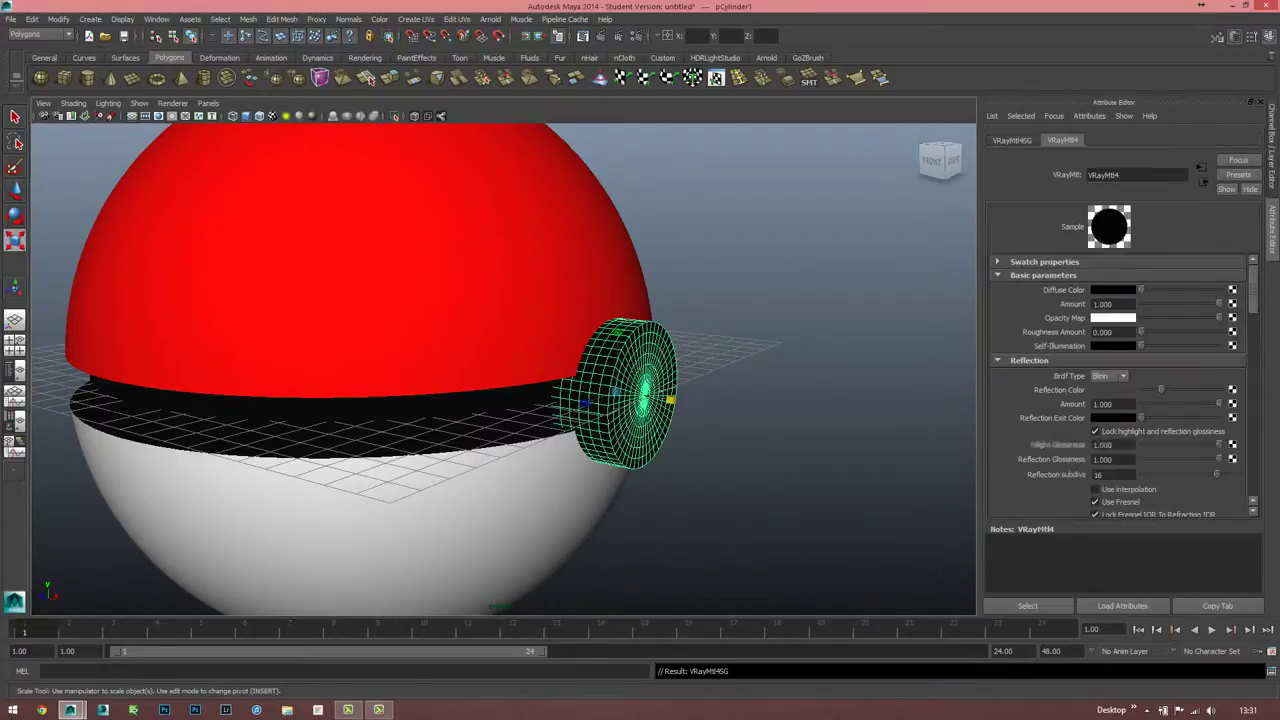
pyautogui.doubleClick(1137, 174)
pyautogui.write('N')
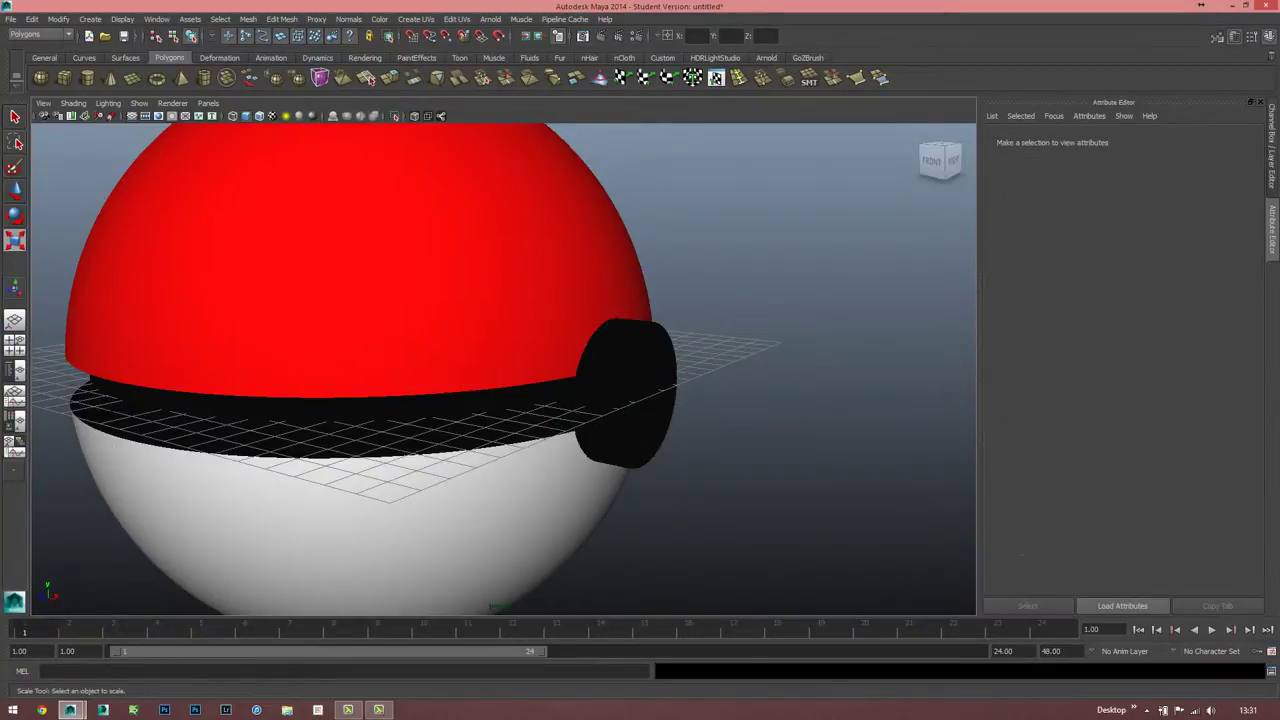
# - Turn the view to face the button, reselect the cylinder and bring up the Mesh menu
pyautogui.moveTo(600, 400)
pyautogui.keyDown('alt'); pyautogui.mouseDown()
pyautogui.moveTo(450, 400)
pyautogui.moveTo(520, 400)
pyautogui.mouseUp(); pyautogui.keyUp('alt')
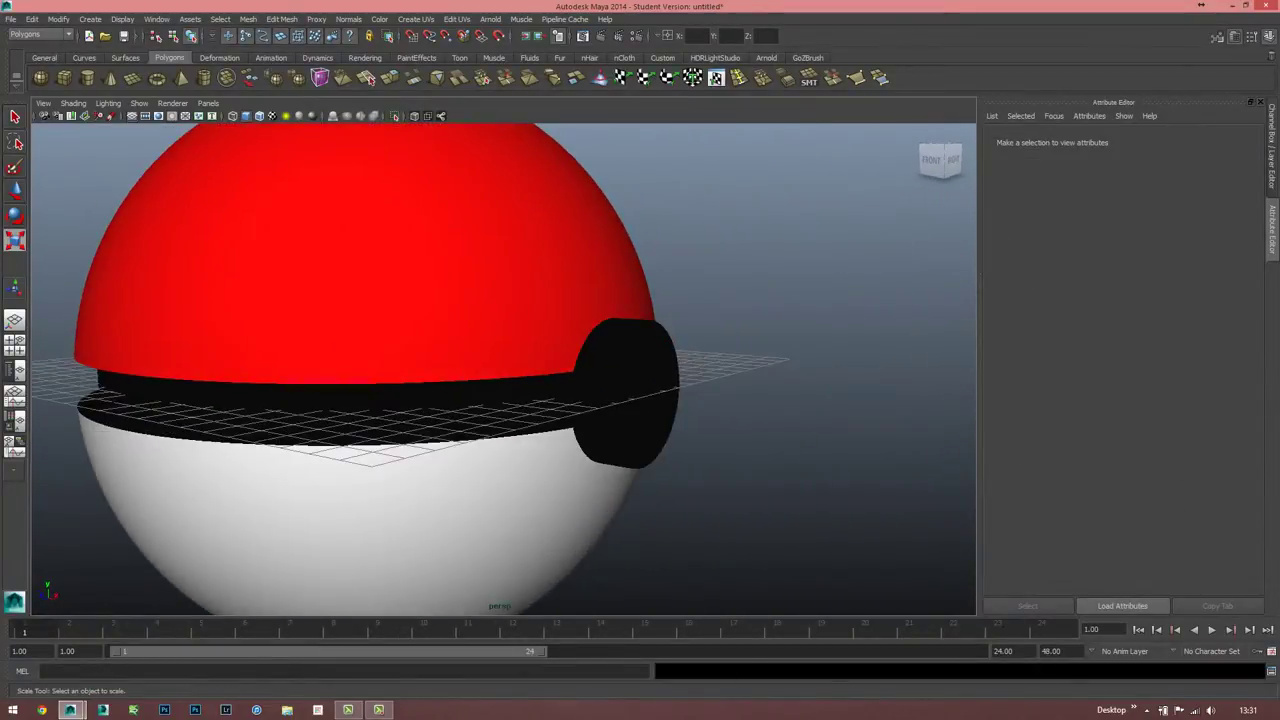
pyautogui.click(625, 385)
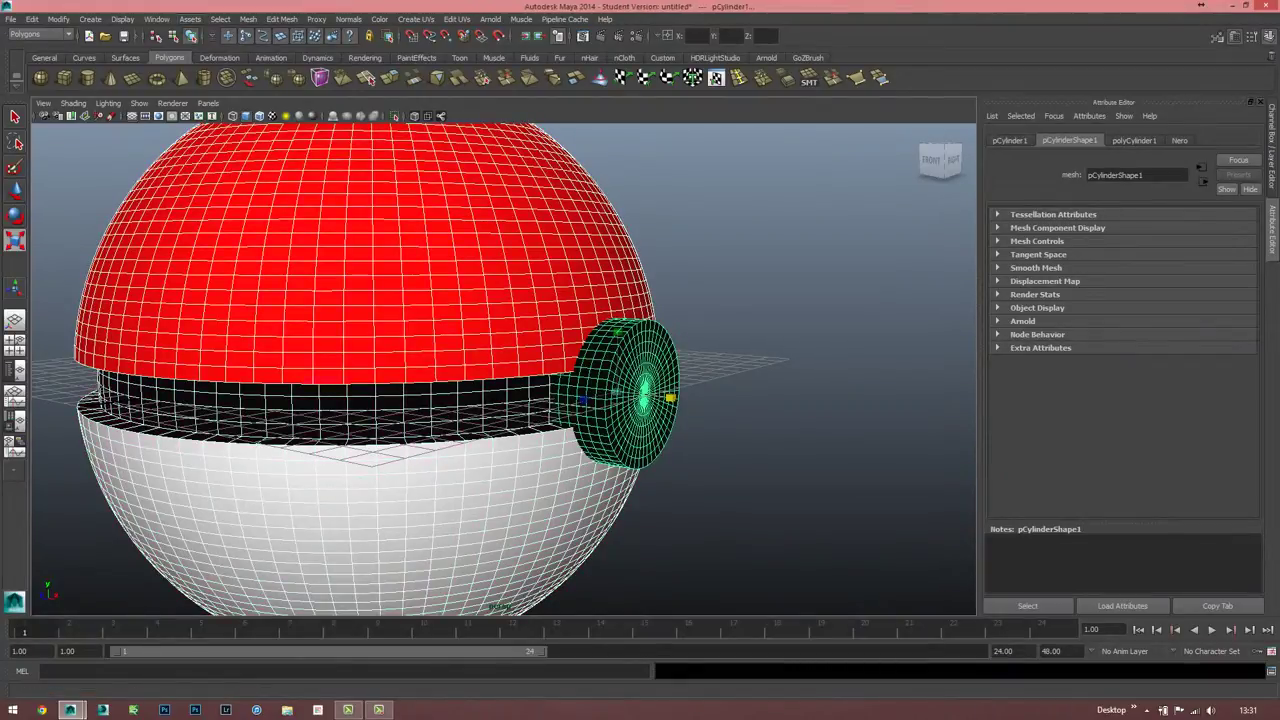
pyautogui.click(248, 19)
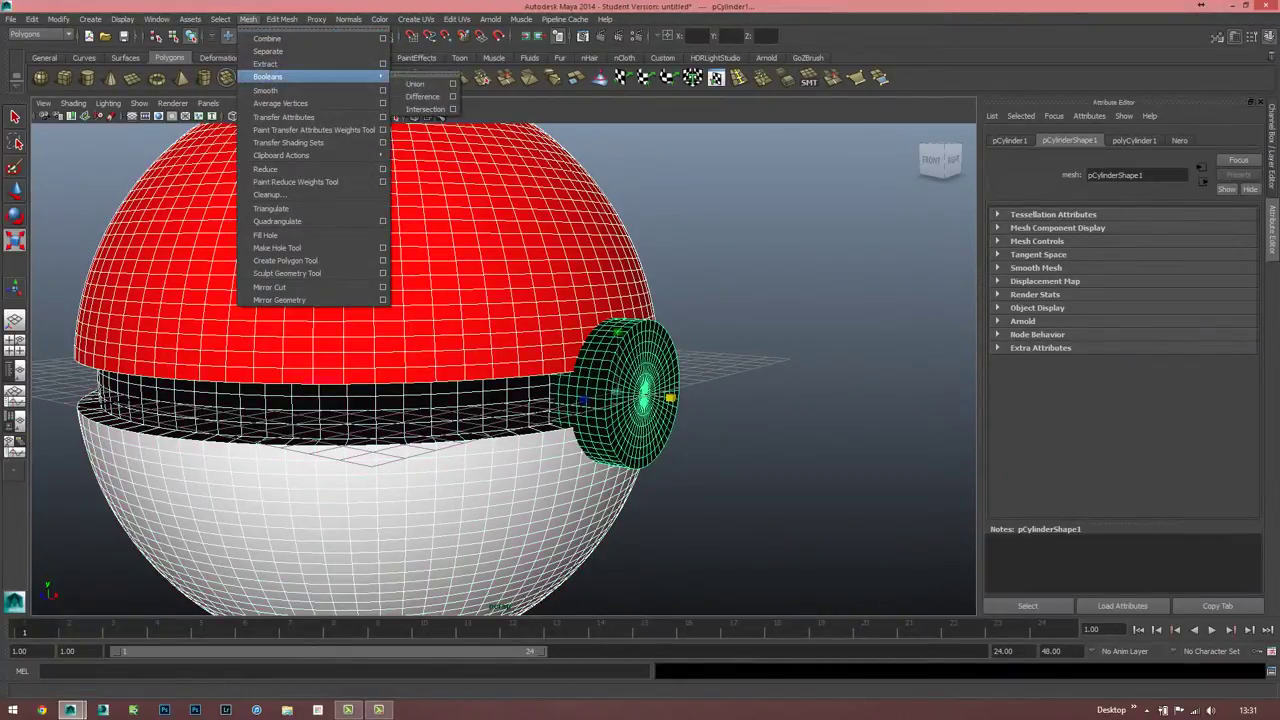
# - Boolean-subtract the cylinder from the ball to cut the button hole, then inspect it
pyautogui.click(420, 83)
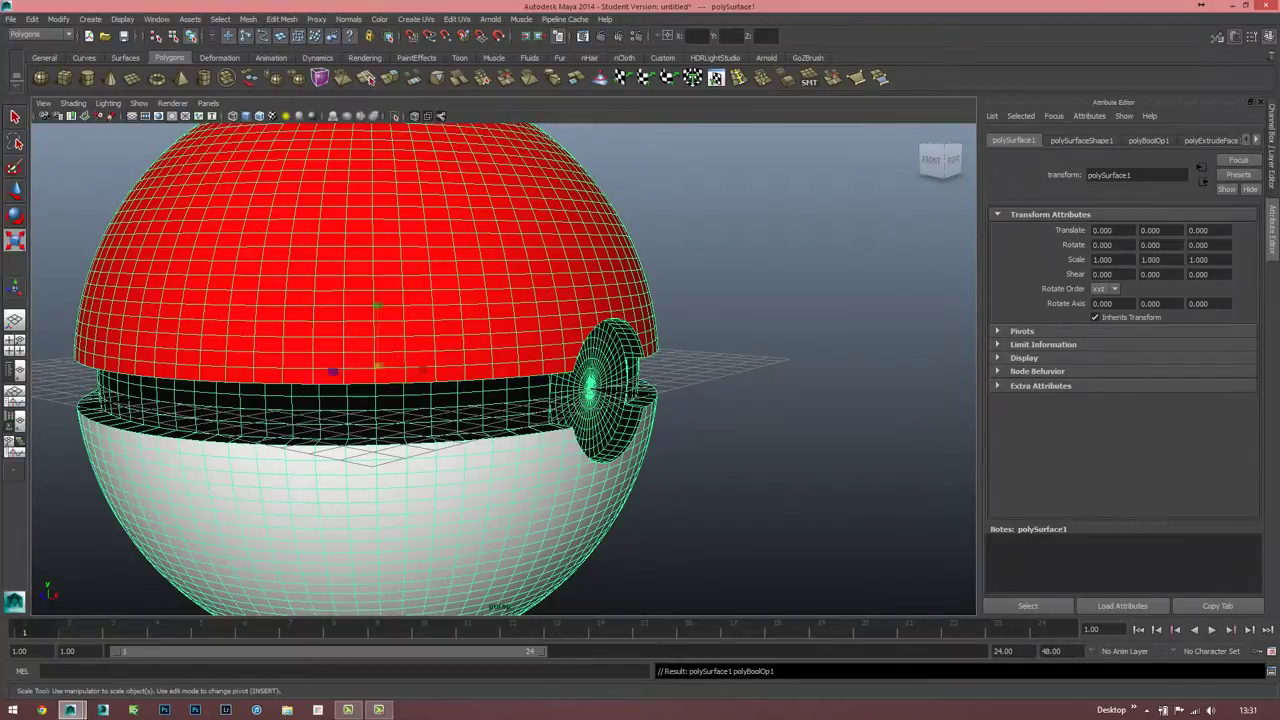
pyautogui.click(850, 250)
pyautogui.keyDown('alt'); pyautogui.moveTo(600, 350); pyautogui.dragTo(400, 420); pyautogui.keyUp('alt')
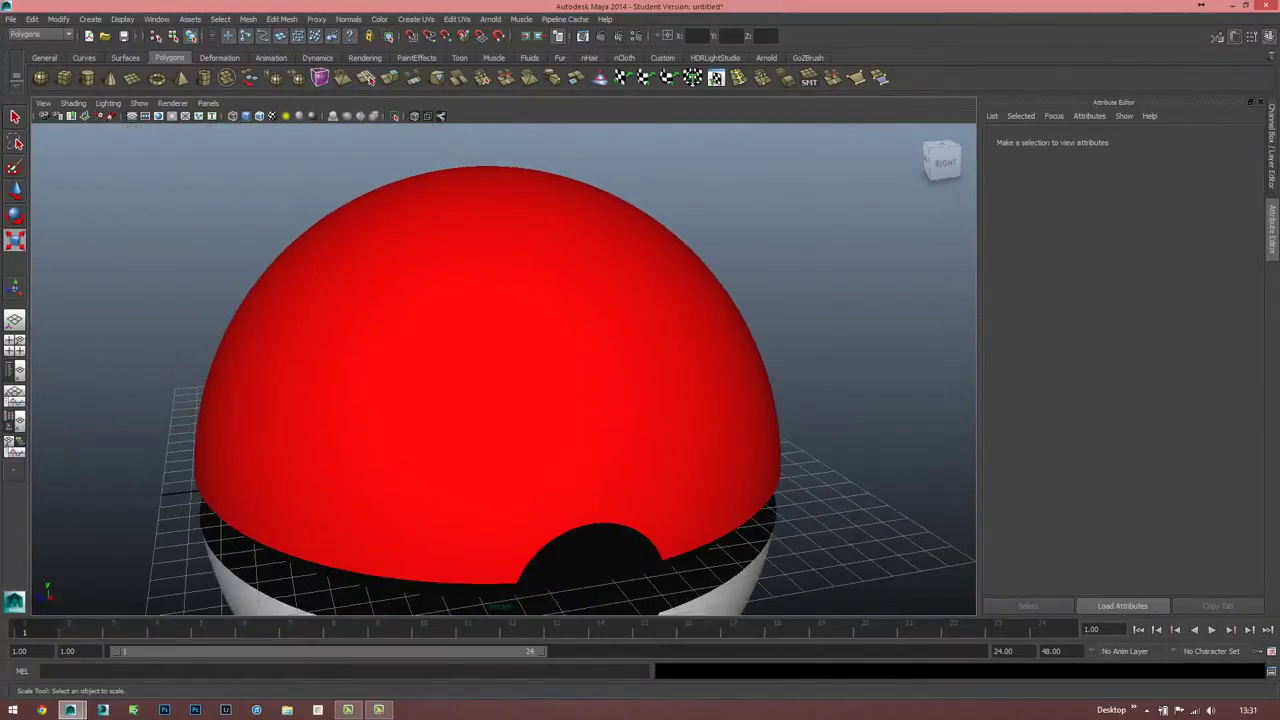
pyautogui.scroll(-3, 481, 303)
pyautogui.click(481, 303)
pyautogui.click(850, 500)
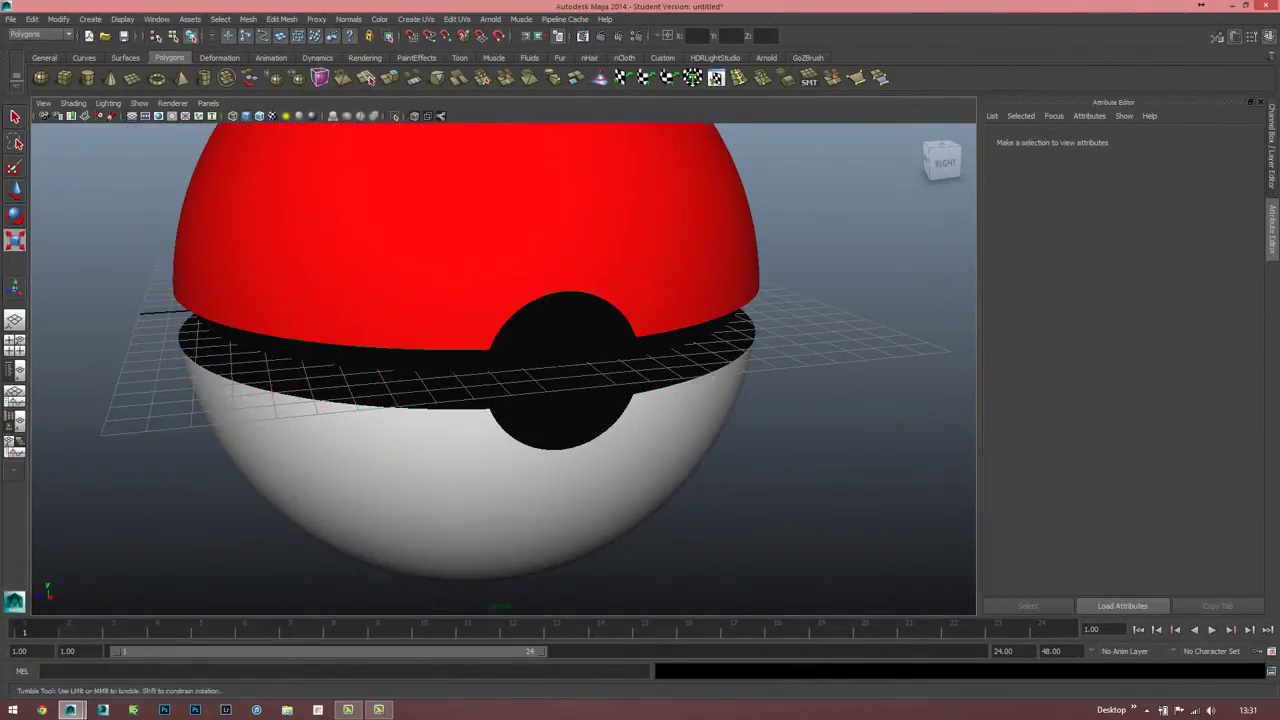
pyautogui.moveTo(481, 303)
pyautogui.keyDown('alt'); pyautogui.mouseDown()
pyautogui.moveTo(560, 320)
pyautogui.moveTo(480, 320)
pyautogui.moveTo(520, 310)
pyautogui.moveTo(500, 335)
pyautogui.mouseUp(); pyautogui.keyUp('alt')
pyautogui.click(520, 420)
# - Try smoothing the ball mesh, undo it, and select the new cylinder pCylinder2
pyautogui.press('r')
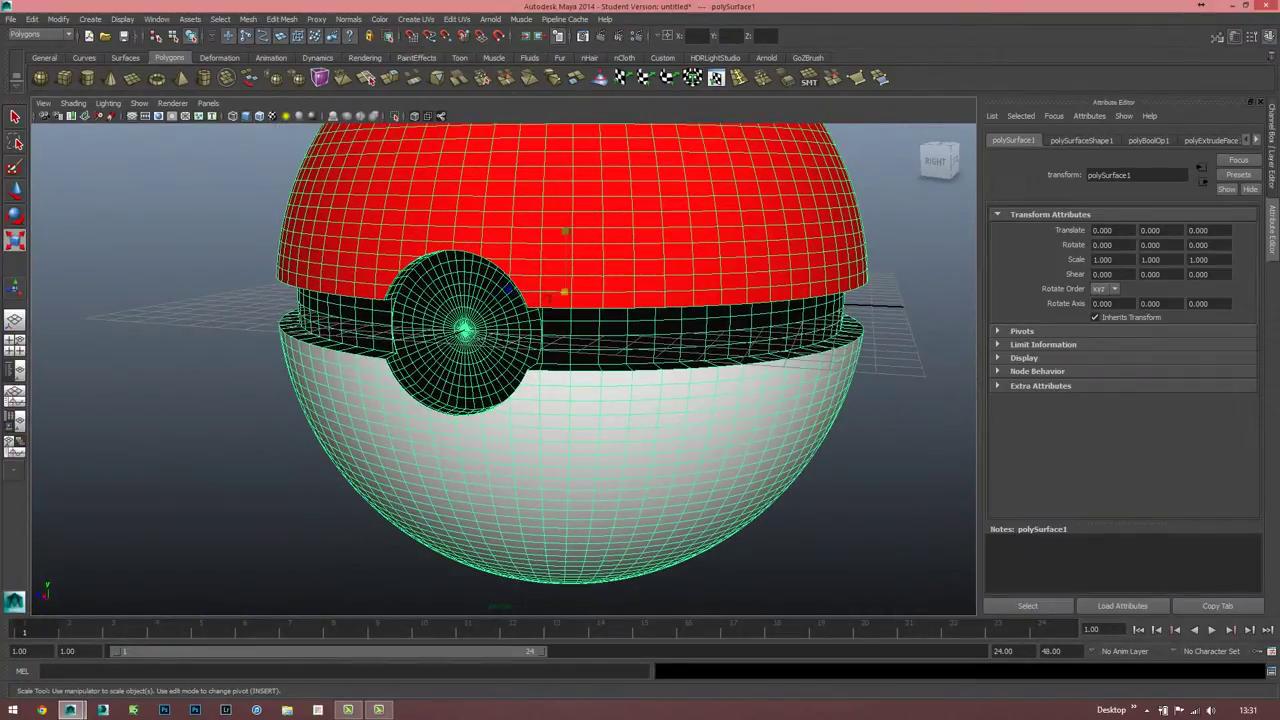
pyautogui.click(296, 77)
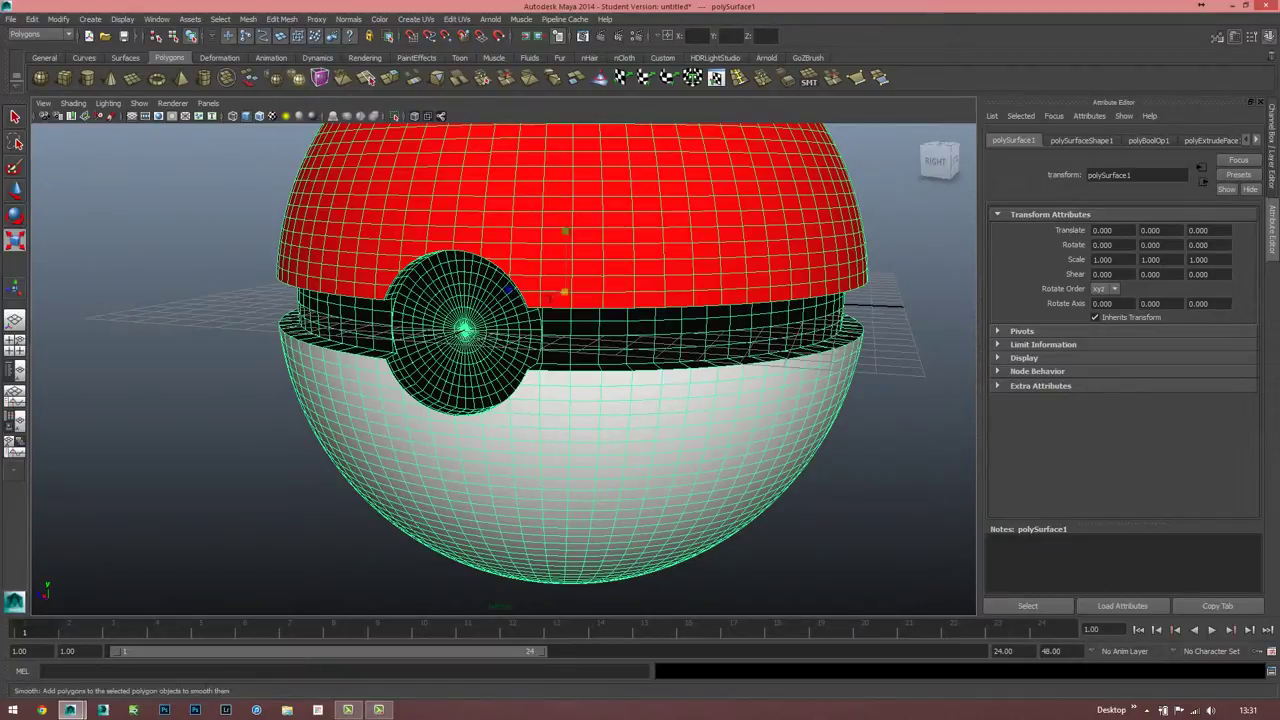
pyautogui.keyDown('alt'); pyautogui.moveTo(560, 350); pyautogui.dragTo(470, 350); pyautogui.keyUp('alt')
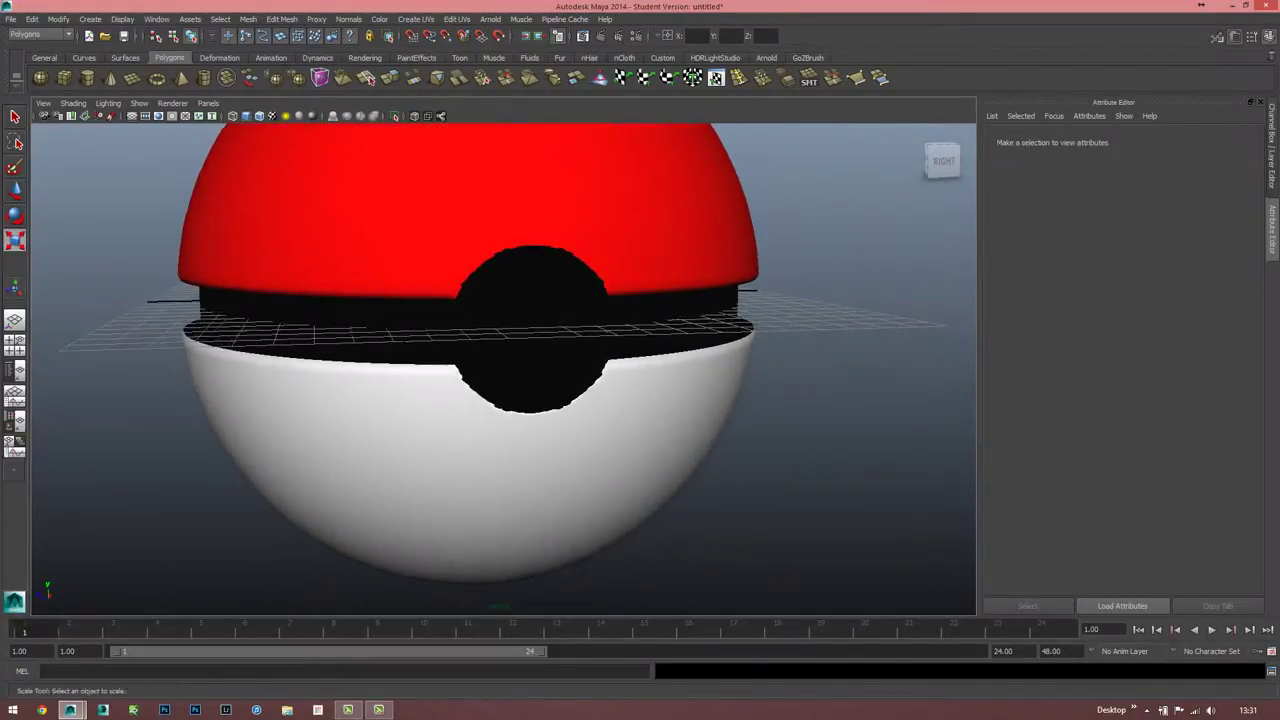
pyautogui.hotkey('ctrl', 'z')
pyautogui.click(120, 450)
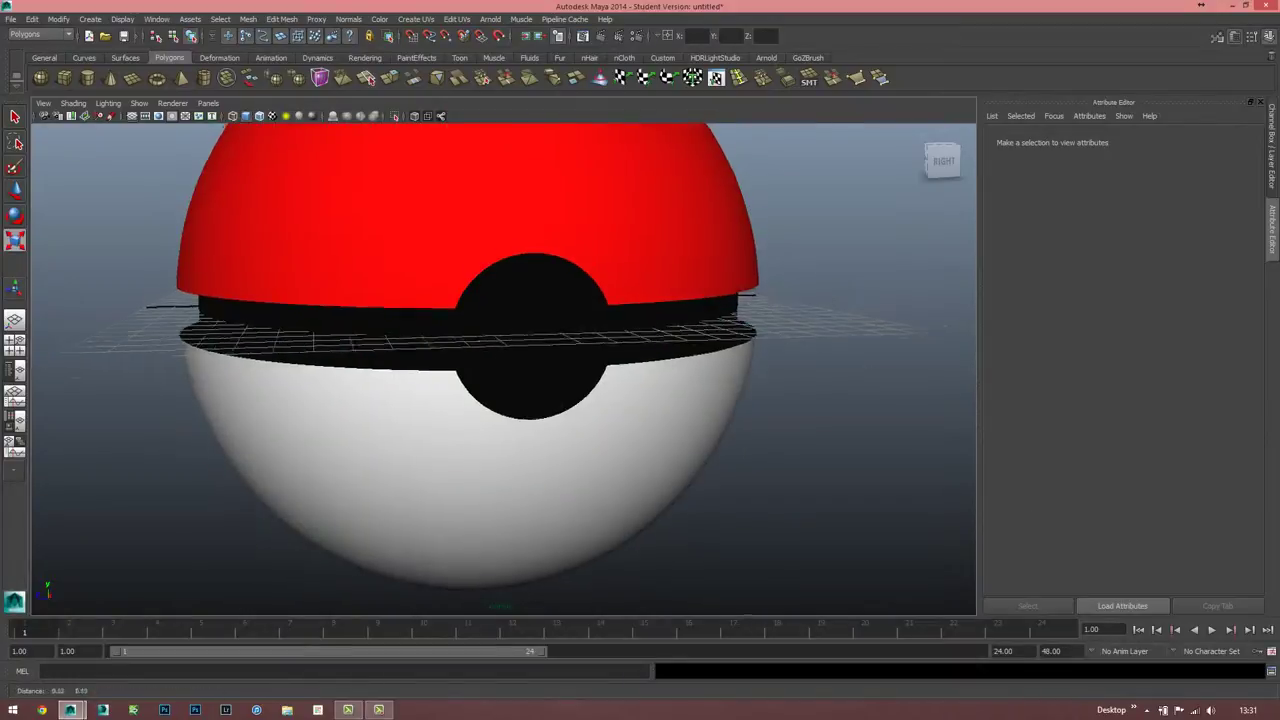
pyautogui.keyDown('alt'); pyautogui.moveTo(170, 389); pyautogui.dragTo(250, 376); pyautogui.keyUp('alt')
pyautogui.click(560, 250)
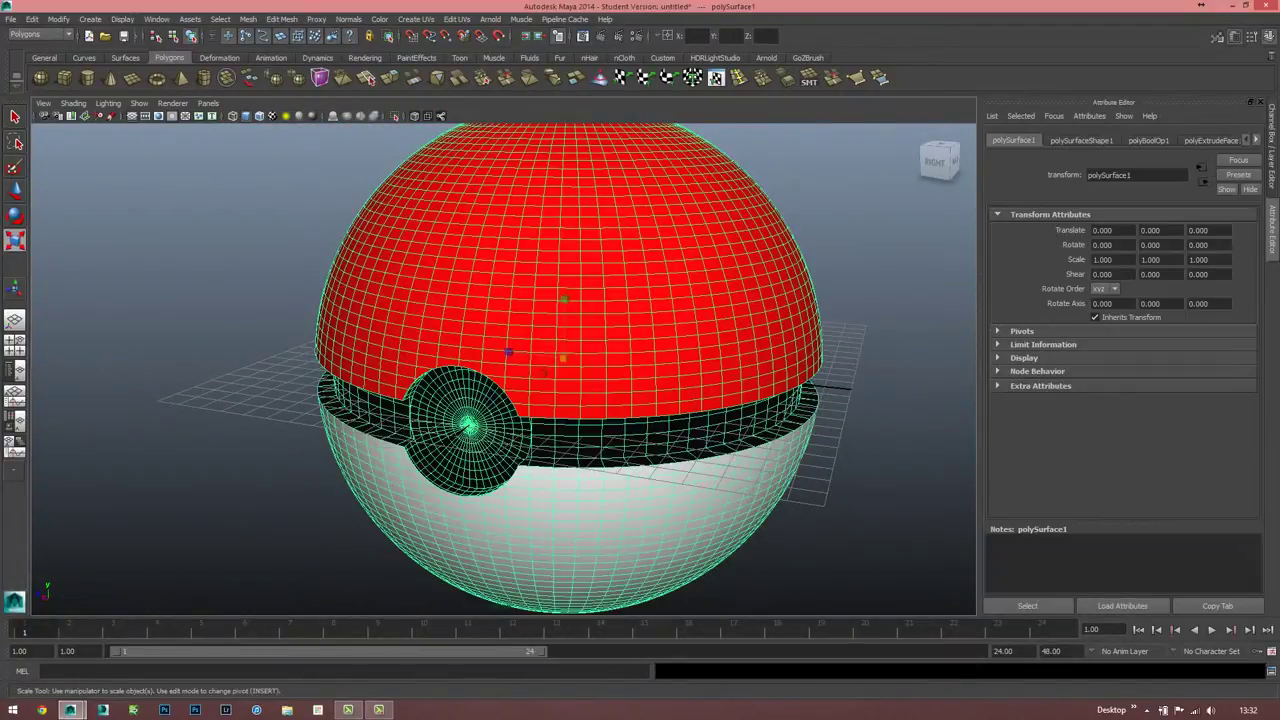
pyautogui.moveTo(560, 300)
pyautogui.keyDown('alt'); pyautogui.mouseDown()
pyautogui.moveTo(480, 320)
pyautogui.moveTo(440, 300)
pyautogui.mouseUp(); pyautogui.keyUp('alt')
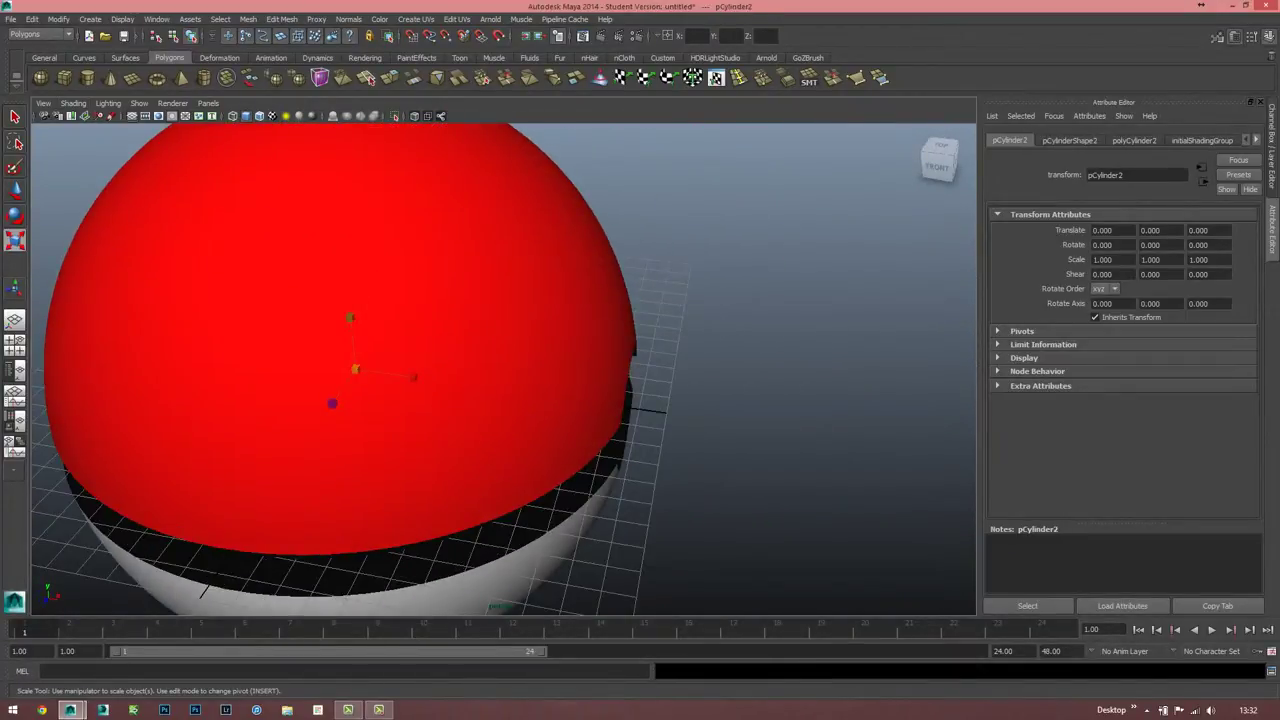
# - Move pCylinder2 toward the hole and give it Round Cap with 50 axis, 10 height, 15 cap subdivisions
pyautogui.press('w')
pyautogui.moveTo(398, 376)
pyautogui.mouseDown()
pyautogui.moveTo(698, 416)
pyautogui.moveTo(590, 435)
pyautogui.mouseUp()
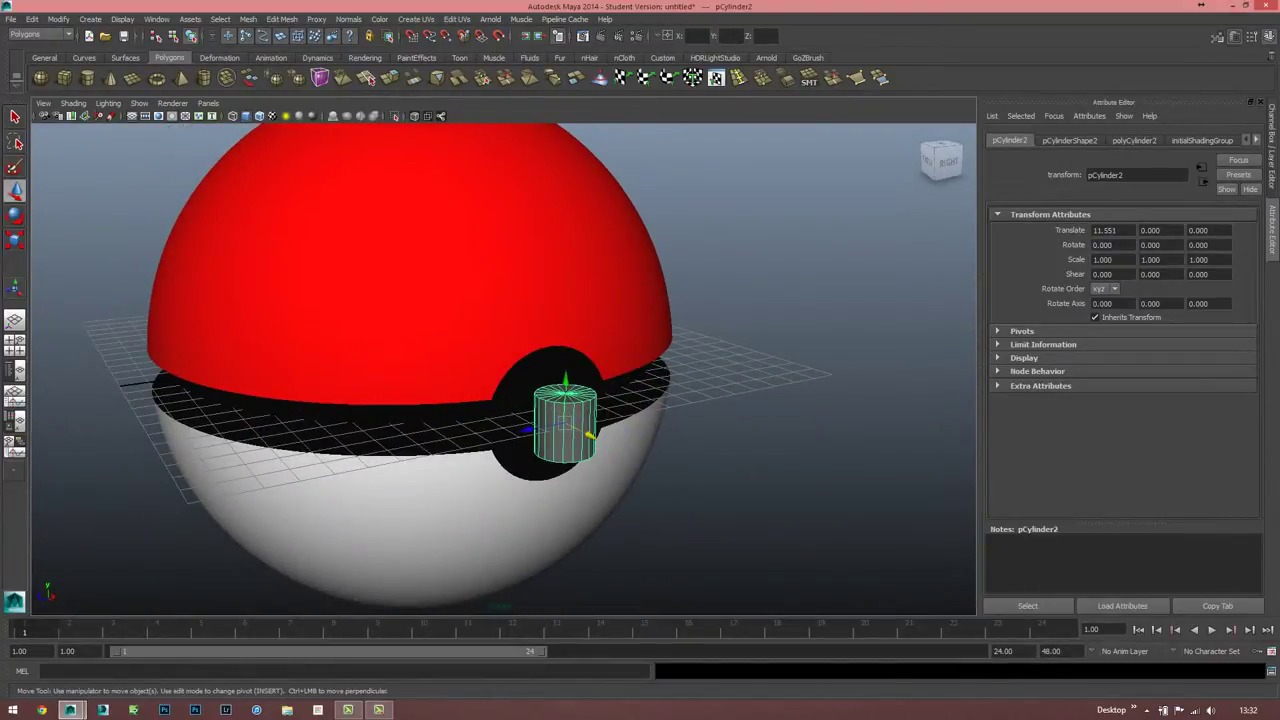
pyautogui.click(1134, 140)
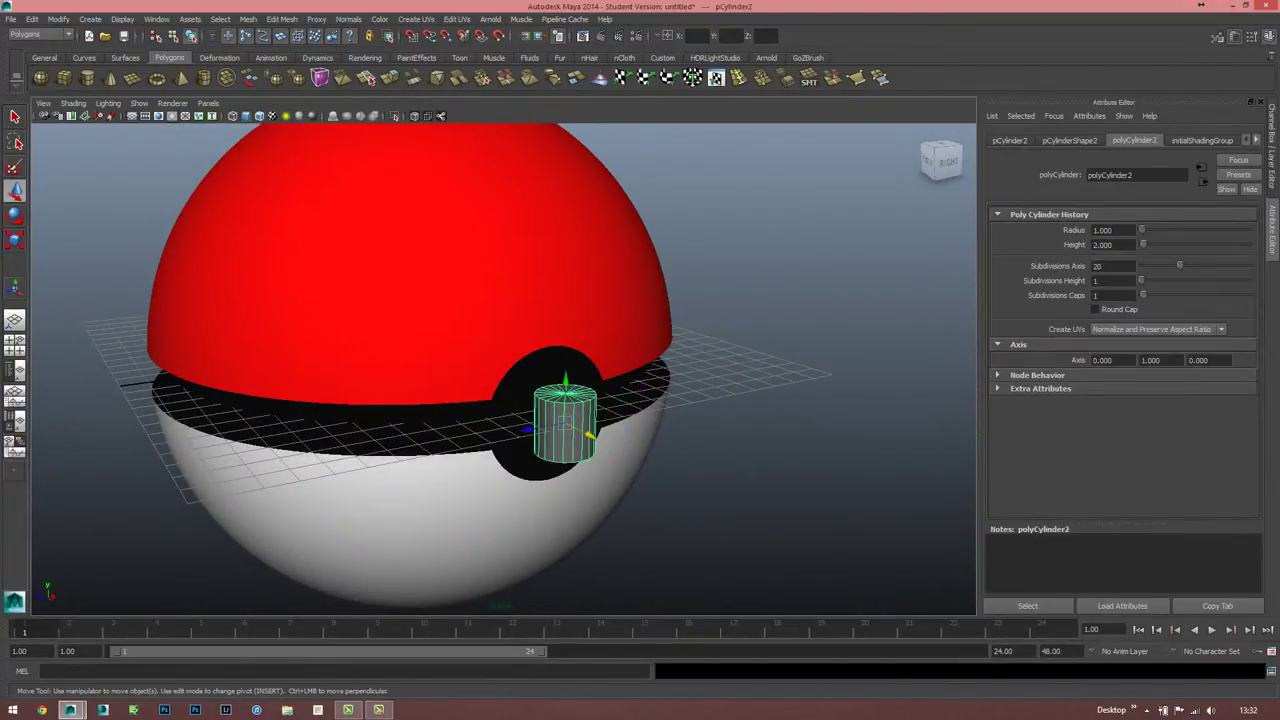
pyautogui.moveTo(1179, 266); pyautogui.dragTo(1248, 266)
pyautogui.moveTo(1141, 280)
pyautogui.mouseDown()
pyautogui.moveTo(1160, 280)
pyautogui.moveTo(1156, 295)
pyautogui.mouseUp()
pyautogui.keyDown('alt'); pyautogui.moveTo(560, 430); pyautogui.dragTo(610, 425); pyautogui.keyUp('alt')
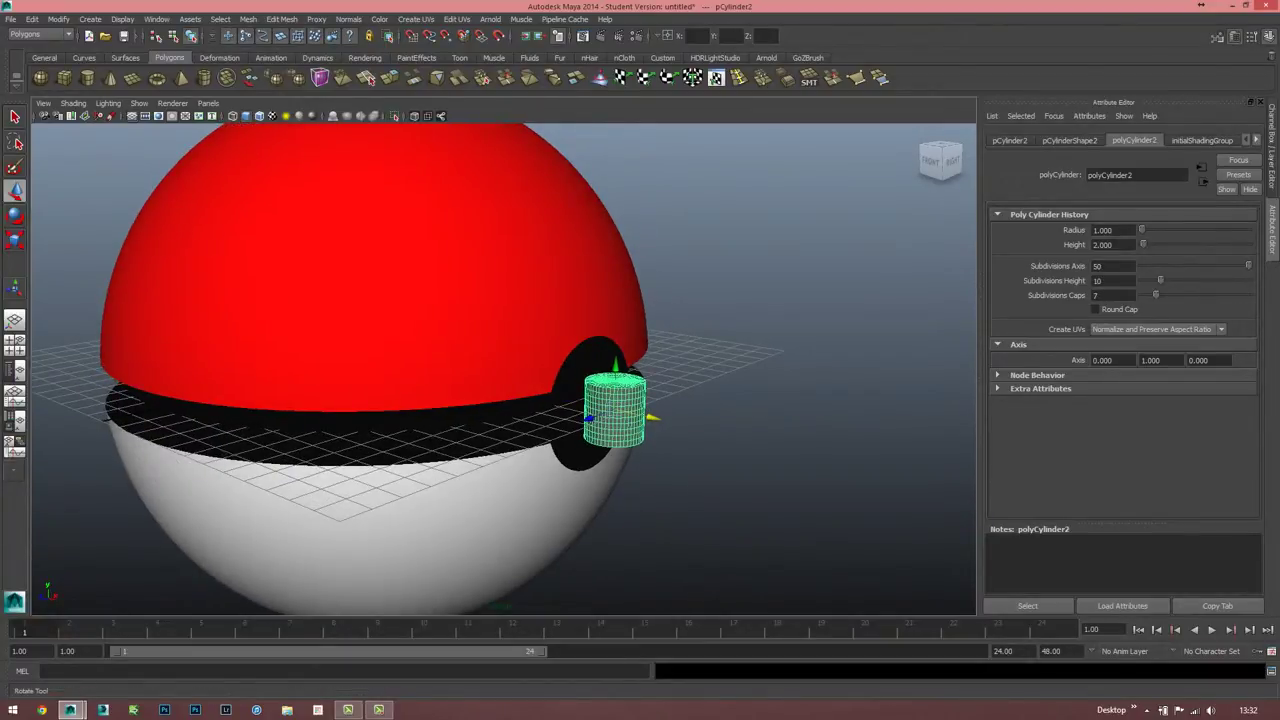
pyautogui.press('w')
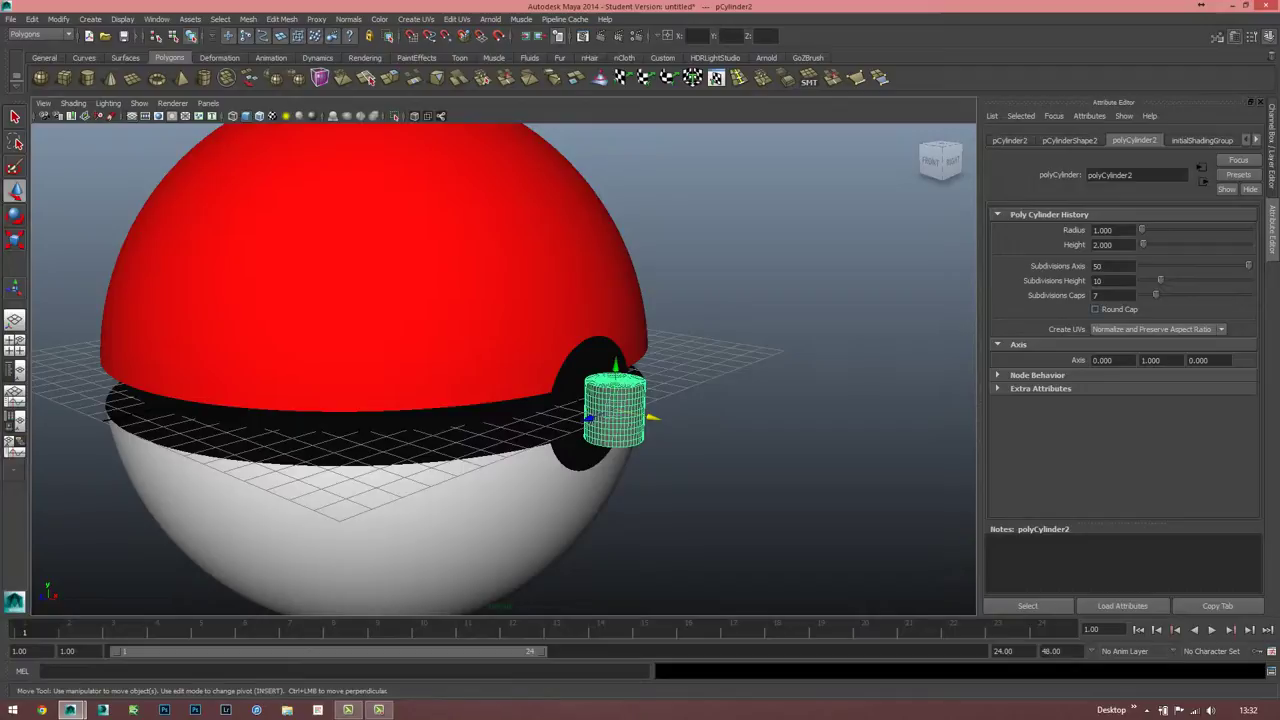
pyautogui.click(1095, 309)
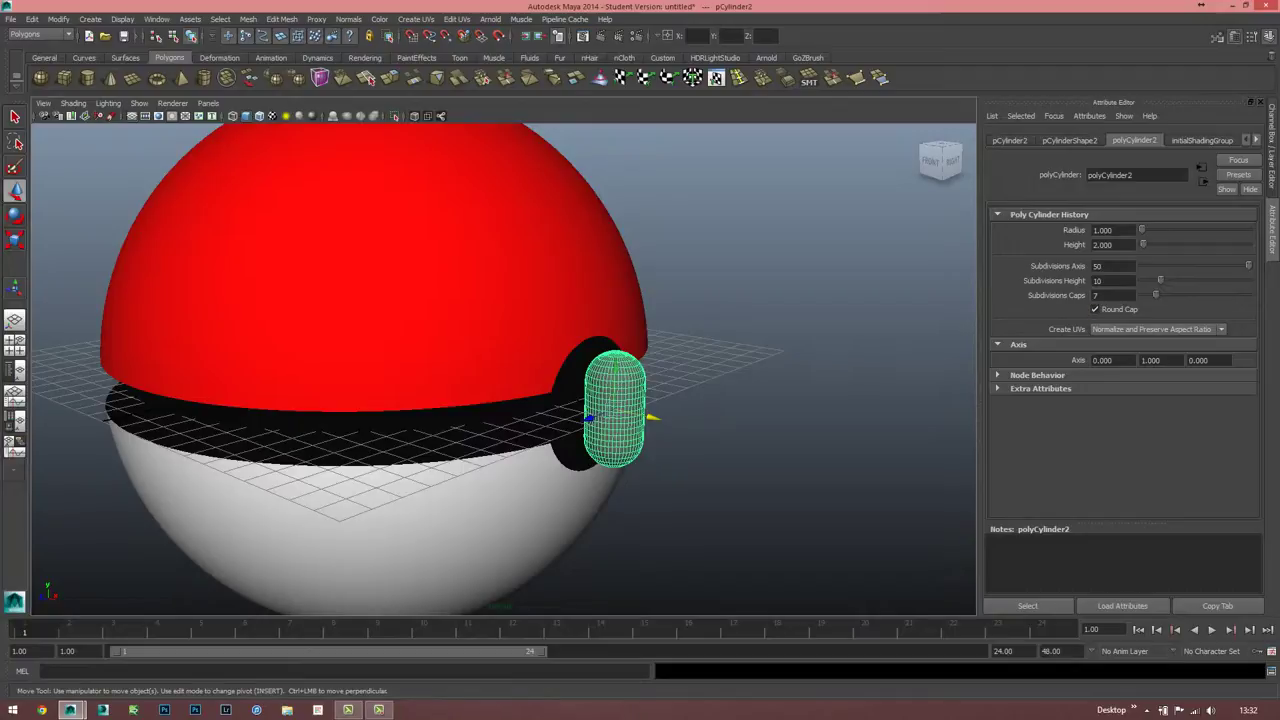
pyautogui.press('f')
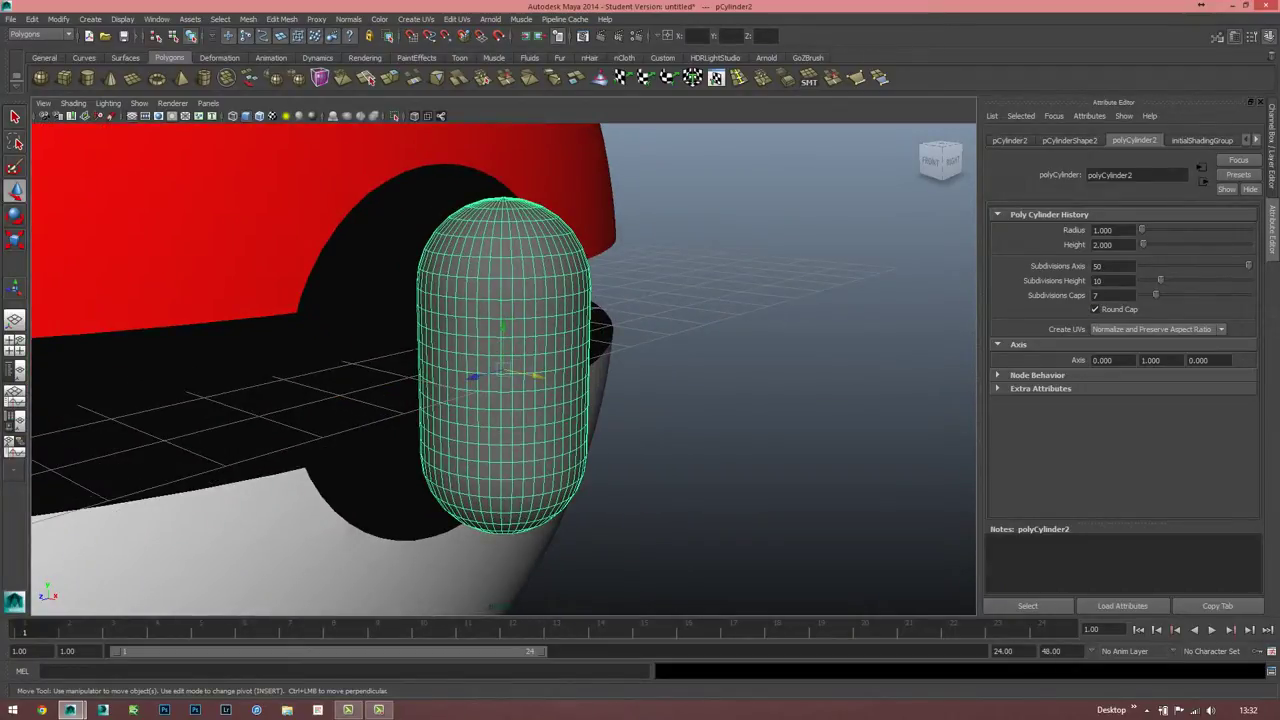
pyautogui.moveTo(1156, 294); pyautogui.dragTo(1173, 294)
# - Flatten the cylinder into a disc, stand it upright, enlarge it, assign BIANCO and seat it in the hole
pyautogui.press('r')
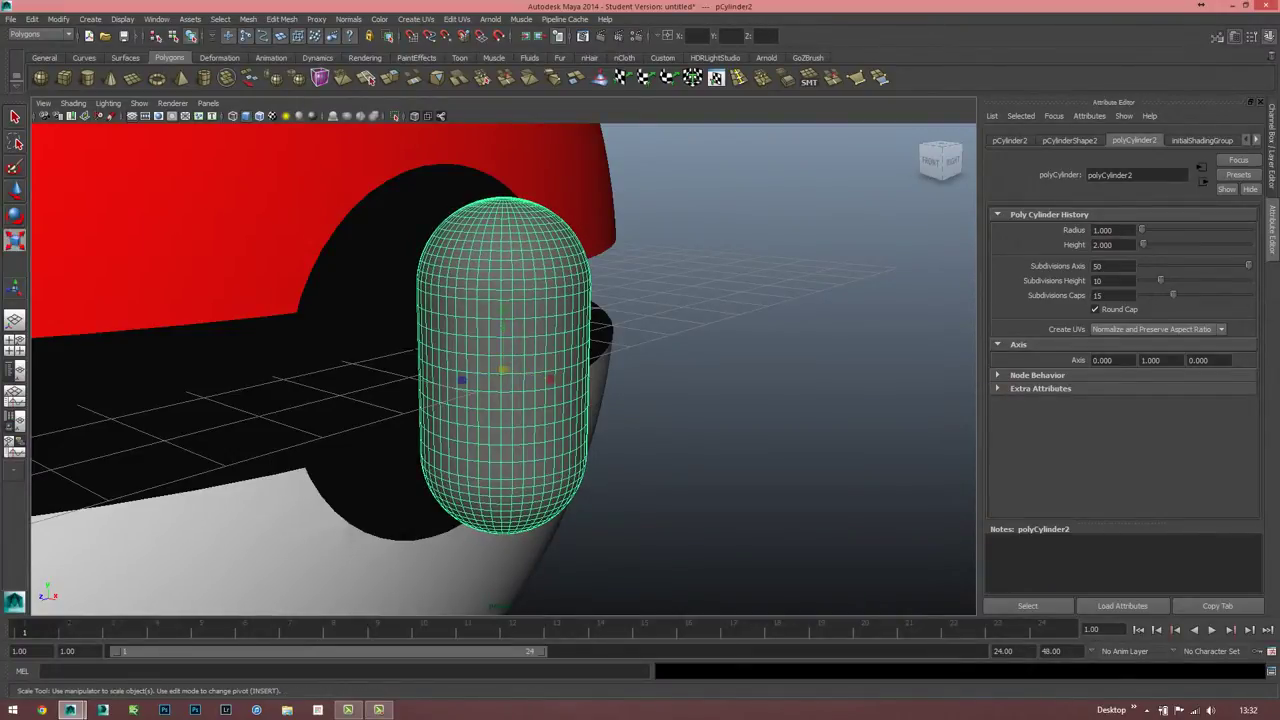
pyautogui.moveTo(503, 310); pyautogui.dragTo(503, 400)
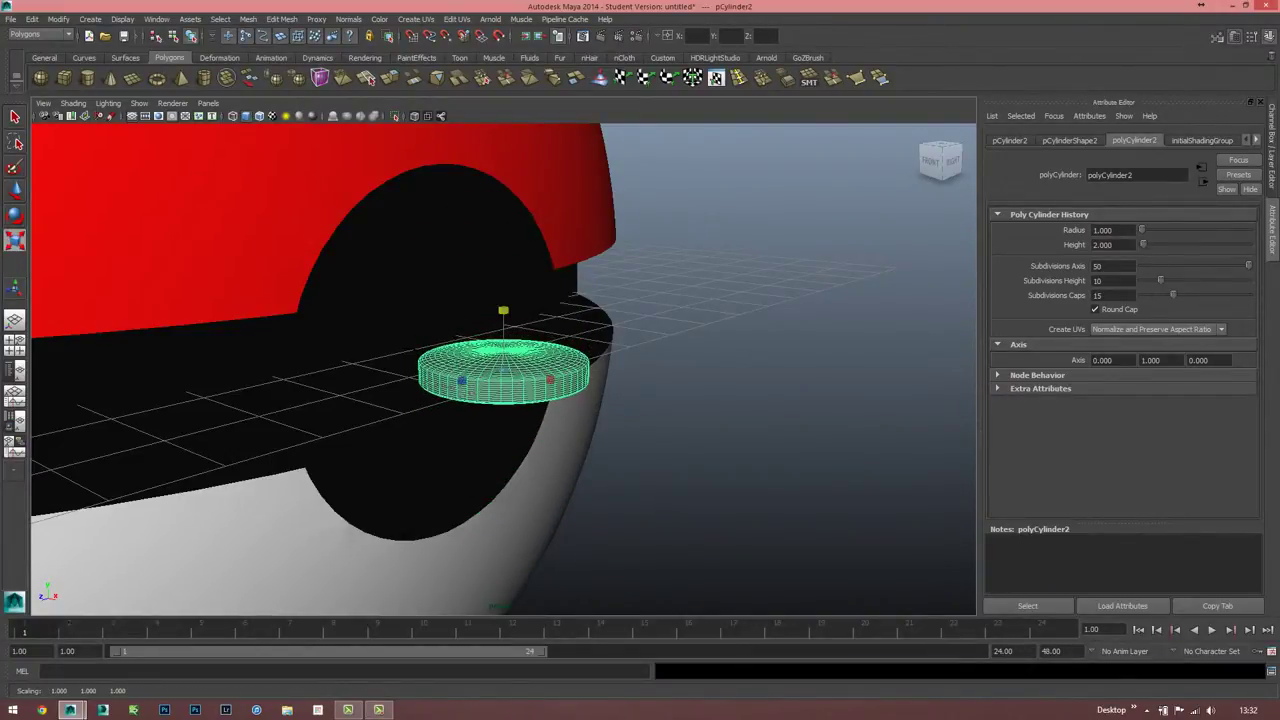
pyautogui.press('e')
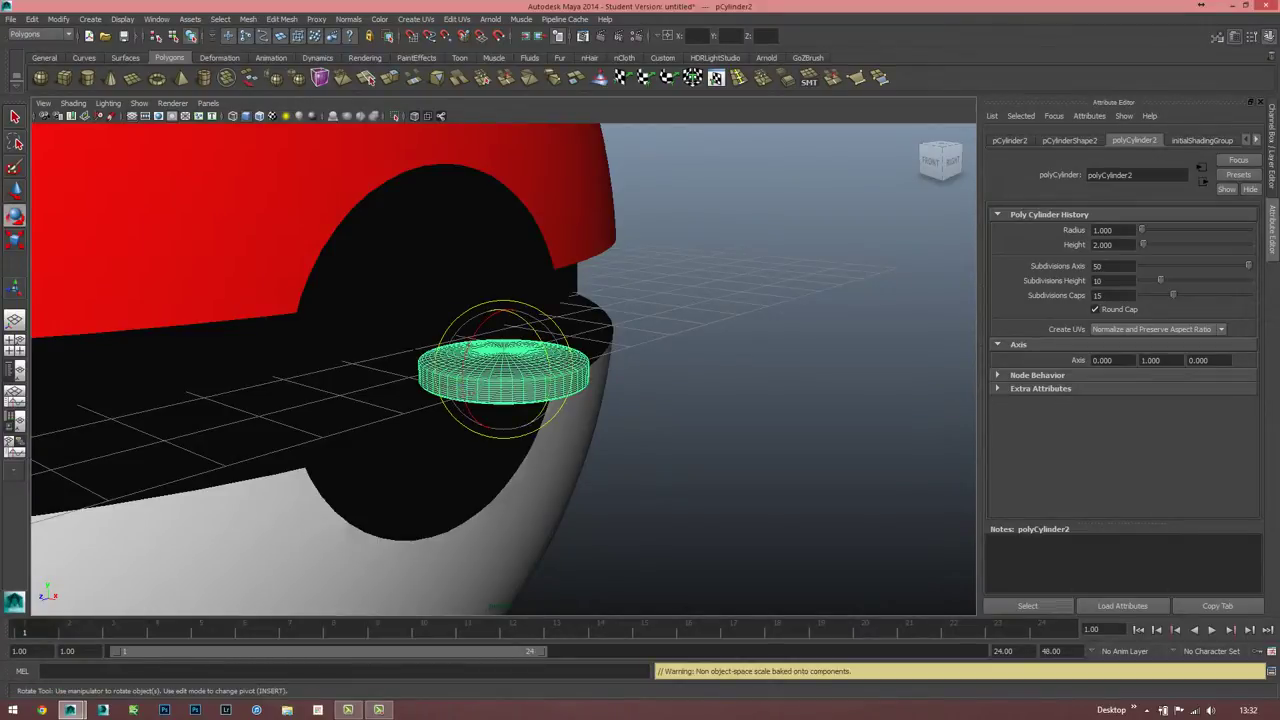
pyautogui.moveTo(550, 330)
pyautogui.mouseDown()
pyautogui.moveTo(560, 400)
pyautogui.moveTo(700, 400)
pyautogui.moveTo(620, 400)
pyautogui.mouseUp()
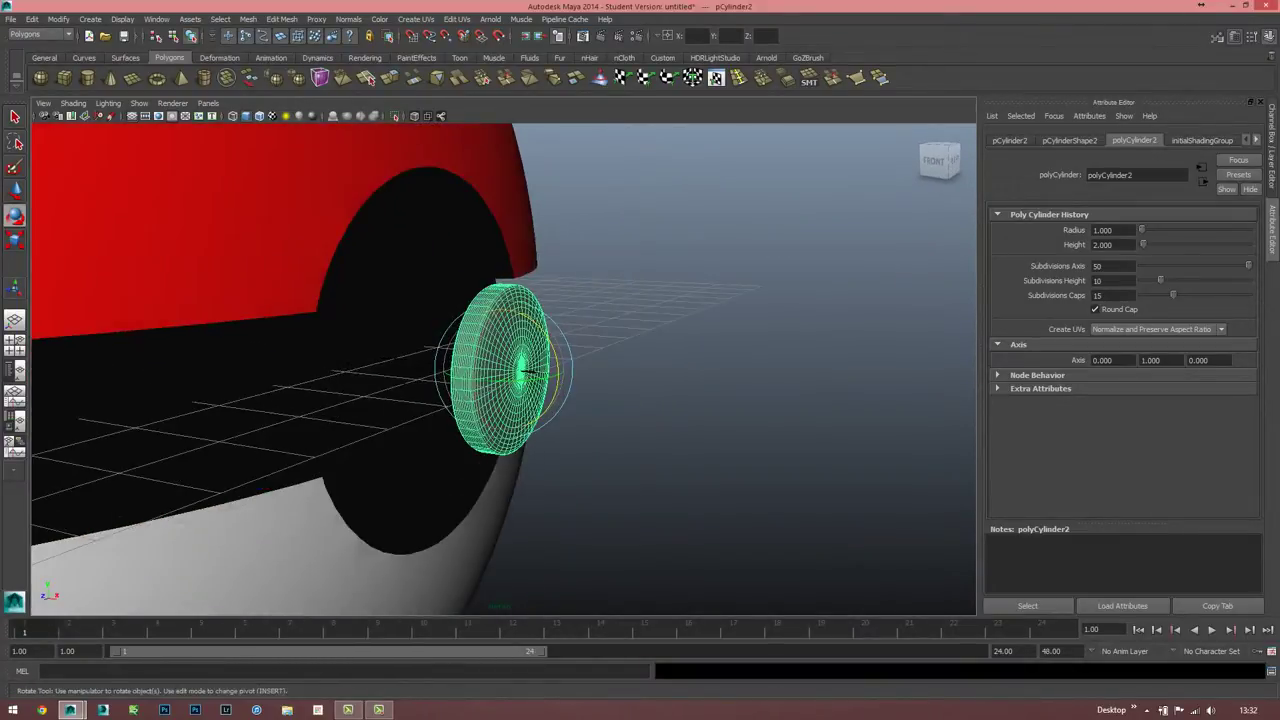
pyautogui.press('r')
pyautogui.moveTo(503, 370); pyautogui.dragTo(566, 374)
pyautogui.moveTo(528, 322); pyautogui.dragTo(612, 590, button='right')
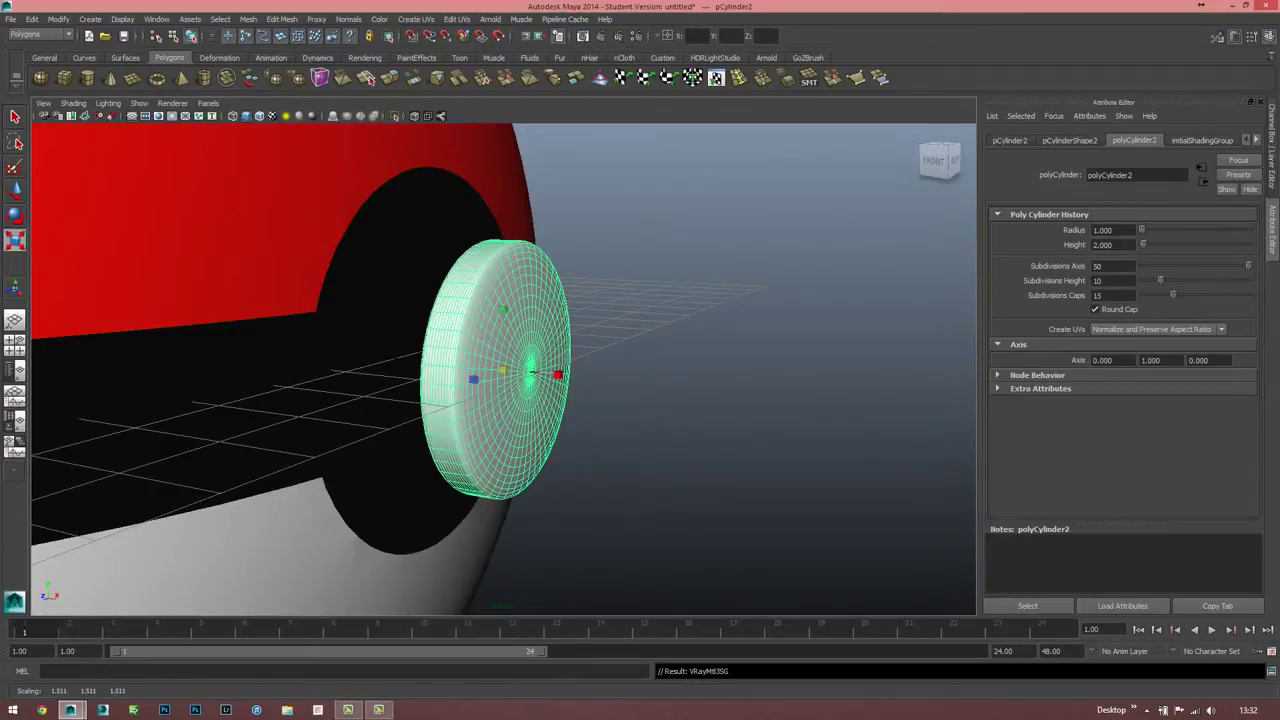
pyautogui.press('w')
pyautogui.moveTo(540, 374)
pyautogui.mouseDown()
pyautogui.moveTo(409, 363)
pyautogui.moveTo(508, 366)
pyautogui.moveTo(420, 370)
pyautogui.mouseUp()
# - Scale the white button disc uniformly to about 1.957 so it nearly fills the black ring
pyautogui.click(523, 356)
pyautogui.press('r')
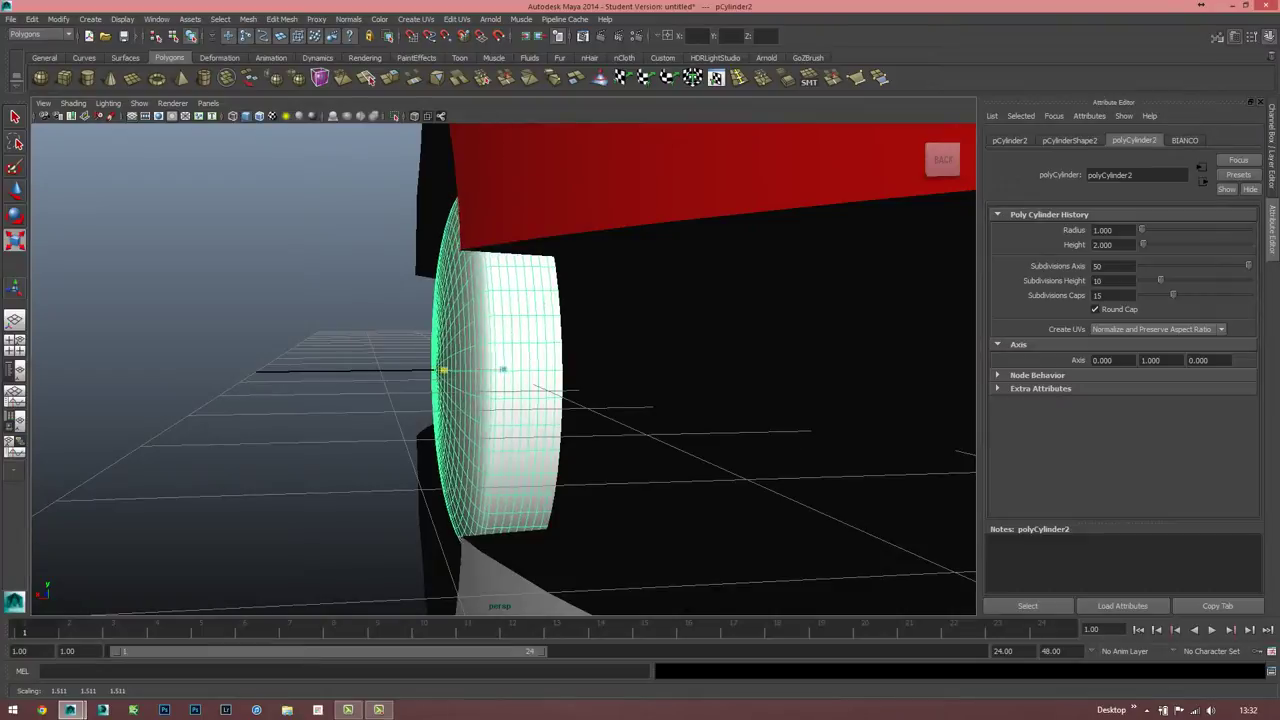
pyautogui.keyDown('alt'); pyautogui.moveTo(500, 370); pyautogui.dragTo(150, 378); pyautogui.keyUp('alt')
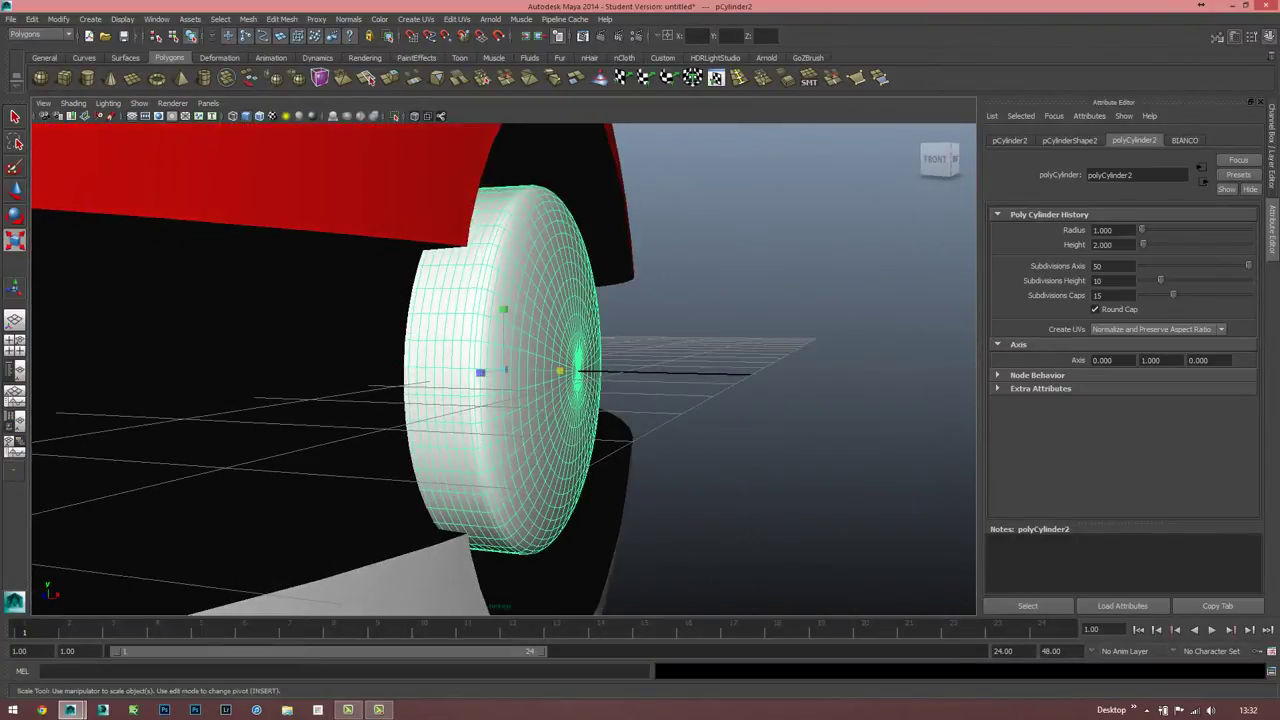
pyautogui.moveTo(560, 371); pyautogui.dragTo(620, 371)
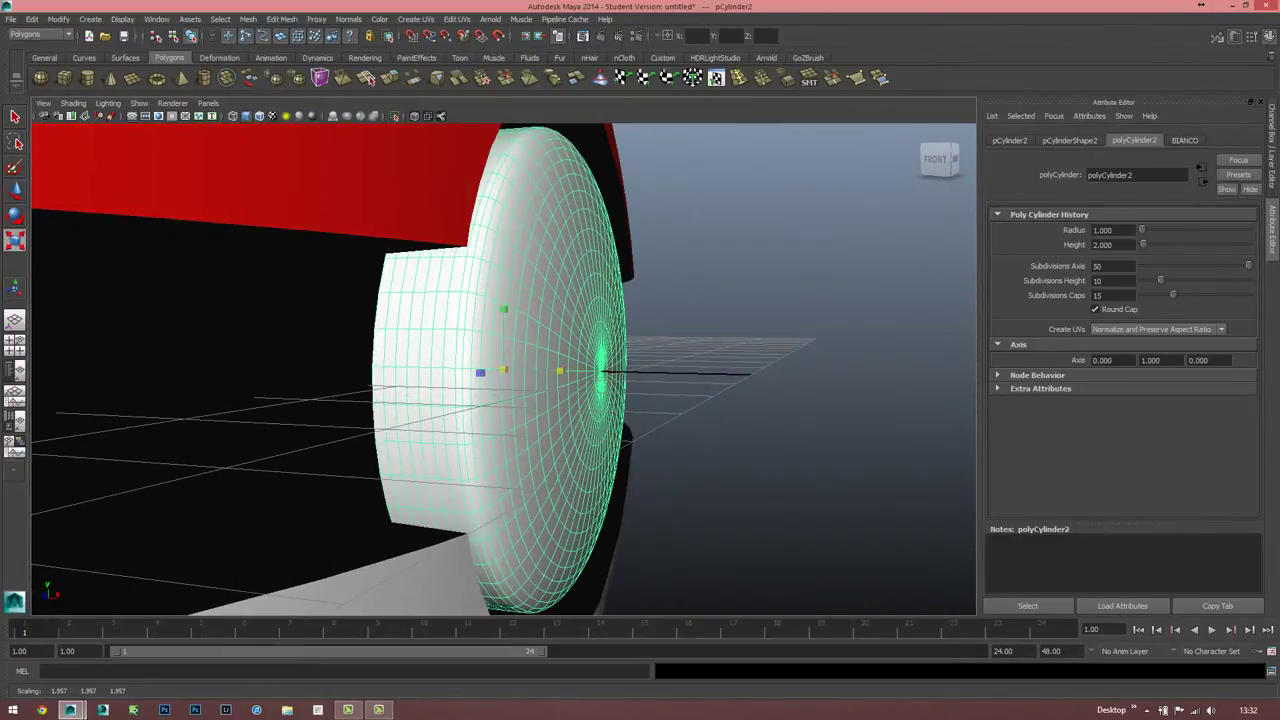
pyautogui.click(720, 460)
pyautogui.moveTo(720, 460)
pyautogui.keyDown('alt'); pyautogui.mouseDown()
pyautogui.moveTo(600, 375)
pyautogui.moveTo(503, 380)
pyautogui.moveTo(515, 365)
pyautogui.mouseUp(); pyautogui.keyUp('alt')
# - Reselect the disc, view it from the Right side on the ViewCube, and duplicate it
pyautogui.click(490, 362)
pyautogui.scroll(3, 490, 362)
pyautogui.scroll(3, 466, 380)
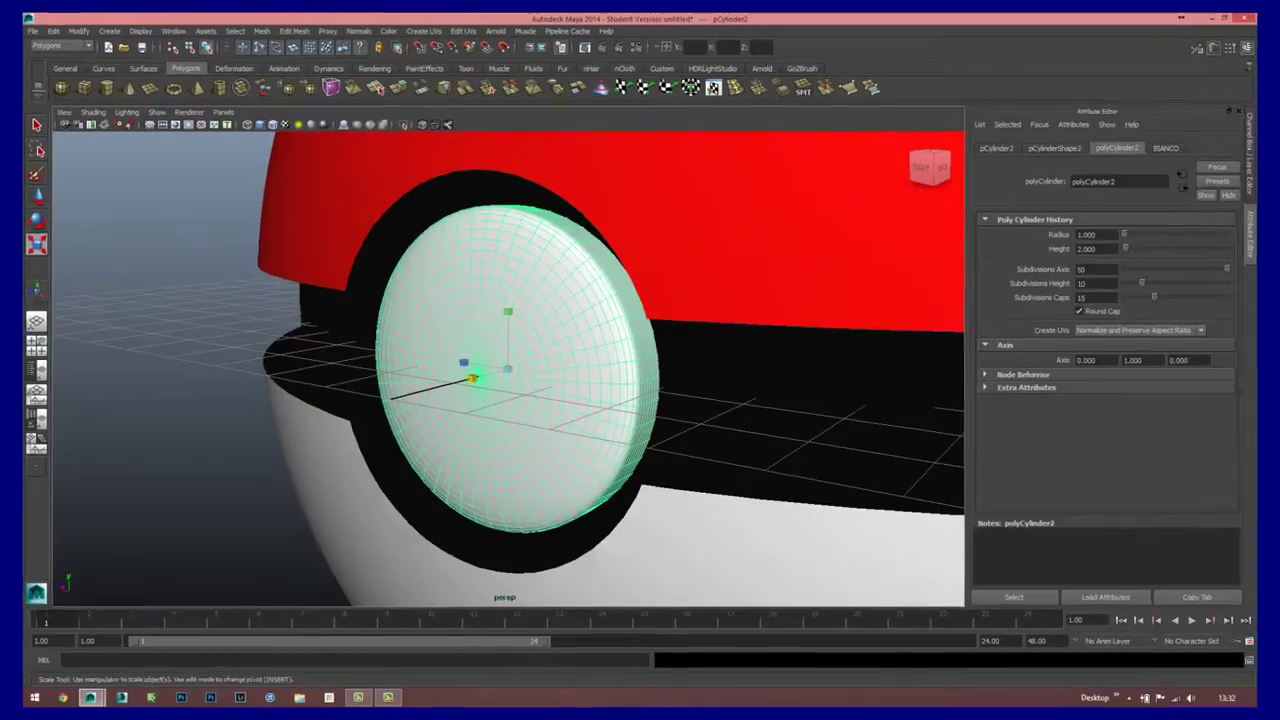
pyautogui.moveTo(565, 373)
pyautogui.mouseDown()
pyautogui.moveTo(600, 373)
pyautogui.moveTo(560, 374)
pyautogui.mouseUp()
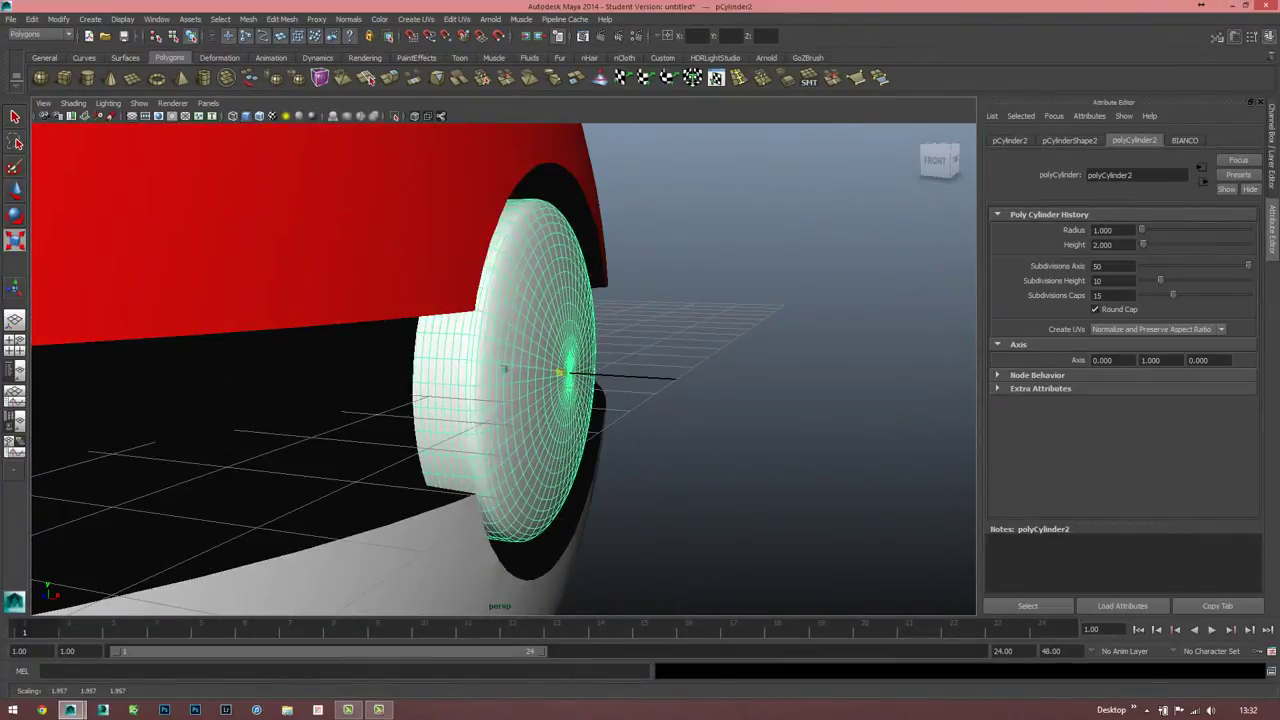
pyautogui.click(939, 162)
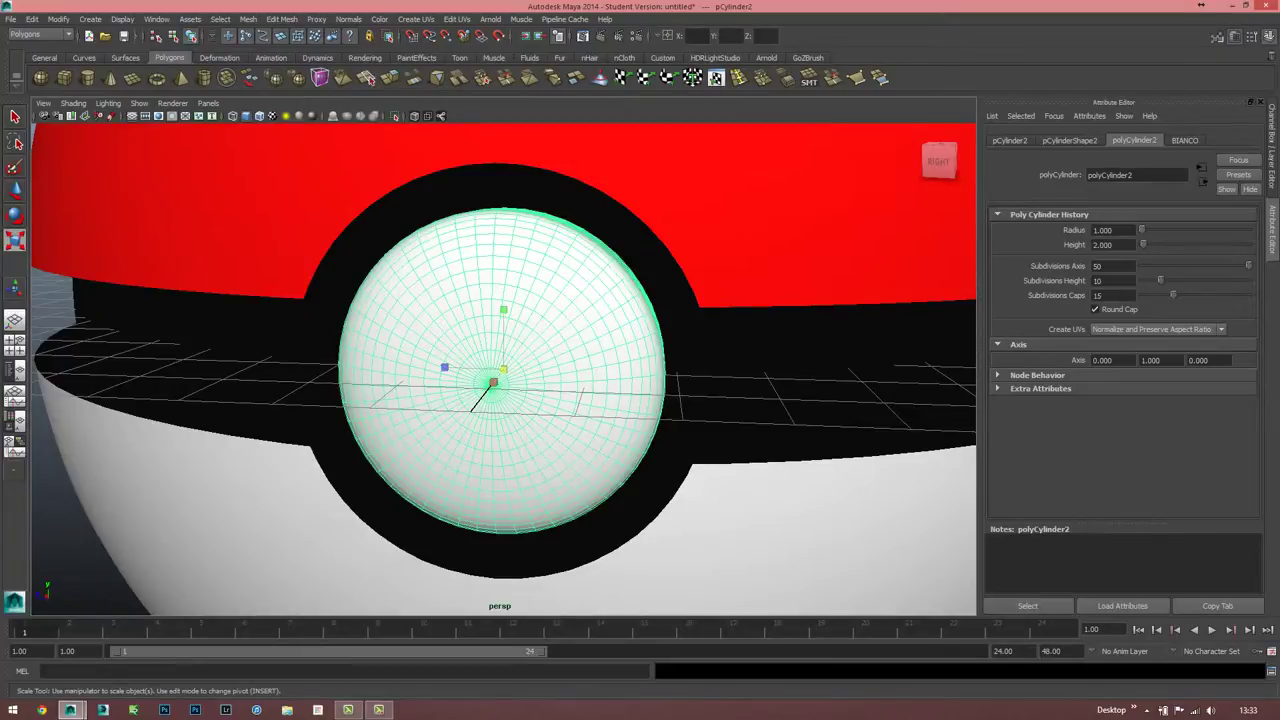
pyautogui.hotkey('ctrl', 'd')
pyautogui.keyDown('alt'); pyautogui.moveTo(500, 380); pyautogui.dragTo(575, 368); pyautogui.keyUp('alt')
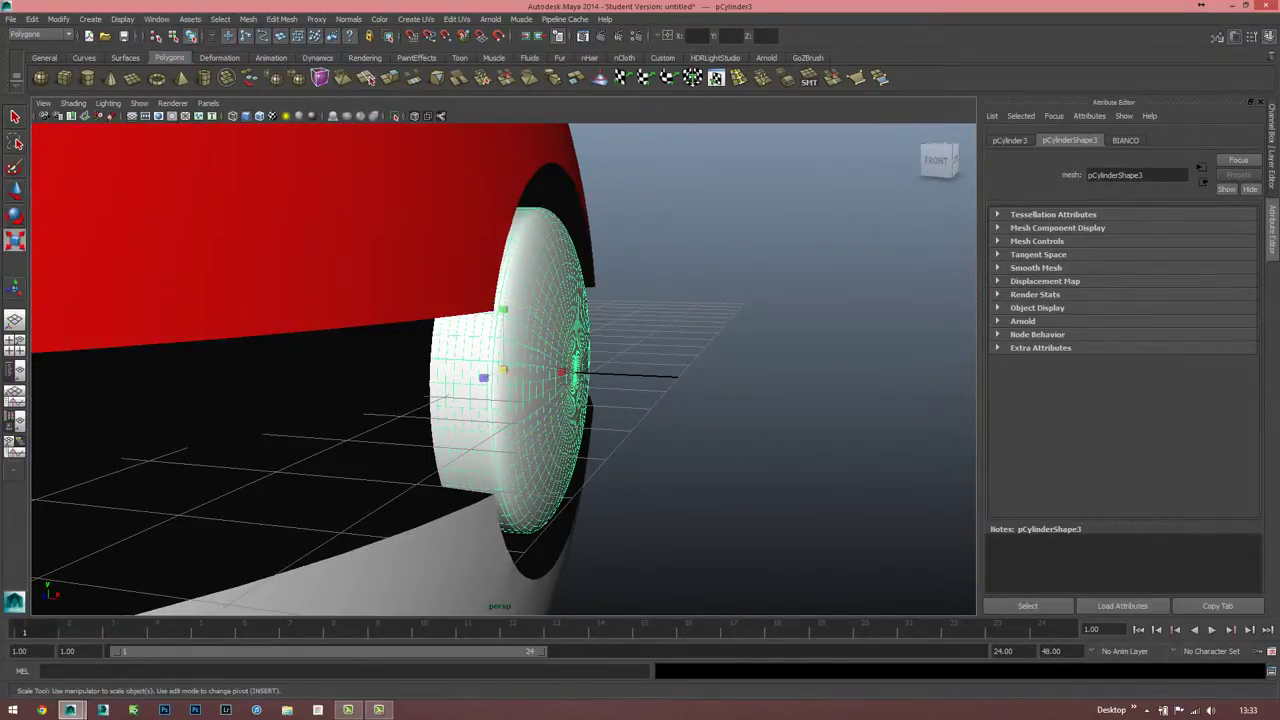
# - Shrink the duplicate disc pCylinder3 and position it as a smaller inner disc on the button
pyautogui.moveTo(503, 370); pyautogui.dragTo(506, 370)
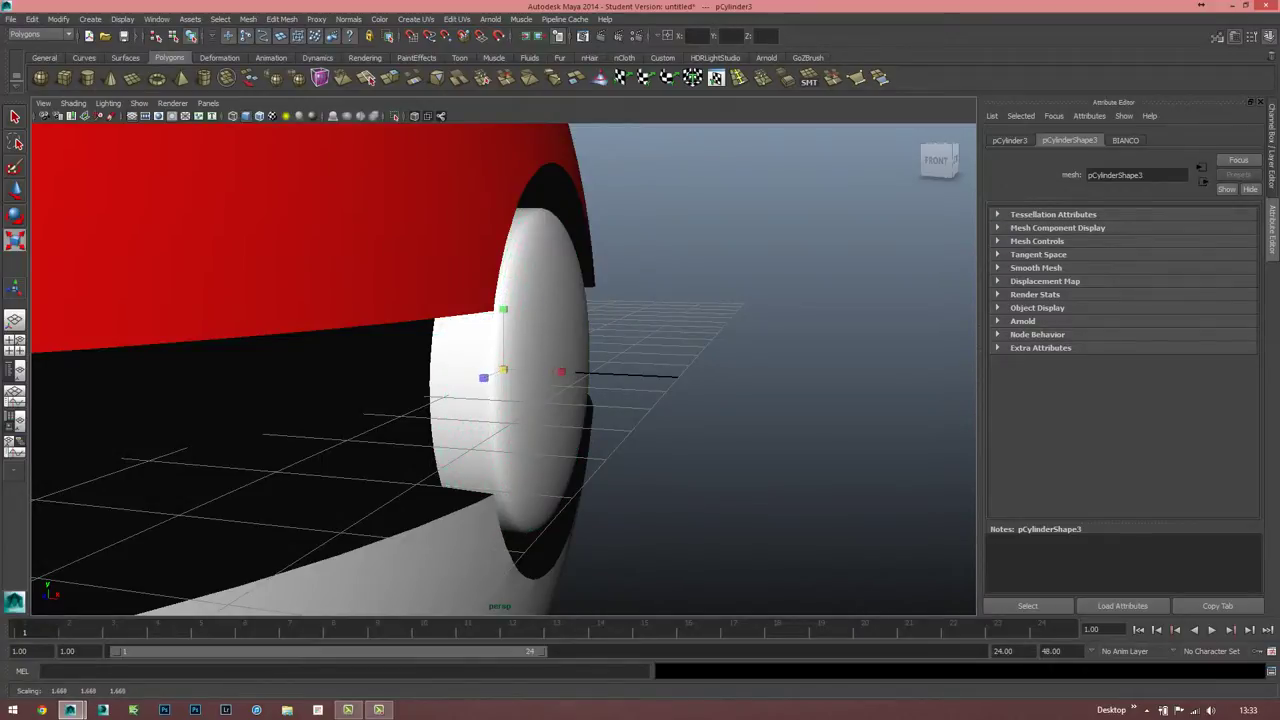
pyautogui.press('q')
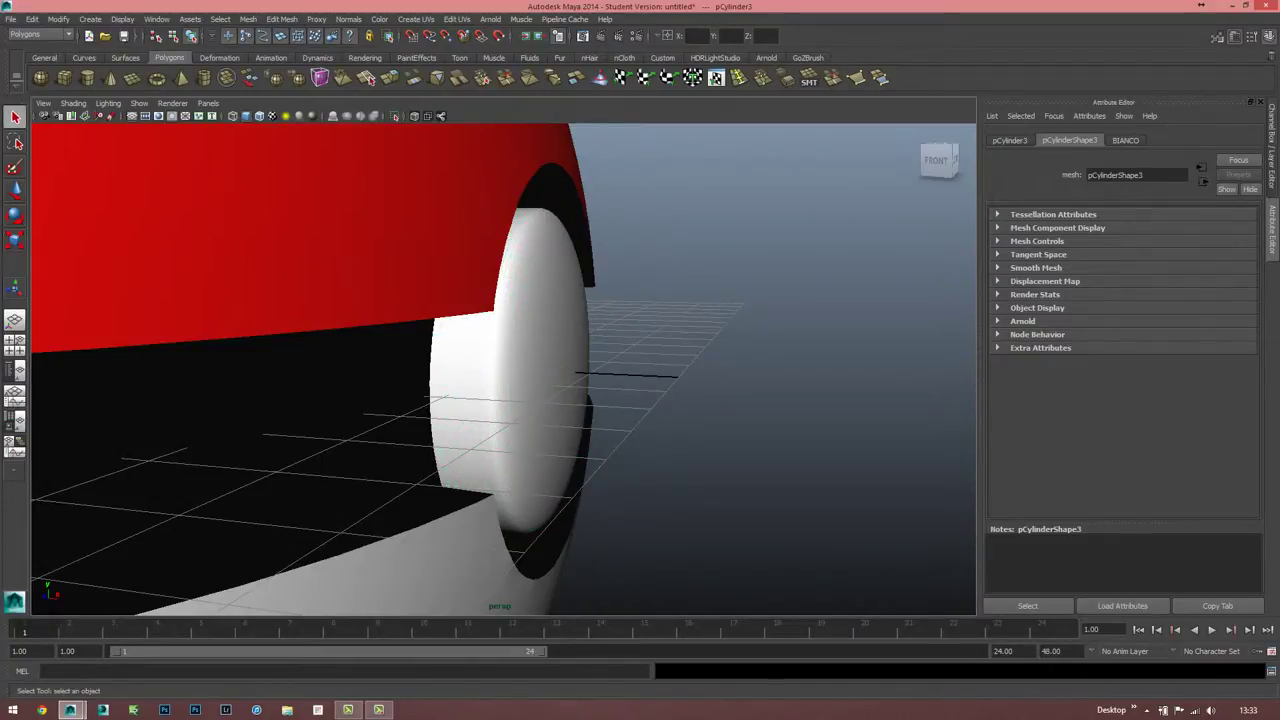
pyautogui.press('w')
pyautogui.click(555, 372)
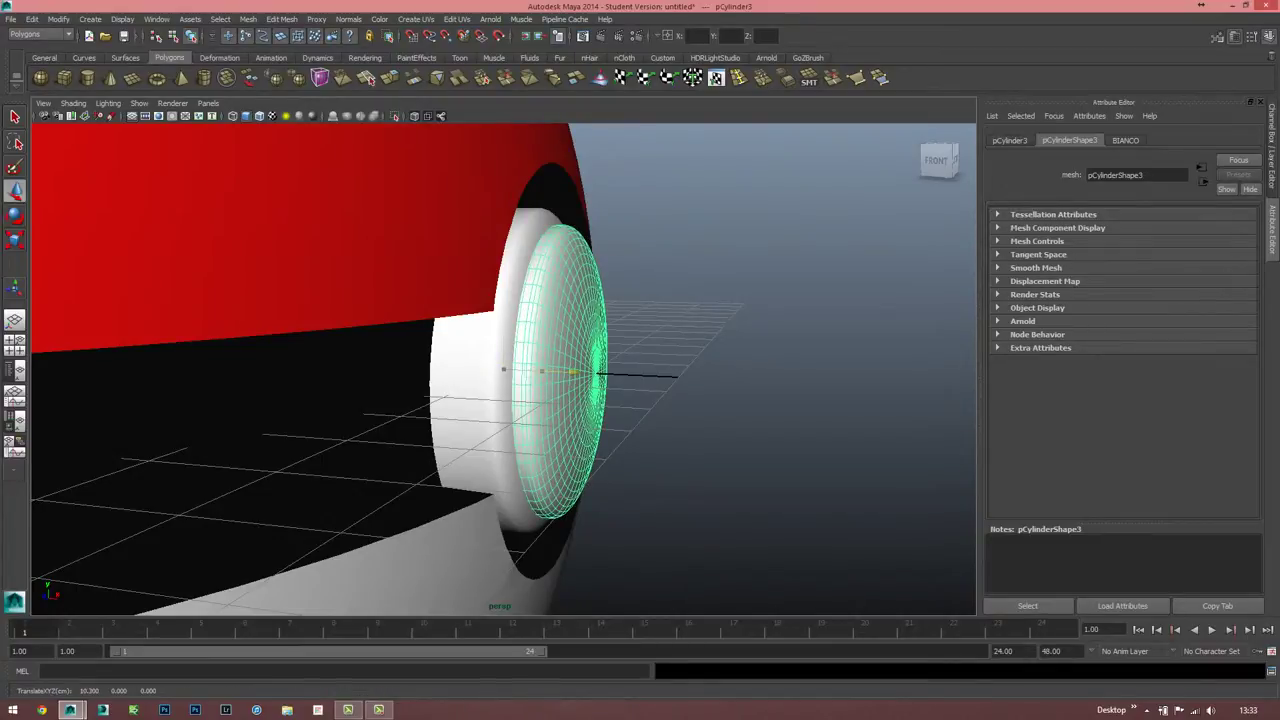
pyautogui.moveTo(541, 371); pyautogui.dragTo(510, 378)
pyautogui.press('r')
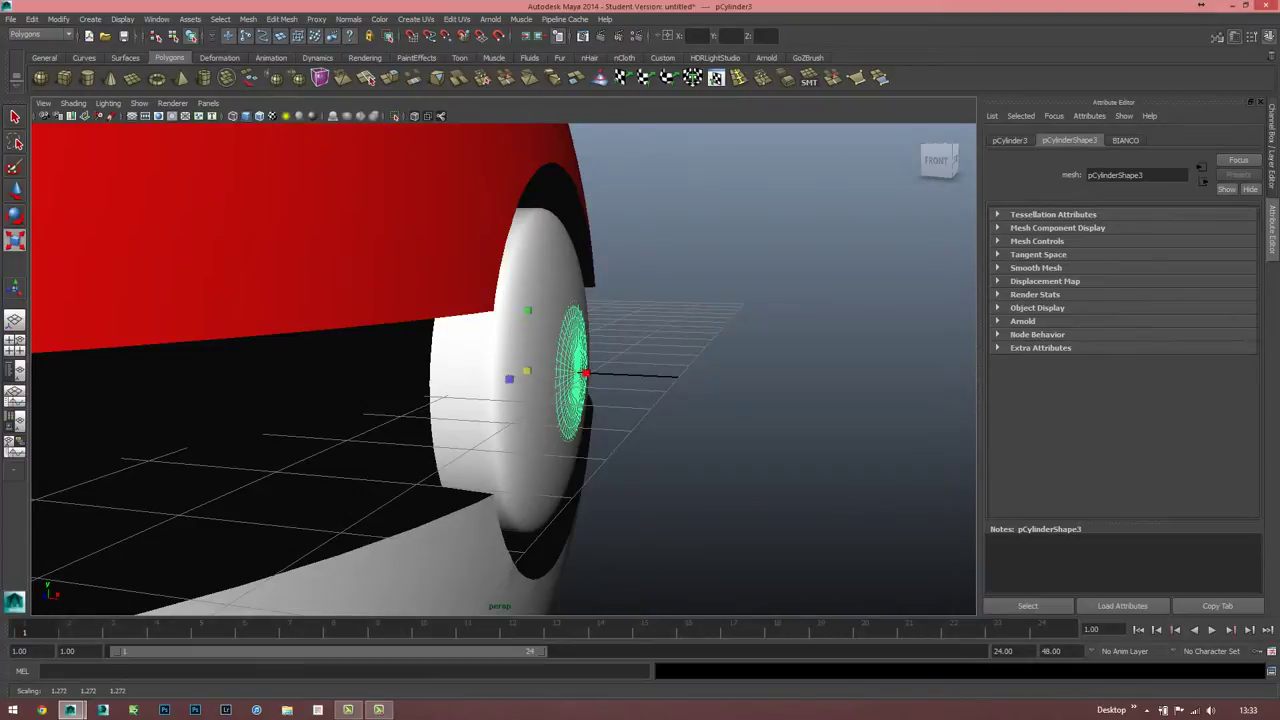
pyautogui.press('w')
pyautogui.moveTo(560, 371); pyautogui.dragTo(585, 372)
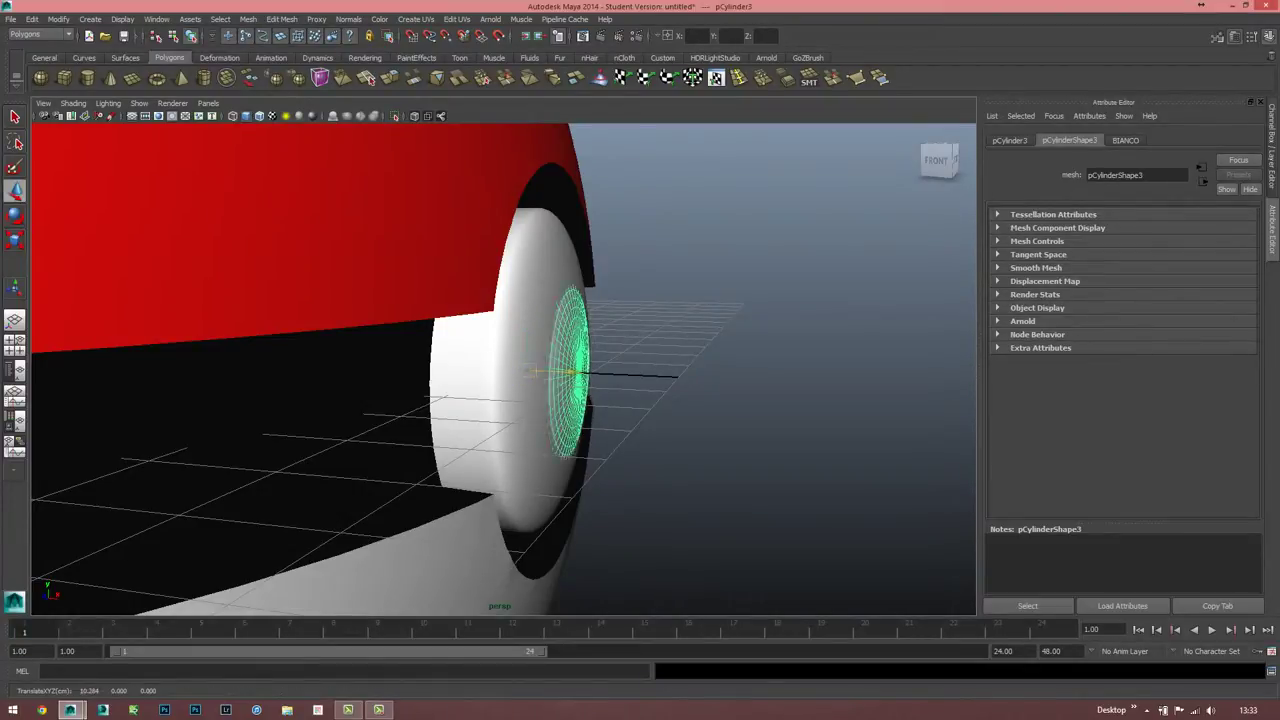
pyautogui.moveTo(500, 370)
pyautogui.keyDown('alt'); pyautogui.mouseDown()
pyautogui.moveTo(560, 360)
pyautogui.moveTo(430, 378)
pyautogui.mouseUp(); pyautogui.keyUp('alt')
pyautogui.press('r')
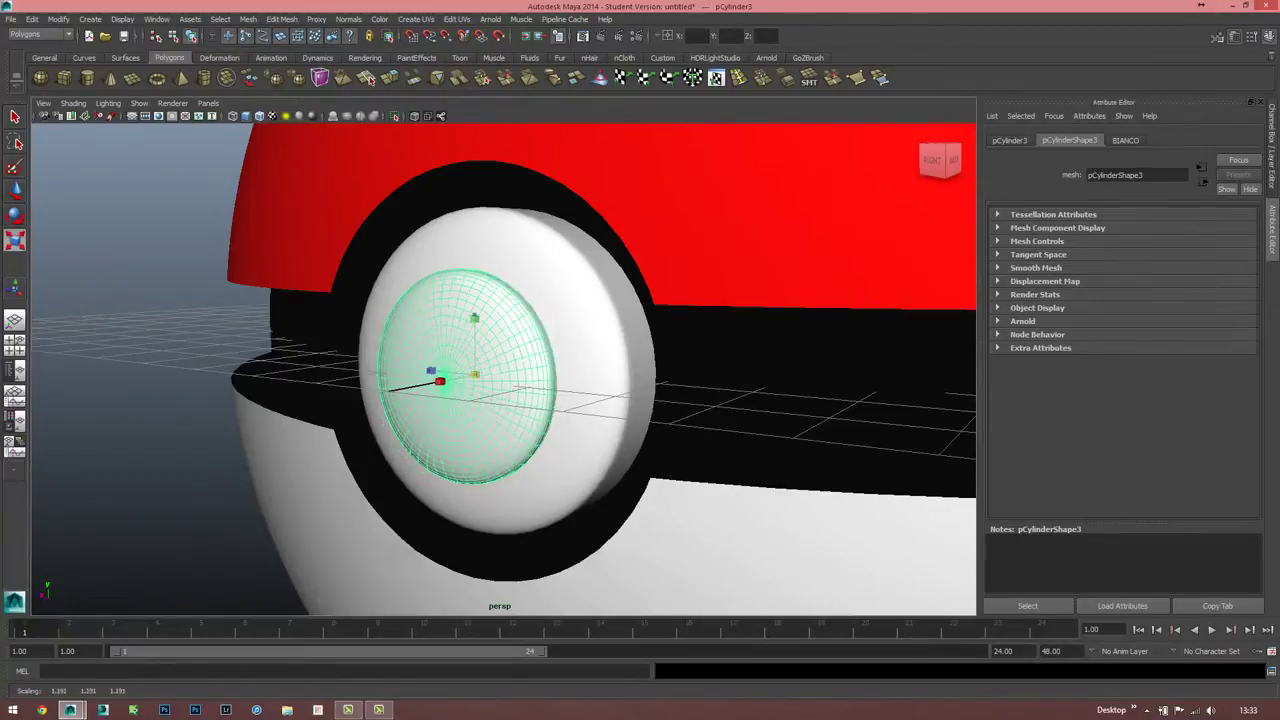
pyautogui.press('w')
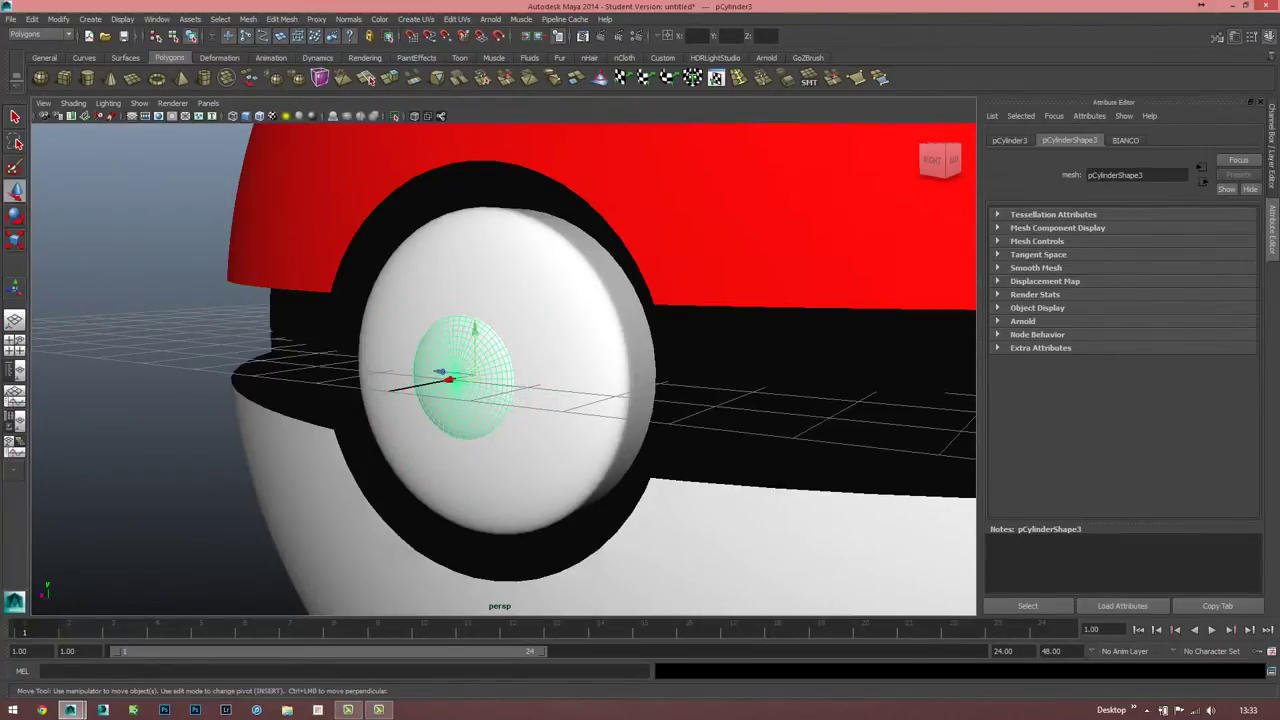
pyautogui.moveTo(455, 379); pyautogui.dragTo(441, 381)
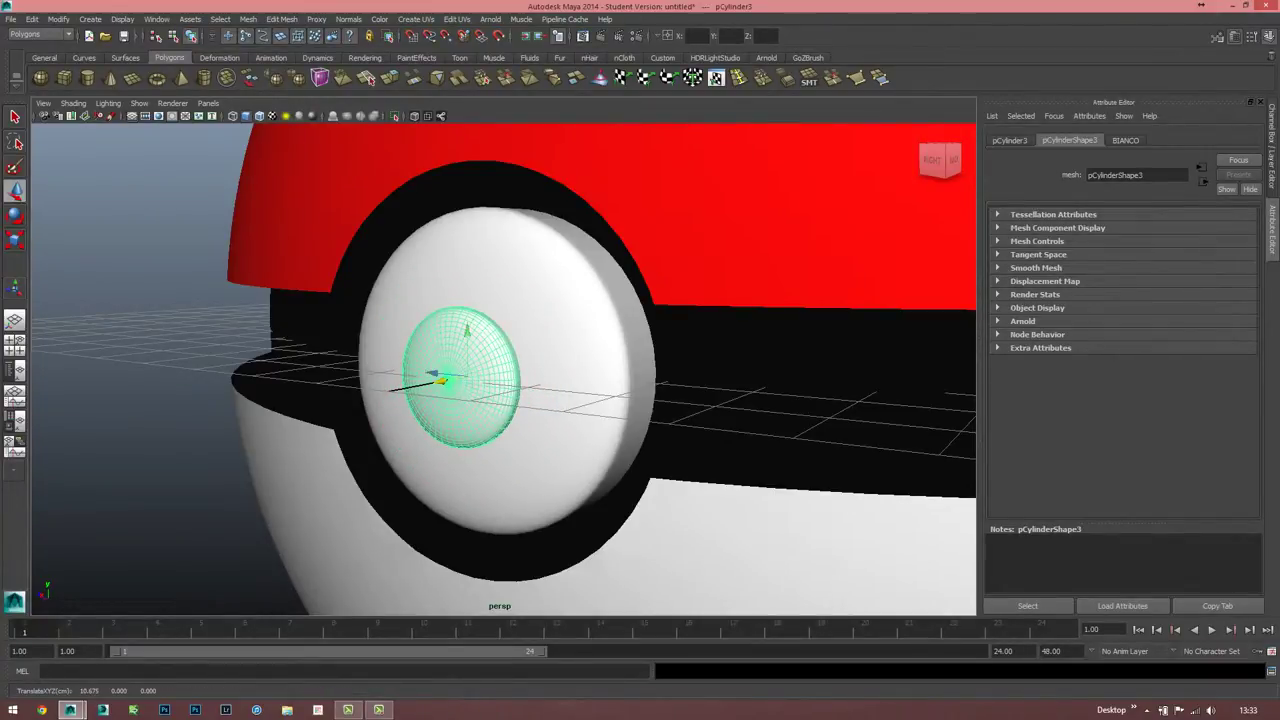
# - Select the Pokéball body plus the small cylinder and bring up the Mesh menu for a Boolean
pyautogui.click(120, 450)
pyautogui.click(600, 250)
pyautogui.keyDown('shift'); pyautogui.click(460, 380); pyautogui.keyUp('shift')
pyautogui.click(247, 19)
# - Stretch the button's outer ring pCylinder2 to 1.862 along one axis
pyautogui.press('f')
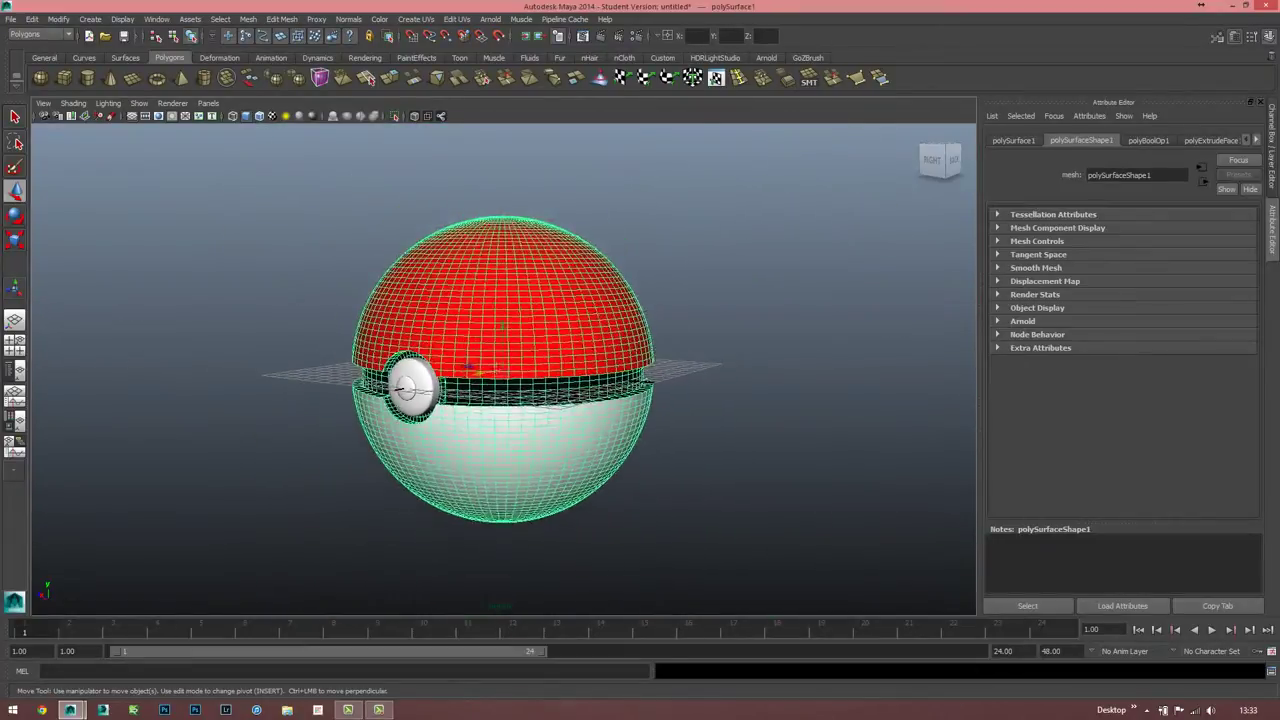
pyautogui.click(800, 250)
pyautogui.keyDown('alt'); pyautogui.moveTo(400, 450); pyautogui.dragTo(600, 450); pyautogui.keyUp('alt')
pyautogui.click(618, 396)
pyautogui.press('f')
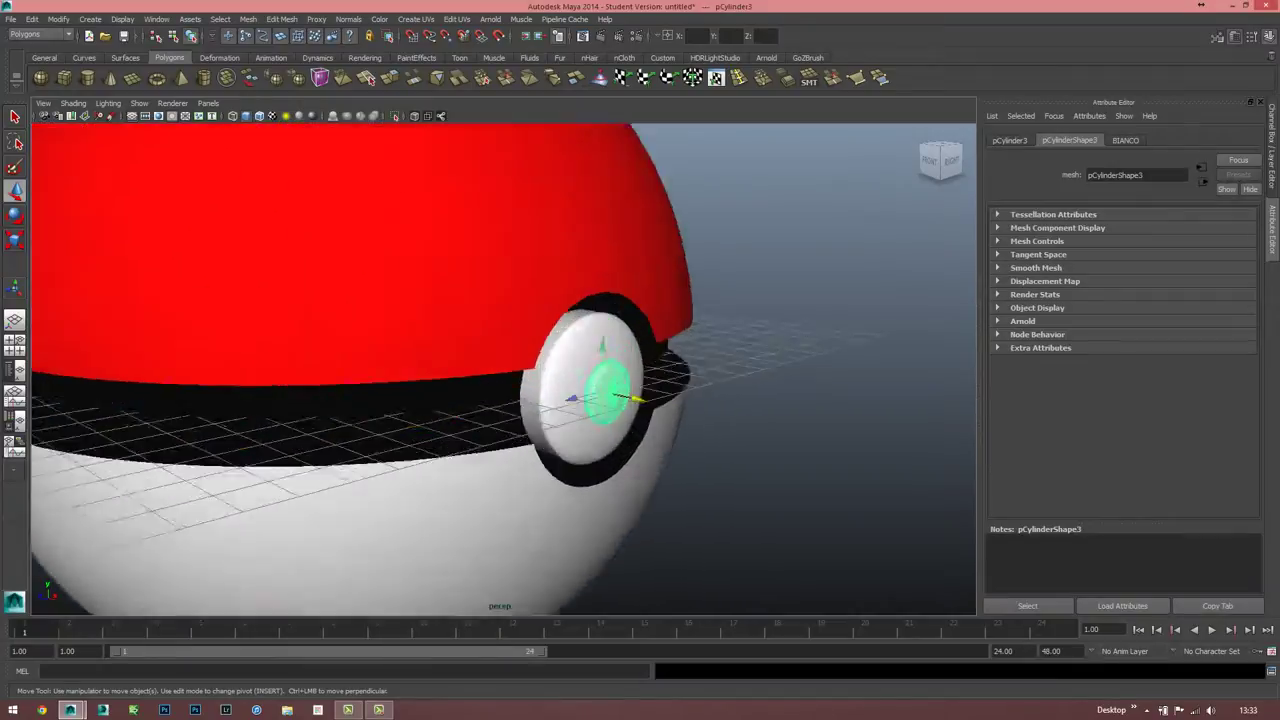
pyautogui.keyDown('alt'); pyautogui.moveTo(450, 450); pyautogui.dragTo(520, 450); pyautogui.keyUp('alt')
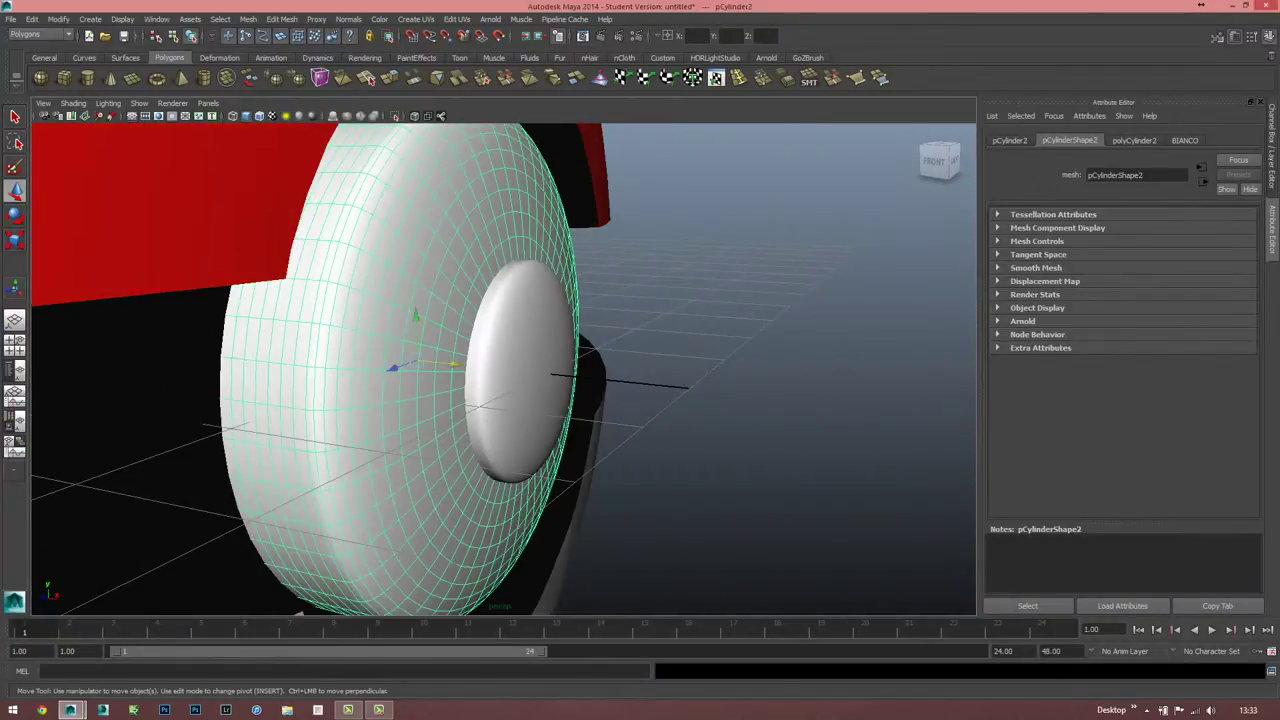
pyautogui.press('r')
pyautogui.moveTo(470, 366); pyautogui.dragTo(530, 366)
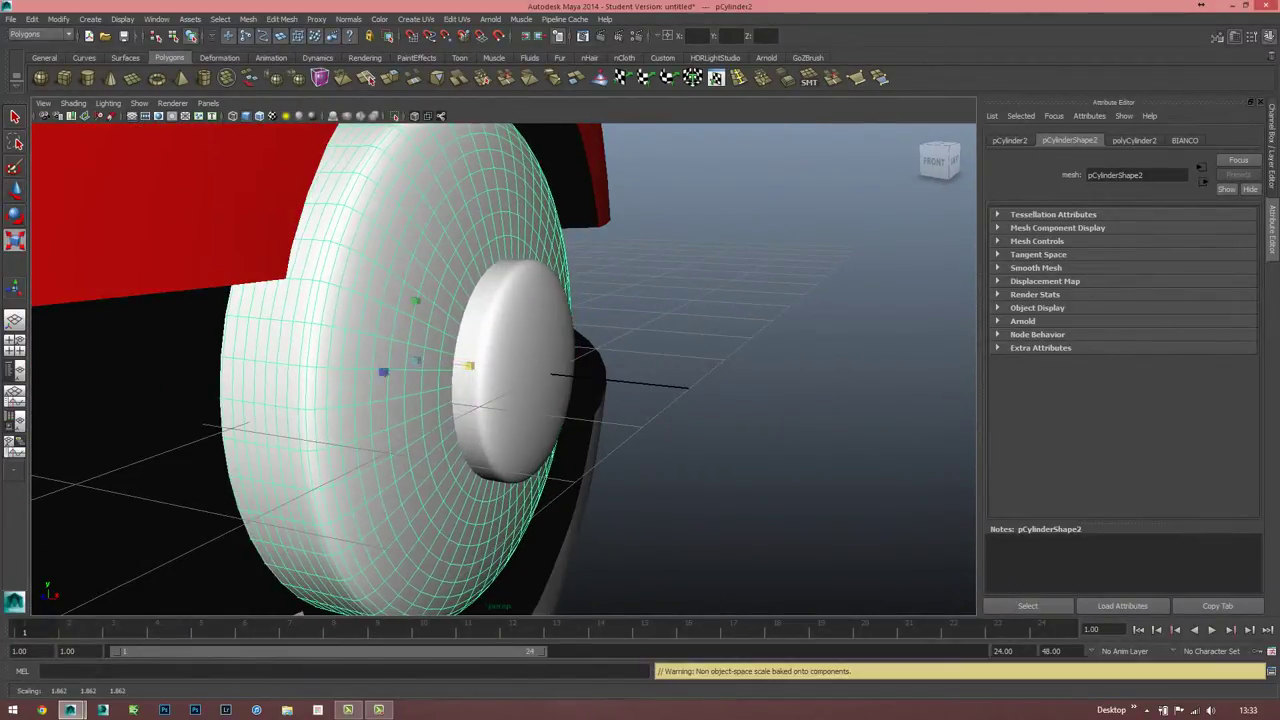
# - Reposition the small inner cap pCylinder3 on the button, then zoom out to centre the Pokéball
pyautogui.click(520, 370)
pyautogui.press('w')
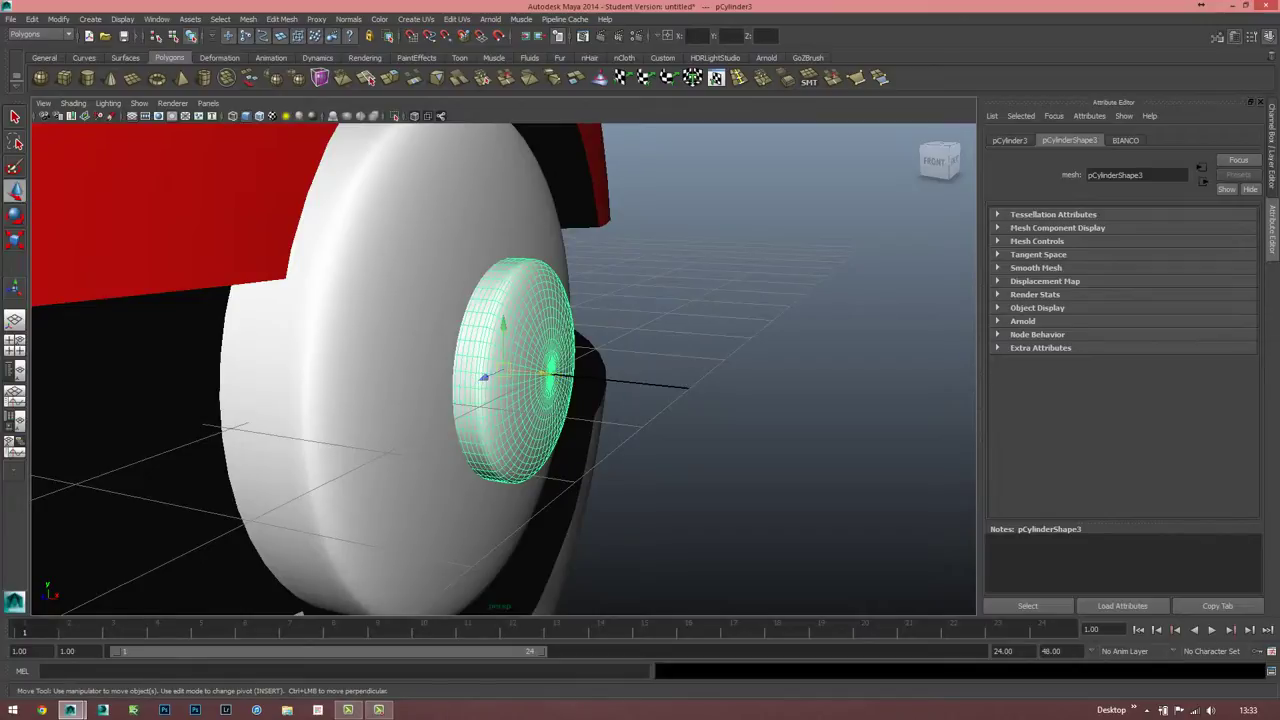
pyautogui.keyDown('alt'); pyautogui.moveTo(620, 380); pyautogui.dragTo(405, 380); pyautogui.keyUp('alt')
pyautogui.scroll(-5, 504, 377)
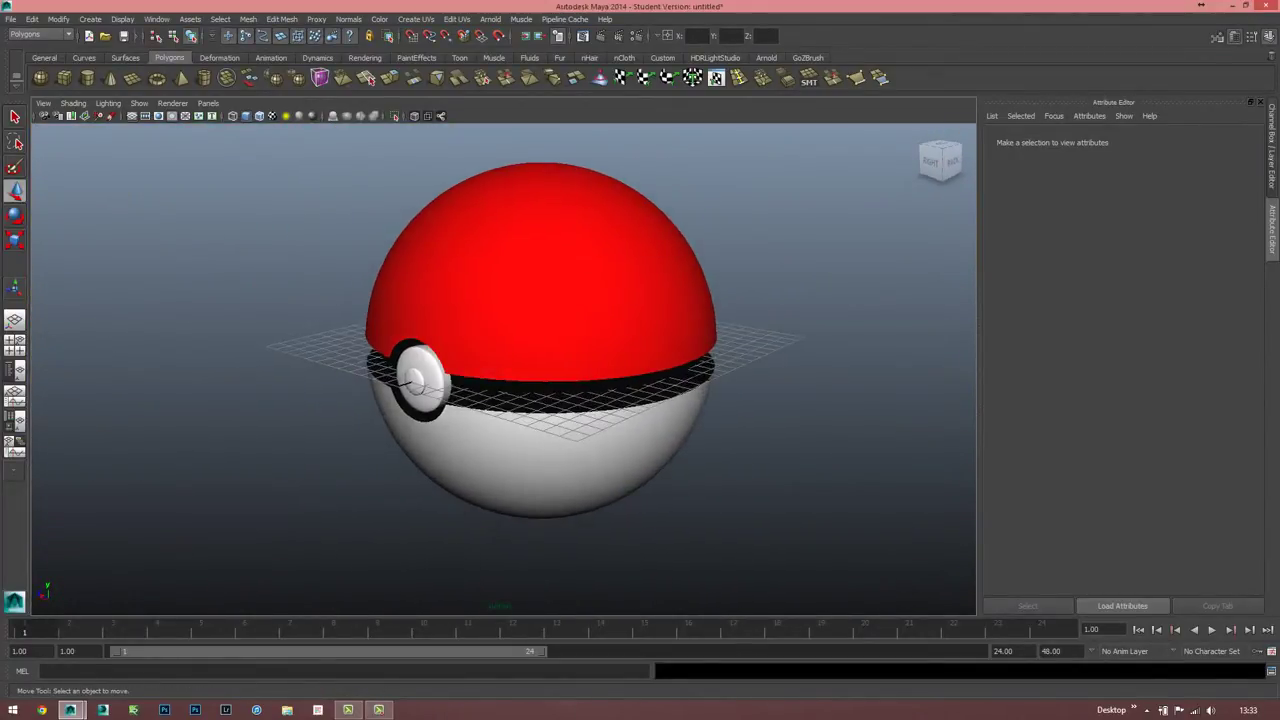
pyautogui.keyDown('alt'); pyautogui.moveTo(405, 380); pyautogui.dragTo(360, 415, button='middle'); pyautogui.keyUp('alt')
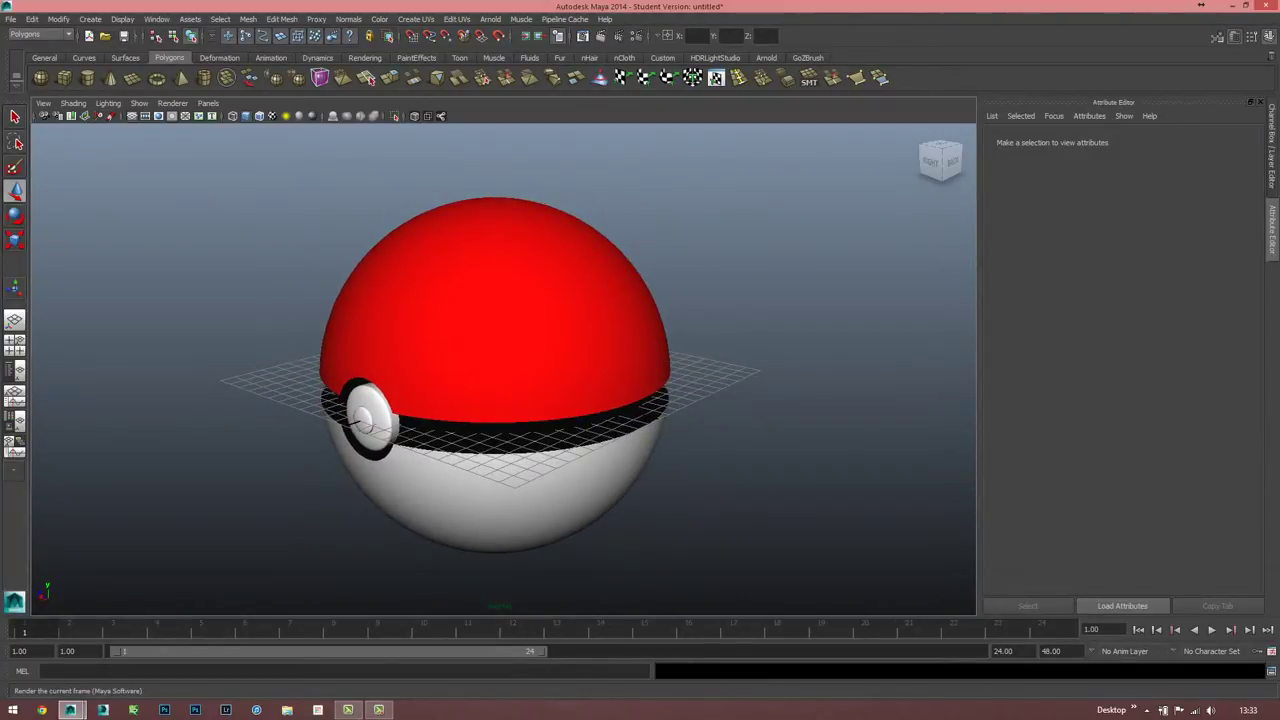
# - Render the current frame and shrink the Render View window to a smaller size
pyautogui.click(604, 37)
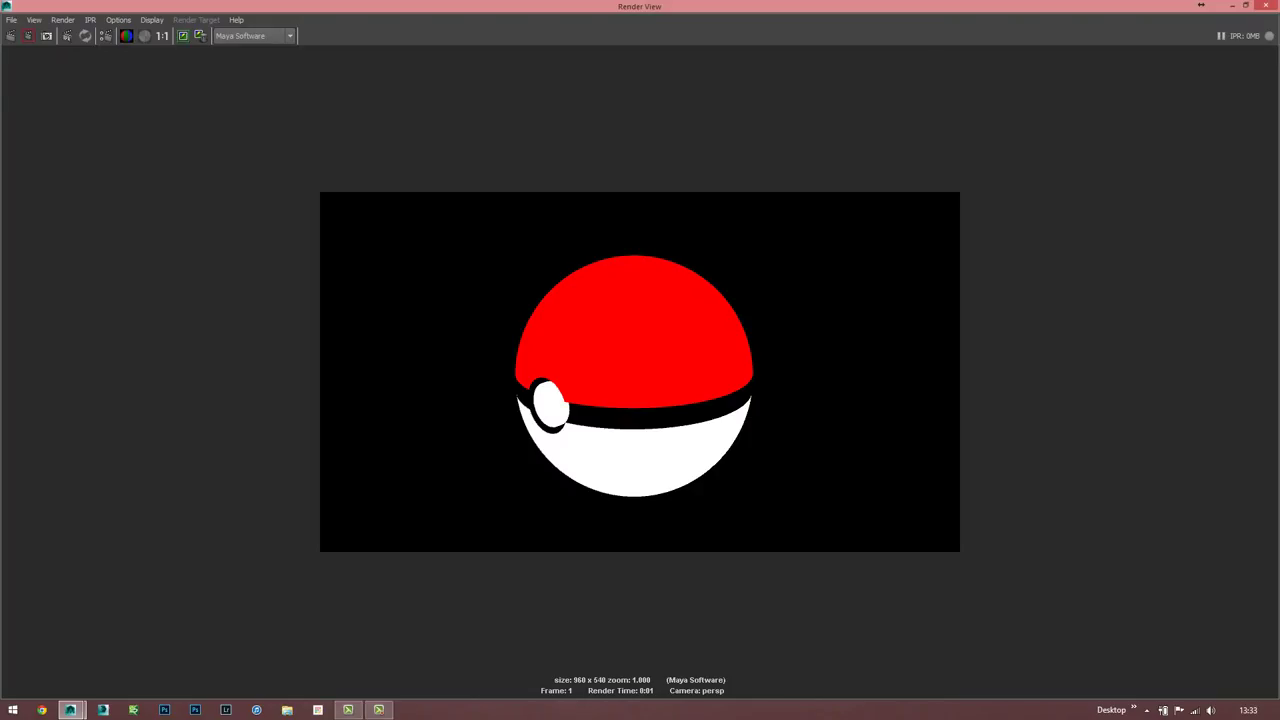
pyautogui.moveTo(640, 6); pyautogui.dragTo(846, 105)
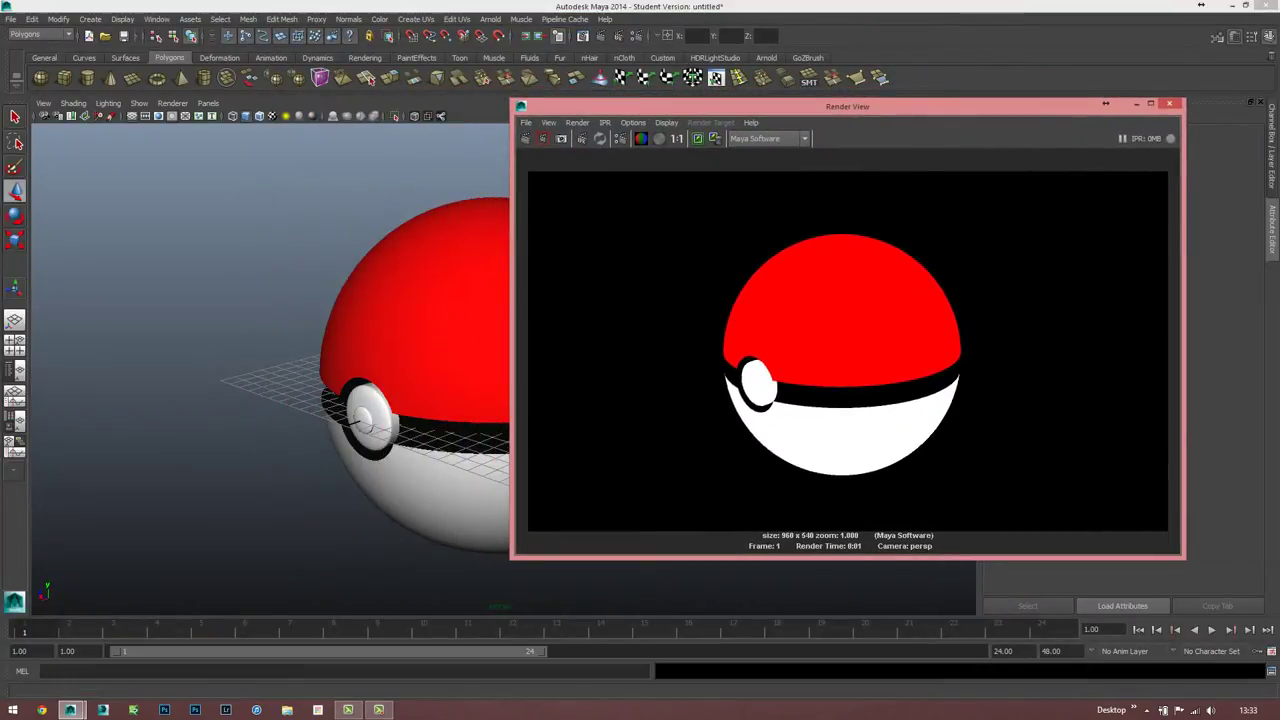
pyautogui.moveTo(846, 105); pyautogui.dragTo(646, 122)
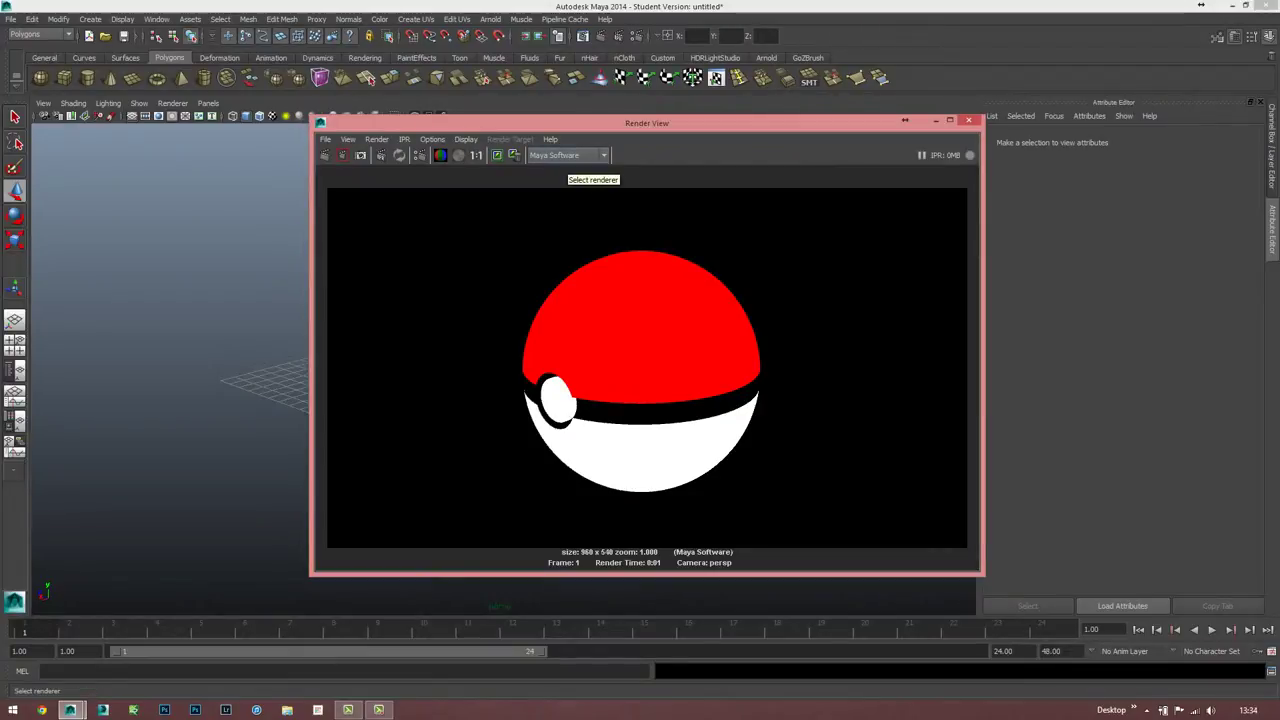
# - Switch the renderer to V-Ray, redo the 640x480 test render, and close the window
pyautogui.click(567, 155)
pyautogui.click(540, 212)
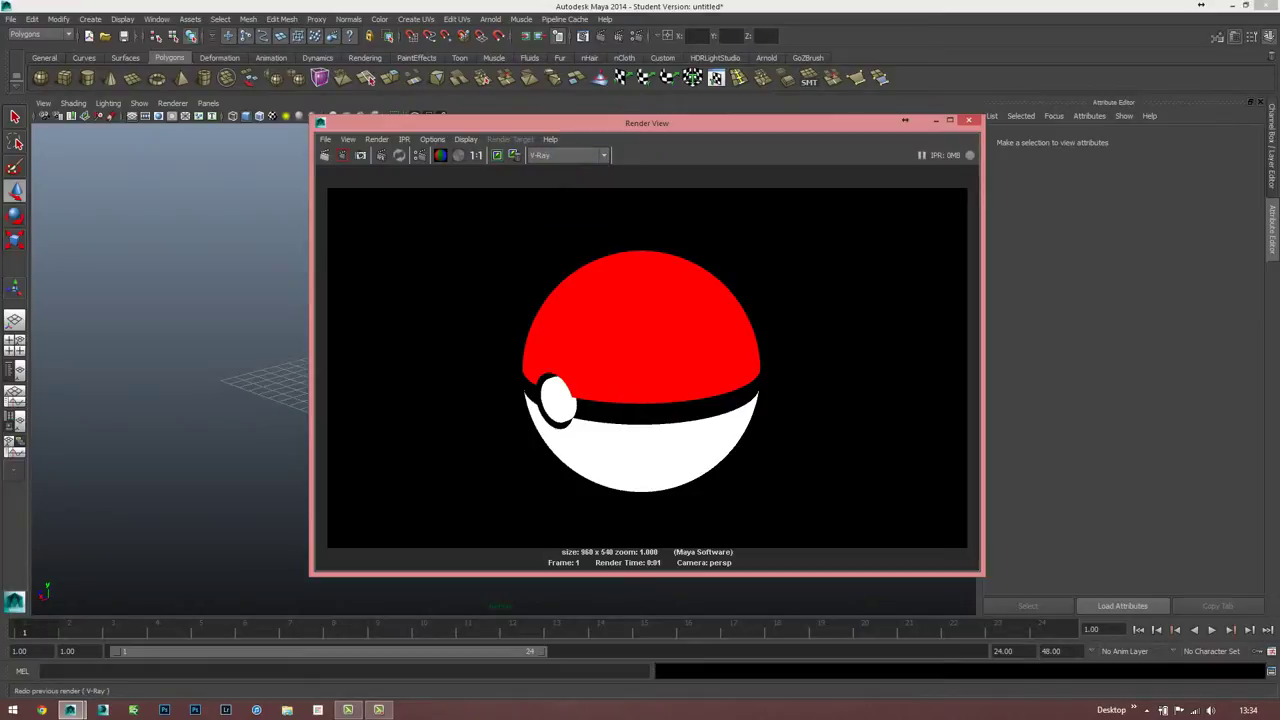
pyautogui.click(324, 156)
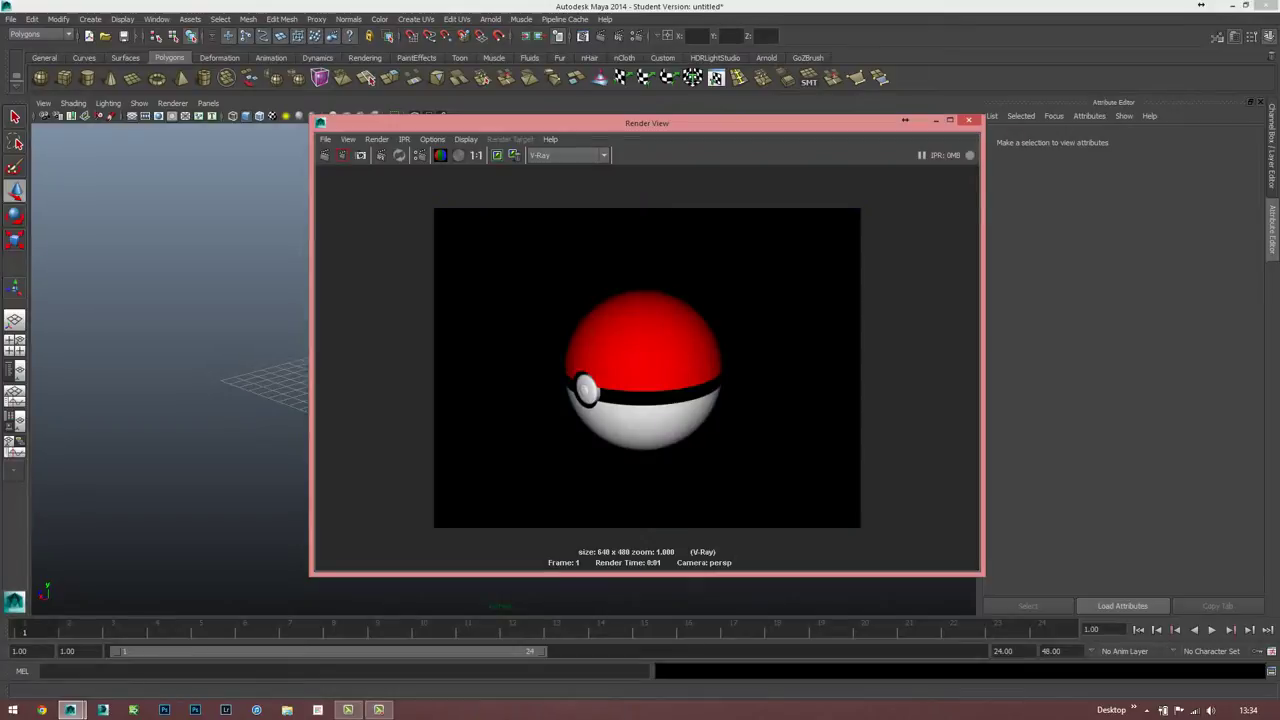
pyautogui.scroll(3, 647, 367)
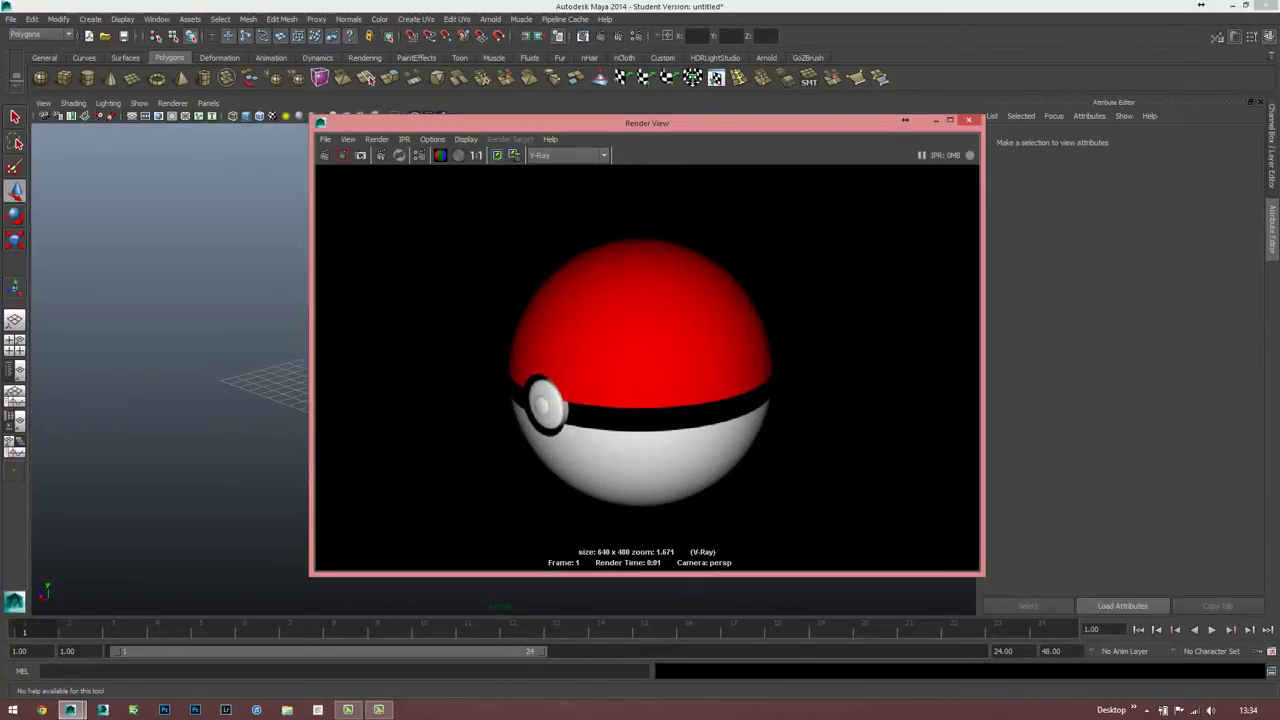
pyautogui.scroll(-1, 640, 372)
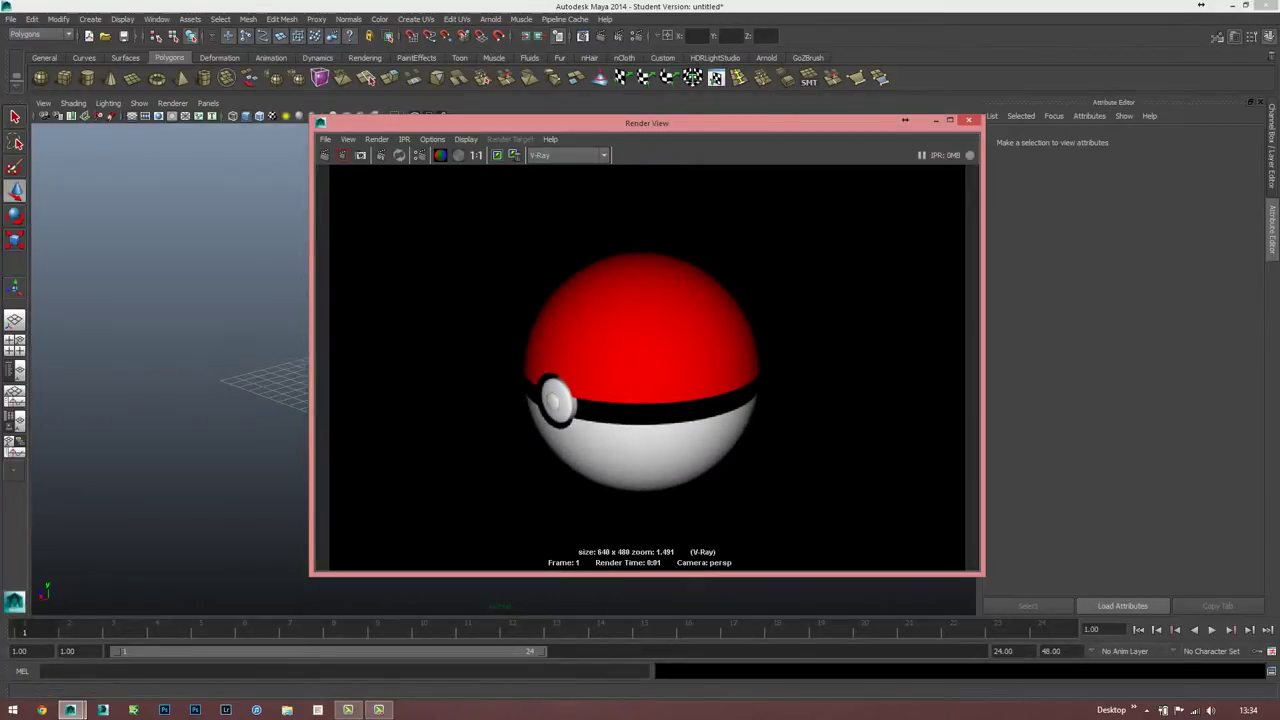
pyautogui.click(968, 120)
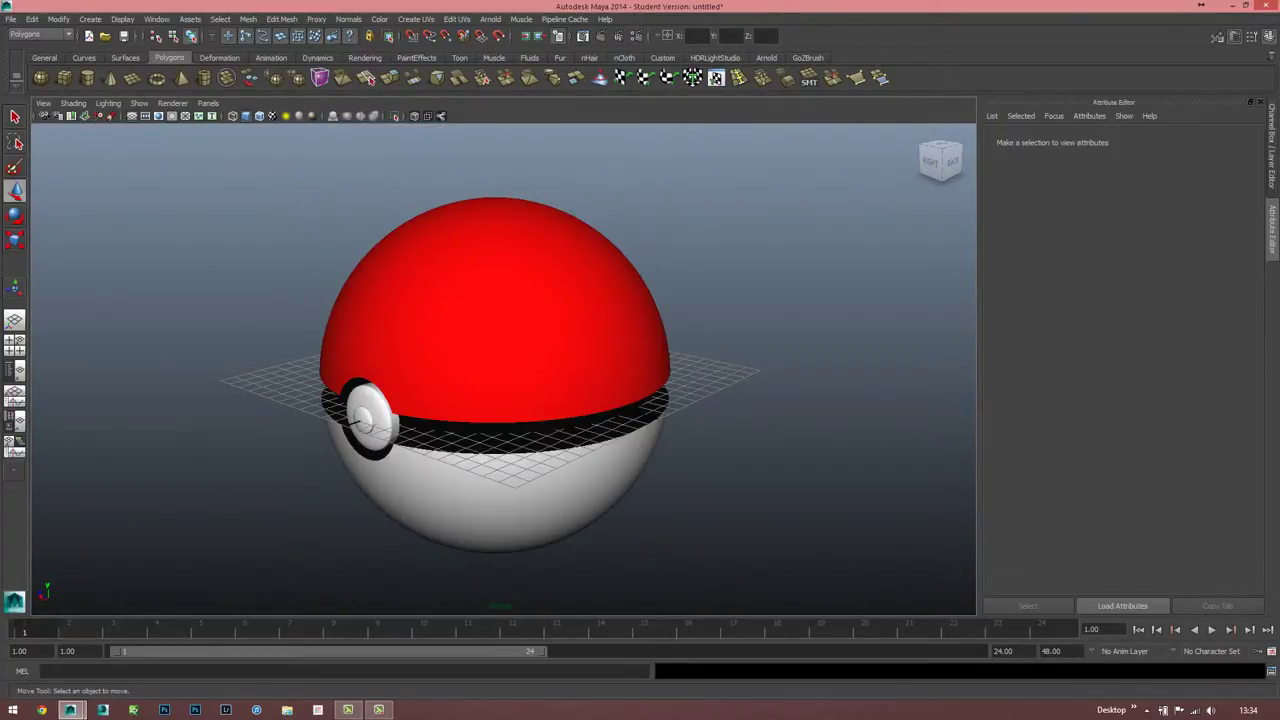
# - Combine all Pokéball pieces into one mesh, polySurface2, and scale it to 1.102
pyautogui.click(362, 420)
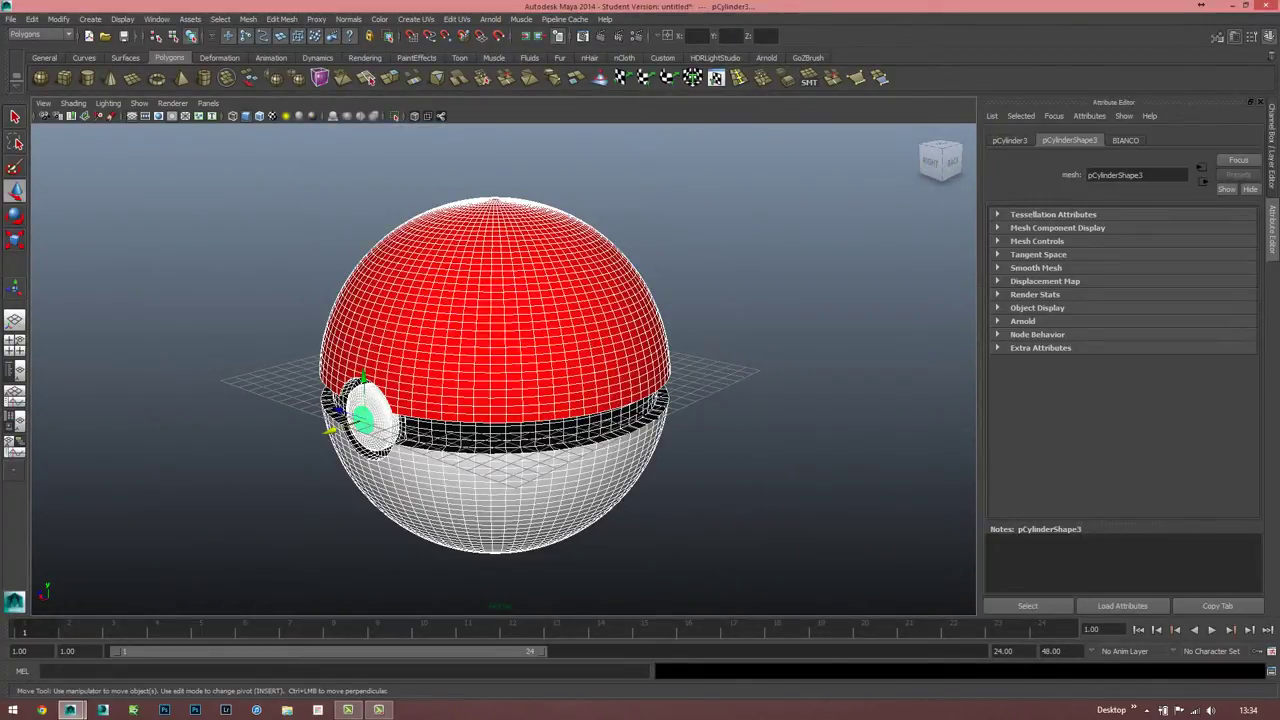
pyautogui.click(248, 19)
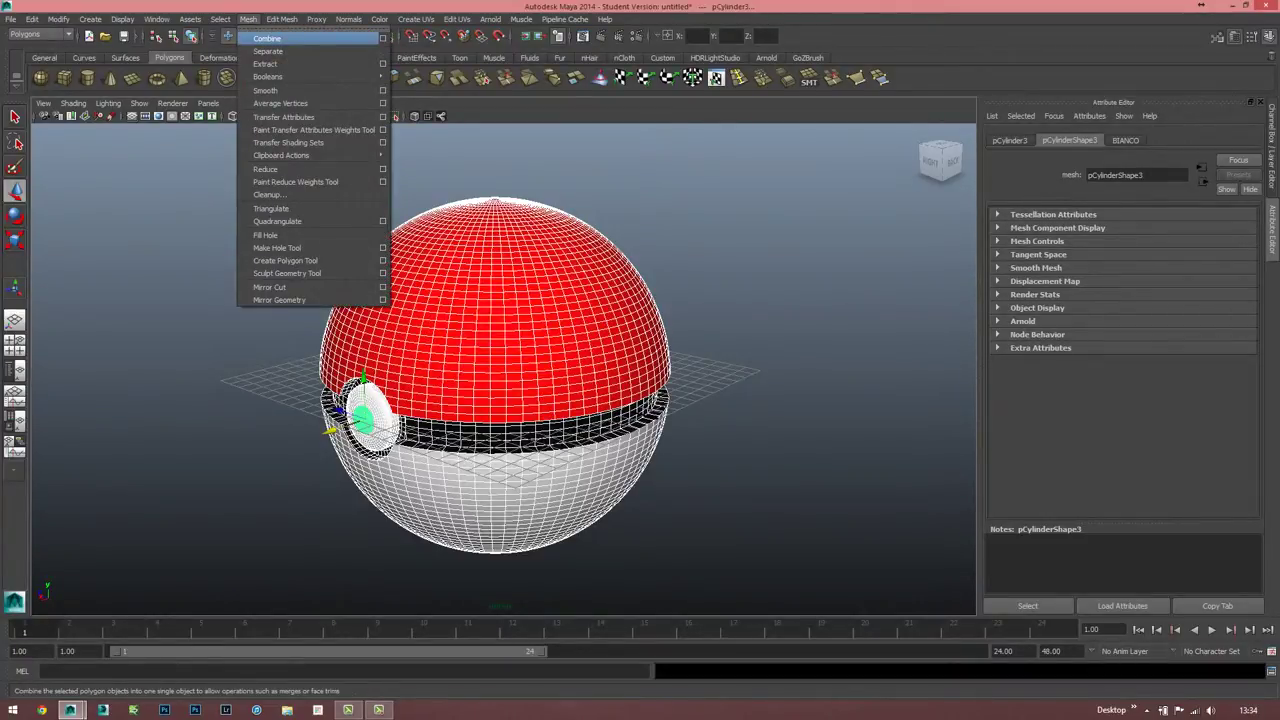
pyautogui.click(267, 38)
pyautogui.press('r')
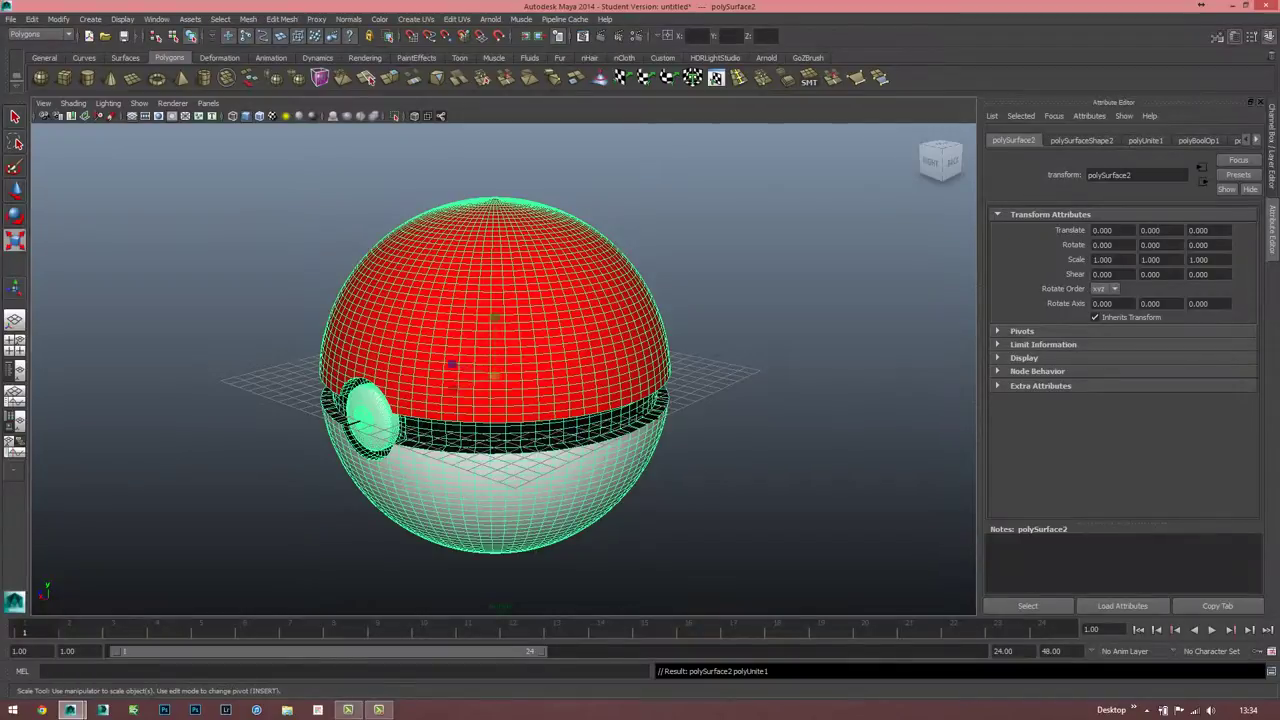
pyautogui.moveTo(495, 376); pyautogui.dragTo(530, 376)
# - Raise the Pokéball to Y 12.260 so it rests on the grid, checking in the front view
pyautogui.press('w')
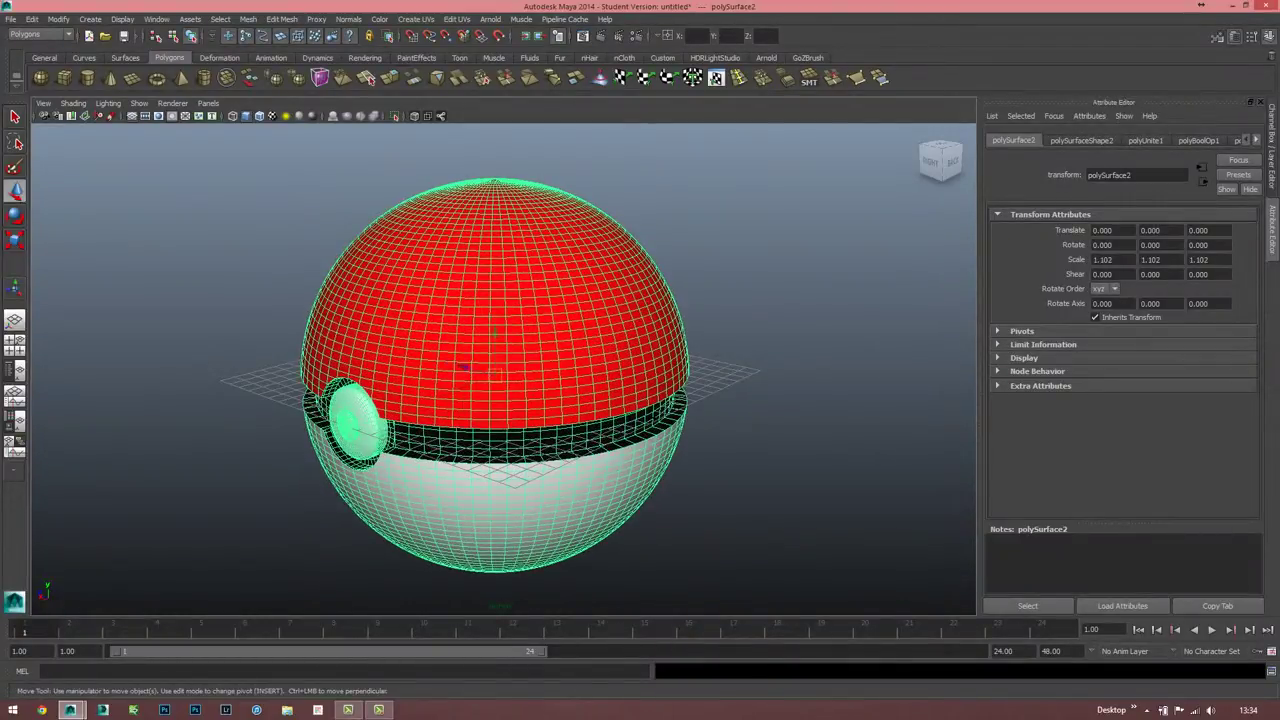
pyautogui.moveTo(494, 335); pyautogui.dragTo(494, 150)
pyautogui.press('space')
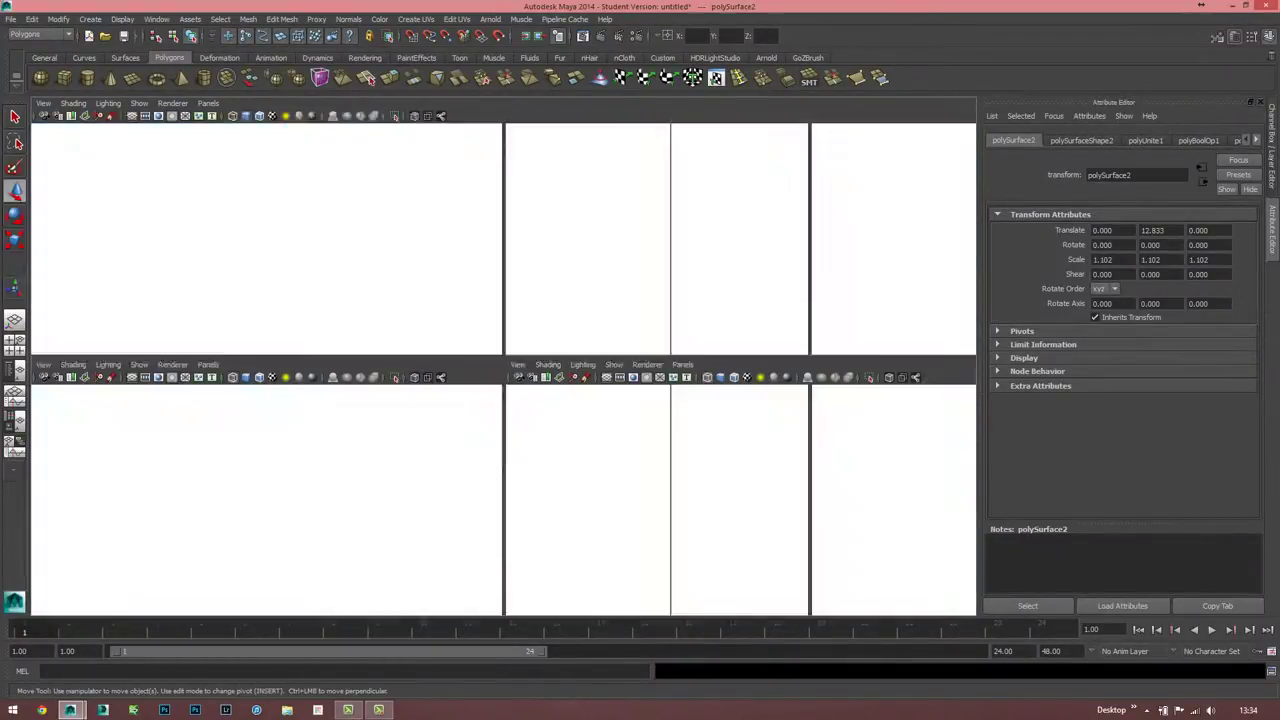
pyautogui.press('space')
pyautogui.keyDown('alt'); pyautogui.moveTo(503, 300); pyautogui.dragTo(511, 419, button='middle'); pyautogui.keyUp('alt')
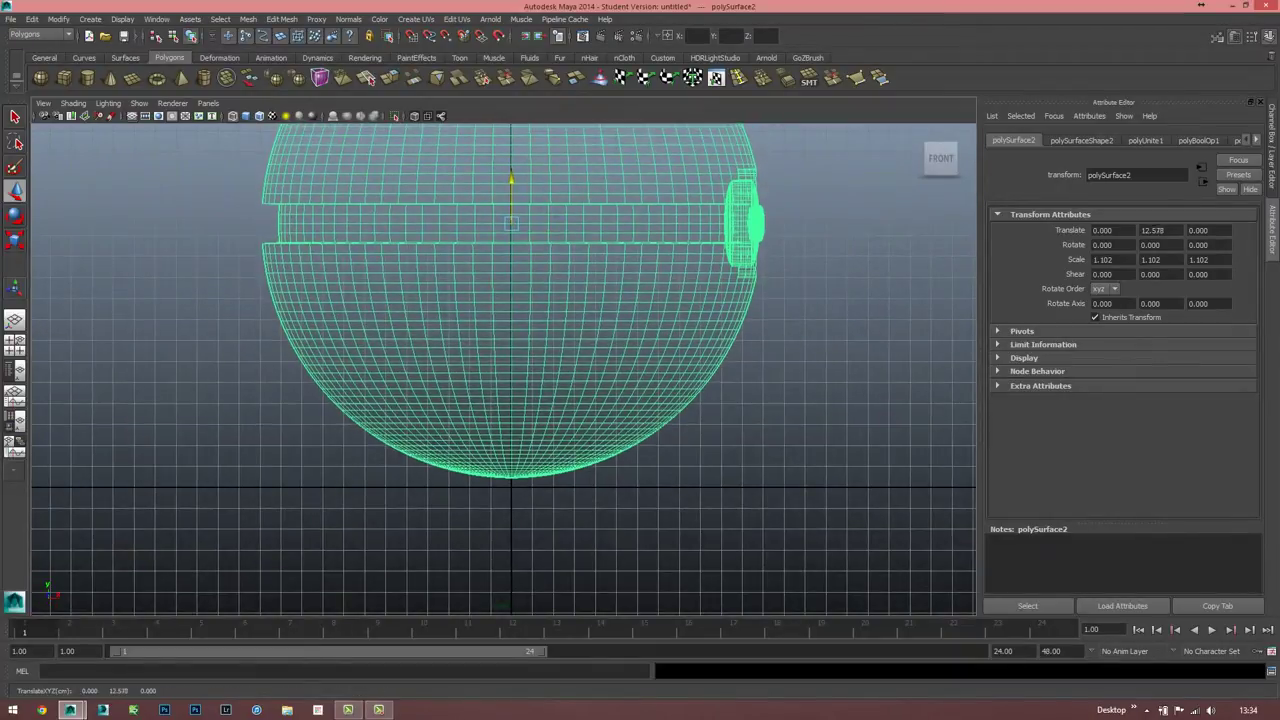
pyautogui.moveTo(511, 195); pyautogui.dragTo(511, 208)
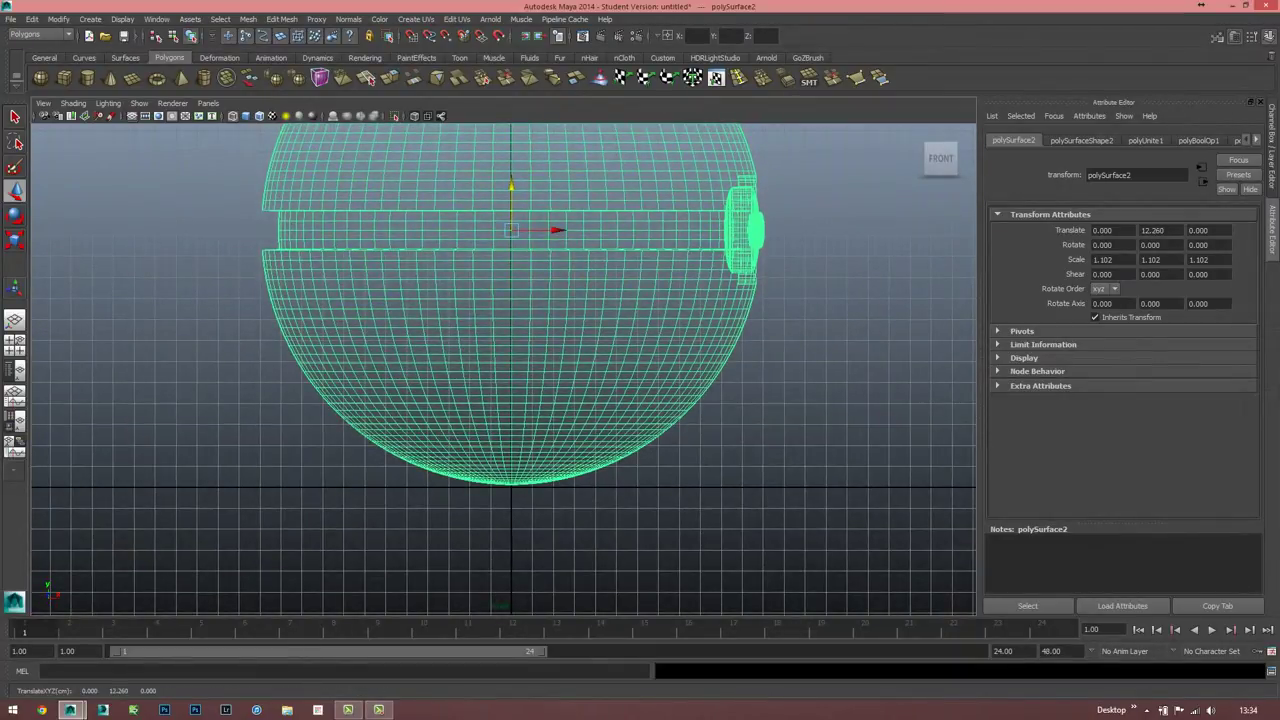
pyautogui.press('space')
pyautogui.press('space')
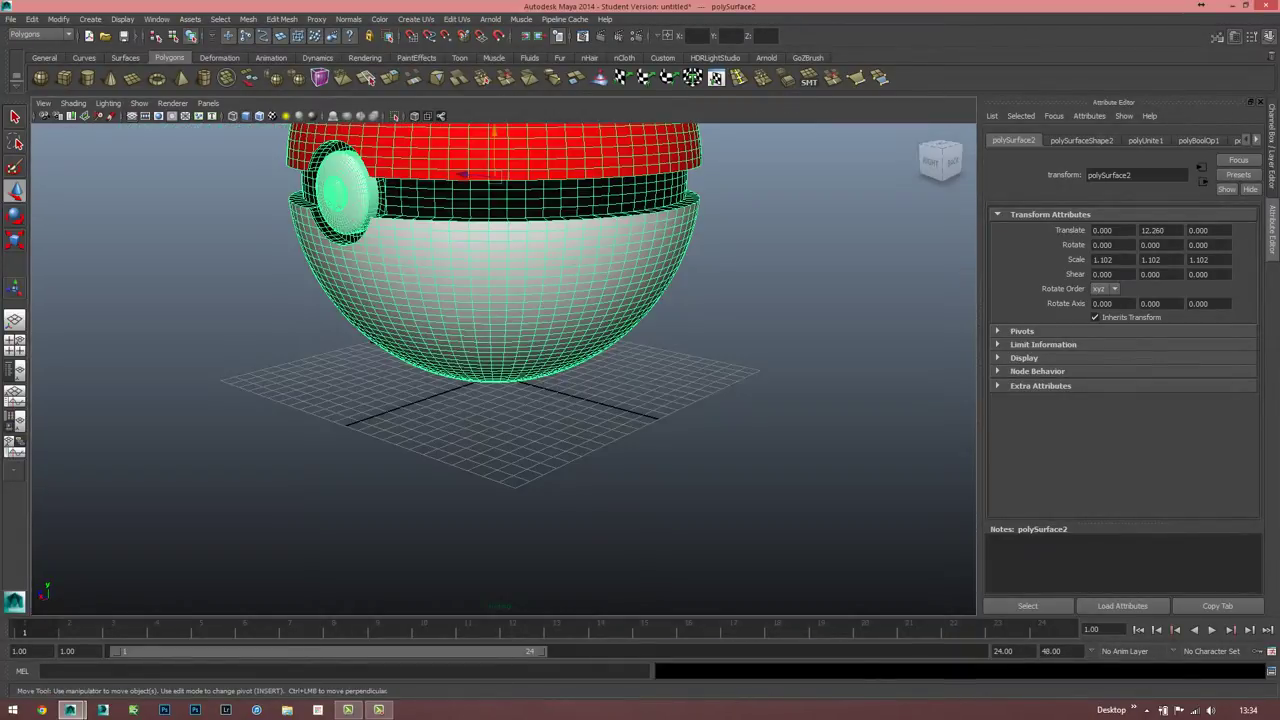
pyautogui.click(800, 300)
pyautogui.press('a')
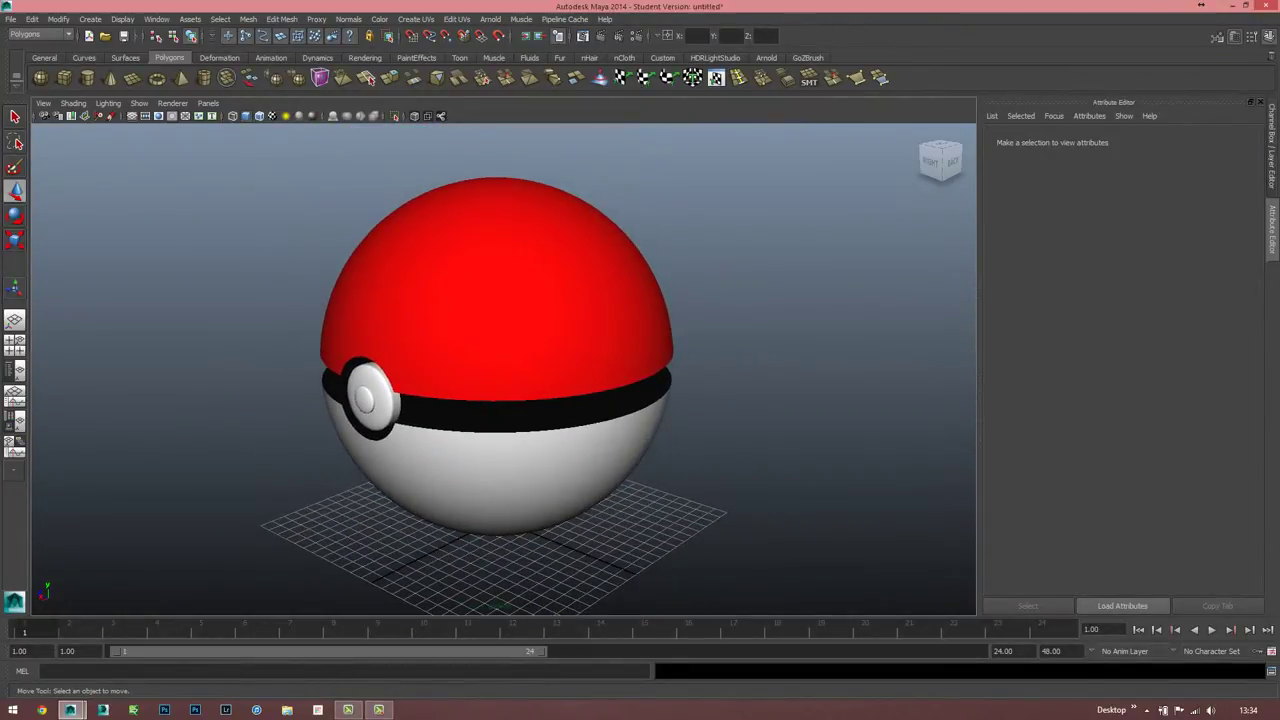
pyautogui.scroll(-2, 497, 357)
pyautogui.scroll(2, 497, 357)
pyautogui.click(497, 290)
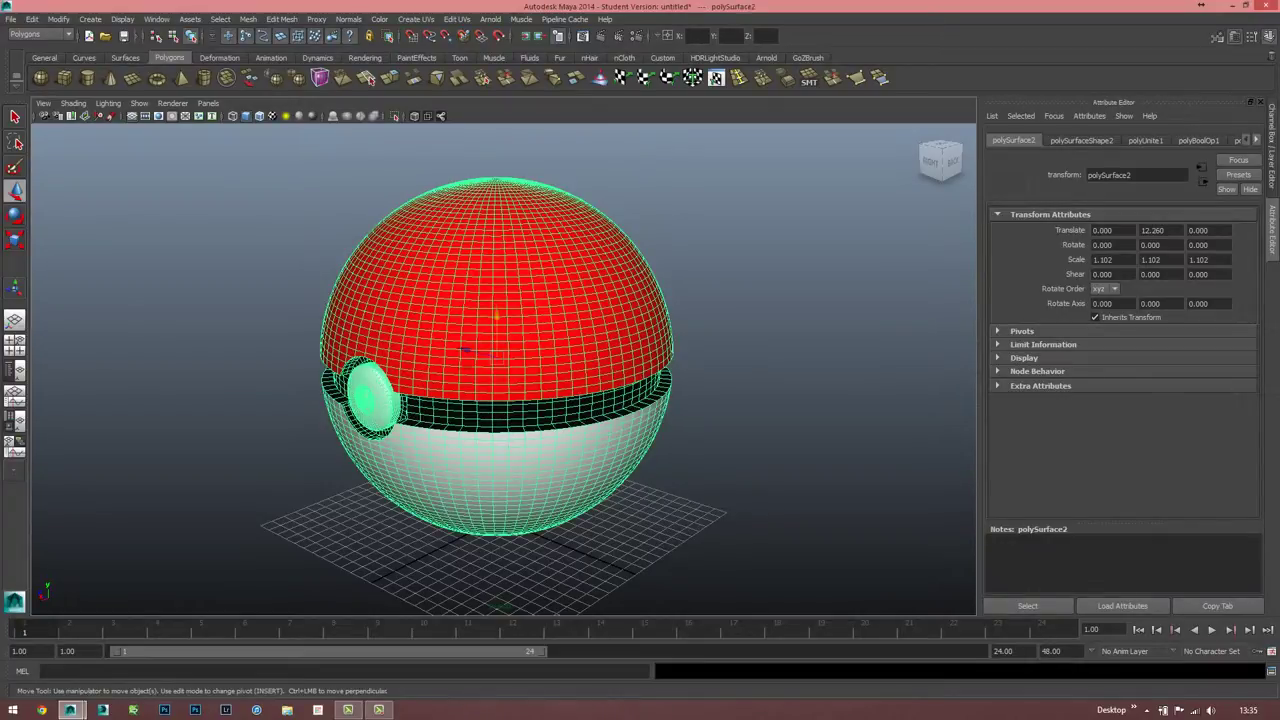
pyautogui.rightClick(543, 251)
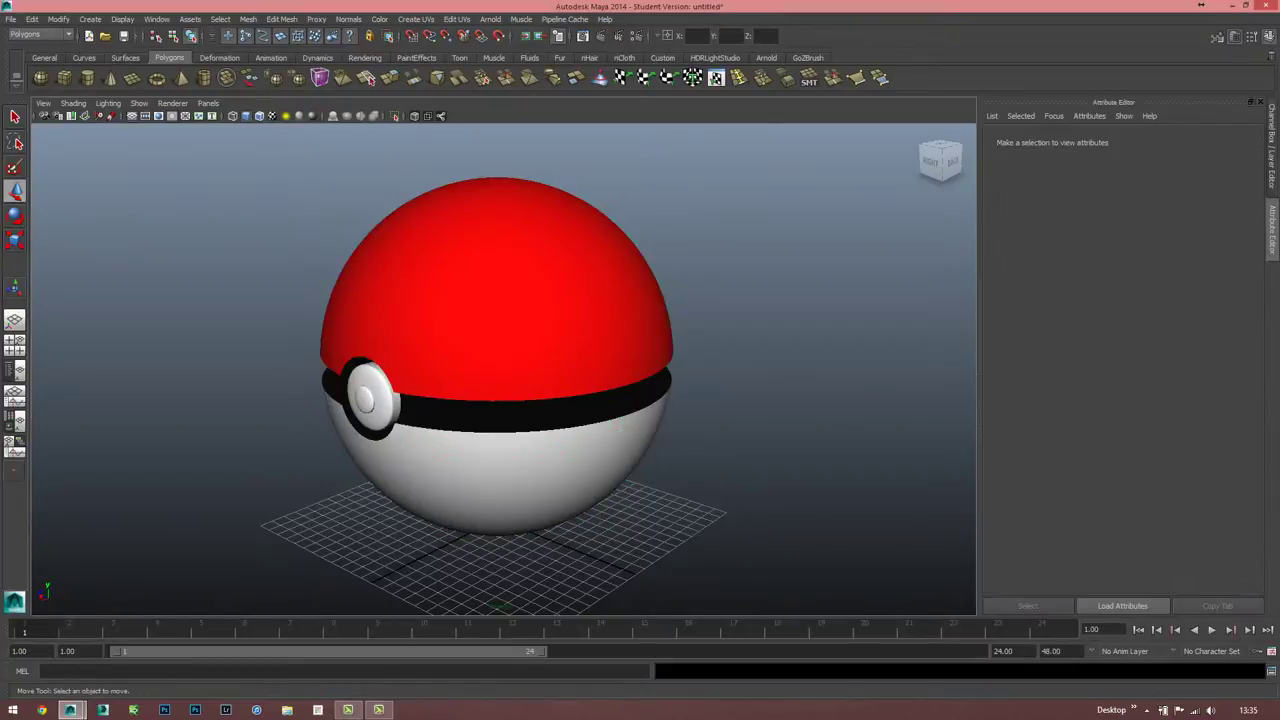
pyautogui.click(517, 251)
# - Select a red face near the top of the ball, frame it, and list new materials for it
pyautogui.rightClick(517, 251)
pyautogui.moveTo(517, 251); pyautogui.dragTo(517, 283, button='right')
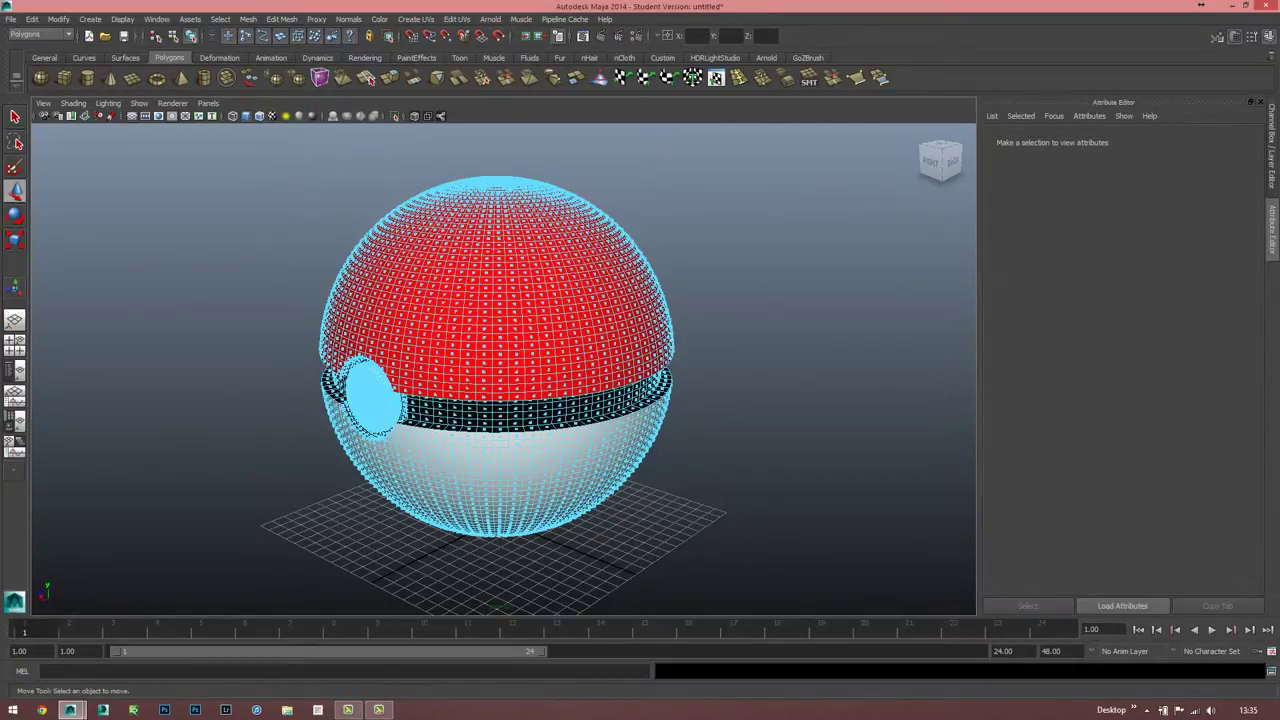
pyautogui.click(510, 214)
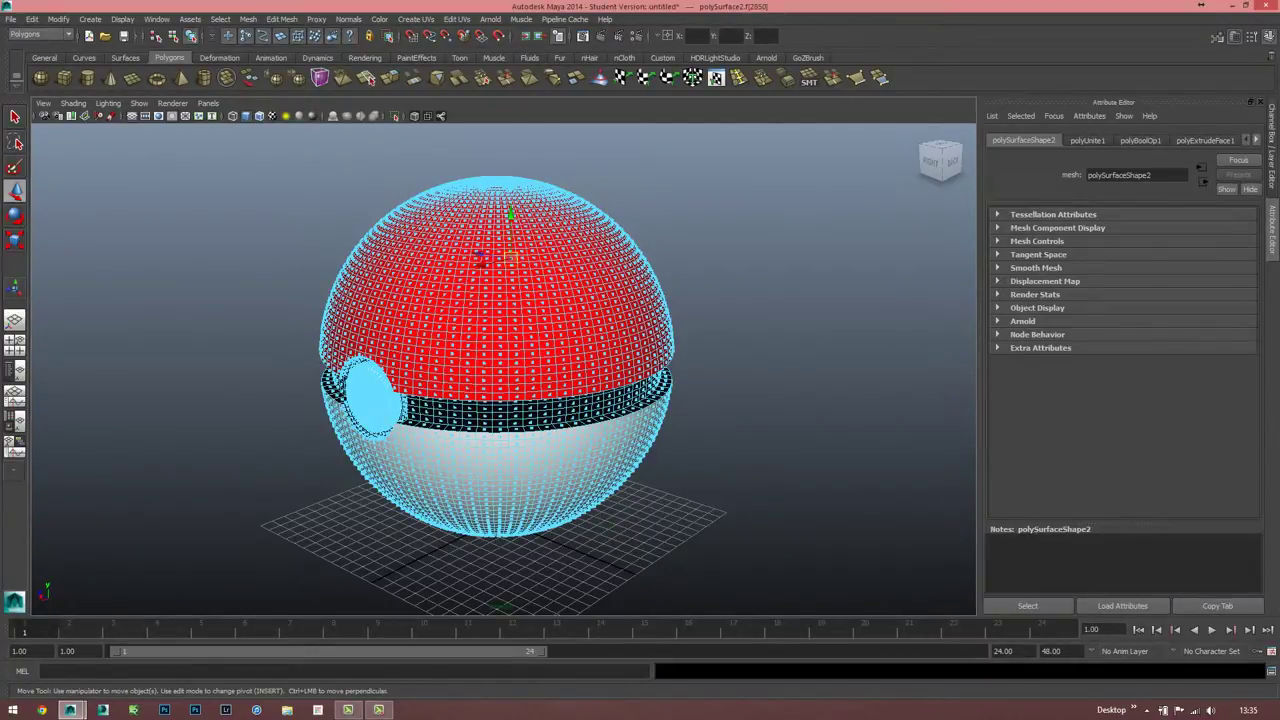
pyautogui.click(521, 252)
pyautogui.press('f')
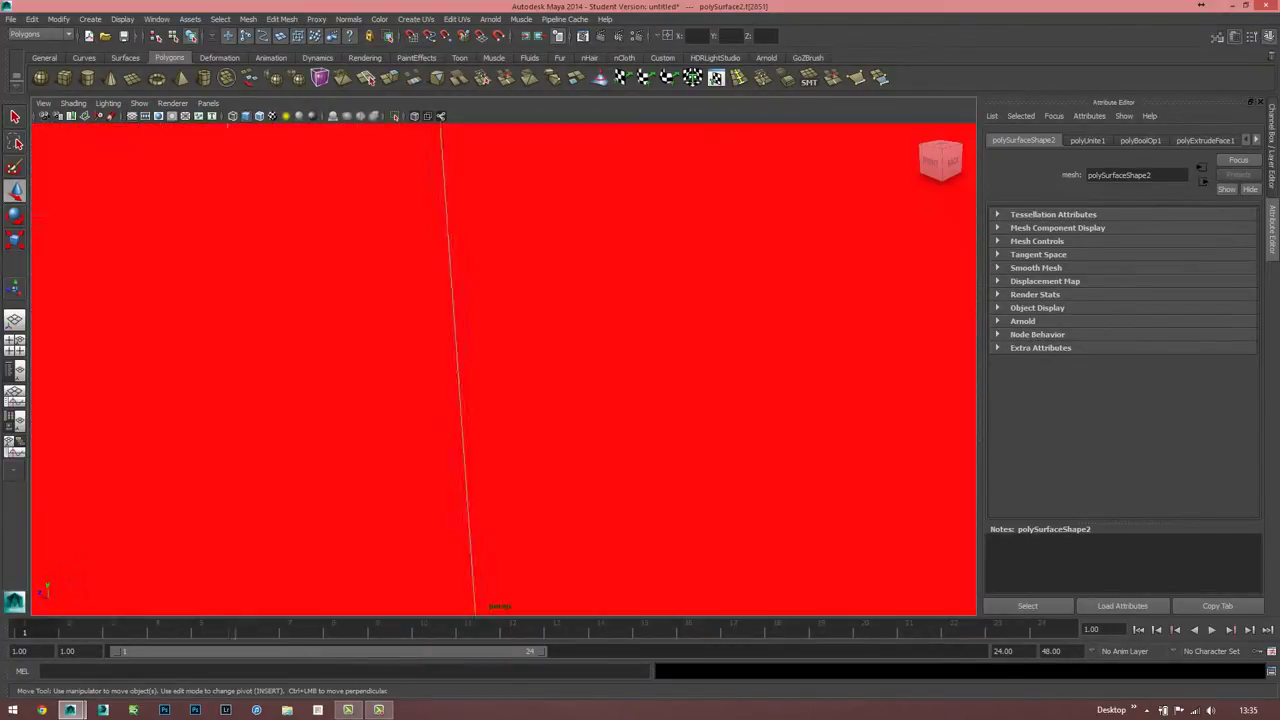
pyautogui.moveTo(502, 370); pyautogui.dragTo(556, 565, button='right')
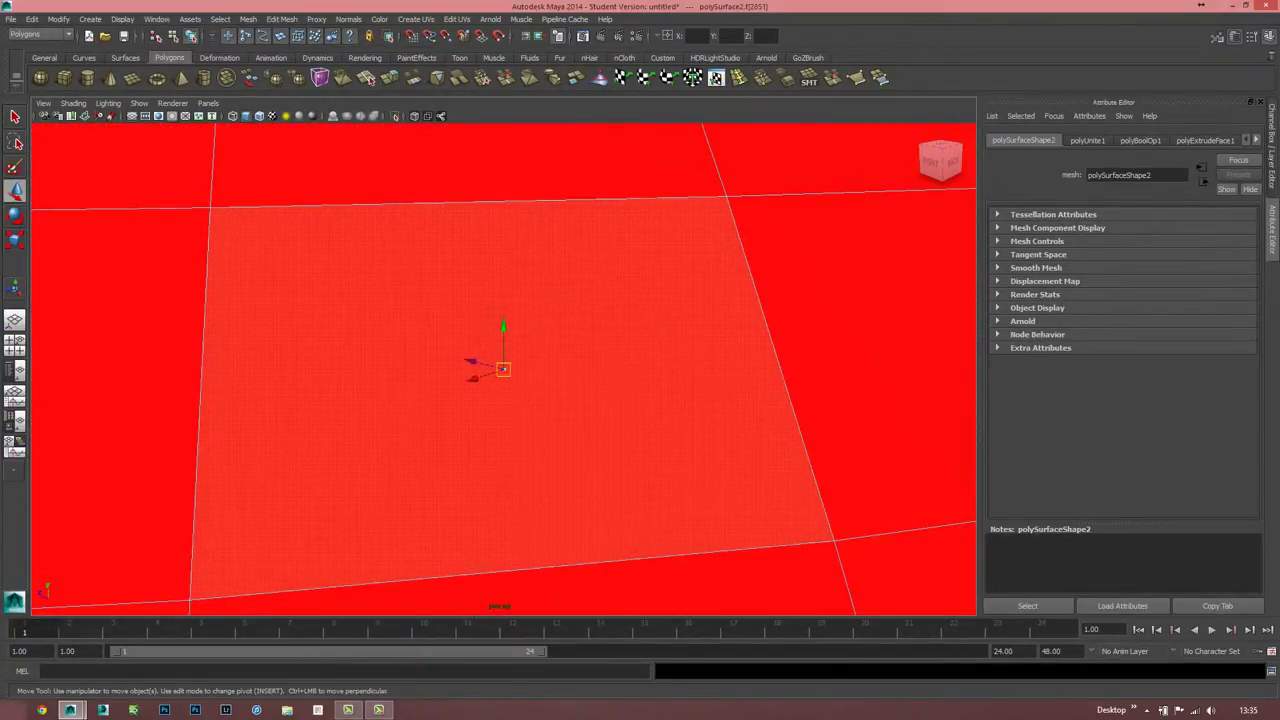
pyautogui.scroll(-5, 605, 360)
pyautogui.scroll(-5, 605, 360)
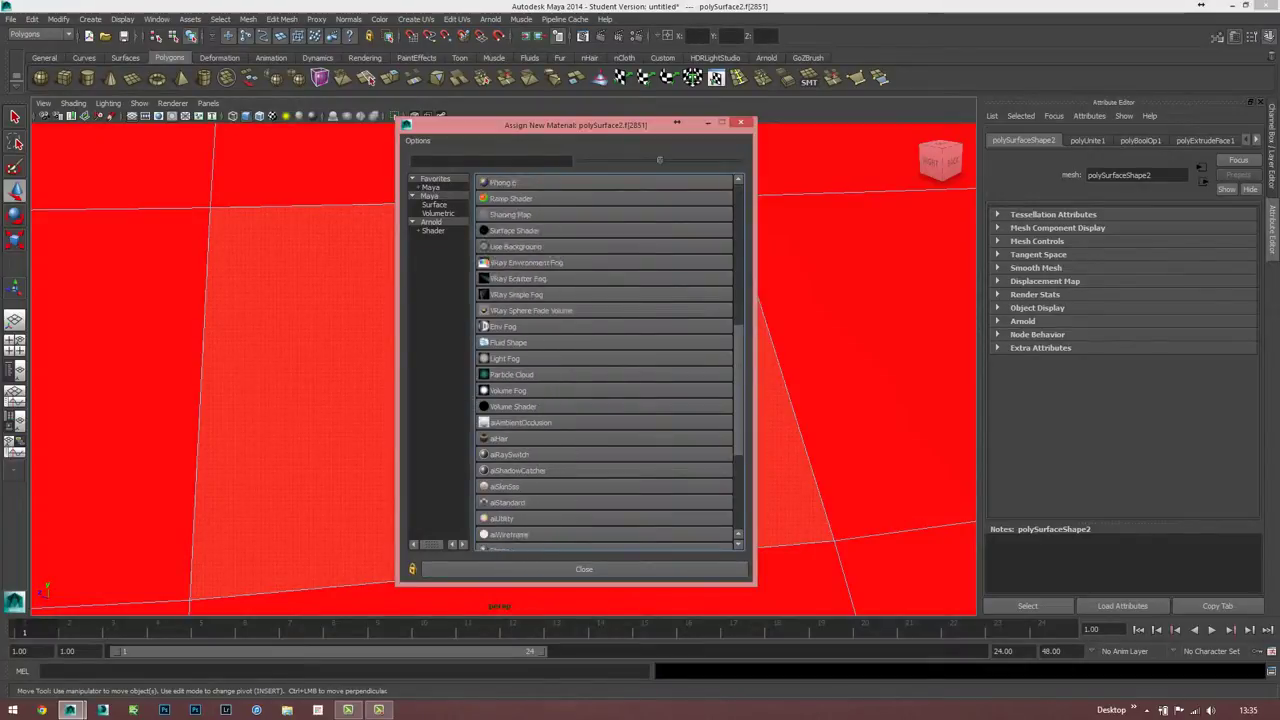
pyautogui.scroll(-5, 605, 360)
# - Load the Mayatomr.mll mental ray plug-in in the Plug-in Manager
pyautogui.click(157, 19)
pyautogui.moveTo(191, 89)
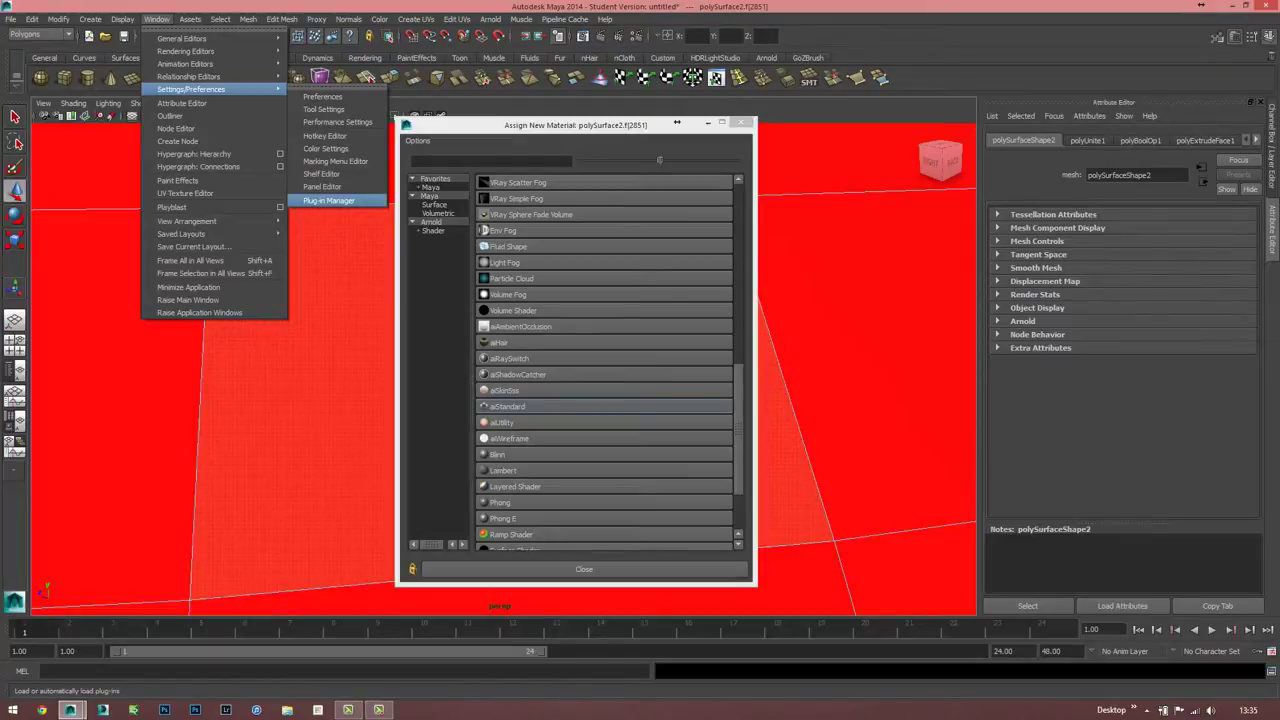
pyautogui.click(329, 200)
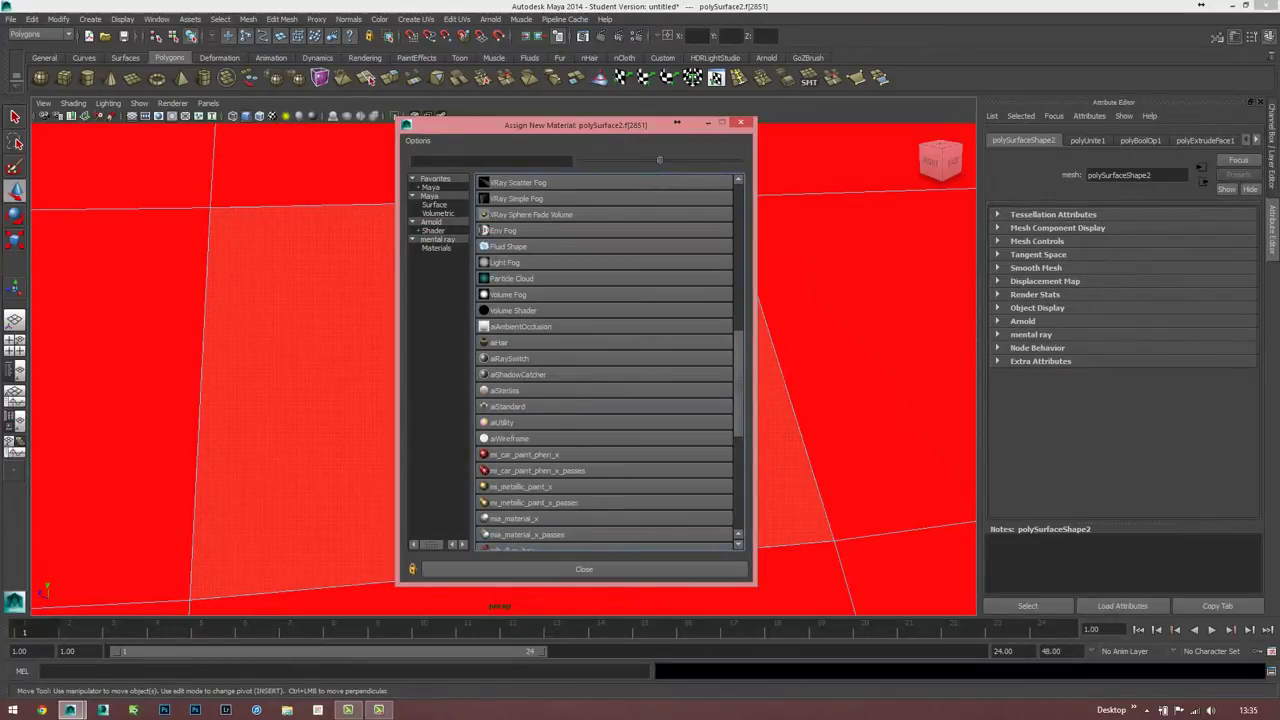
pyautogui.scroll(-1, 484, 300)
pyautogui.scroll(-1, 484, 360)
pyautogui.scroll(-1, 484, 406)
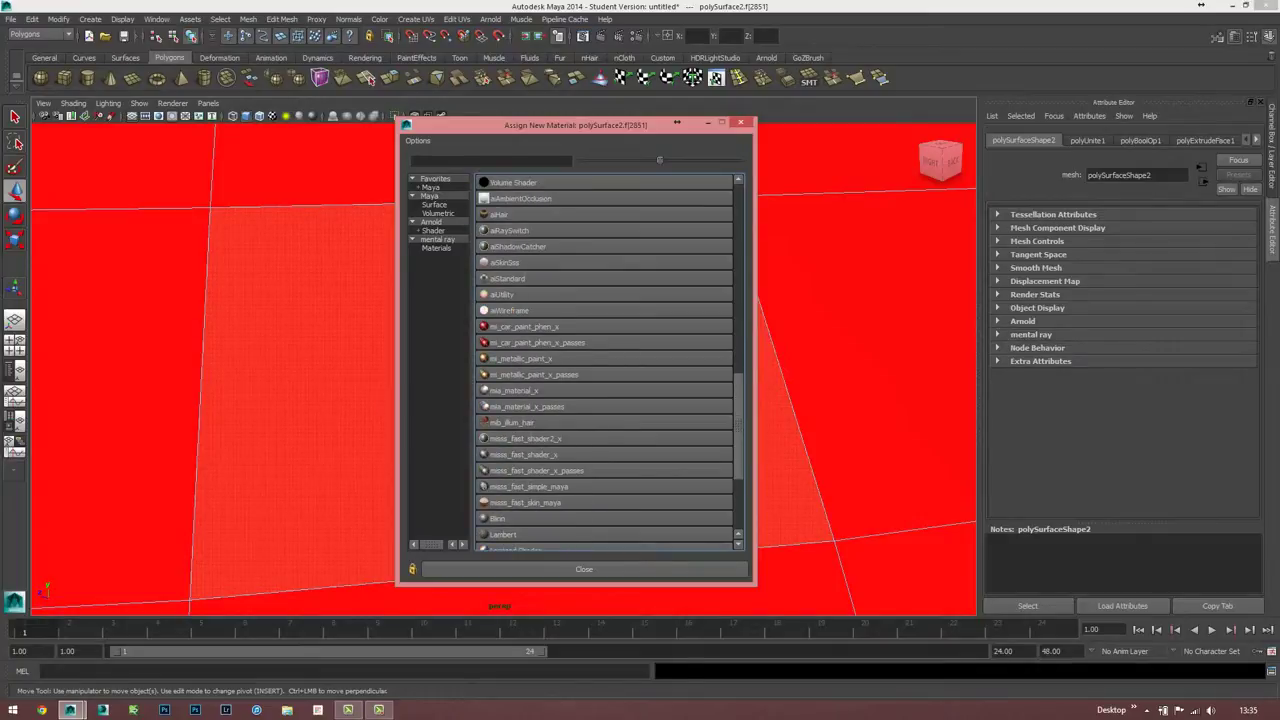
pyautogui.scroll(-1, 604, 360)
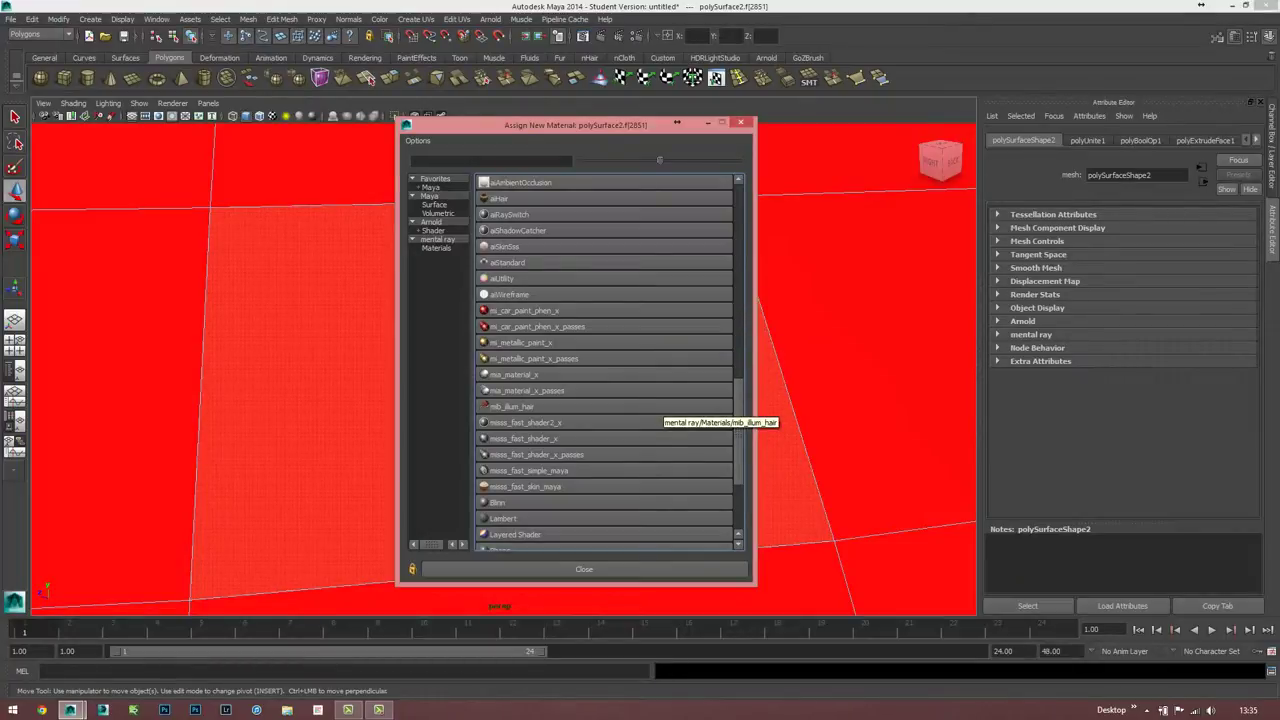
# - Give the face a mia_material_x_passes with red diffuse, reflectivity 1 and Metal Material on
pyautogui.click(530, 390)
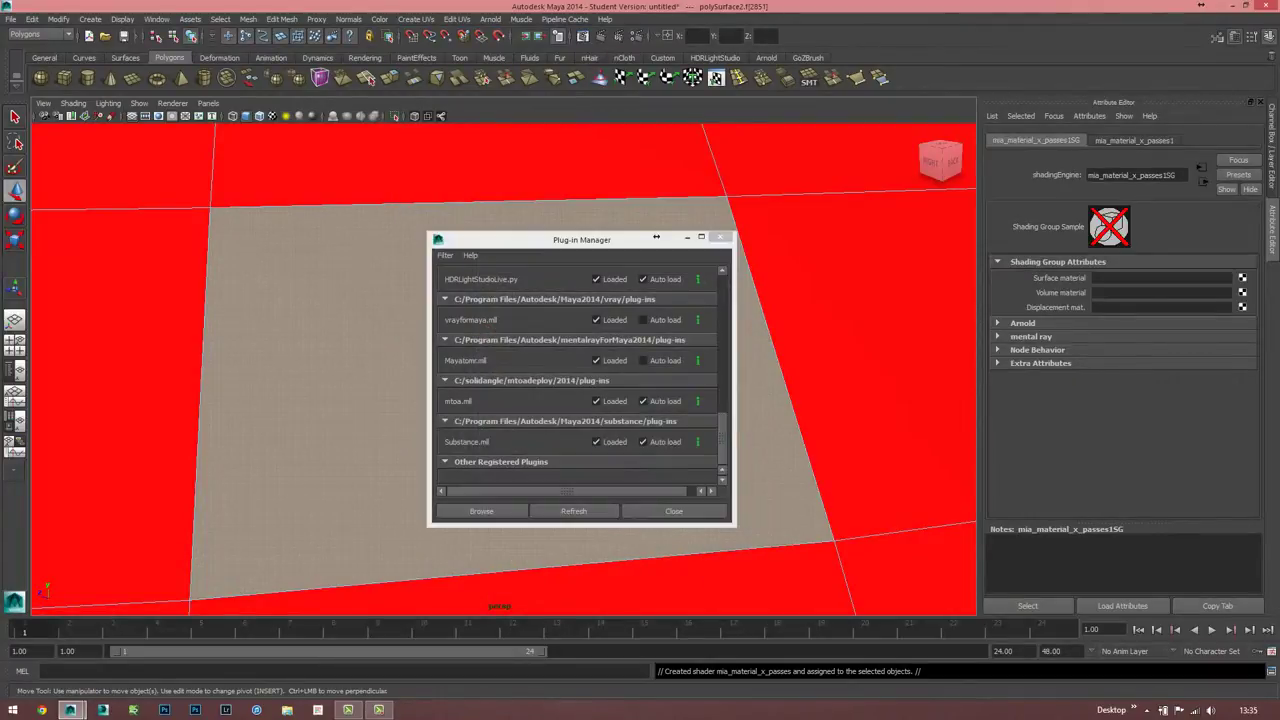
pyautogui.click(935, 340)
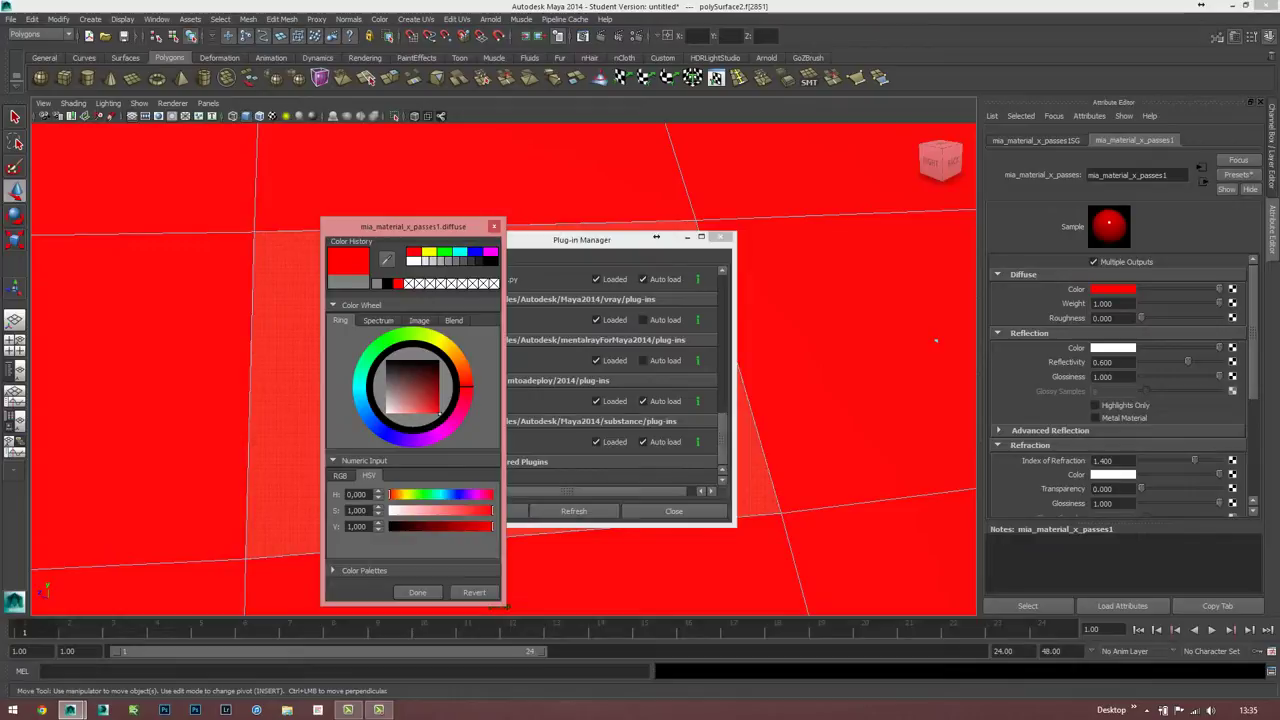
pyautogui.moveTo(1187, 362); pyautogui.dragTo(1222, 362)
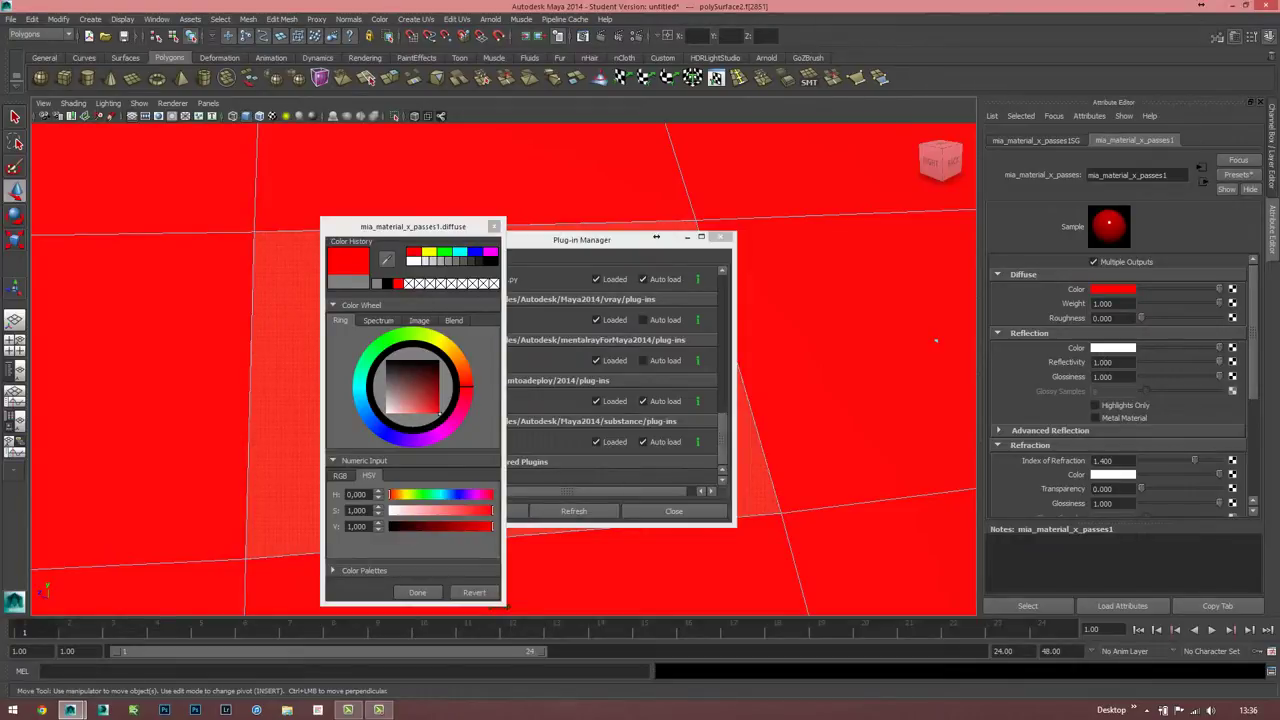
pyautogui.click(1094, 418)
pyautogui.scroll(-1, 1120, 390)
pyautogui.scroll(-1, 1120, 390)
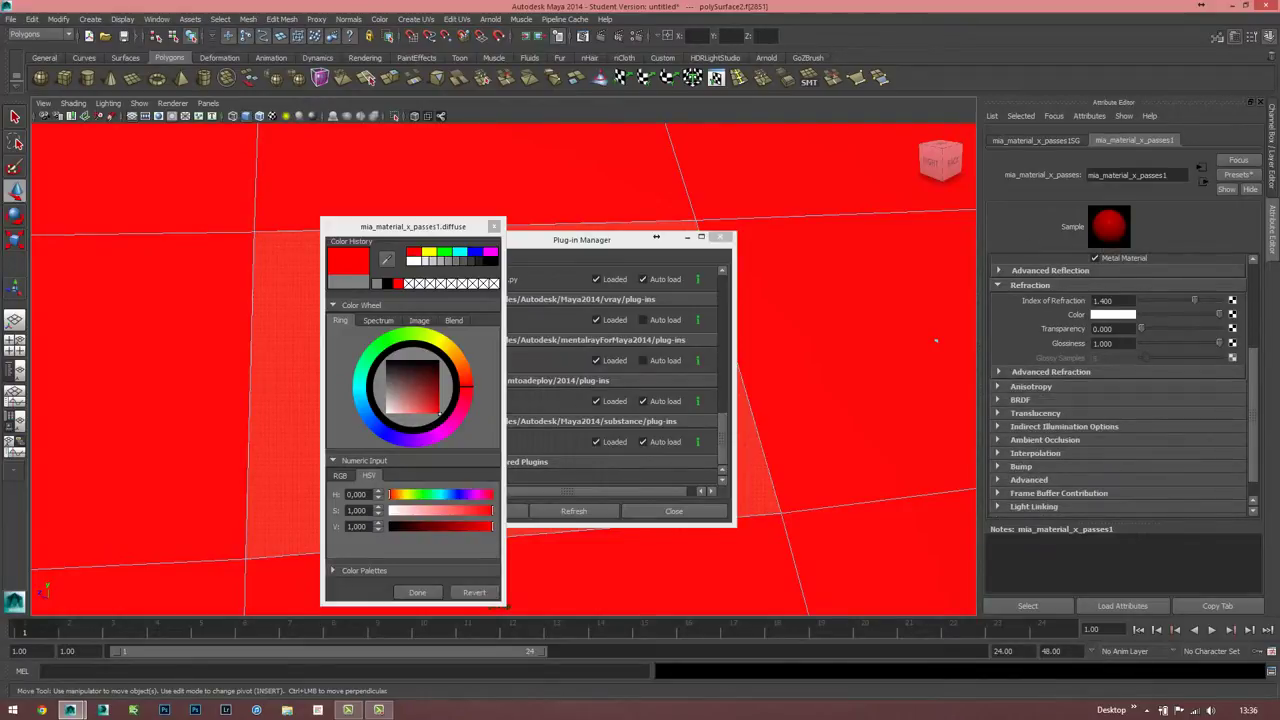
pyautogui.scroll(-1, 1120, 400)
pyautogui.scroll(4, 1120, 400)
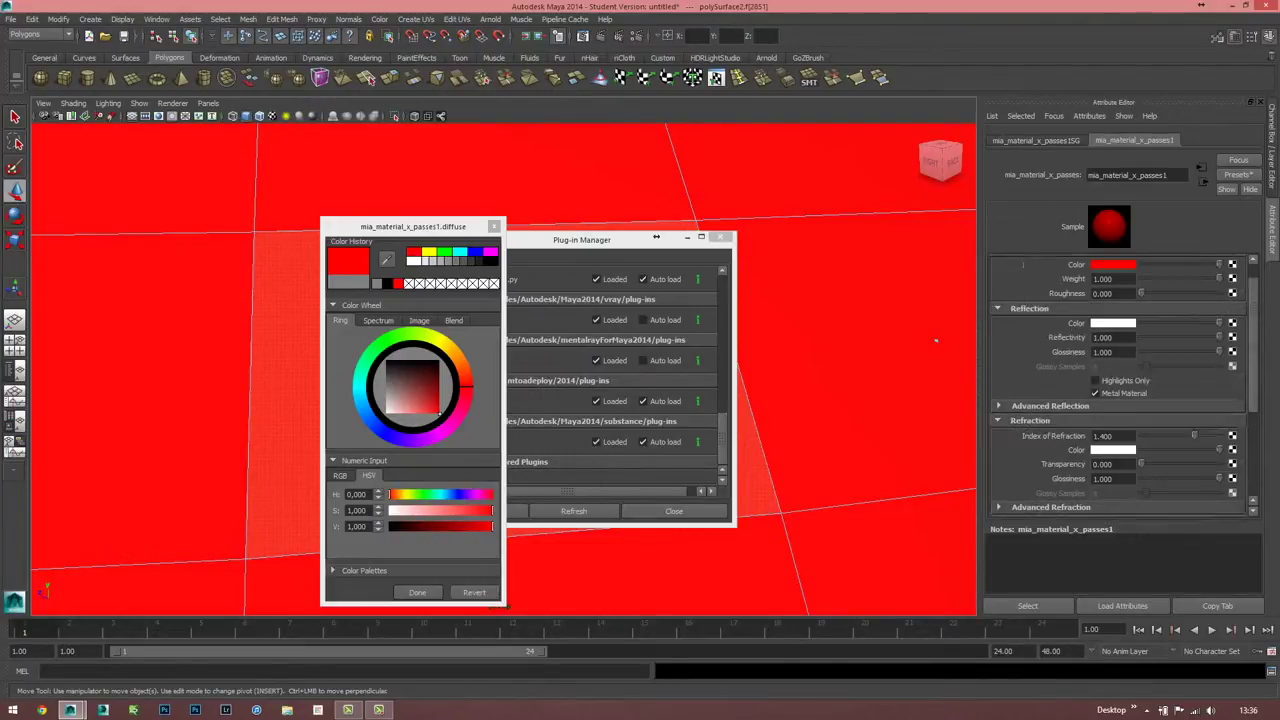
pyautogui.scroll(1, 1120, 400)
pyautogui.click(417, 592)
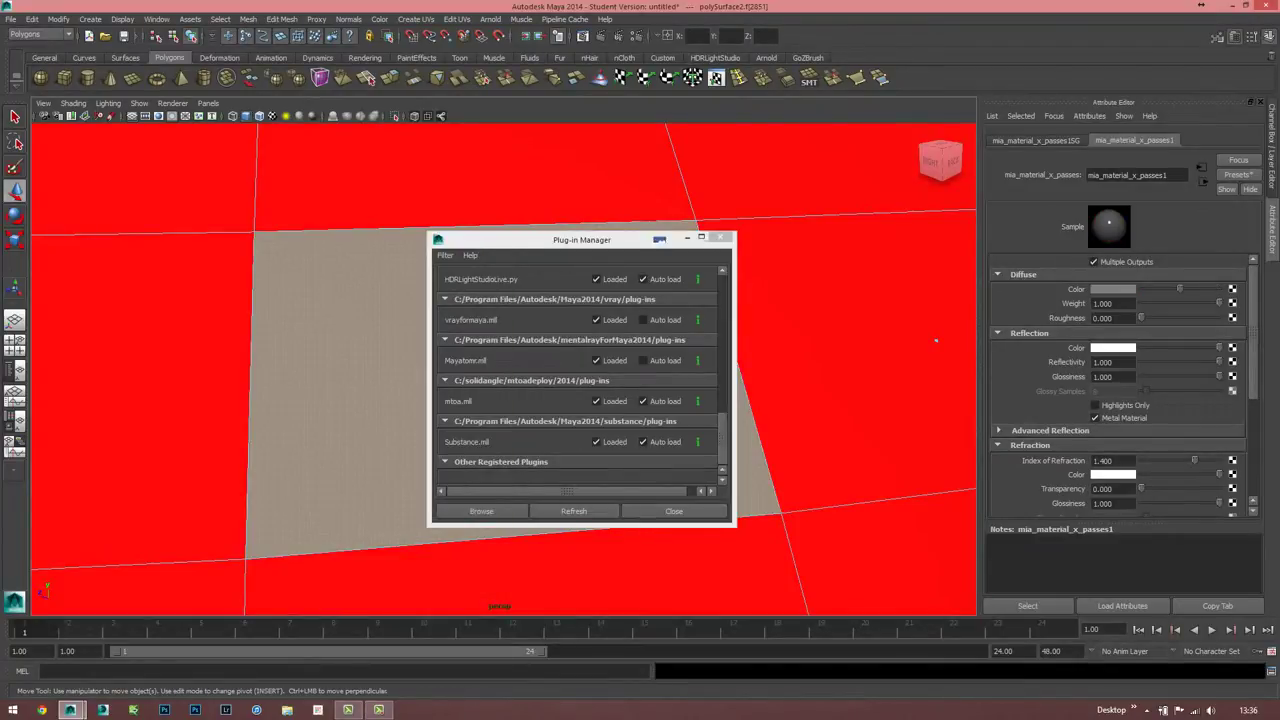
pyautogui.click(727, 237)
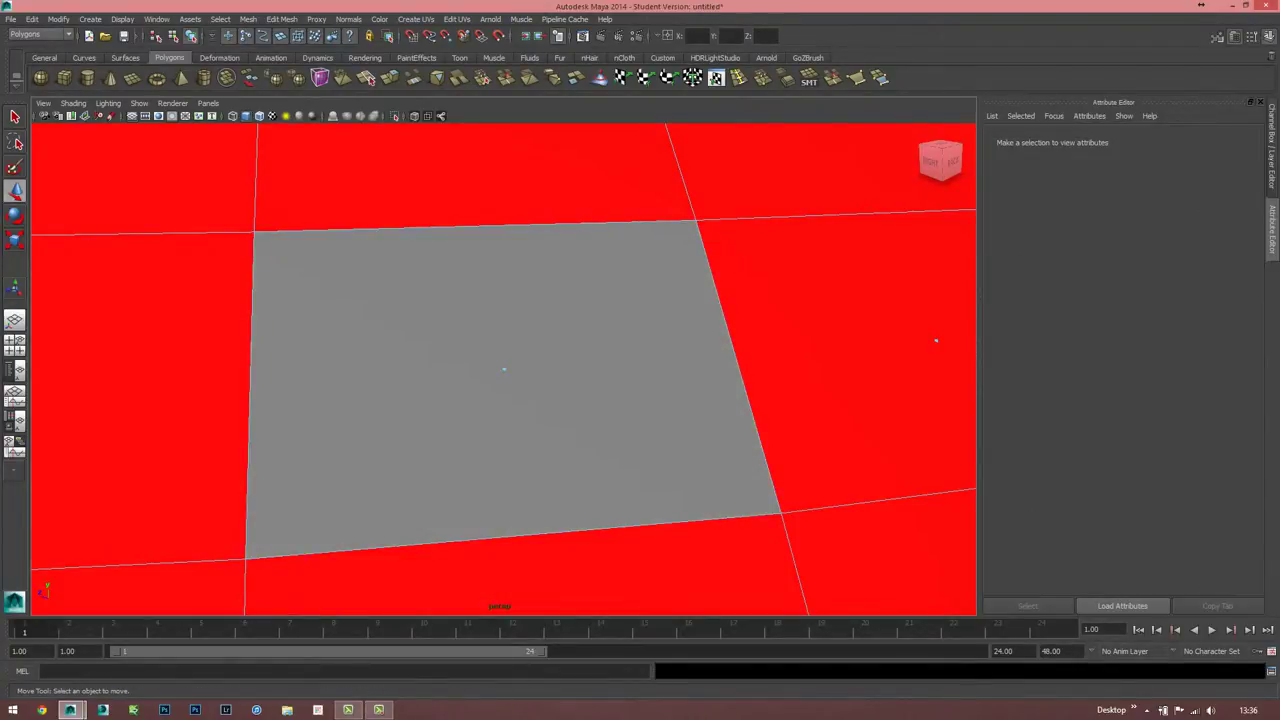
# - Reassign the existing red ROSSO material to the face
pyautogui.click(504, 369)
pyautogui.moveTo(590, 358); pyautogui.dragTo(586, 627, button='right')
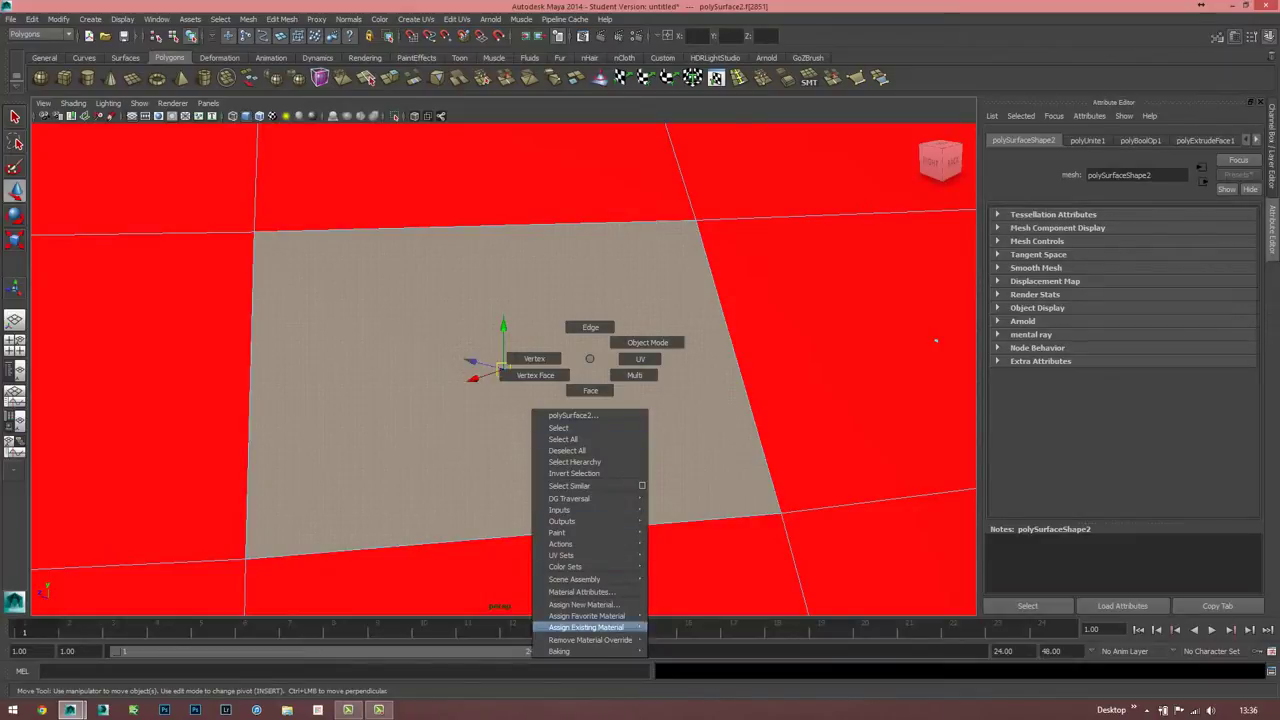
pyautogui.moveTo(586, 627)
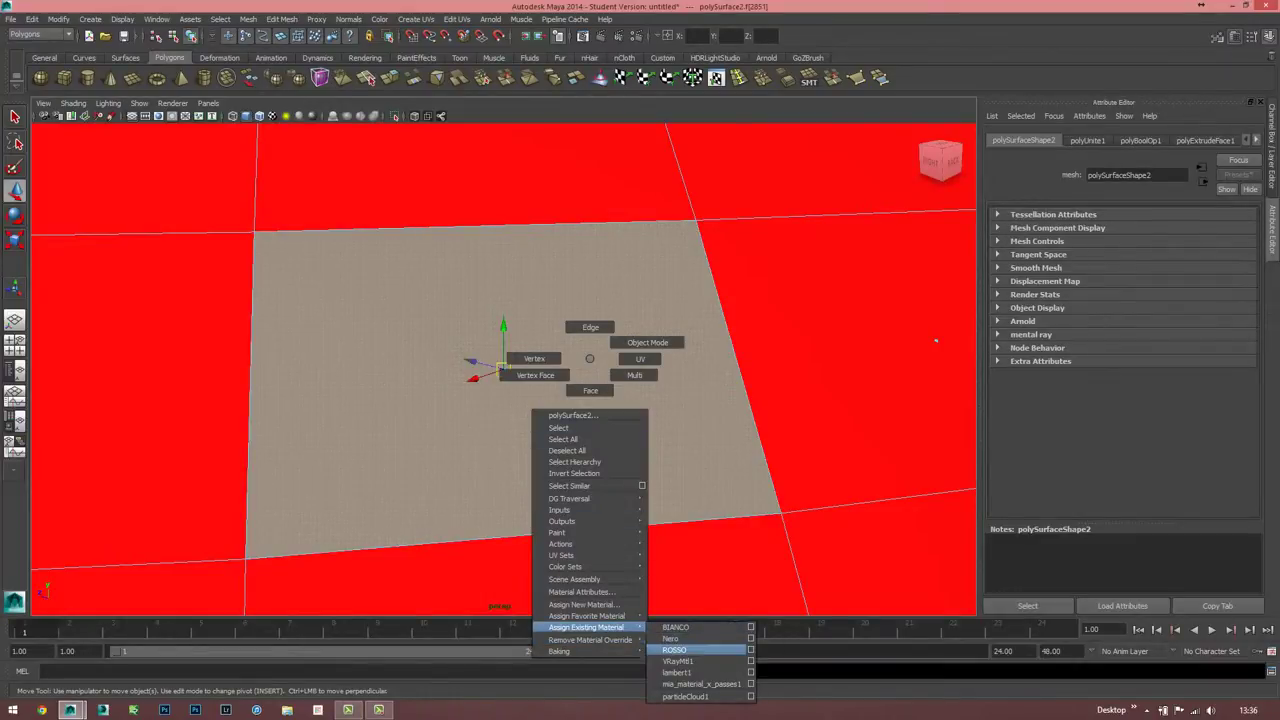
pyautogui.click(680, 650)
# - Frame the whole Pokéball in Object Mode and open the V-Ray Render Settings
pyautogui.click(936, 341)
pyautogui.press('f')
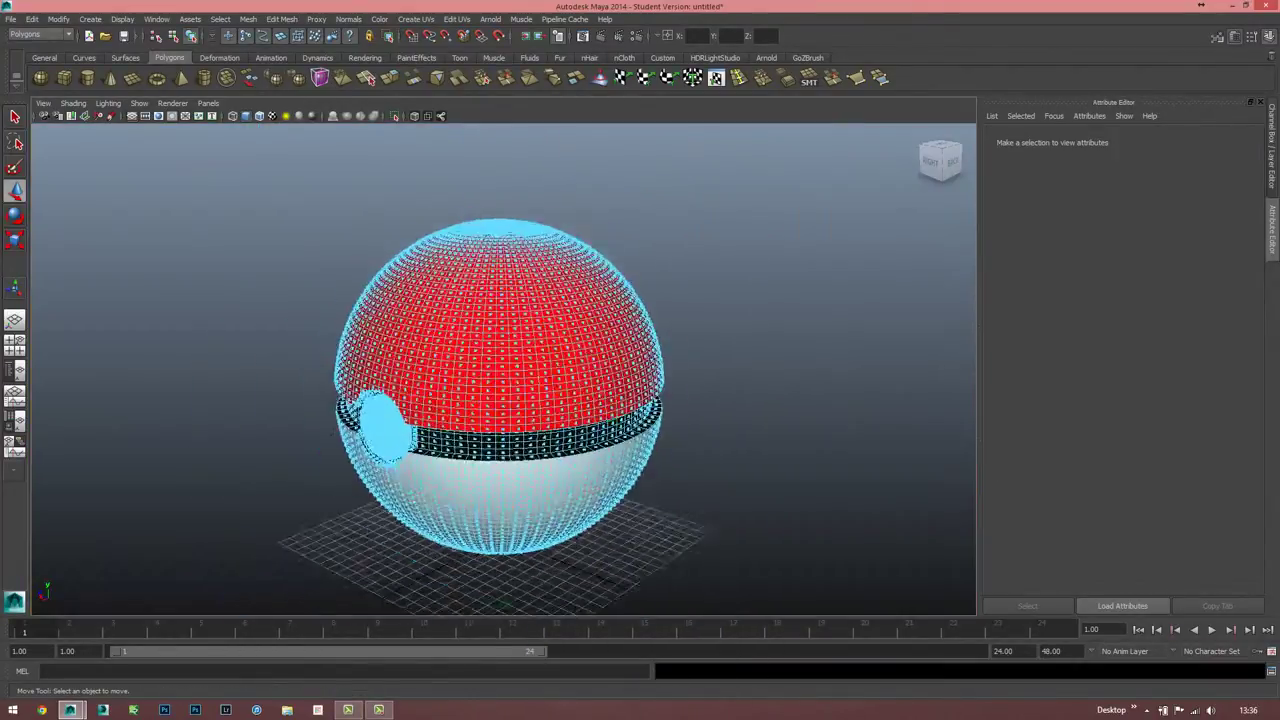
pyautogui.moveTo(543, 340); pyautogui.dragTo(588, 322, button='right')
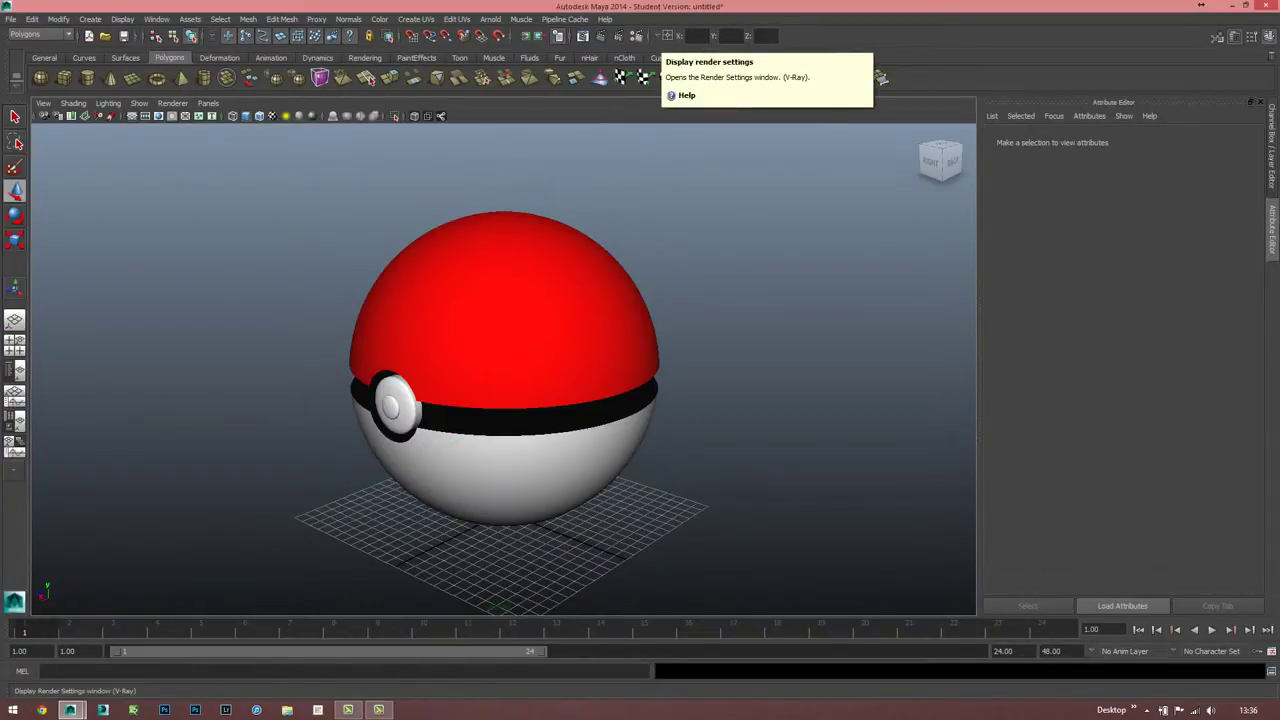
pyautogui.click(637, 36)
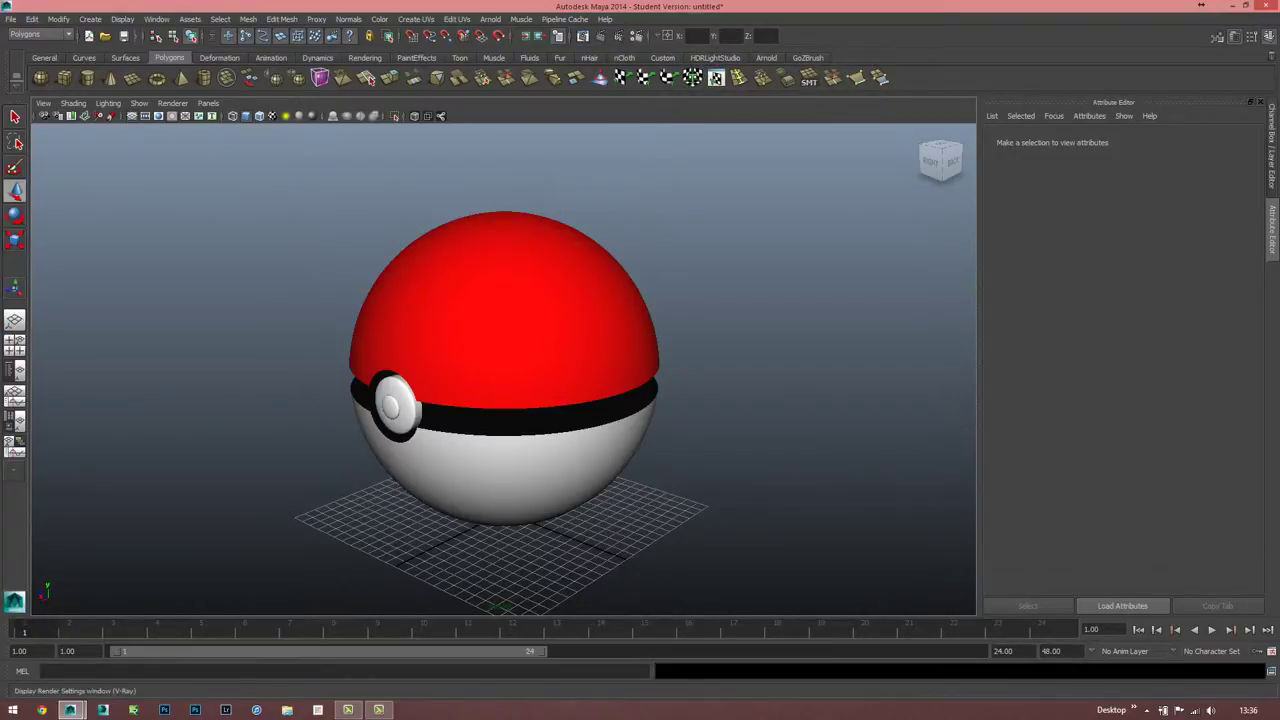
pyautogui.moveTo(900, 95); pyautogui.dragTo(422, 69)
# - Turn on GI, ambient occlusion and caustics under Indirect Illumination
pyautogui.click(497, 154)
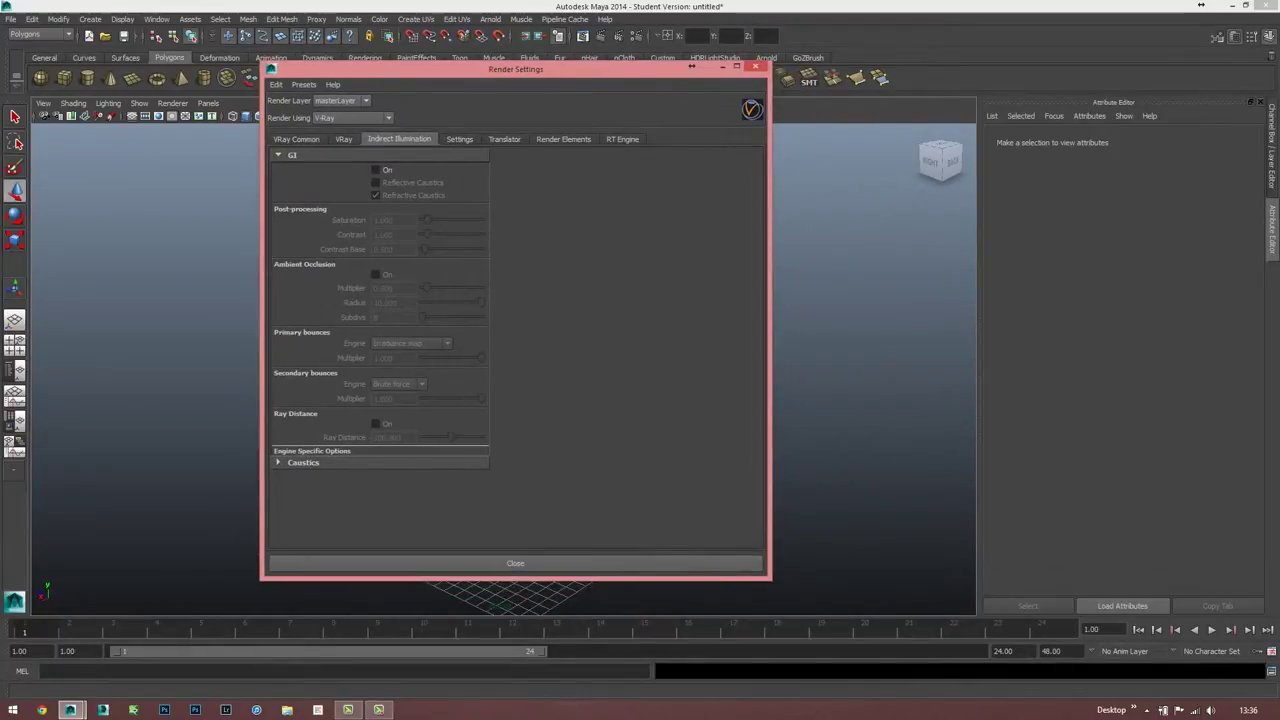
pyautogui.click(376, 170)
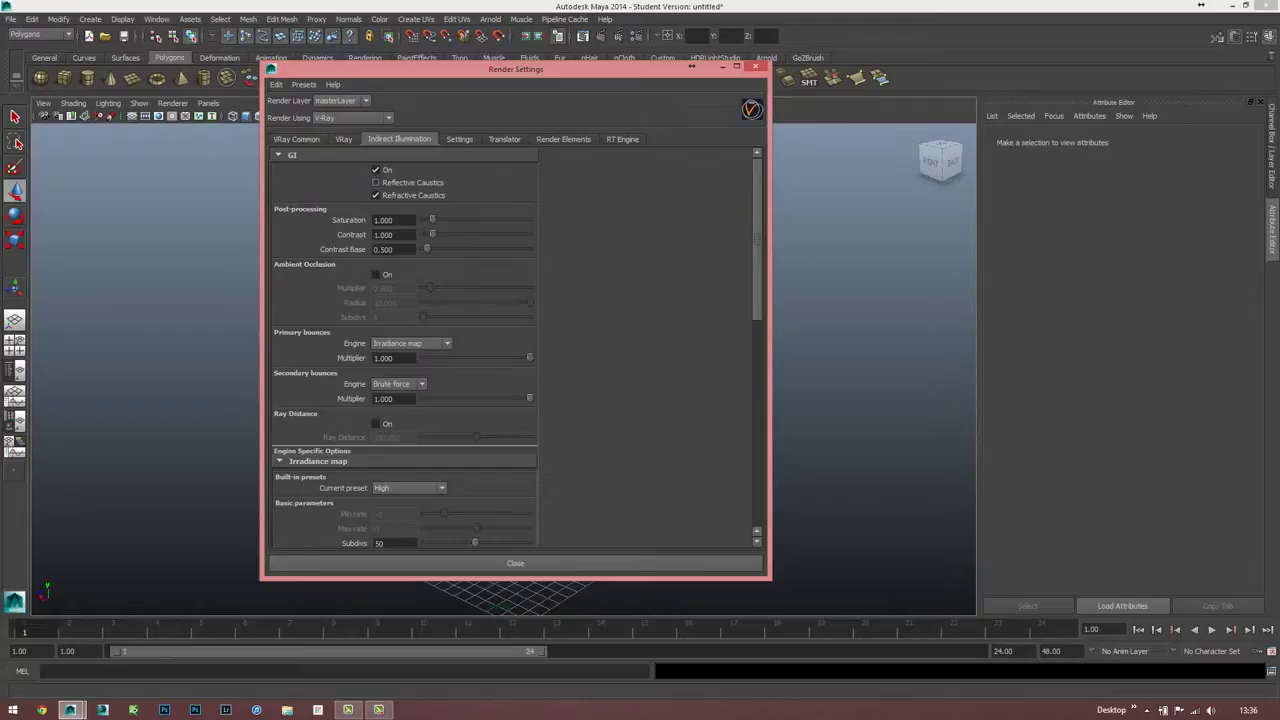
pyautogui.click(376, 274)
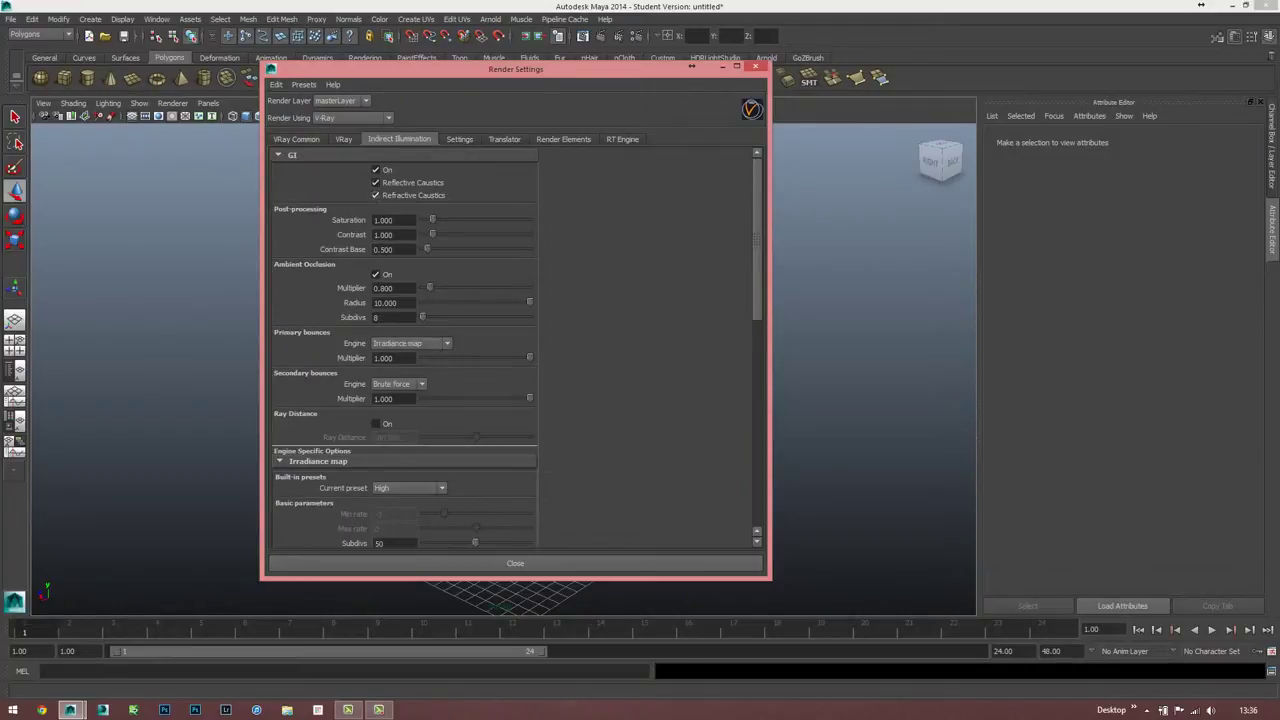
pyautogui.scroll(-10, 405, 345)
pyautogui.click(303, 538)
pyautogui.scroll(-5, 405, 400)
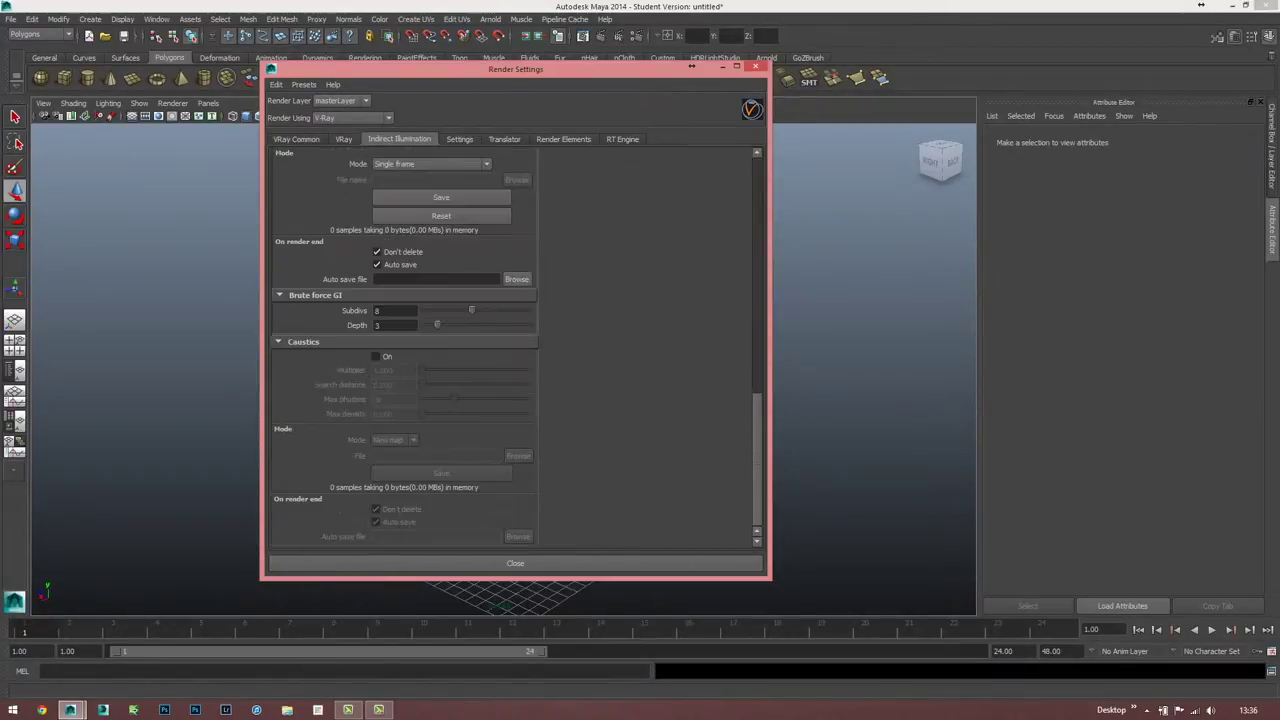
pyautogui.click(376, 356)
pyautogui.scroll(15, 405, 350)
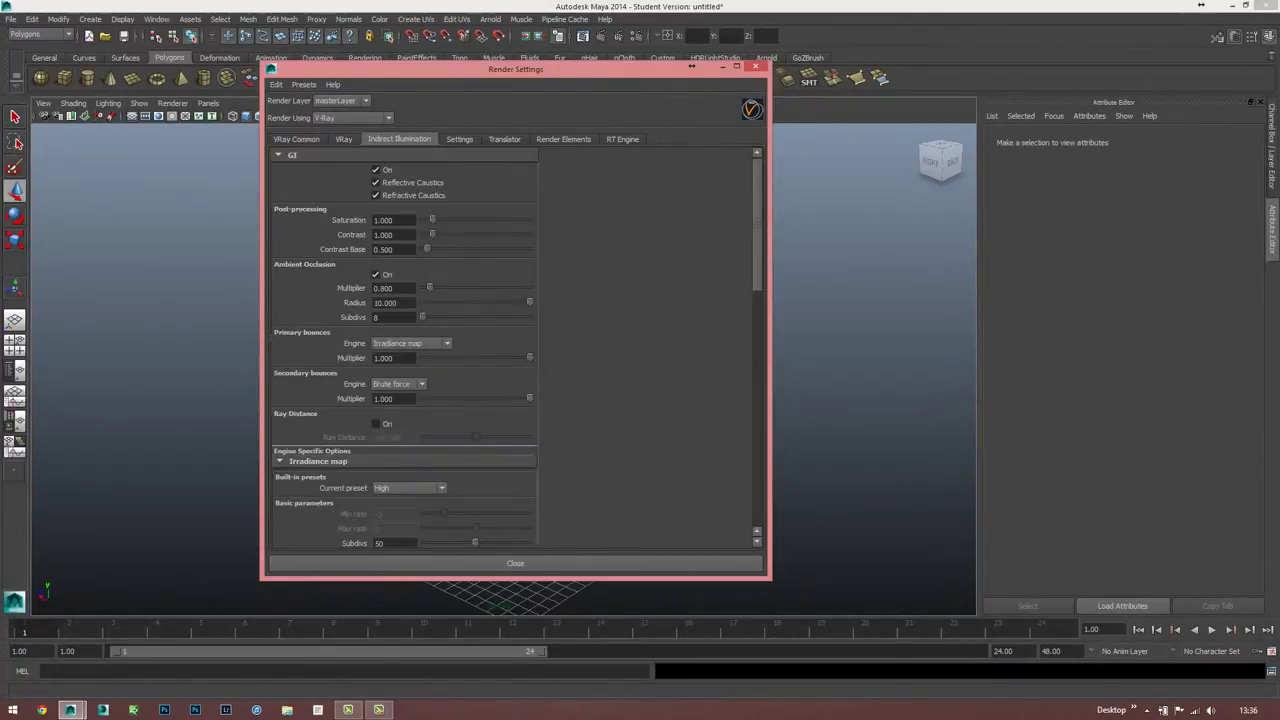
pyautogui.scroll(-8, 405, 345)
pyautogui.scroll(-7, 405, 345)
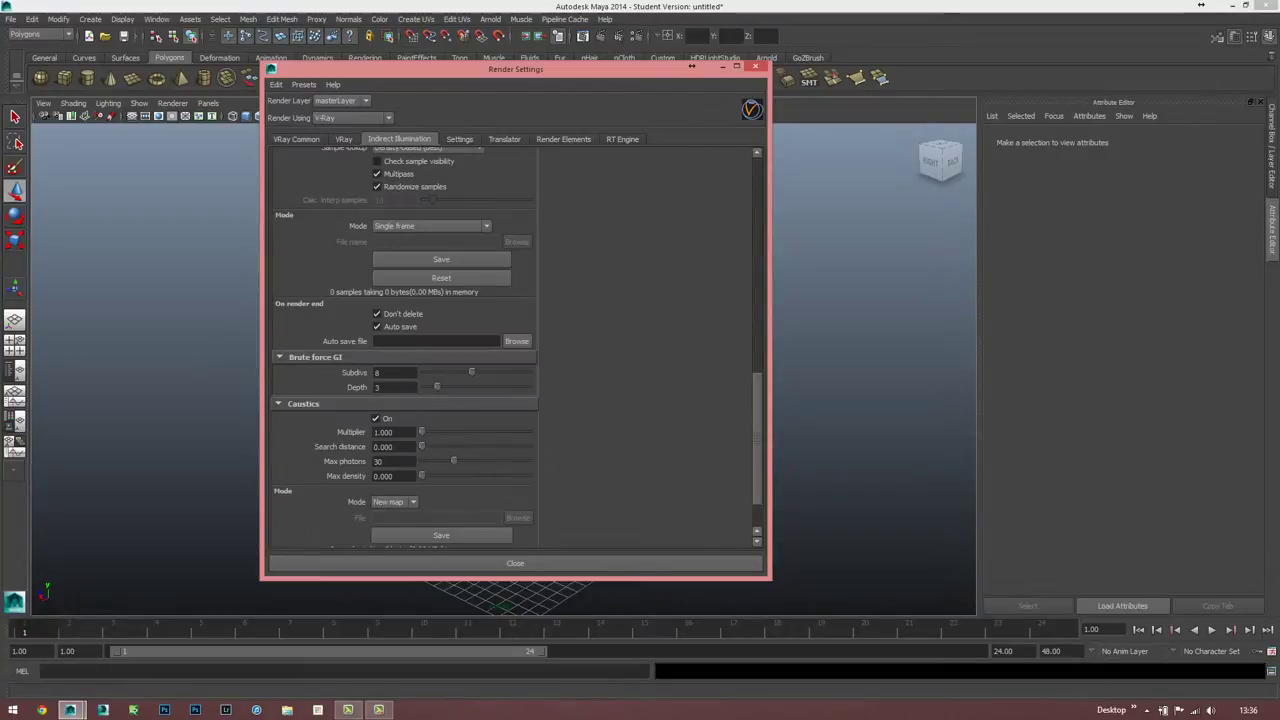
pyautogui.scroll(6, 405, 345)
pyautogui.scroll(5, 405, 345)
pyautogui.scroll(3, 405, 345)
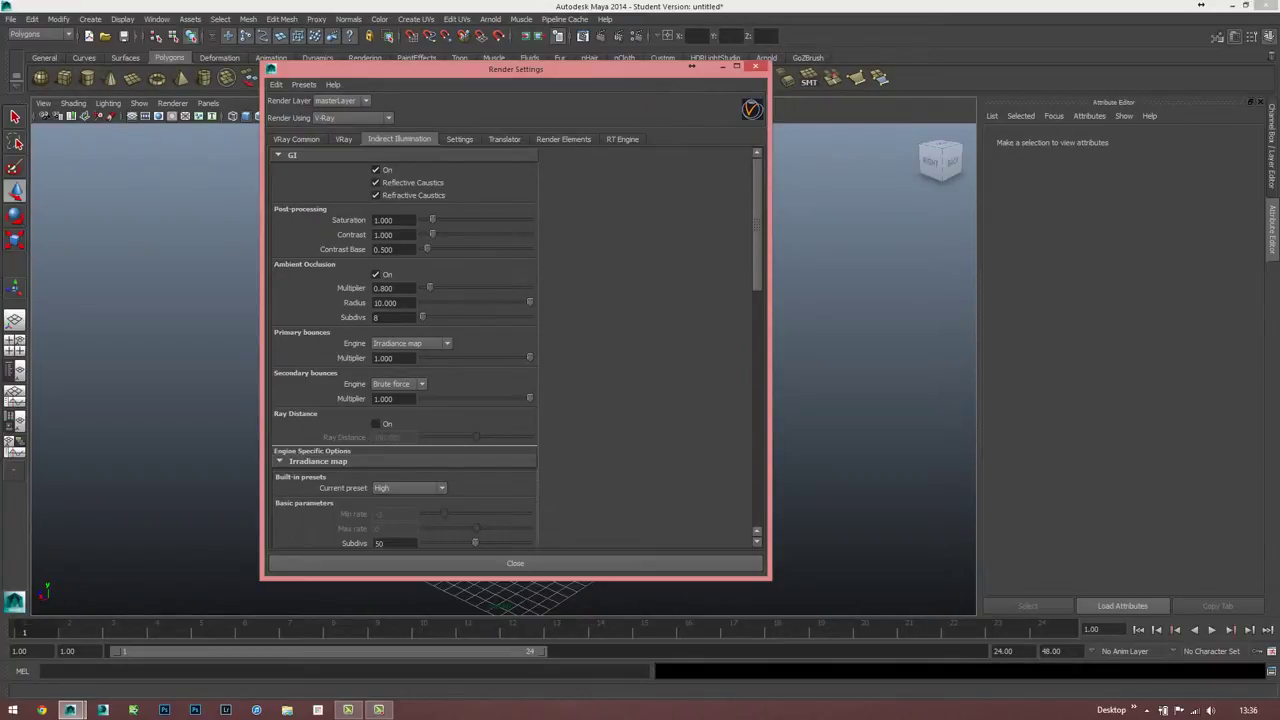
pyautogui.scroll(-1, 405, 345)
pyautogui.scroll(-2, 405, 345)
pyautogui.scroll(1, 405, 345)
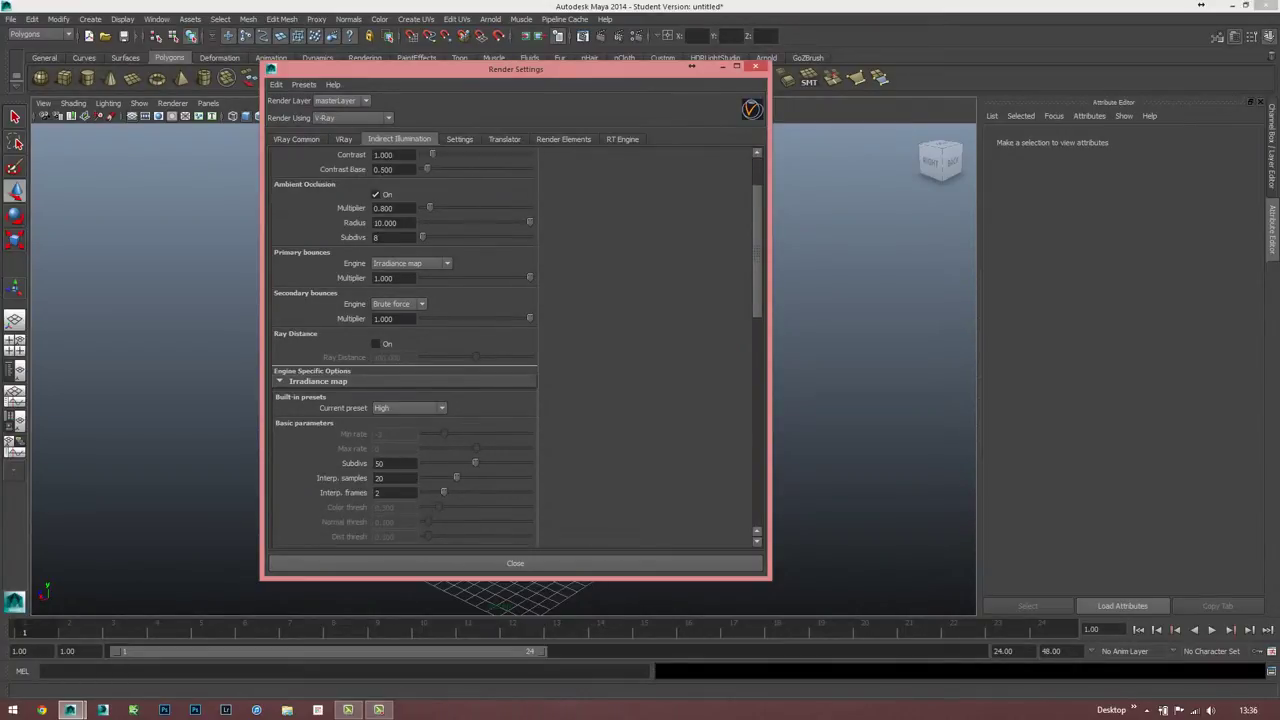
# - Set the ambient occlusion subdivs to 16
pyautogui.click(378, 237)
pyautogui.write('16')
pyautogui.click(343, 139)
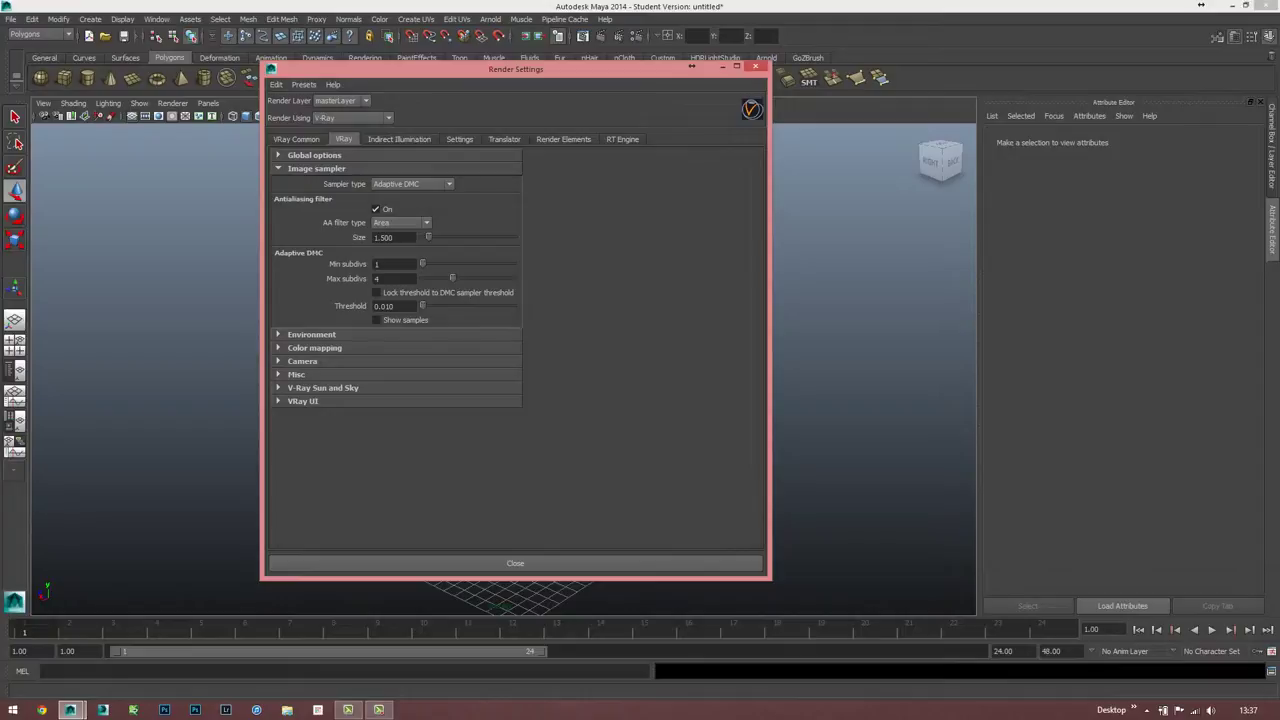
# - Turn on V-Ray's Override Environment and start choosing a background texture node
pyautogui.click(311, 334)
pyautogui.click(316, 168)
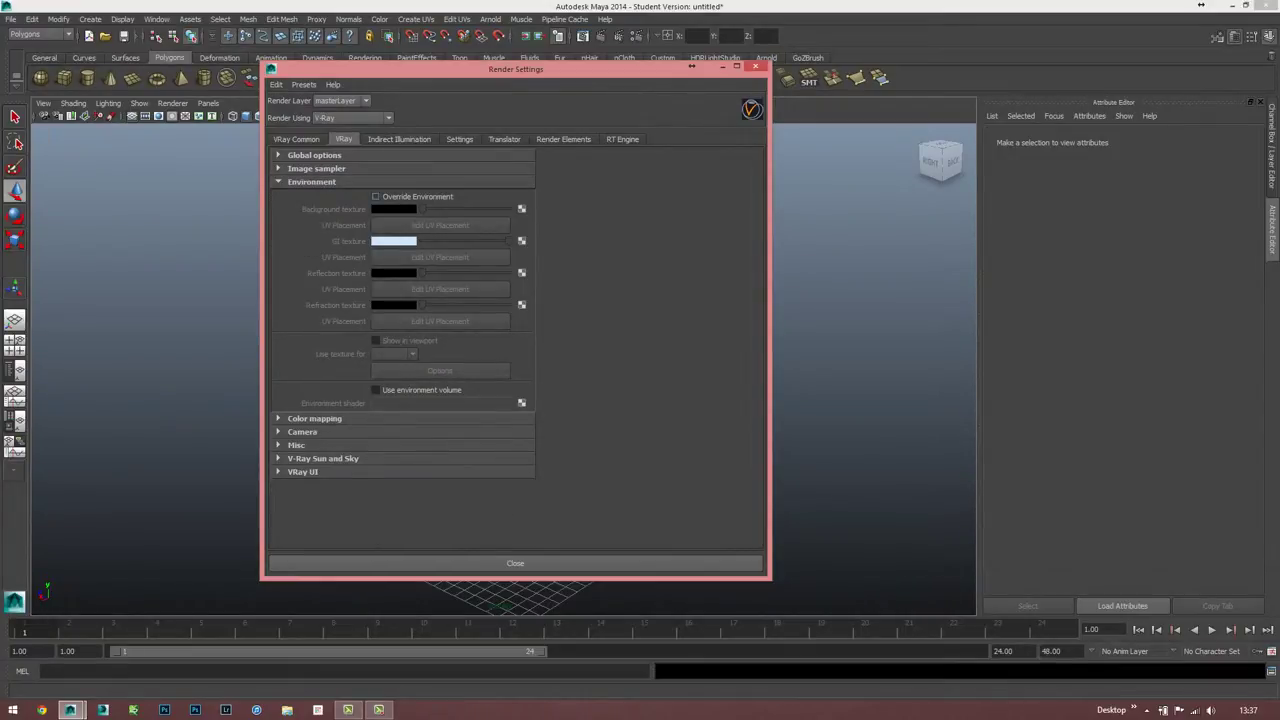
pyautogui.click(375, 196)
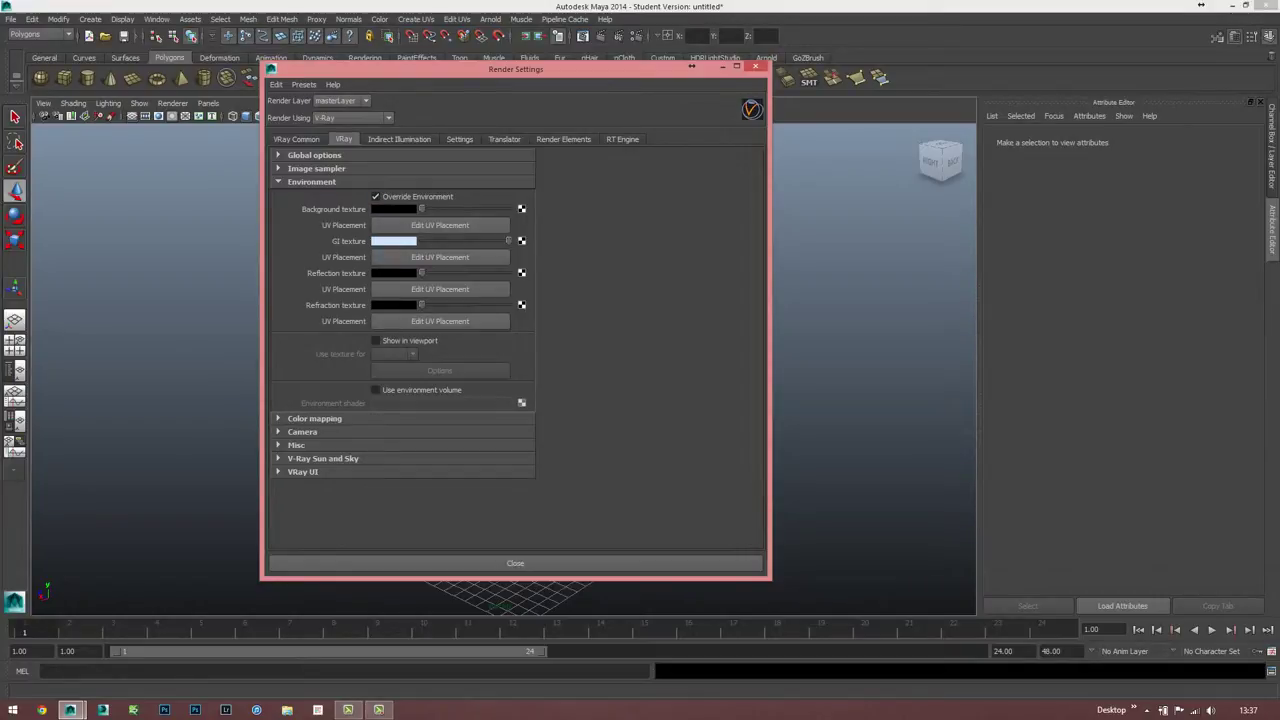
pyautogui.click(521, 208)
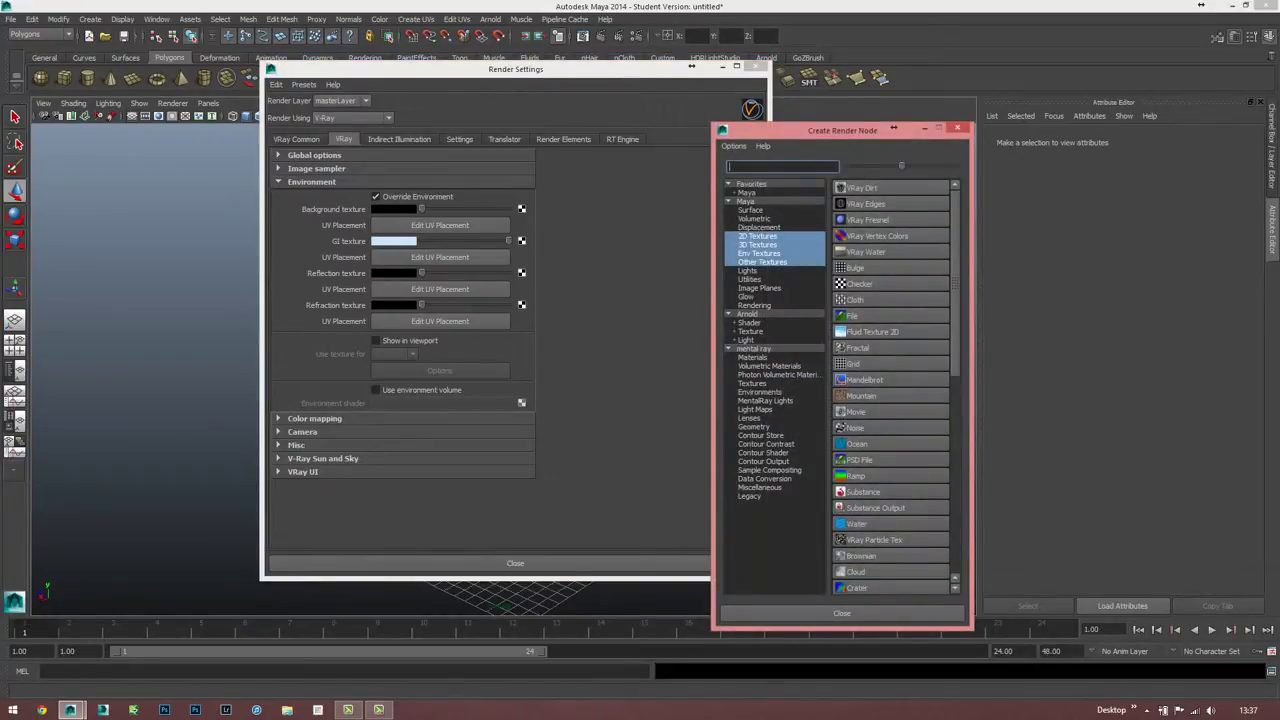
# - Create a file1 texture loading sky_cloudy_free.hdr from Desktop > TUTORIAL POKè
pyautogui.moveTo(893, 128); pyautogui.dragTo(869, 87)
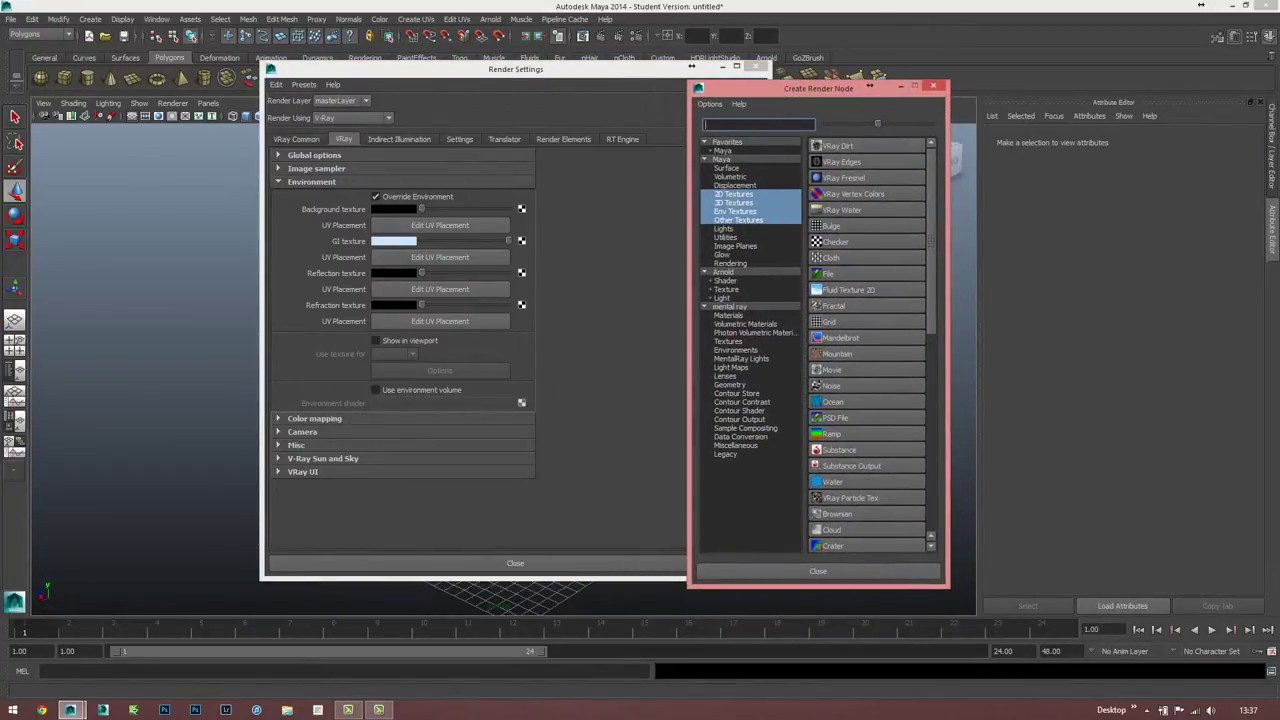
pyautogui.click(828, 273)
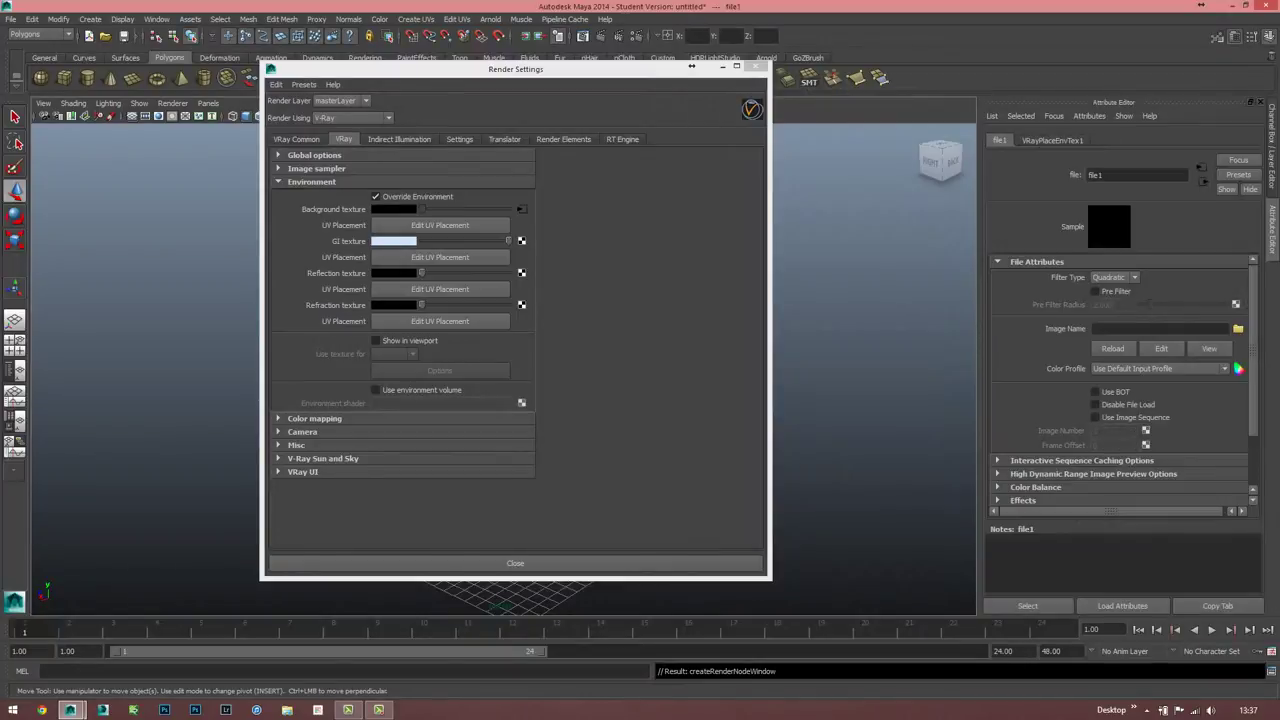
pyautogui.click(1238, 328)
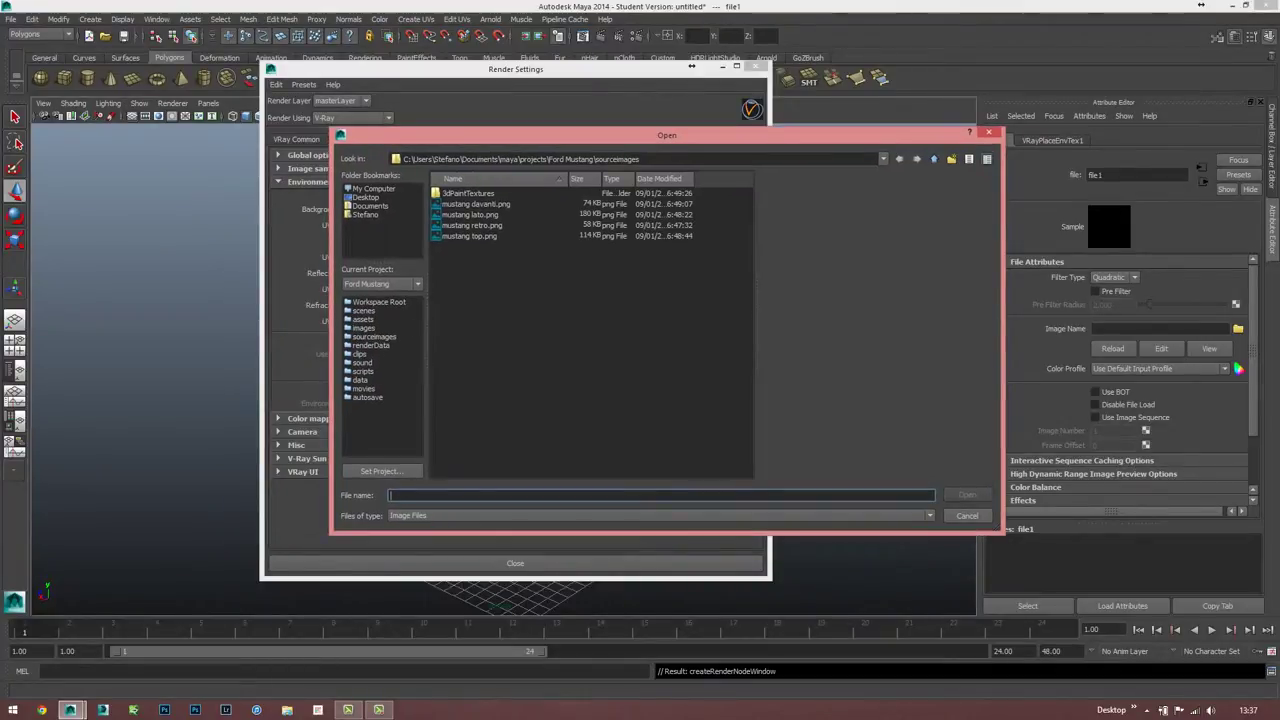
pyautogui.click(366, 197)
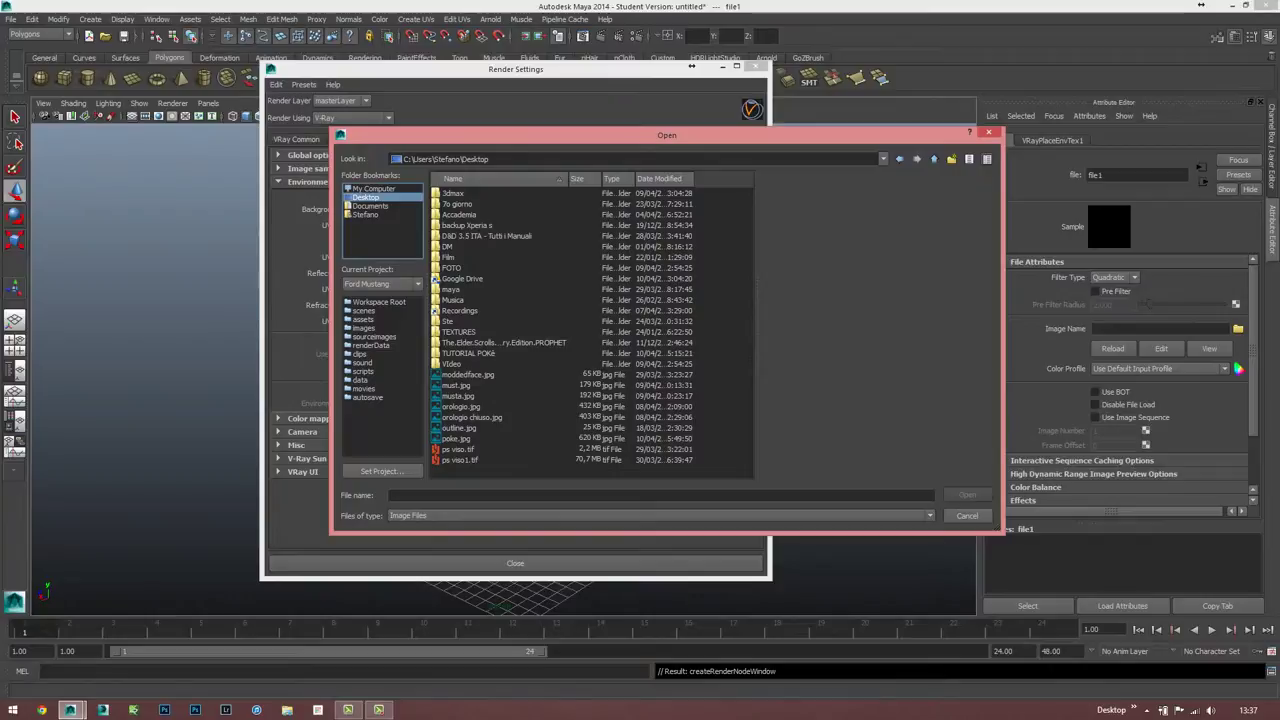
pyautogui.doubleClick(468, 353)
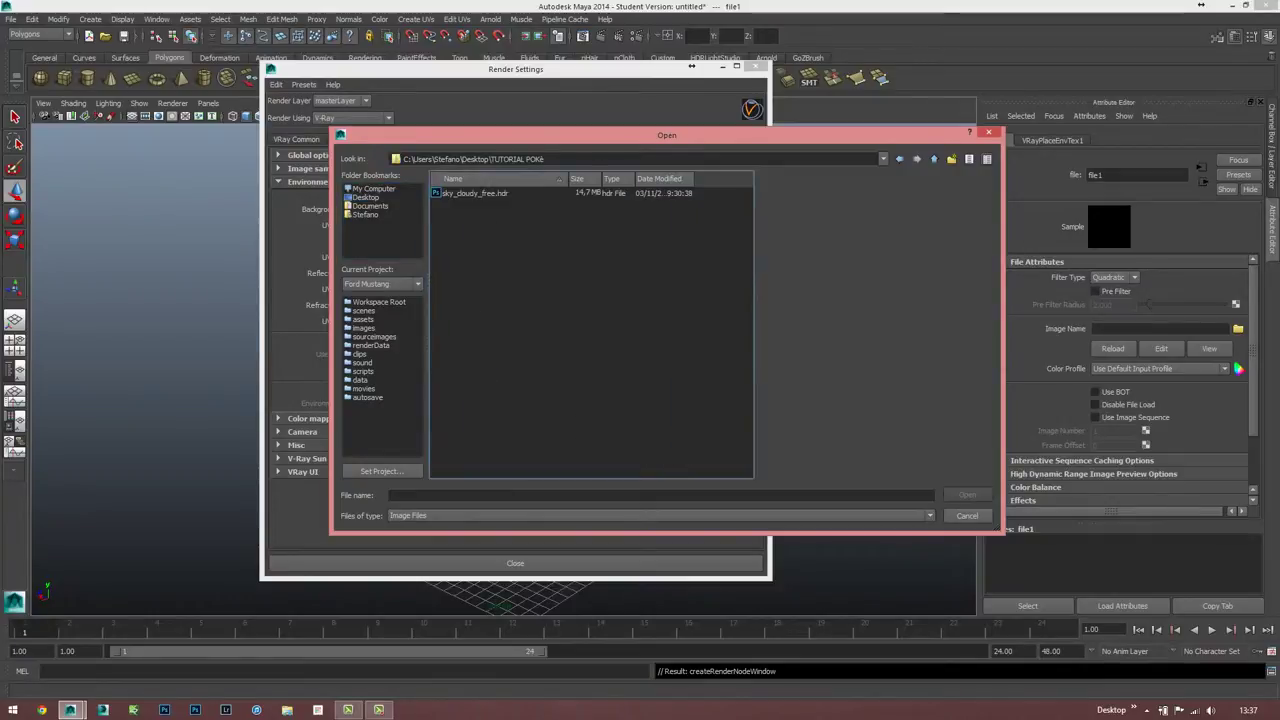
pyautogui.click(475, 193)
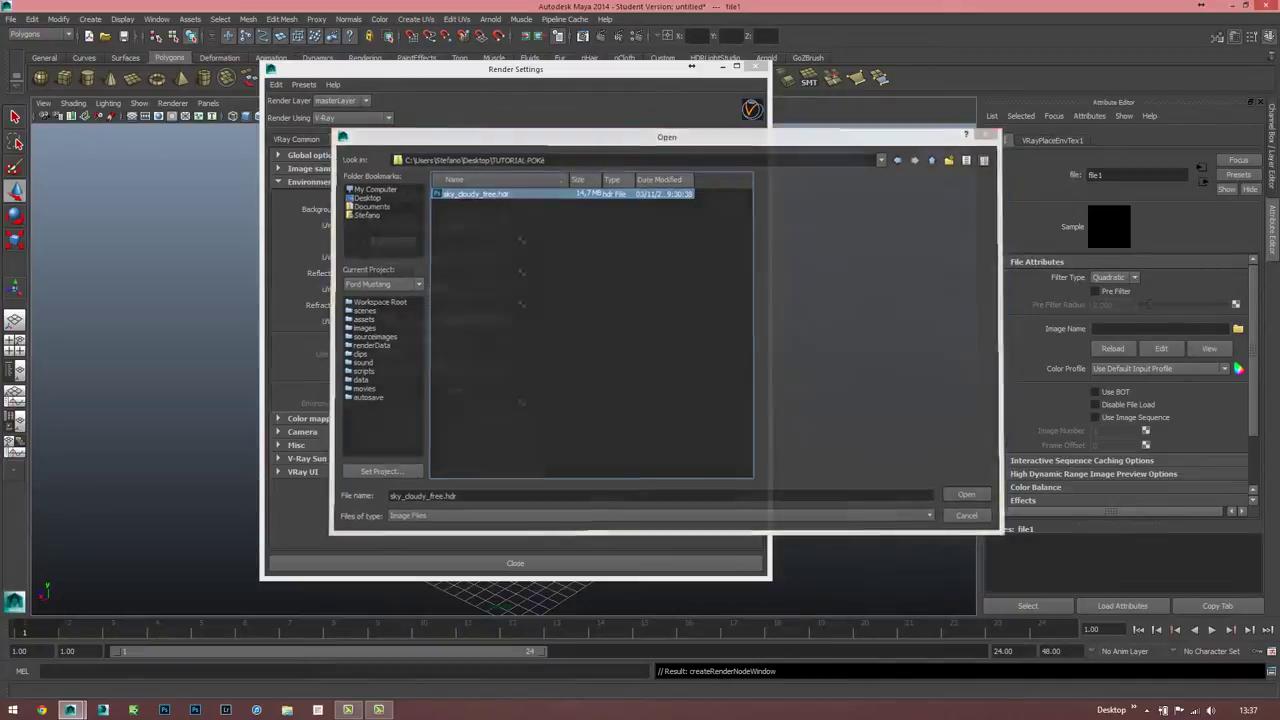
pyautogui.press('Return')
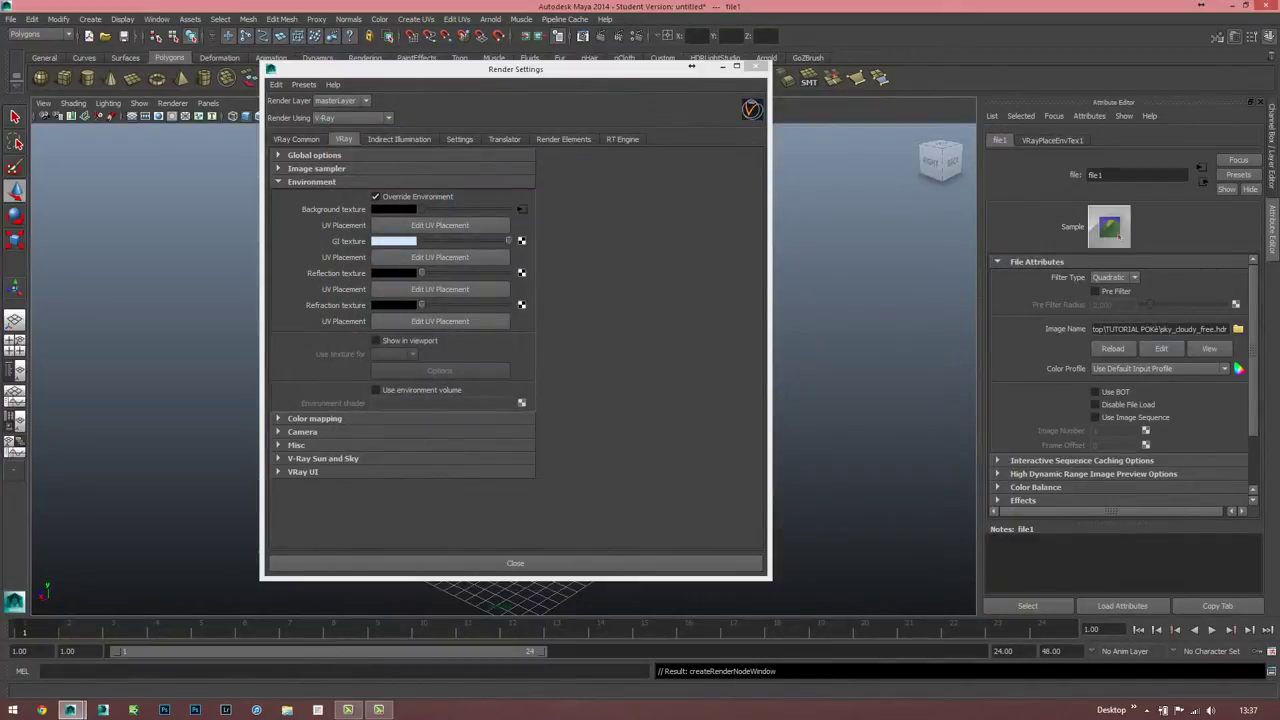
# - Open Hypershade beside the render settings, showing the scene's texture nodes
pyautogui.moveTo(515, 69)
pyautogui.mouseDown()
pyautogui.moveTo(957, 103)
pyautogui.moveTo(925, 109)
pyautogui.mouseUp()
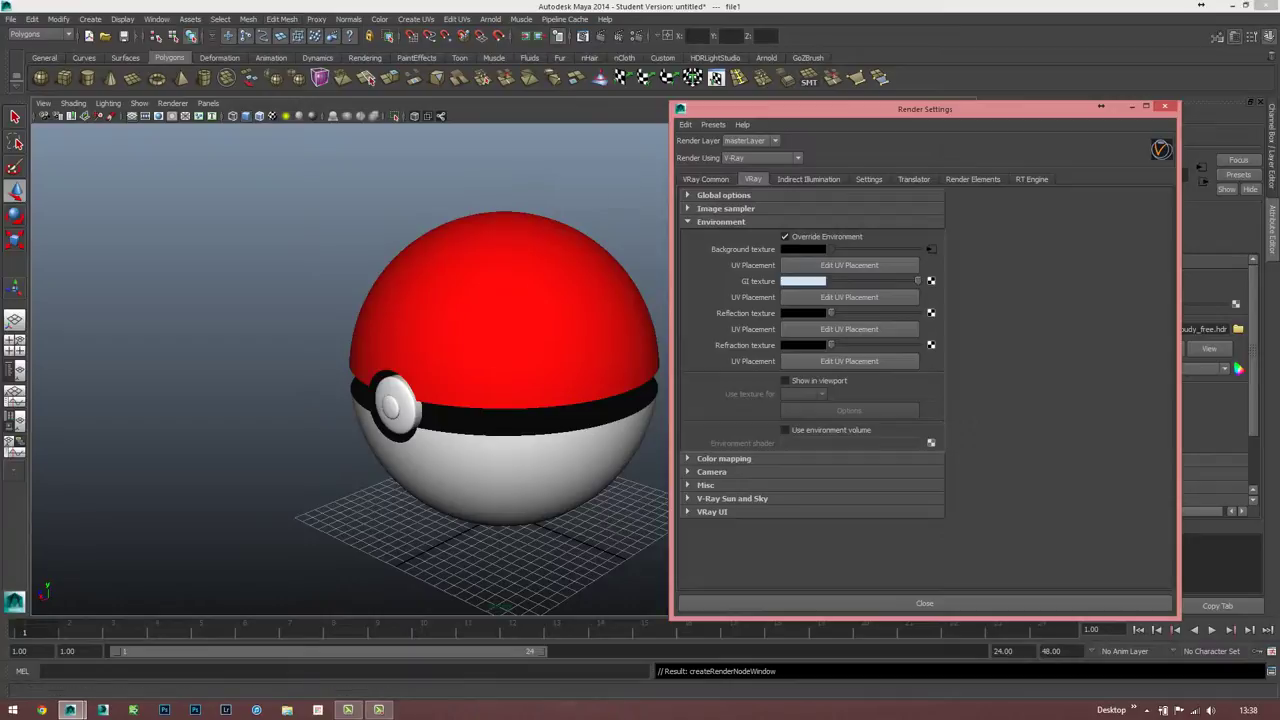
pyautogui.click(157, 19)
pyautogui.moveTo(186, 51)
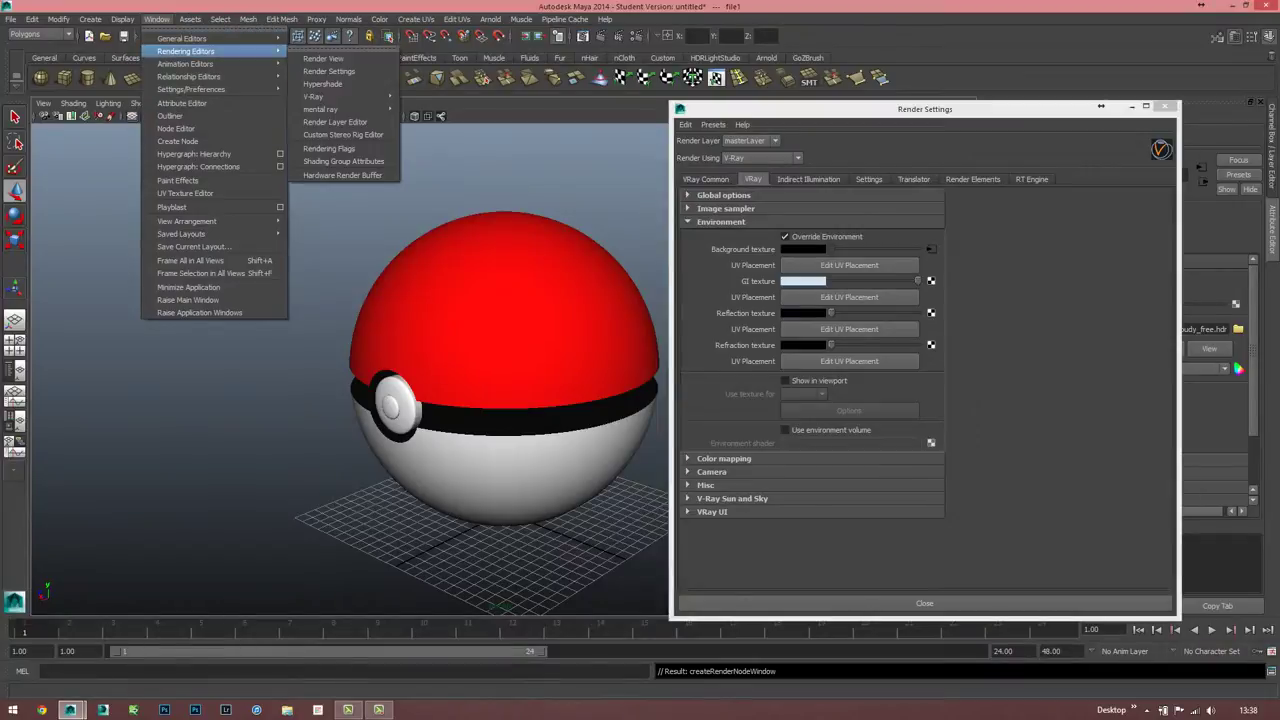
pyautogui.click(330, 84)
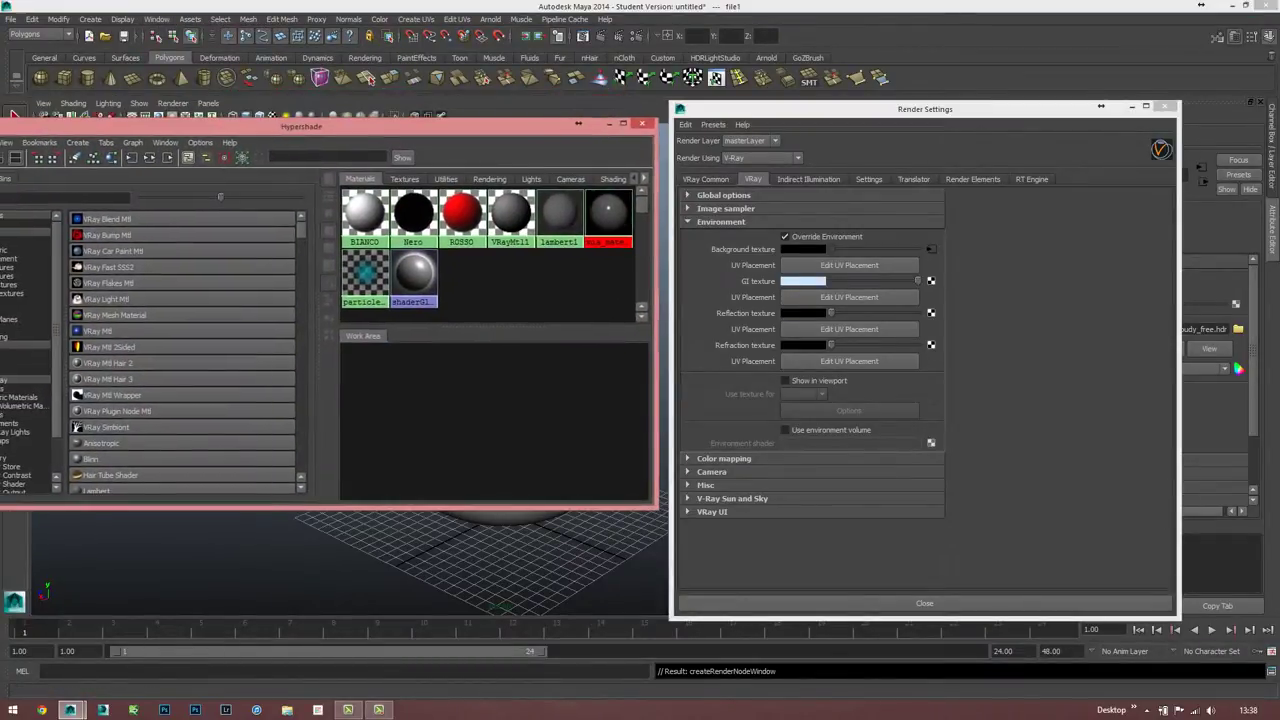
pyautogui.moveTo(656, 300); pyautogui.dragTo(571, 300)
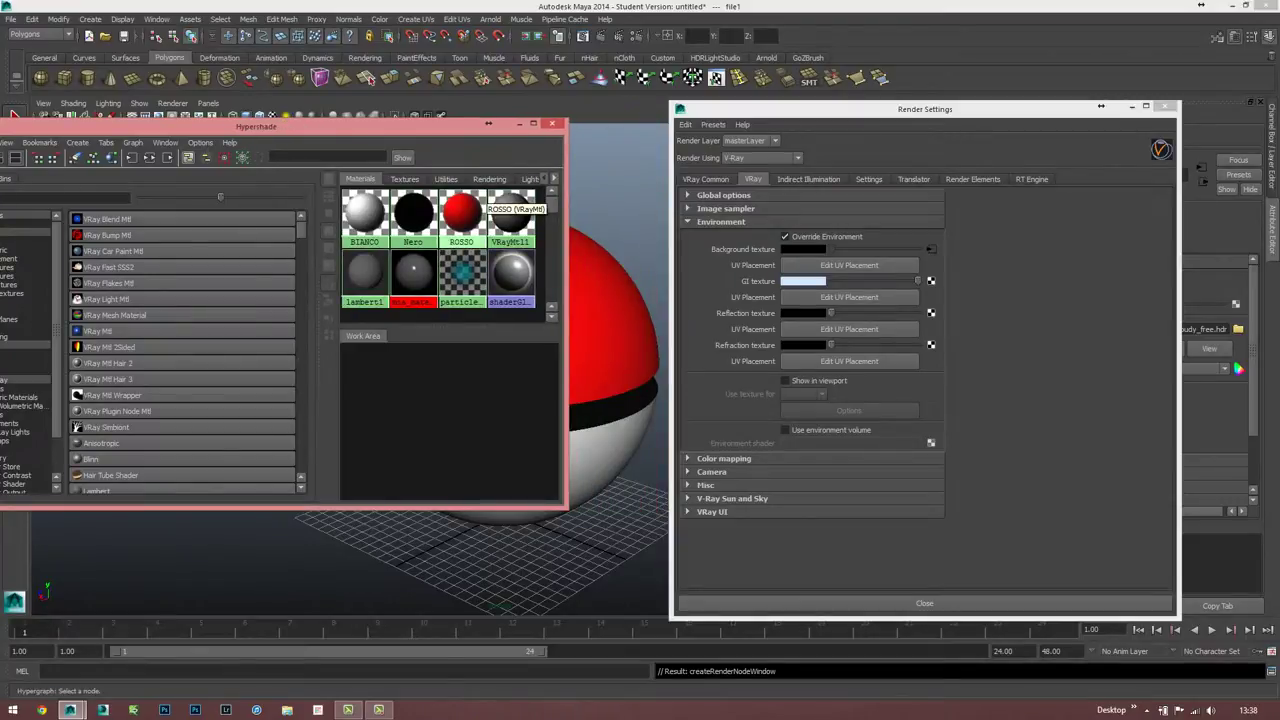
pyautogui.moveTo(400, 126); pyautogui.dragTo(452, 126)
pyautogui.click(461, 179)
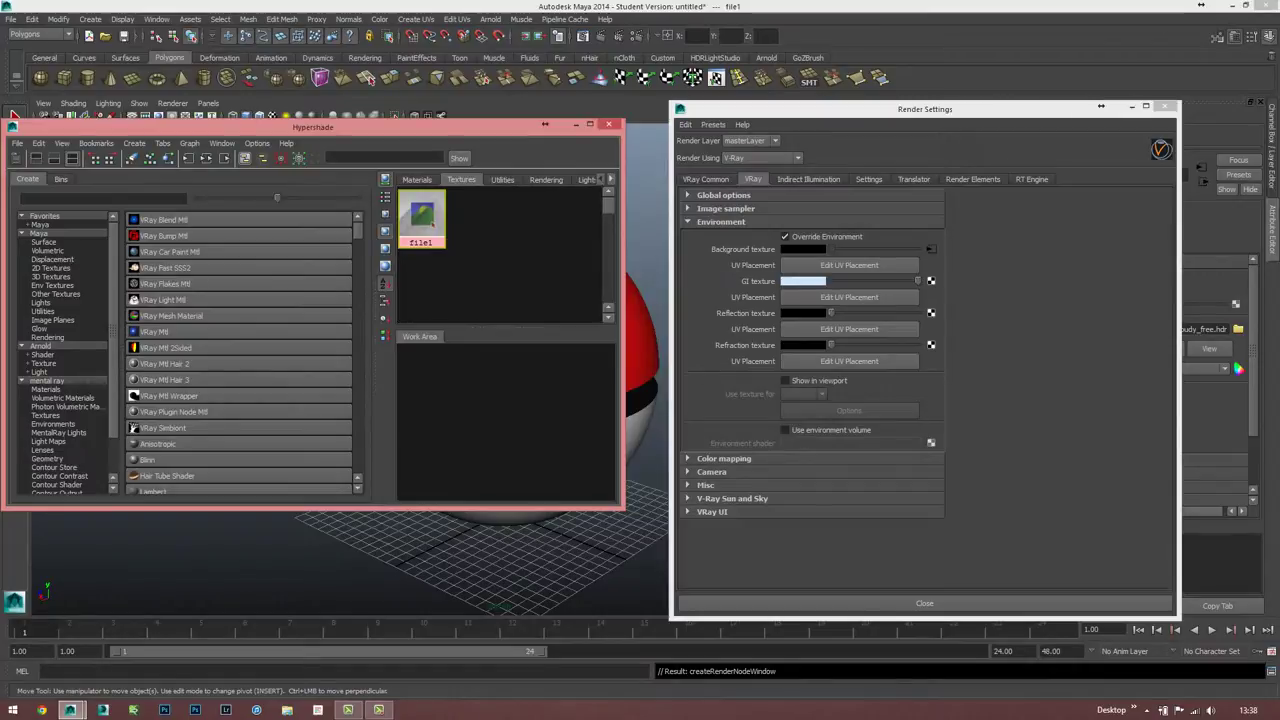
# - Connect file1 to the GI, reflection and refraction environment texture slots
pyautogui.moveTo(421, 215); pyautogui.dragTo(803, 281, button='middle')
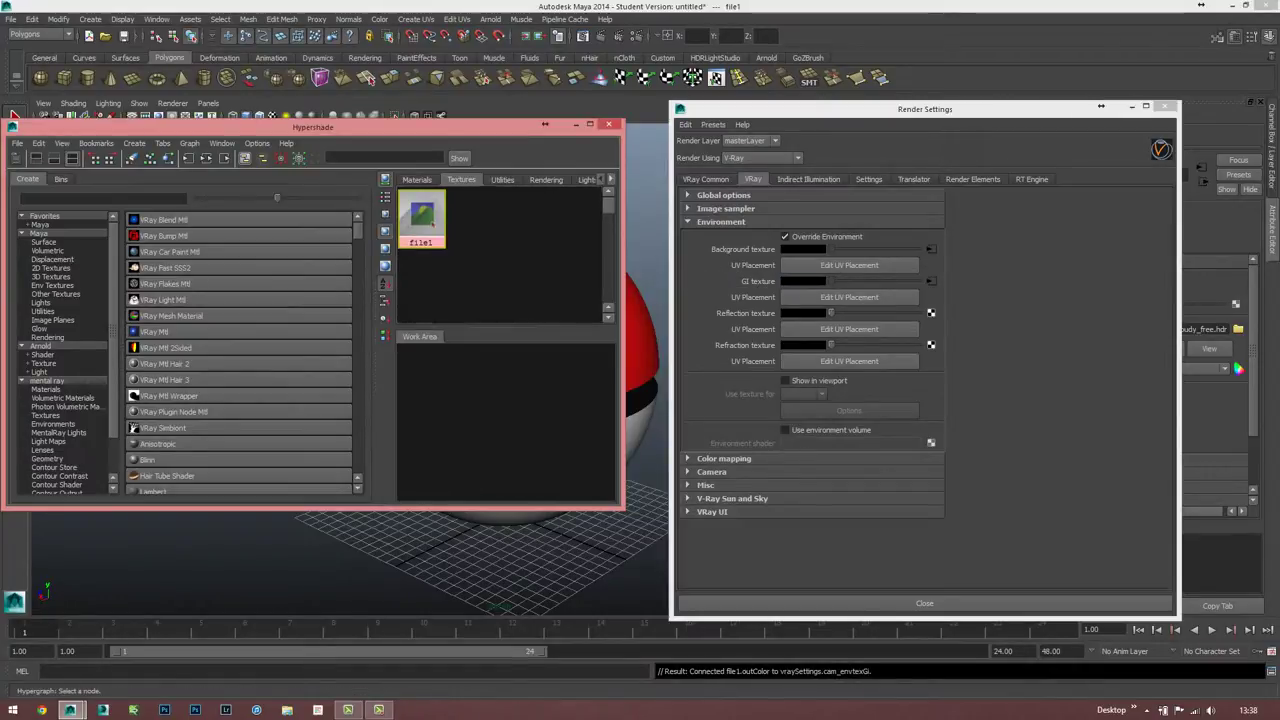
pyautogui.moveTo(421, 215); pyautogui.dragTo(803, 313, button='middle')
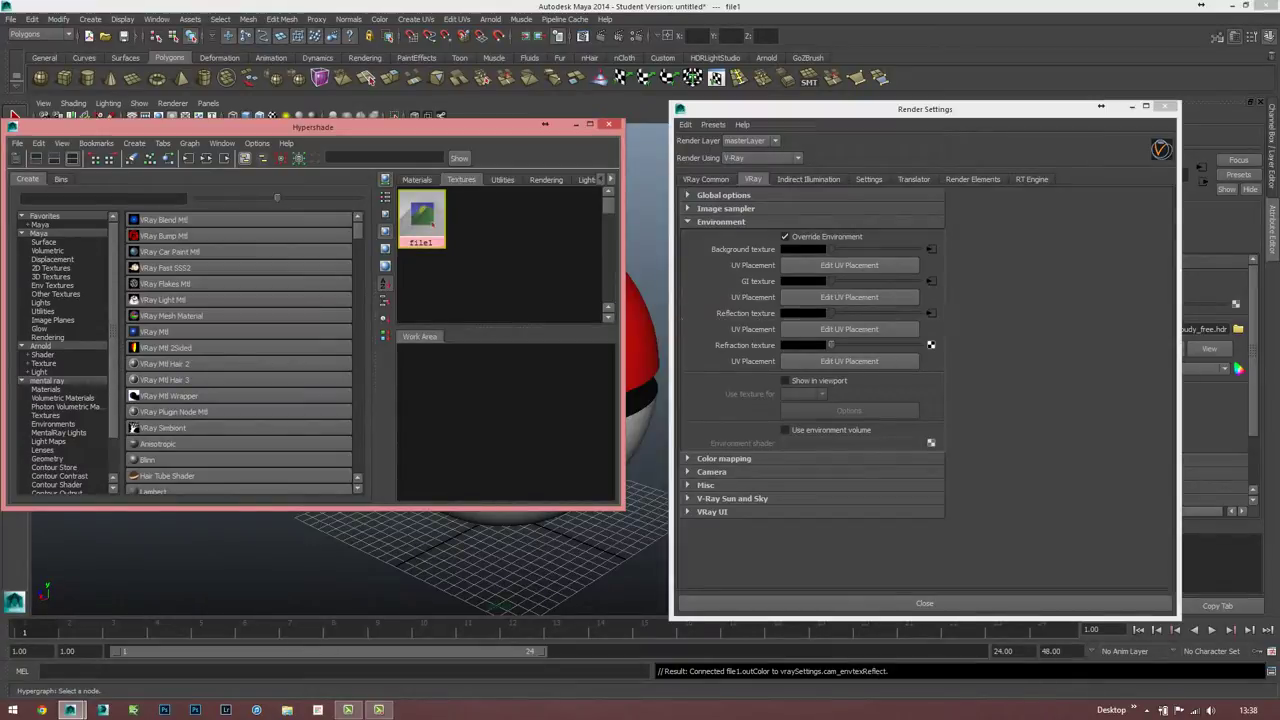
pyautogui.moveTo(421, 215); pyautogui.dragTo(803, 345, button='middle')
pyautogui.click(609, 124)
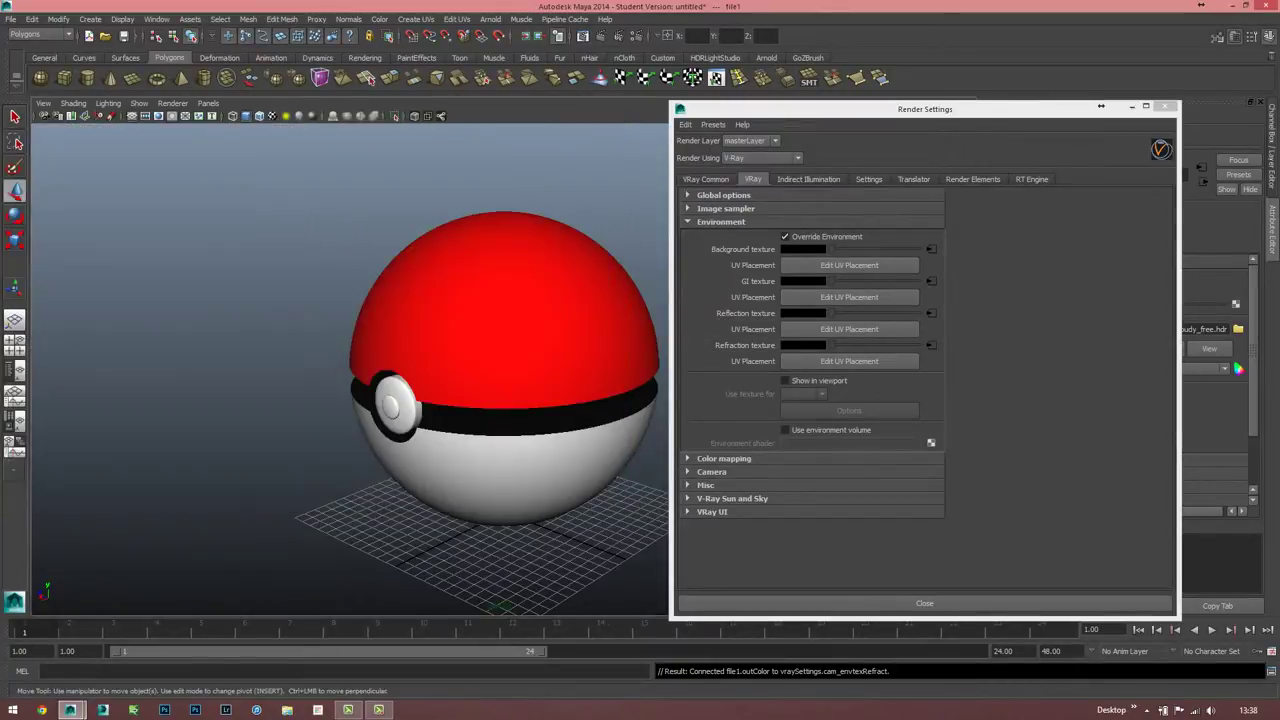
# - Render a V-Ray test of the Pokéball over the cloudy-sky HDR
pyautogui.click(368, 78)
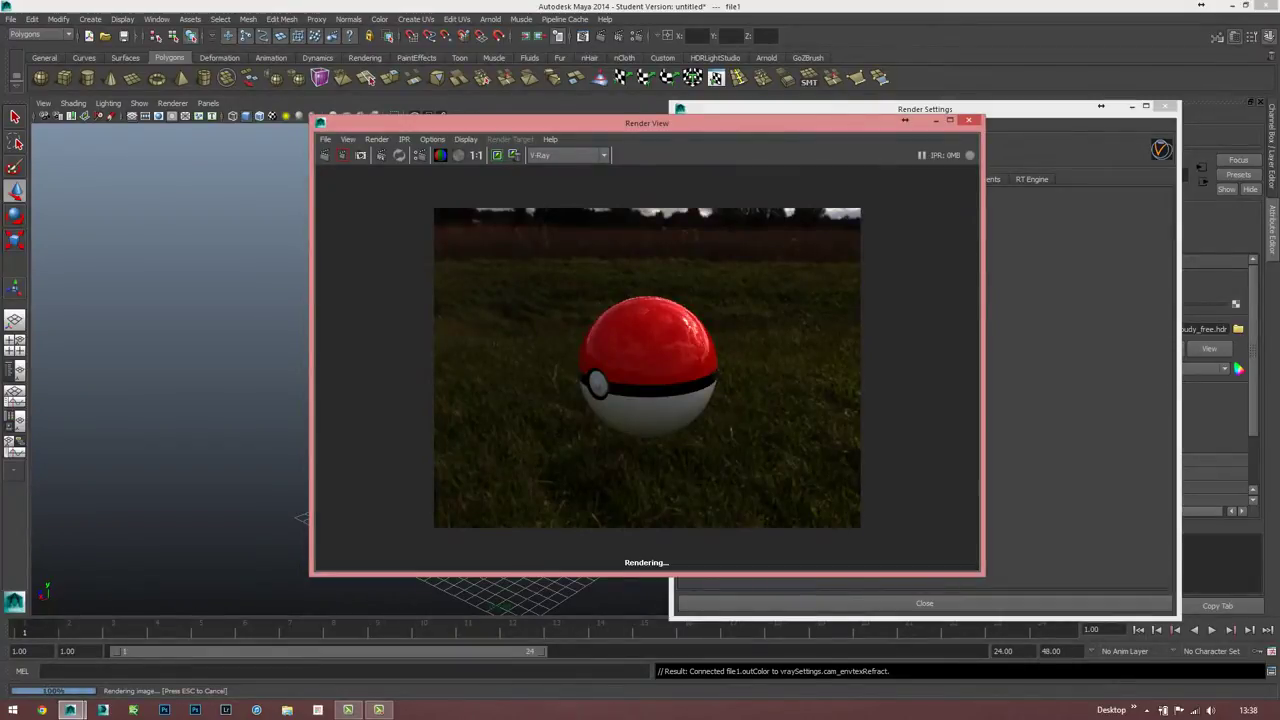
pyautogui.moveTo(646, 123); pyautogui.dragTo(496, 85)
pyautogui.scroll(5, 497, 330)
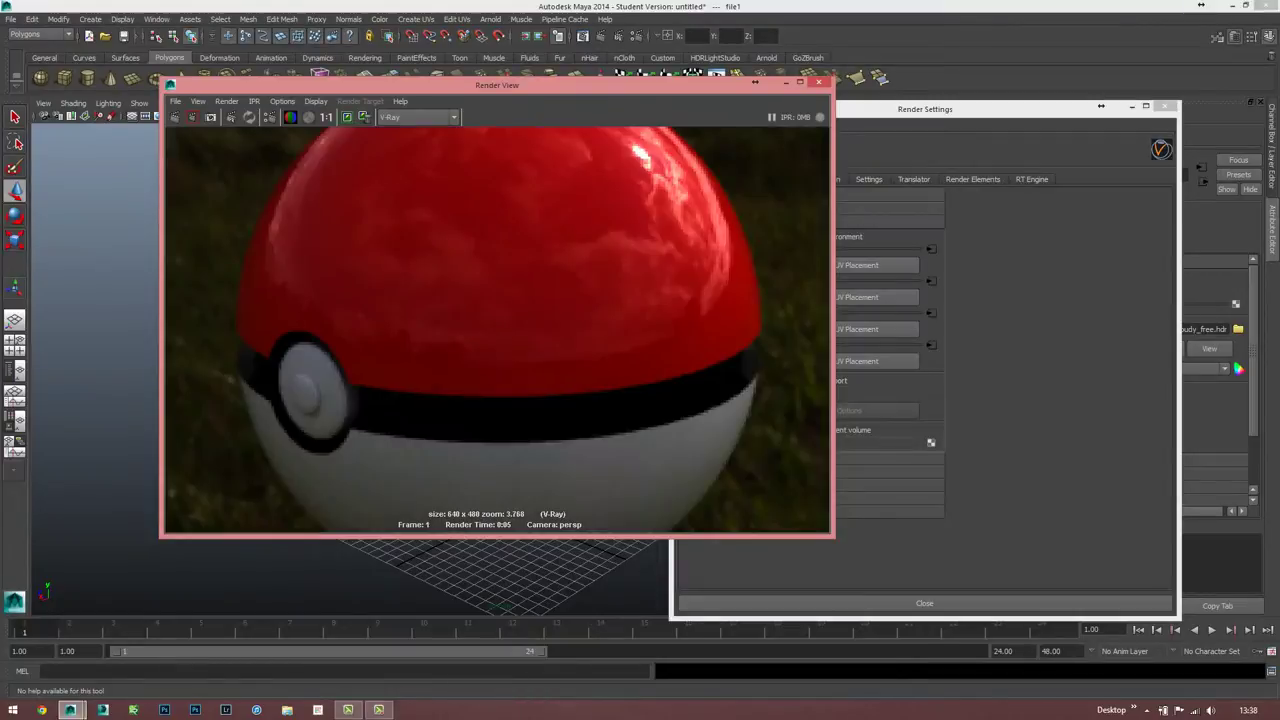
pyautogui.scroll(-2, 497, 330)
pyautogui.scroll(-1, 497, 330)
pyautogui.scroll(-1, 497, 330)
pyautogui.scroll(-1, 497, 330)
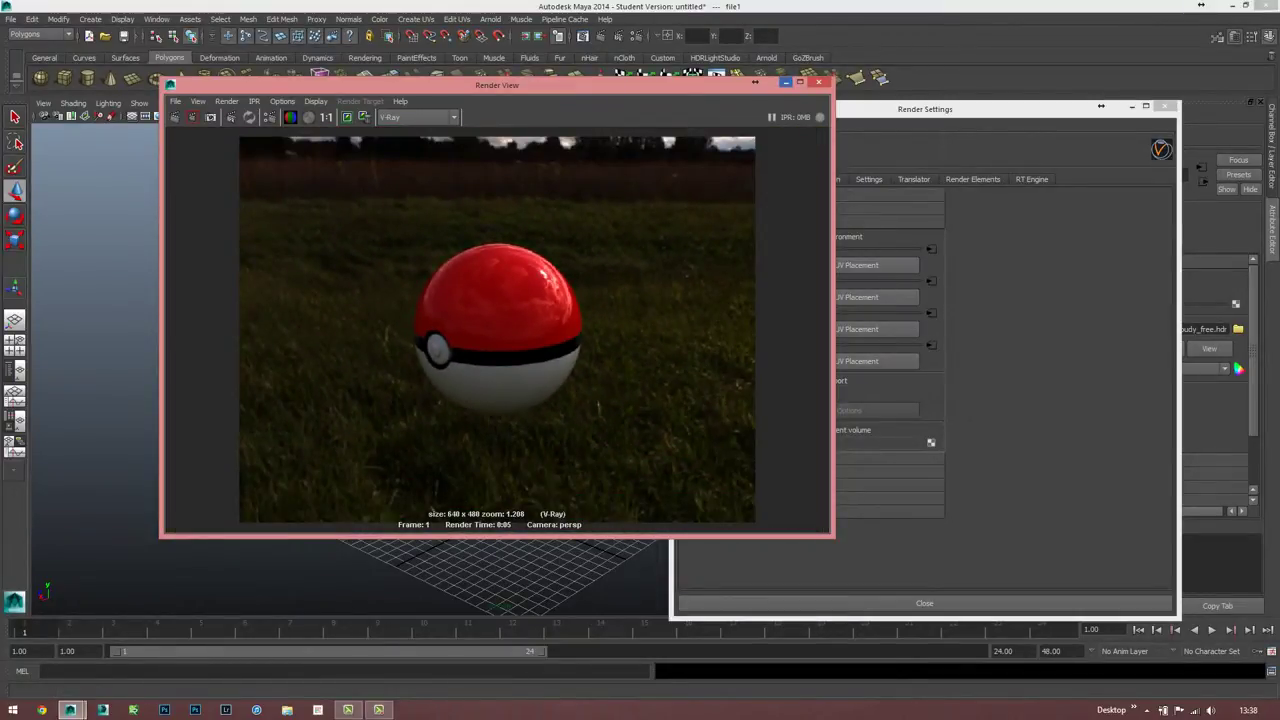
pyautogui.click(785, 82)
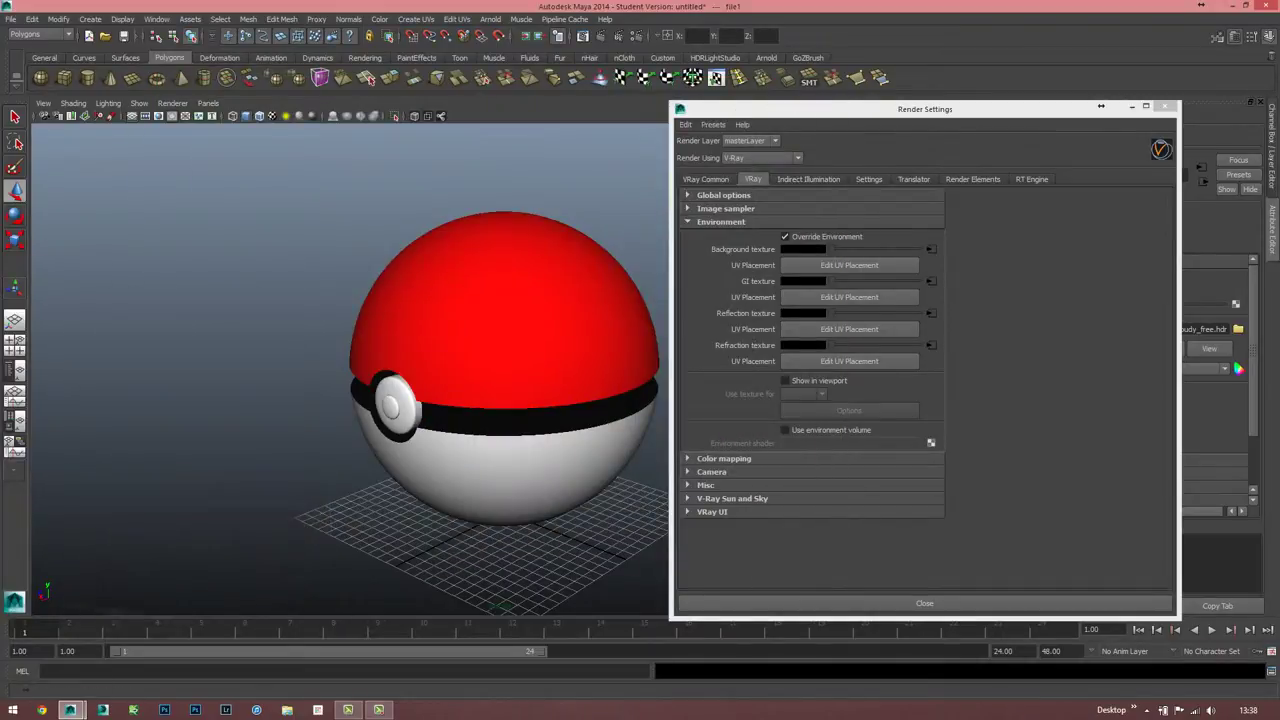
pyautogui.click(1131, 106)
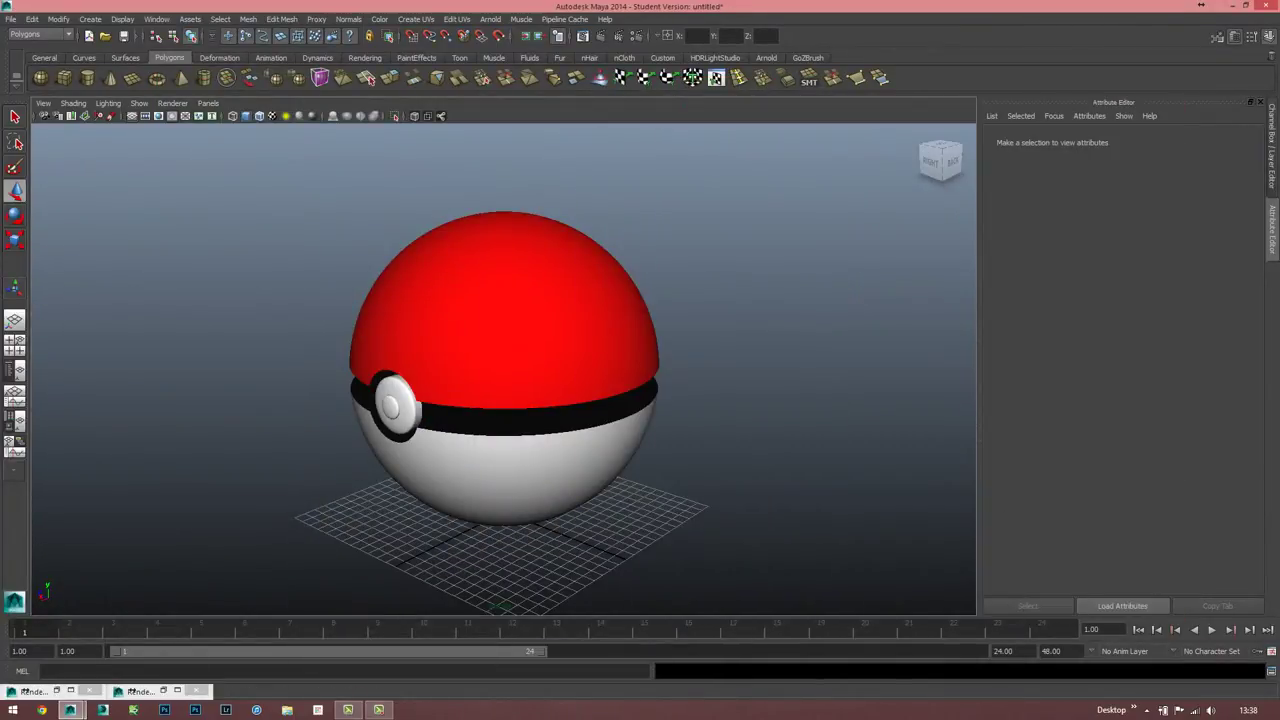
# - Orbit the view toward the Pokéball's button and close the Render Settings window
pyautogui.keyDown('alt'); pyautogui.moveTo(450, 300); pyautogui.dragTo(600, 300); pyautogui.keyUp('alt')
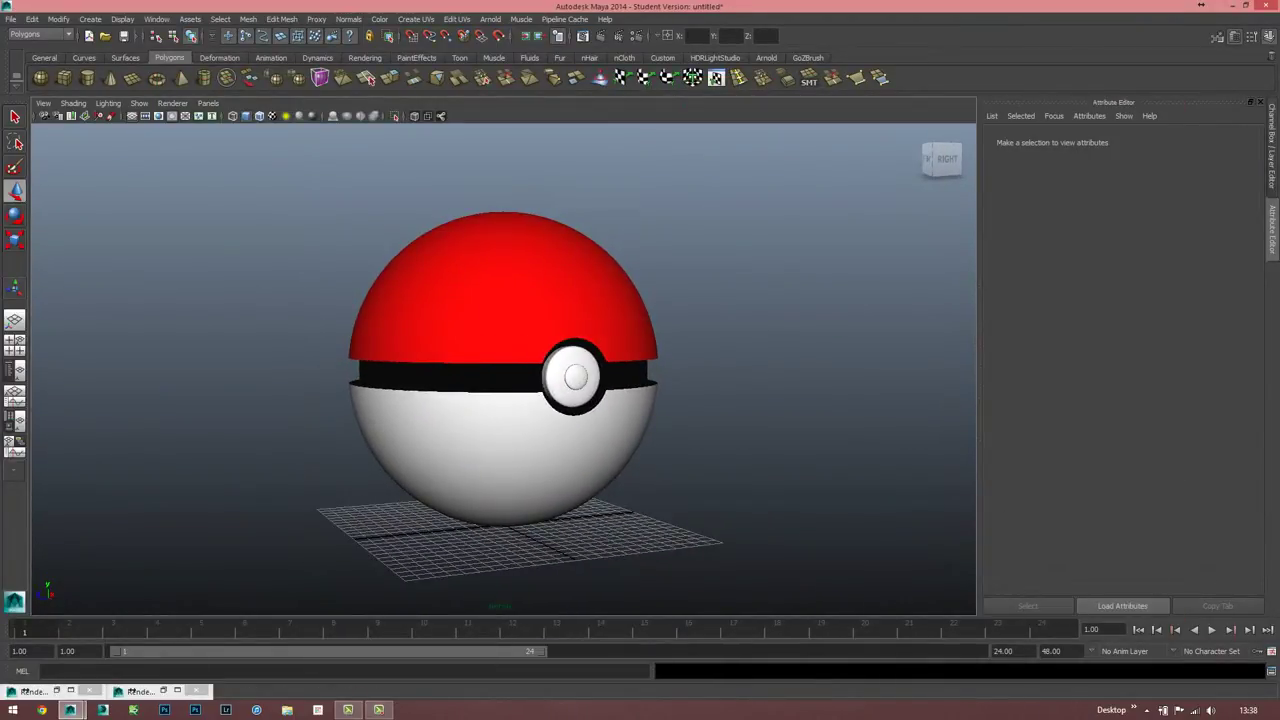
pyautogui.keyDown('alt'); pyautogui.moveTo(500, 380); pyautogui.dragTo(530, 372); pyautogui.keyUp('alt')
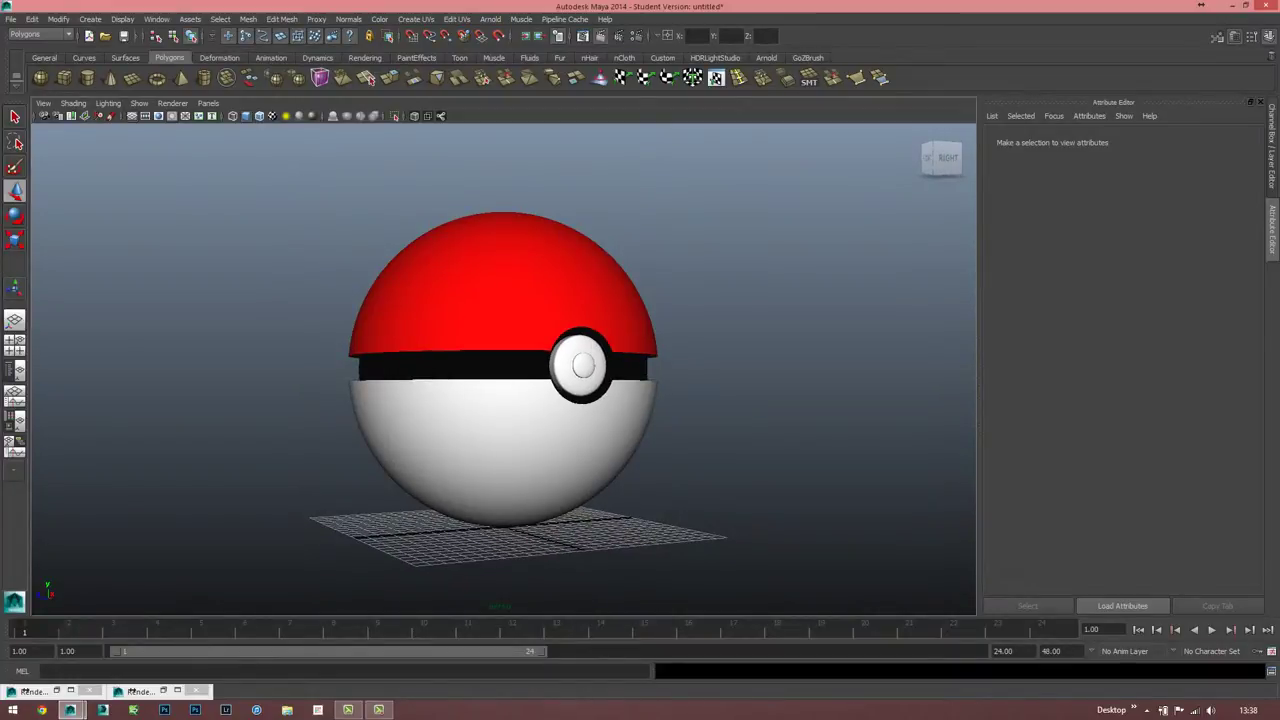
pyautogui.click(28, 690)
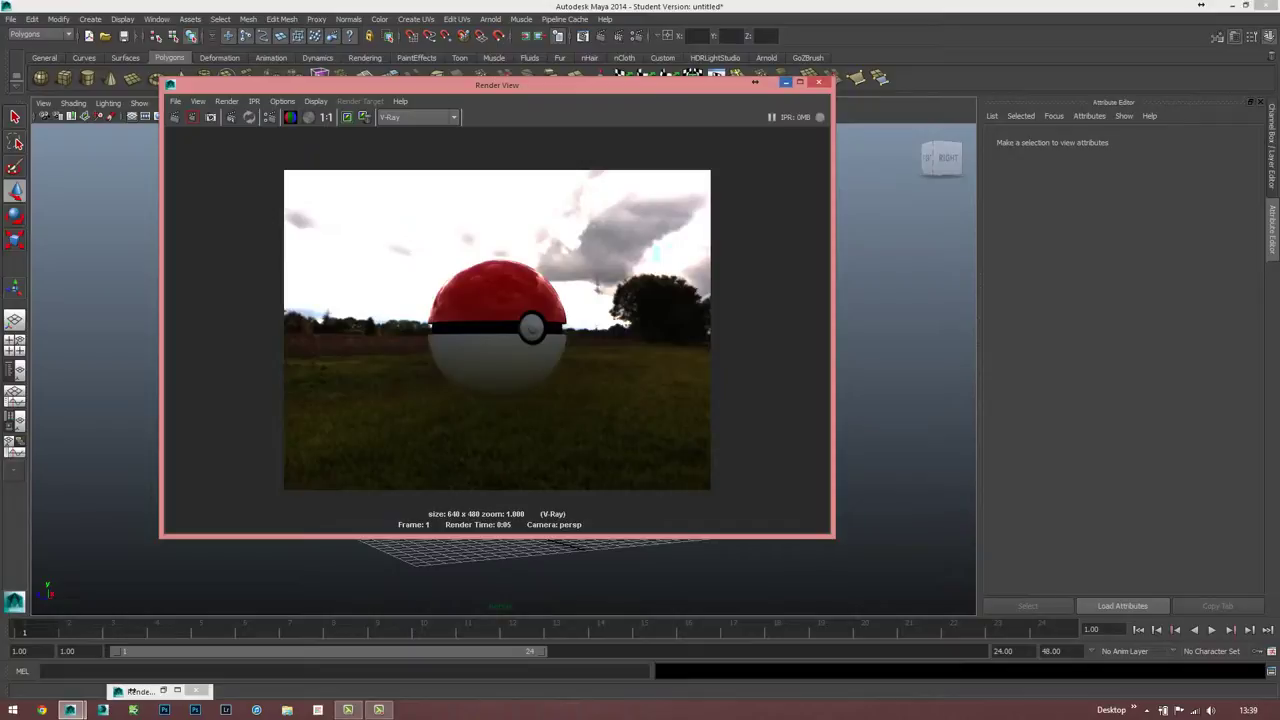
pyautogui.click(785, 82)
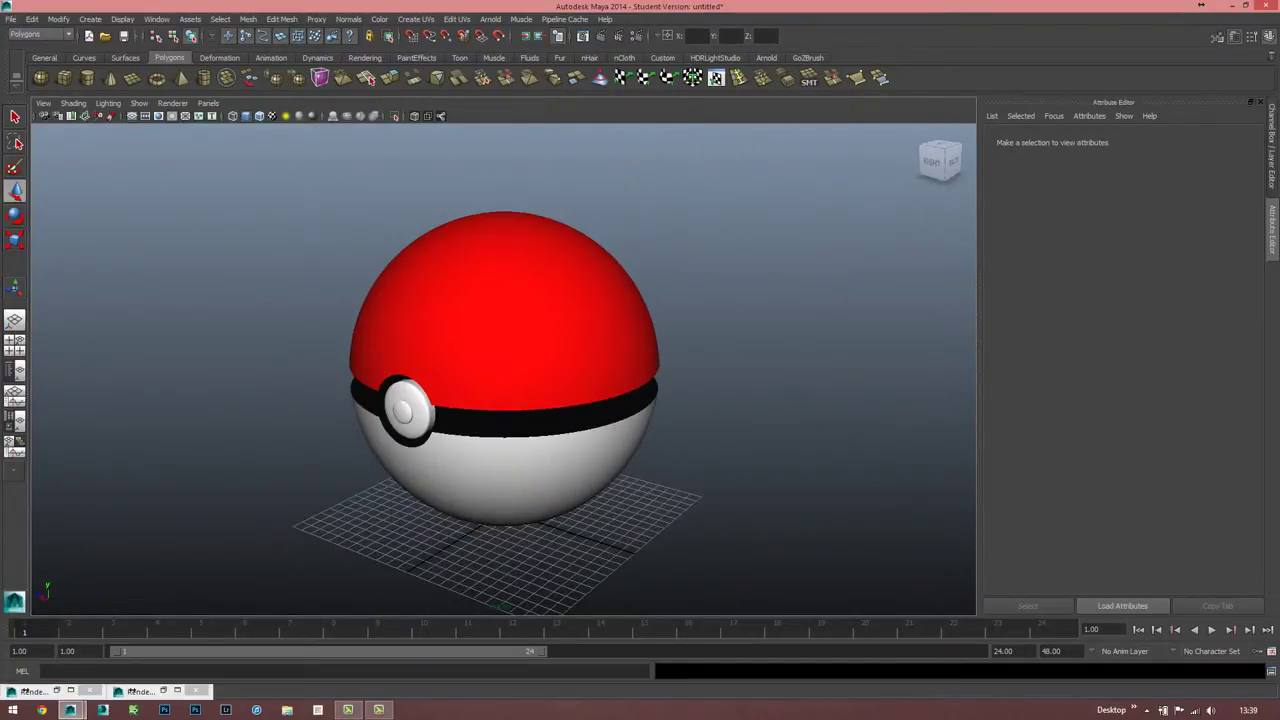
pyautogui.click(470, 362)
pyautogui.keyDown('ctrl'); pyautogui.click(470, 362); pyautogui.keyUp('ctrl')
pyautogui.click(470, 362)
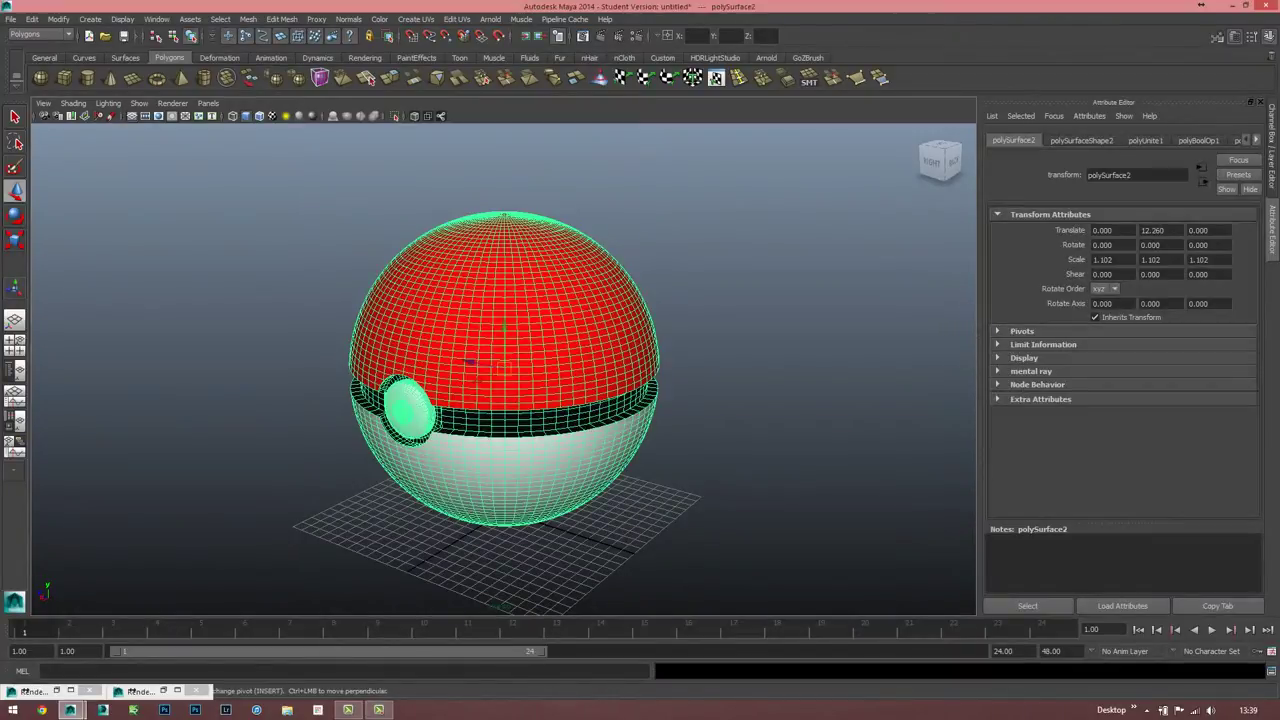
pyautogui.click(135, 690)
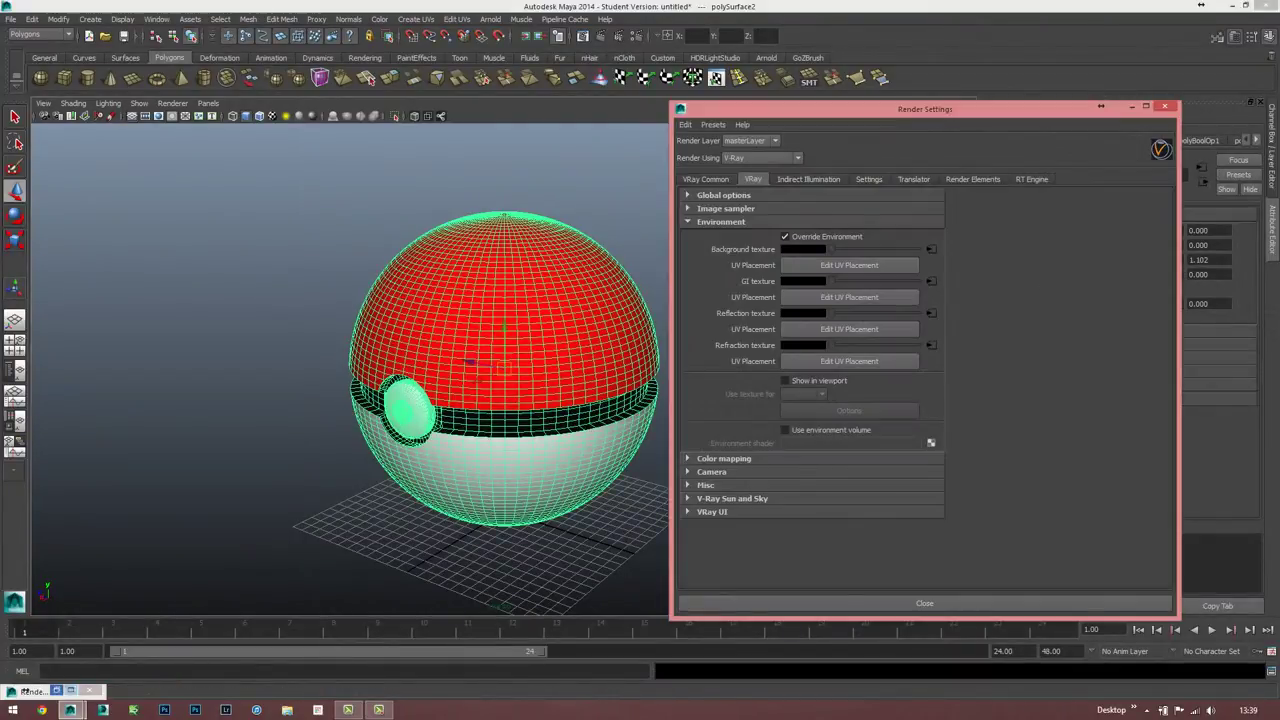
pyautogui.click(30, 690)
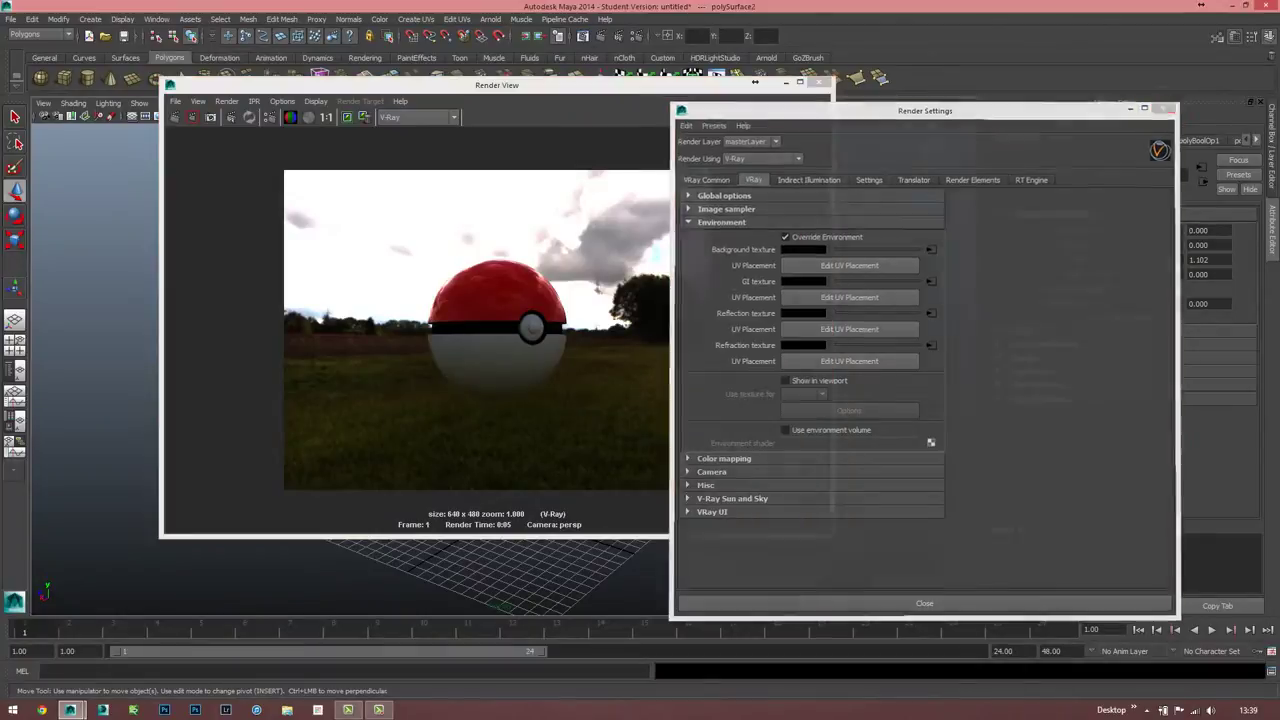
pyautogui.click(1164, 106)
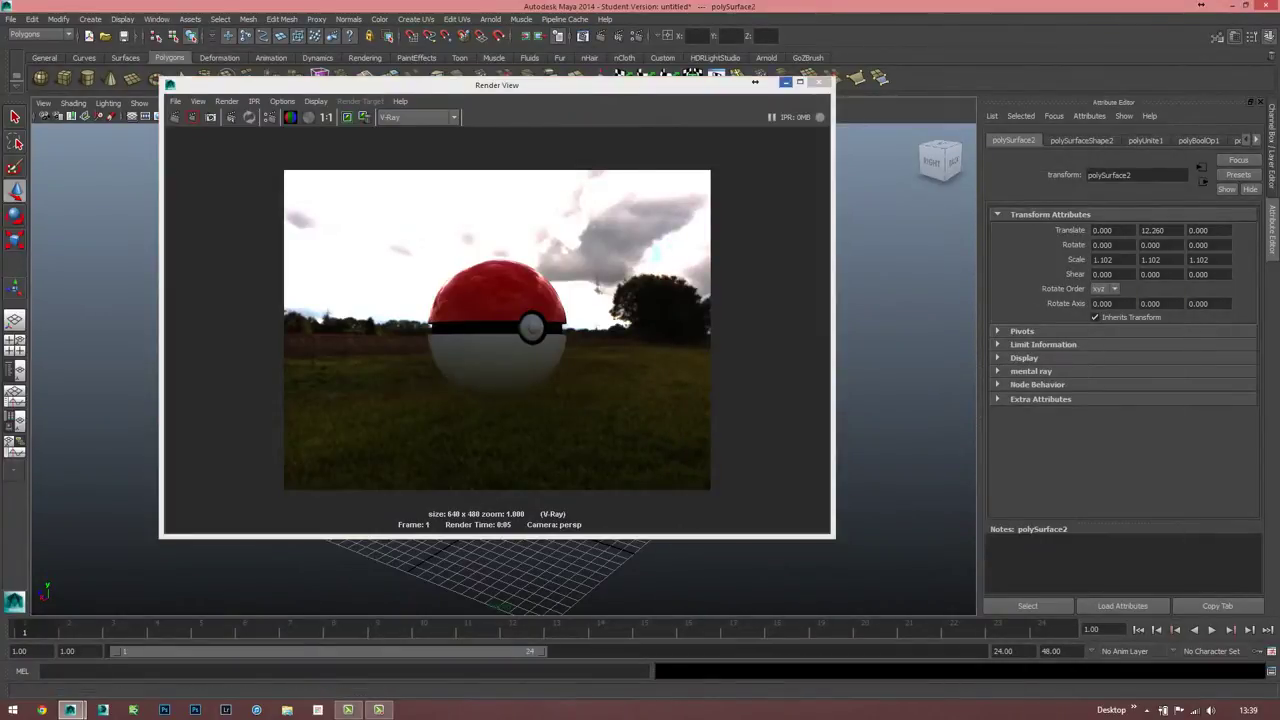
pyautogui.click(786, 82)
# - Re-render the Pokéball from the new angle and create a polygon plane
pyautogui.click(600, 36)
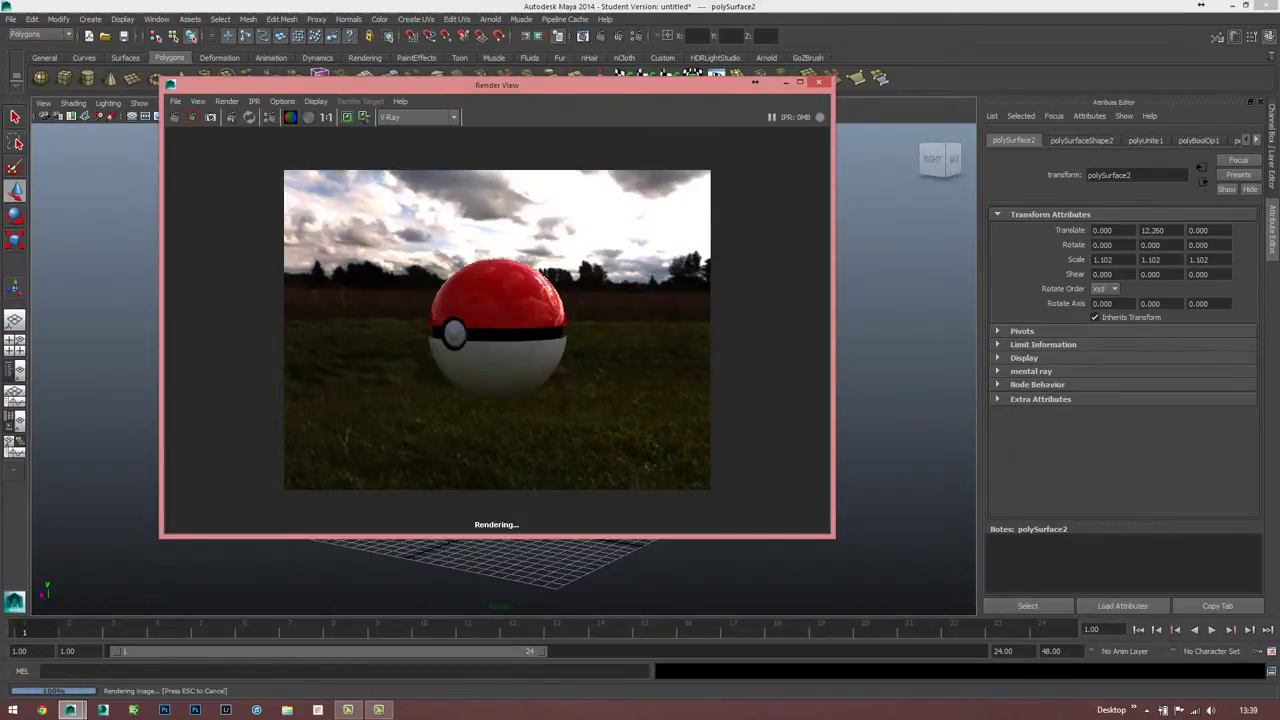
pyautogui.click(785, 82)
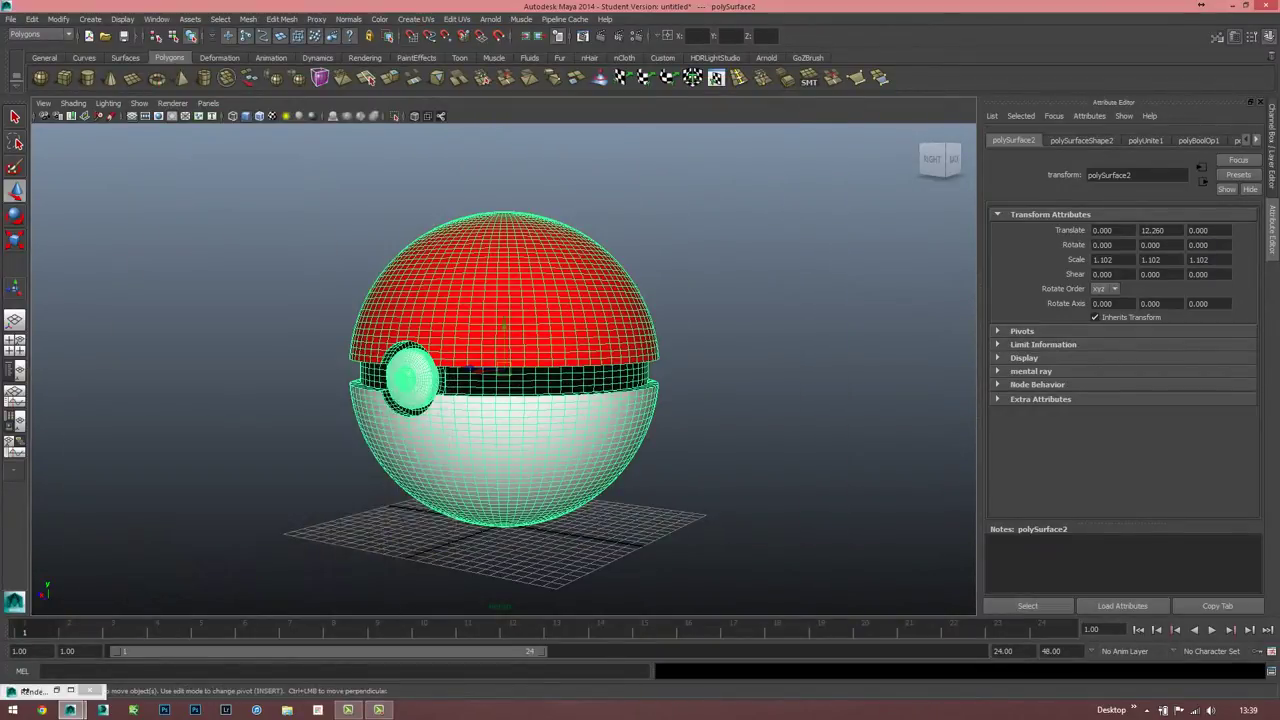
pyautogui.click(133, 79)
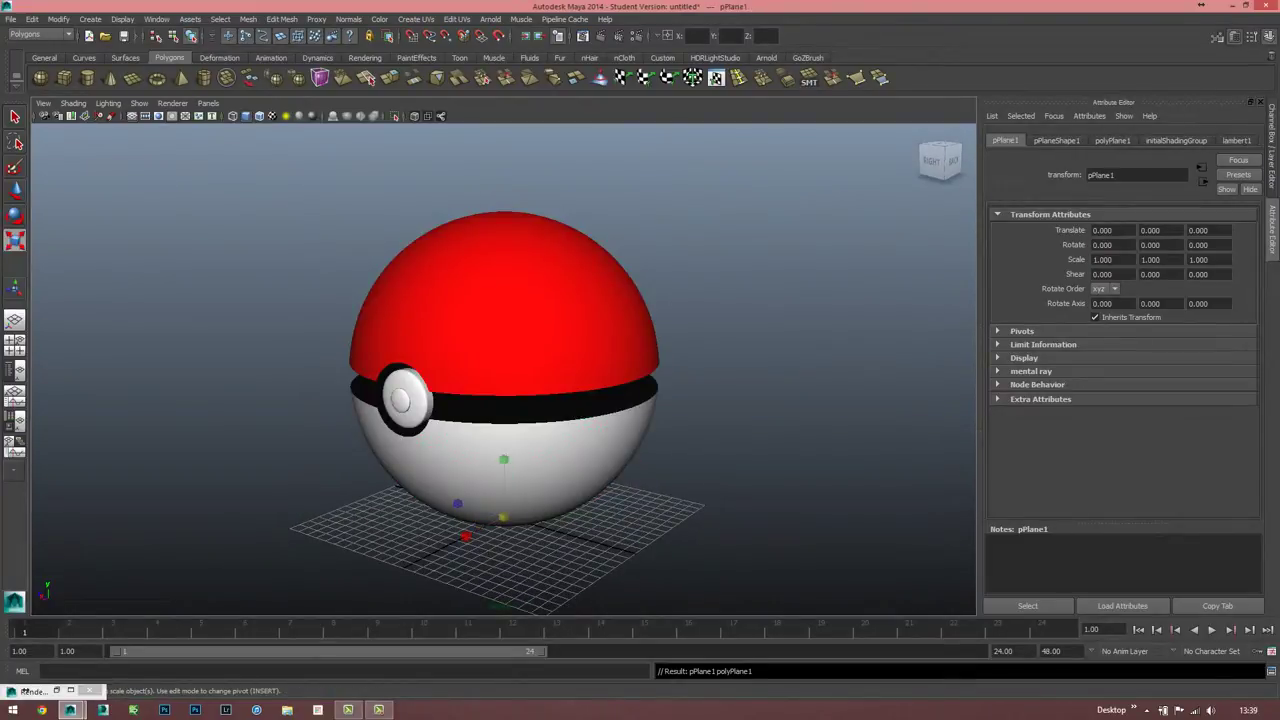
# - Replace the plane with a polygon cube, enlarged and flattened into a thin slab
pyautogui.moveTo(503, 517)
pyautogui.mouseDown()
pyautogui.moveTo(560, 517)
pyautogui.moveTo(548, 517)
pyautogui.mouseUp()
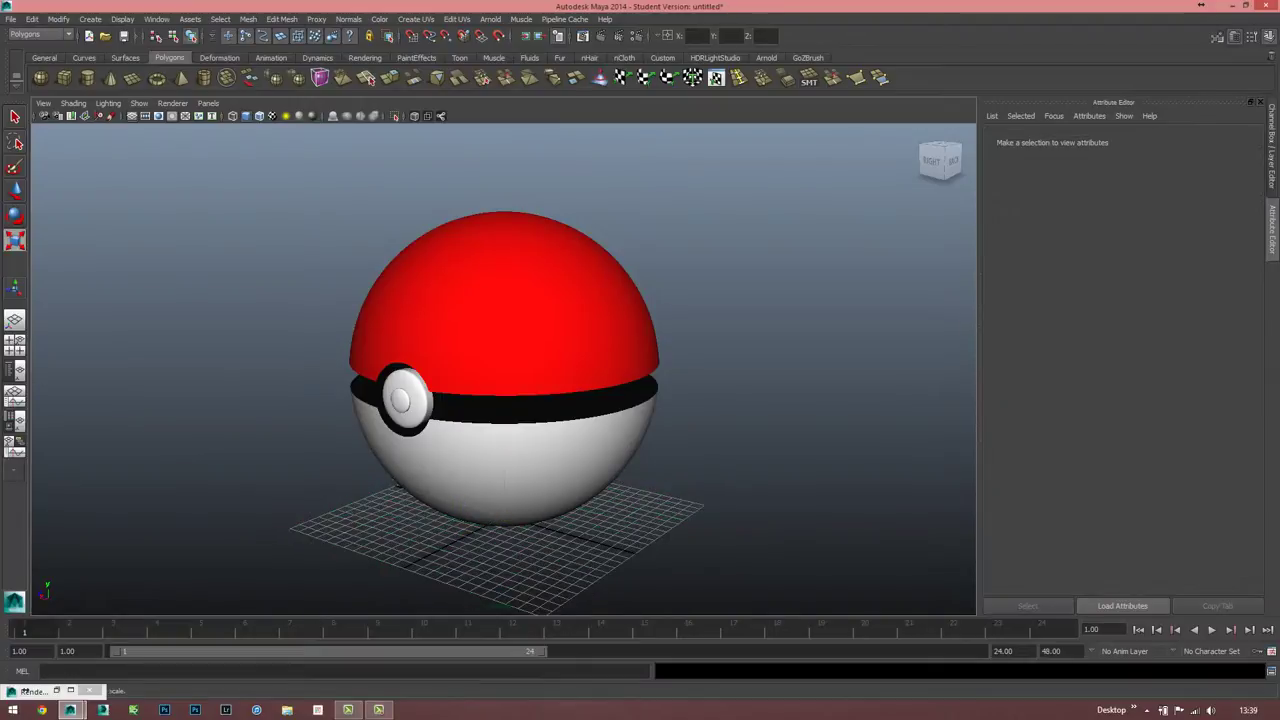
pyautogui.press('Delete')
pyautogui.click(63, 78)
pyautogui.keyDown('alt'); pyautogui.moveTo(500, 400); pyautogui.dragTo(494, 320, button='middle'); pyautogui.keyUp('alt')
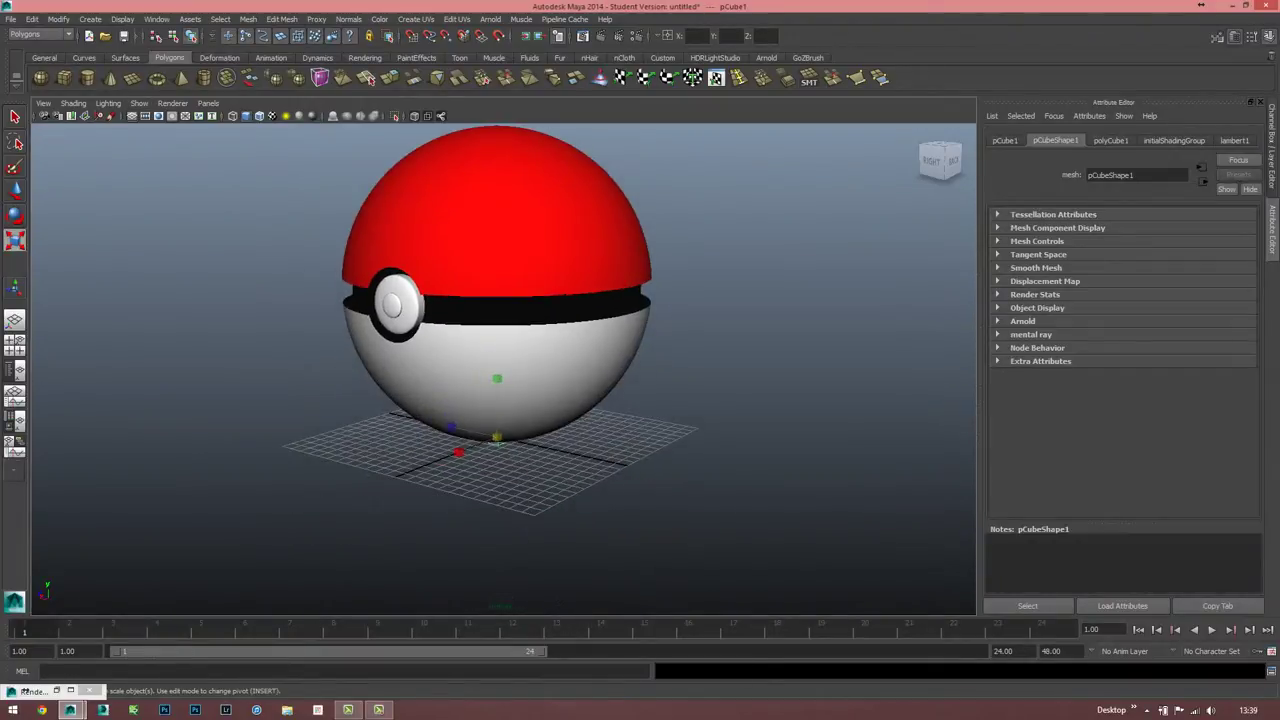
pyautogui.moveTo(497, 437); pyautogui.dragTo(620, 437)
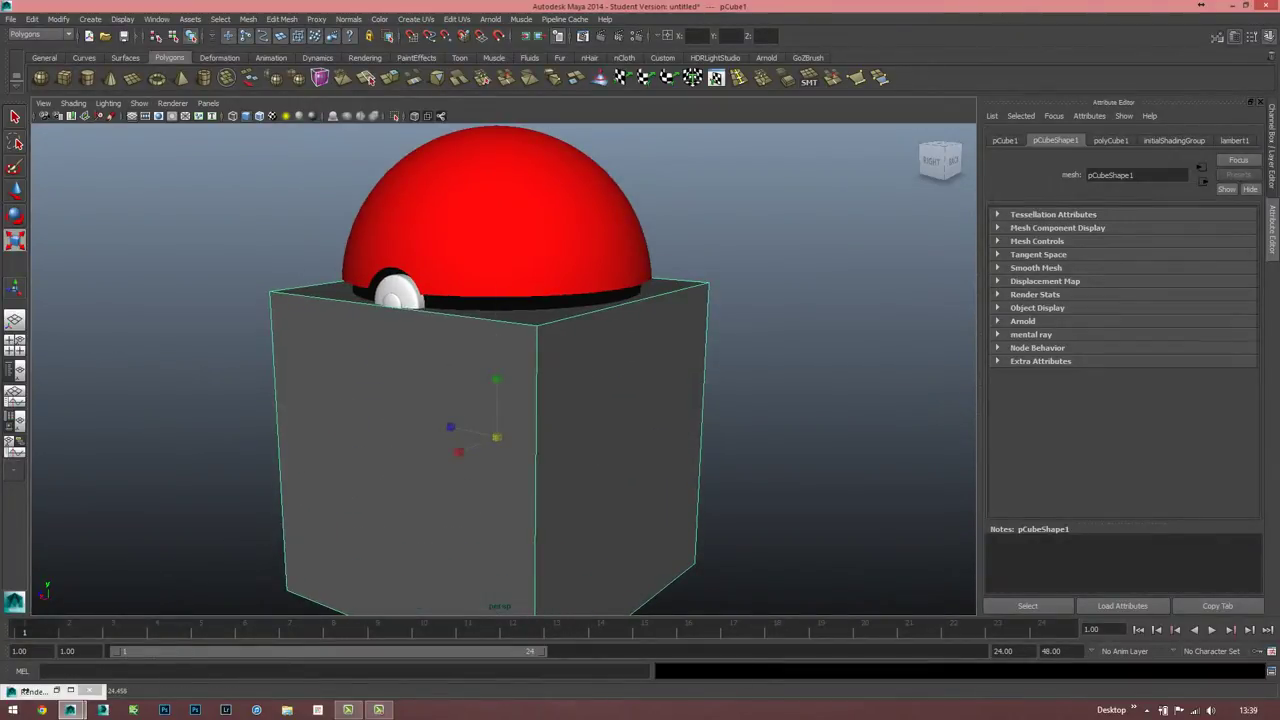
pyautogui.moveTo(496, 378); pyautogui.dragTo(496, 470)
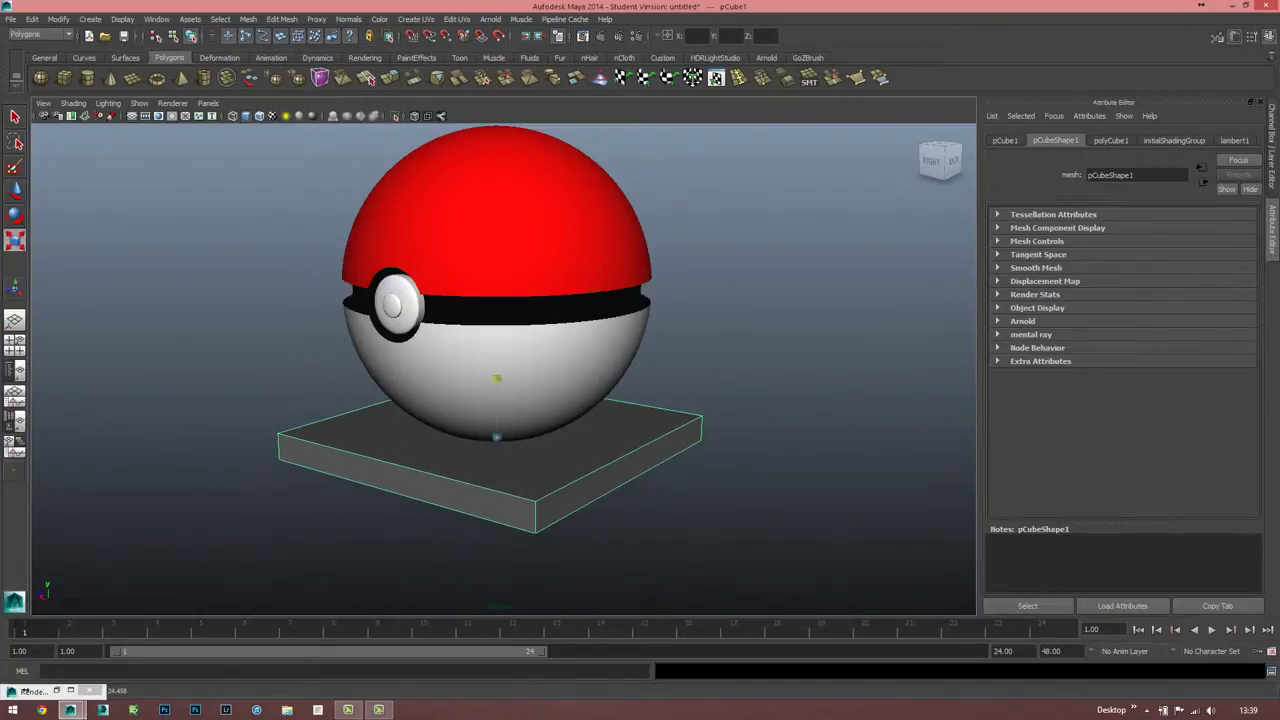
# - Lower the slab just under the ball and widen it along X and Z
pyautogui.press('space')
pyautogui.press('space')
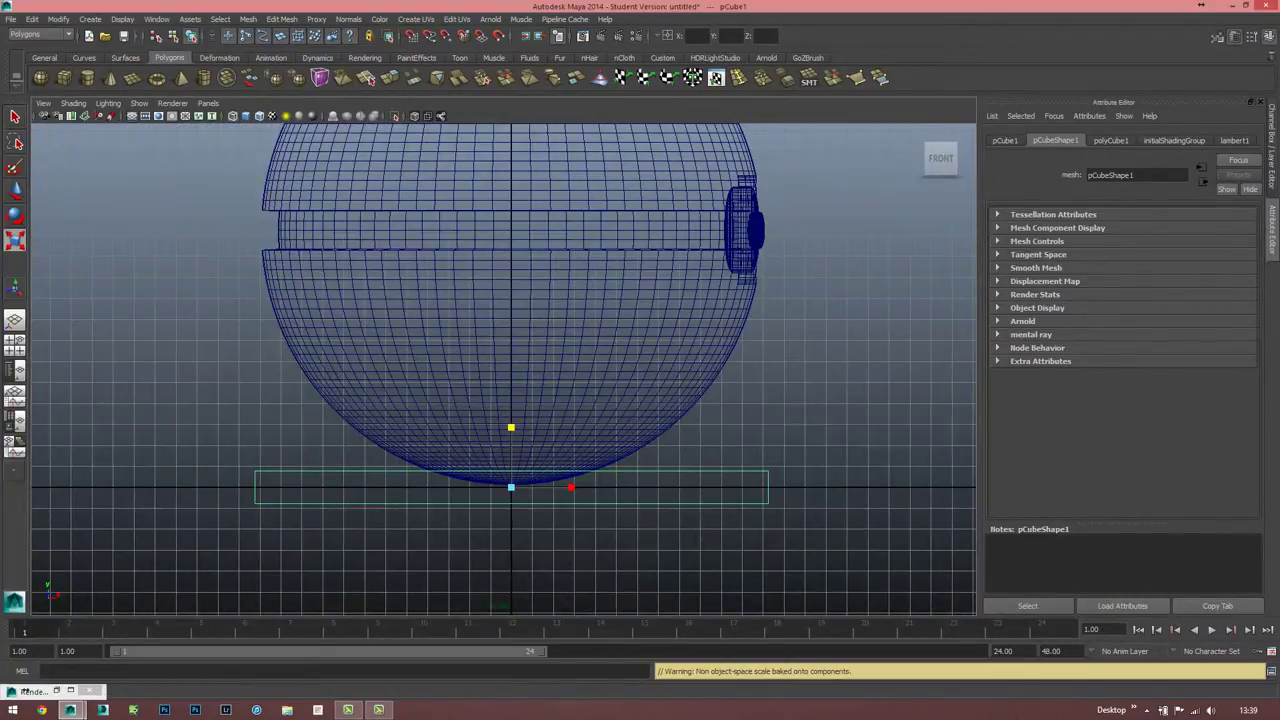
pyautogui.press('w')
pyautogui.moveTo(511, 443); pyautogui.dragTo(511, 458)
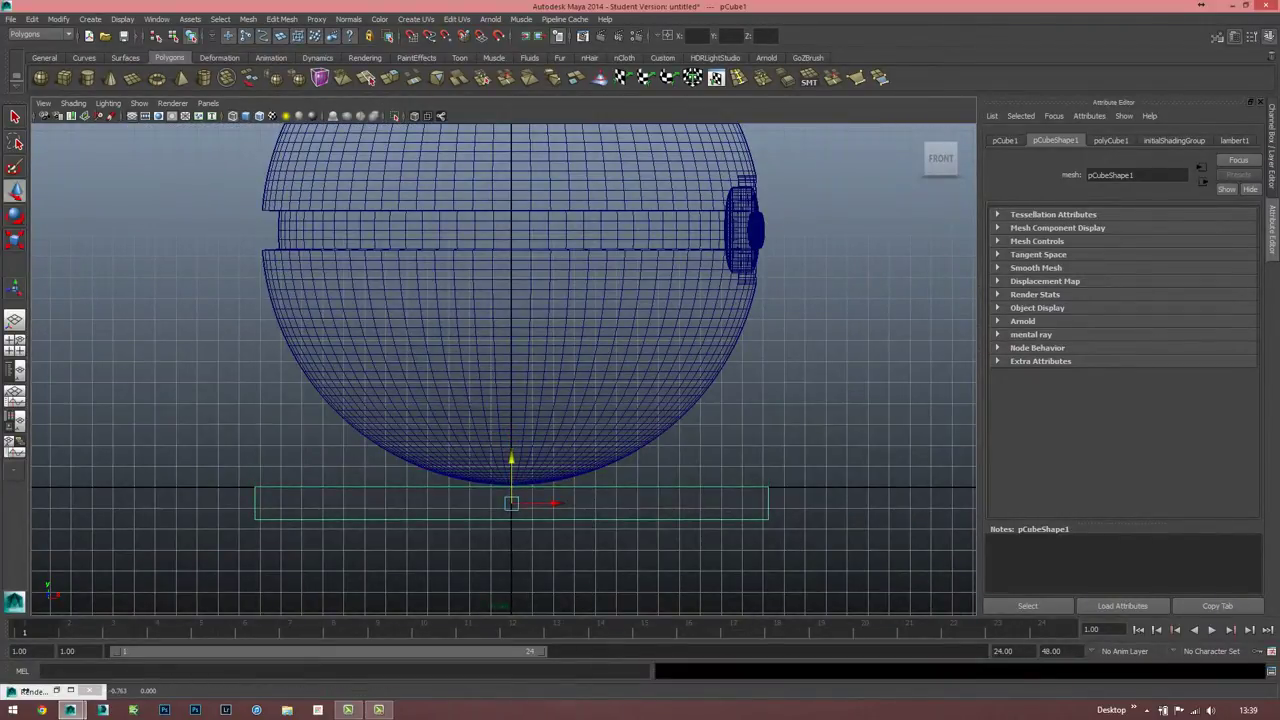
pyautogui.press('r')
pyautogui.moveTo(572, 503); pyautogui.dragTo(584, 503)
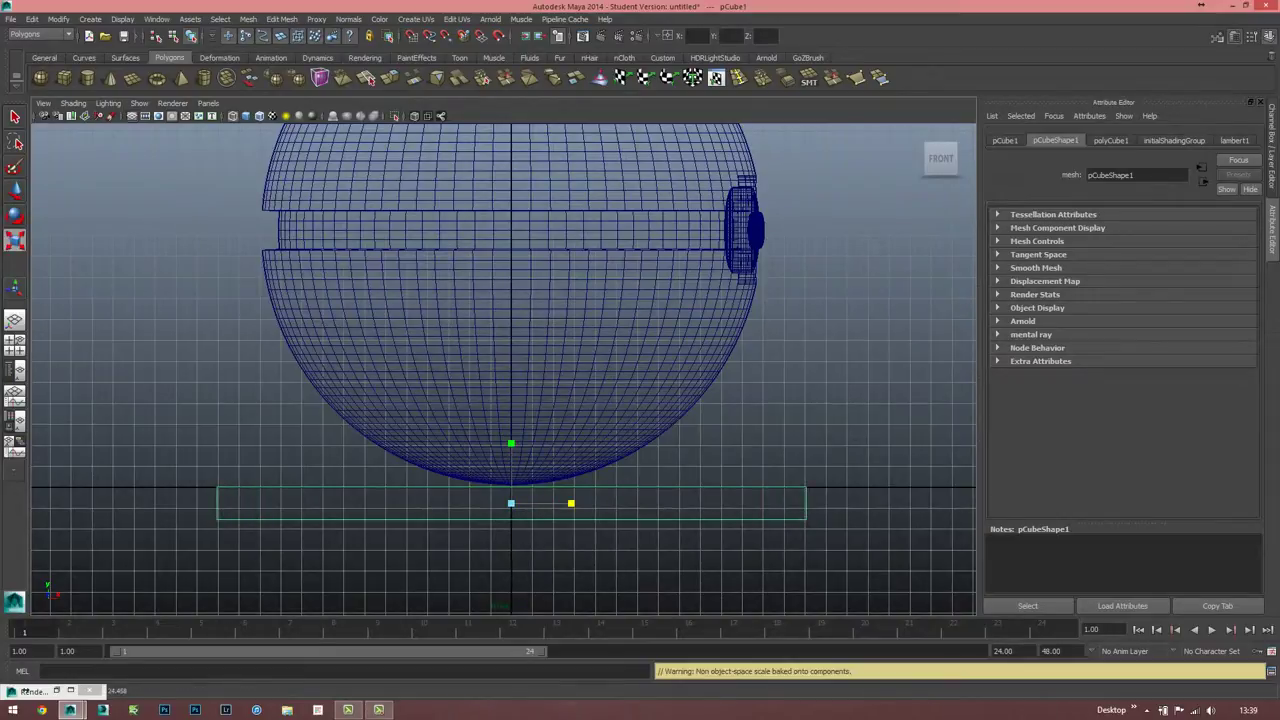
pyautogui.press('space')
pyautogui.press('space')
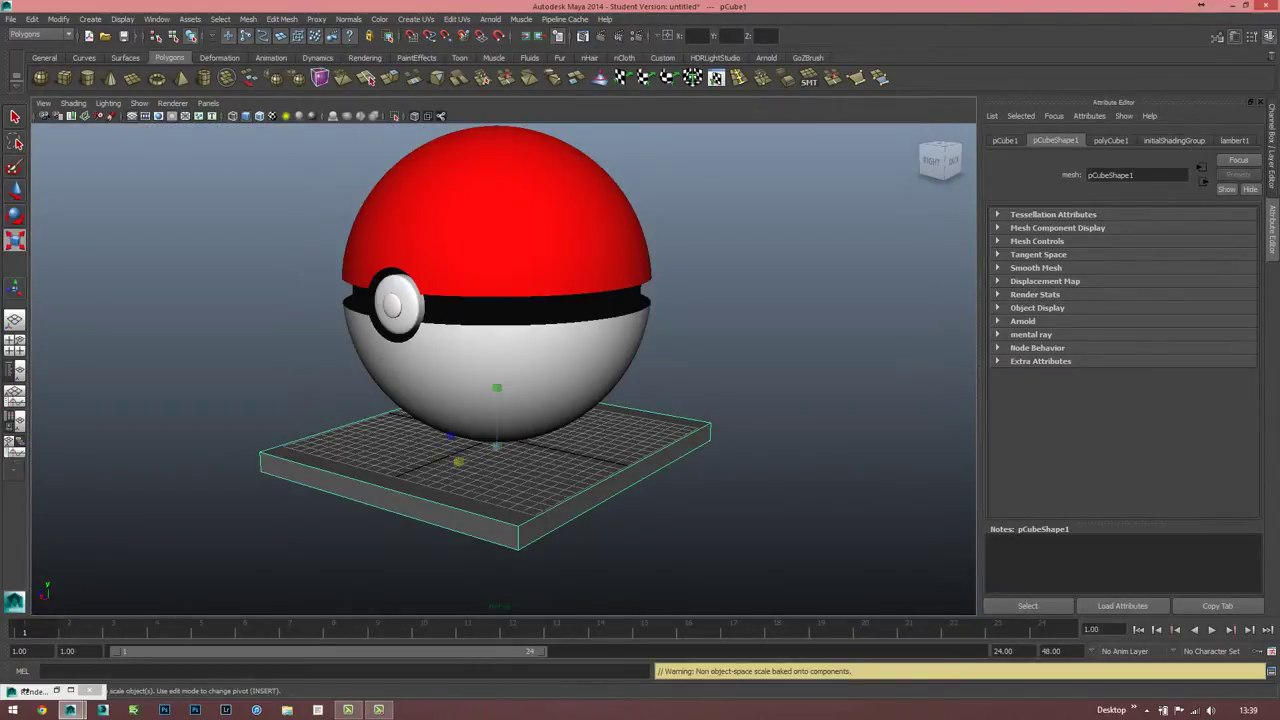
pyautogui.moveTo(451, 435); pyautogui.dragTo(425, 448)
pyautogui.click(800, 520)
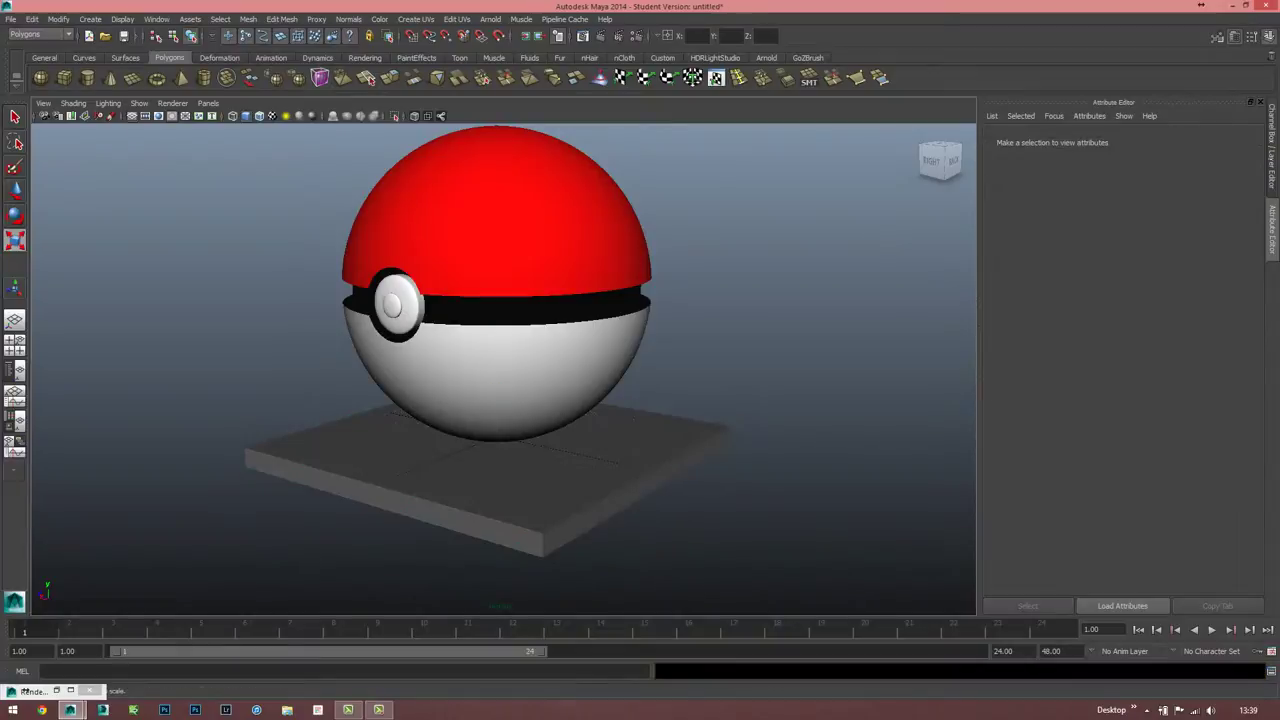
pyautogui.click(620, 425)
# - Give the slab a VRayMtl with light-grey diffuse and reflection, Fresnel on
pyautogui.moveTo(620, 422); pyautogui.dragTo(612, 642, button='right')
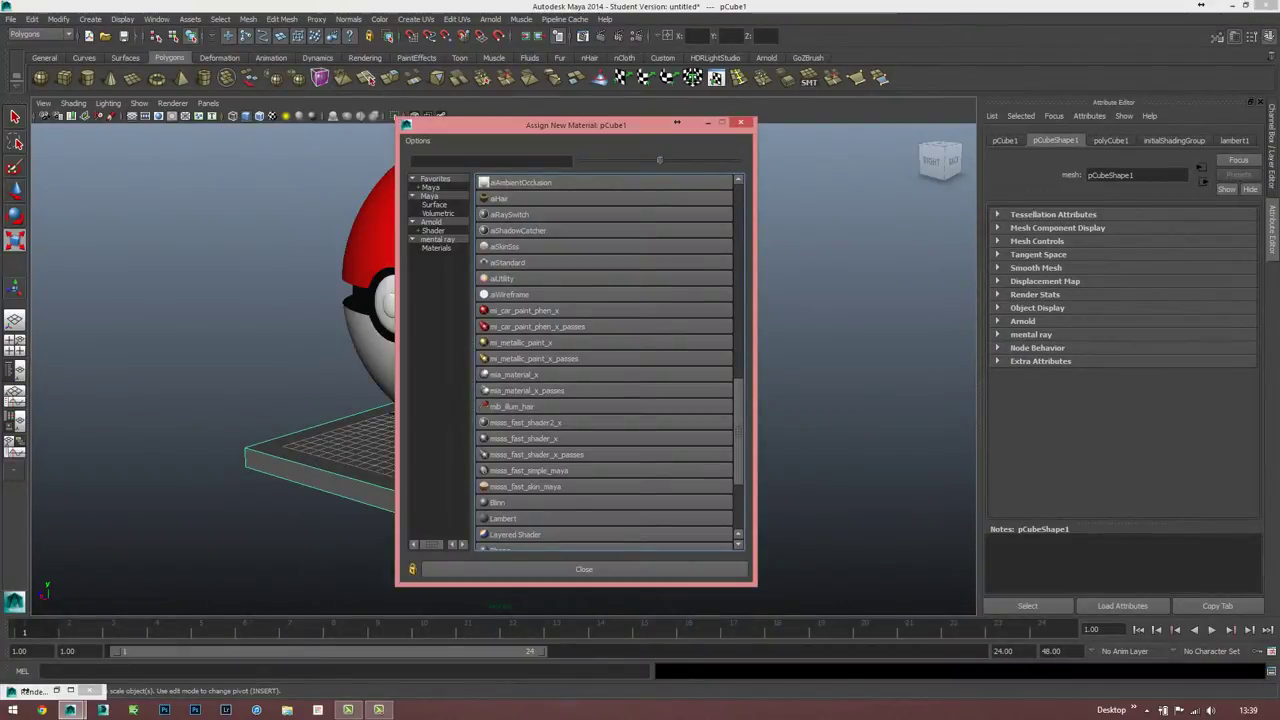
pyautogui.scroll(-3, 604, 360)
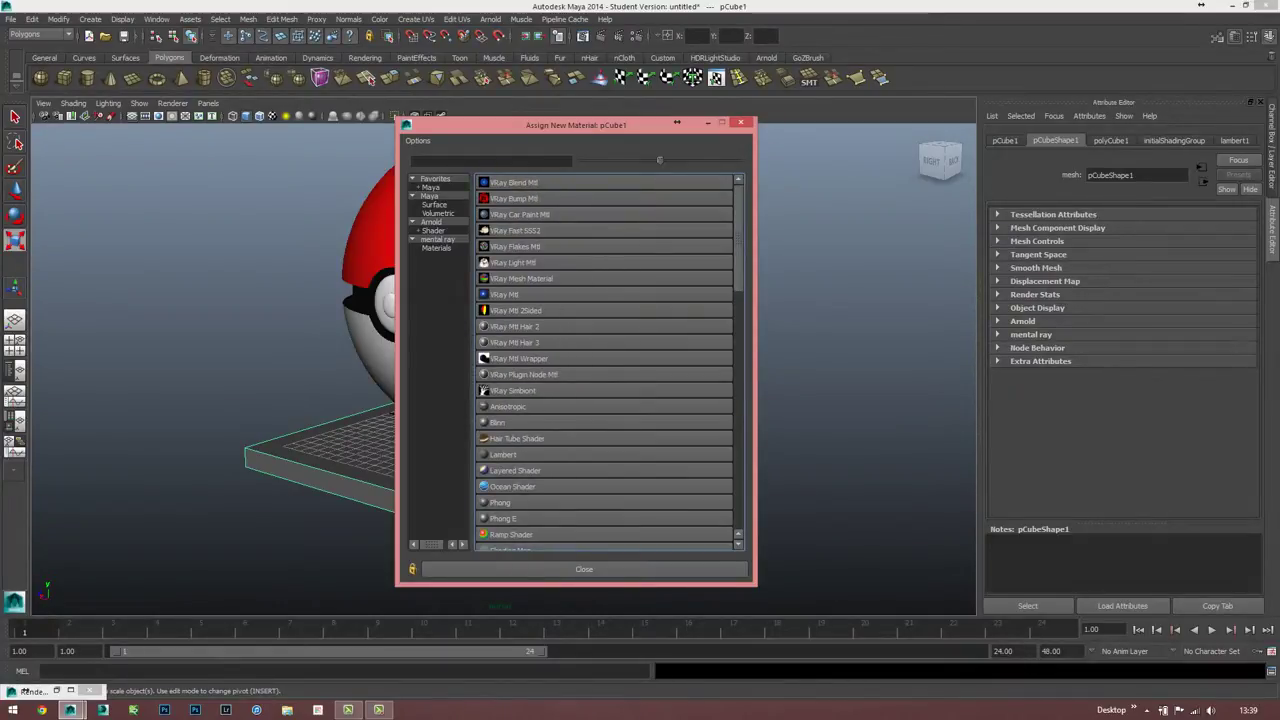
pyautogui.click(504, 294)
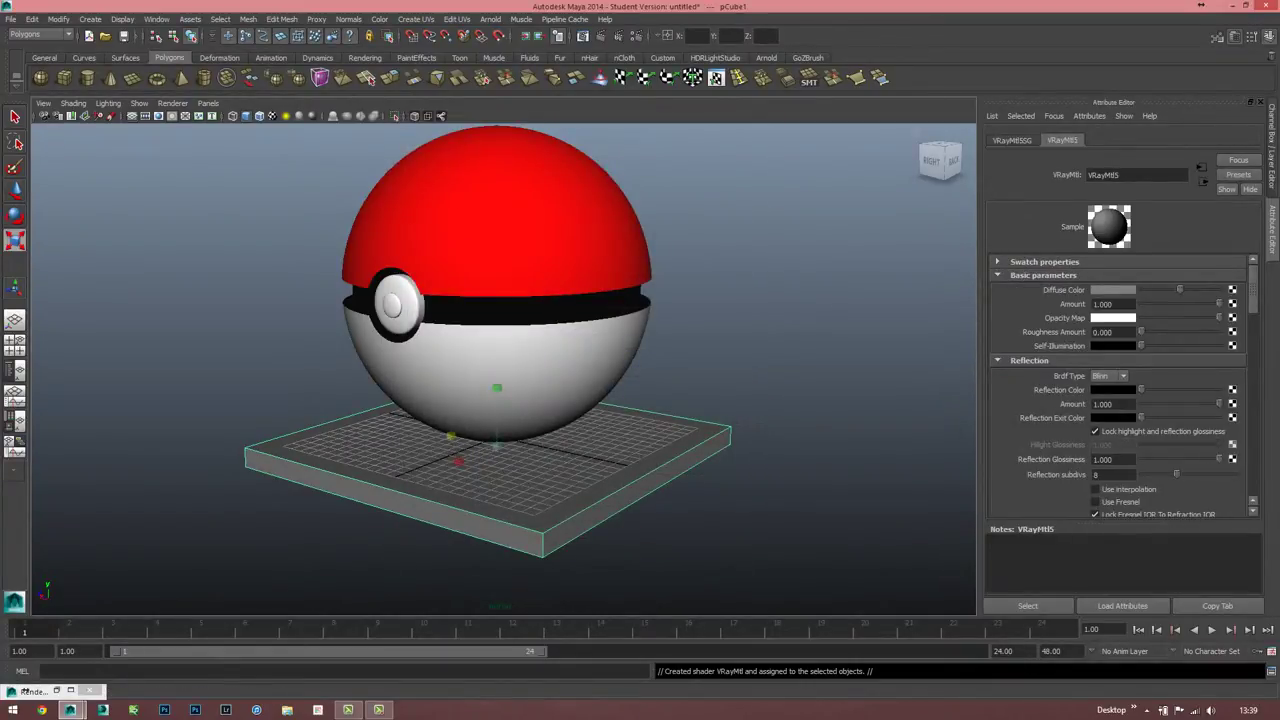
pyautogui.moveTo(1179, 289); pyautogui.dragTo(1198, 289)
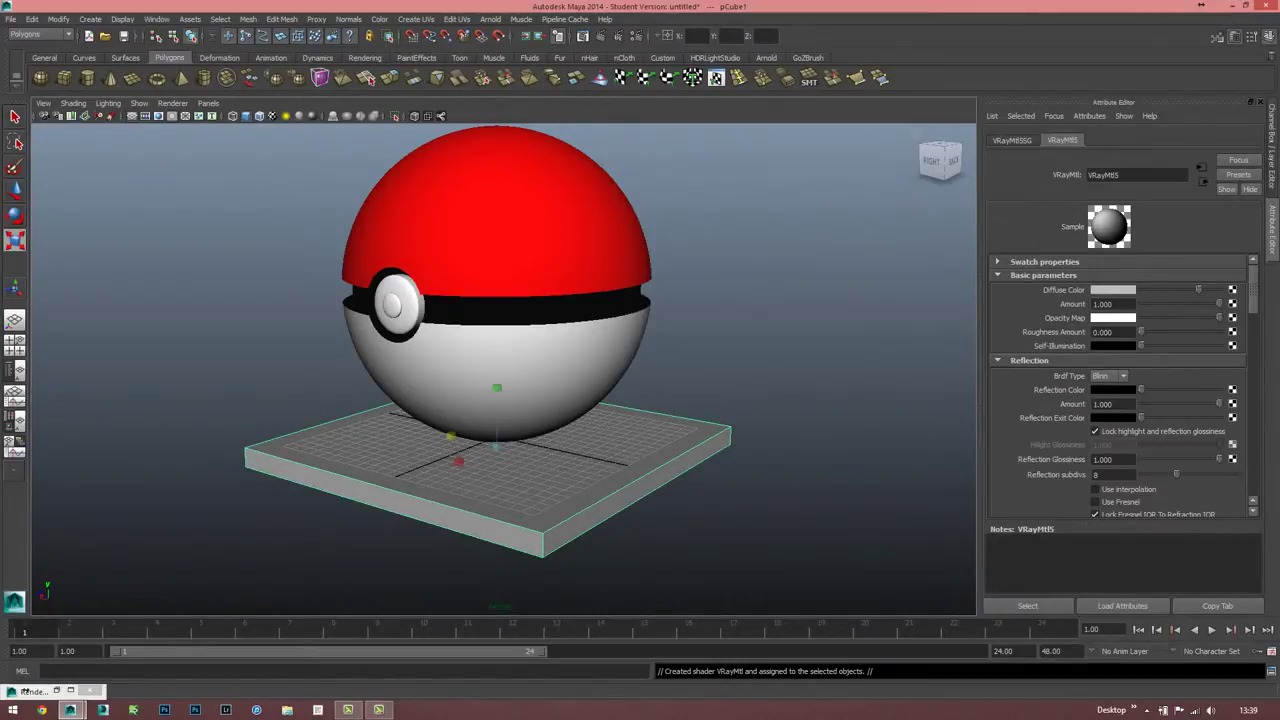
pyautogui.moveTo(1140, 389); pyautogui.dragTo(1197, 389)
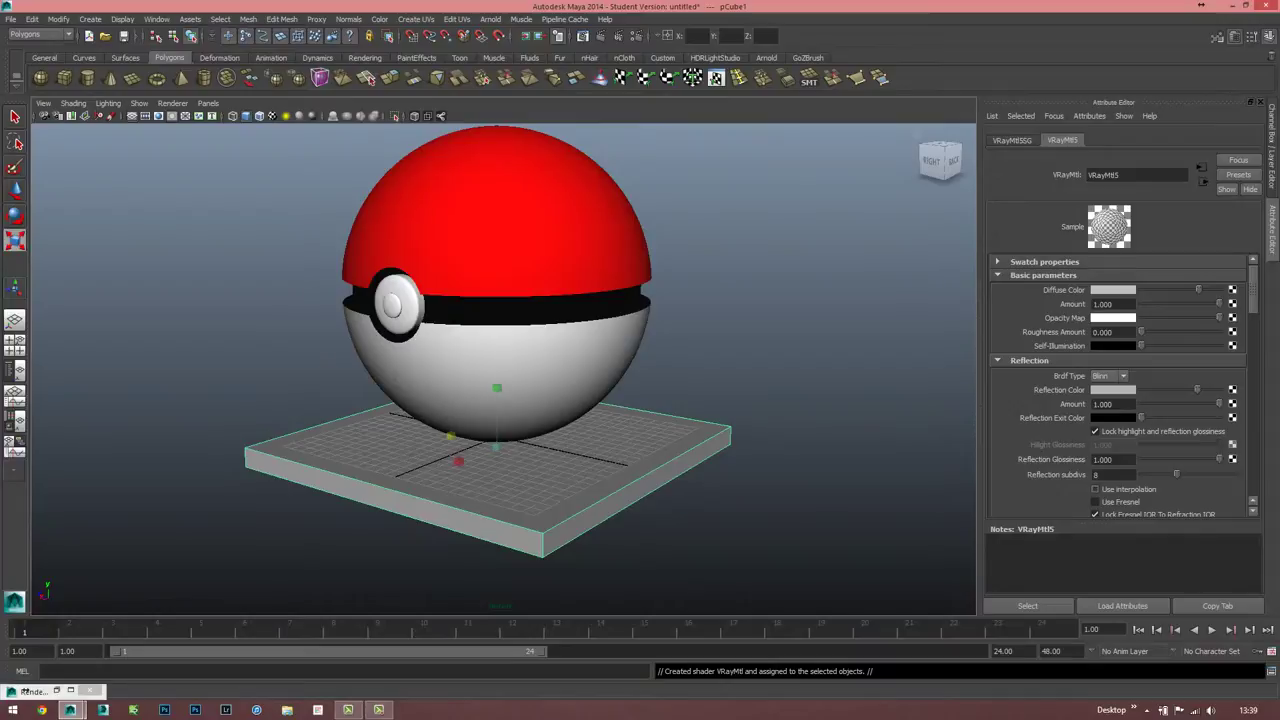
pyautogui.click(1094, 501)
pyautogui.doubleClick(1100, 474)
pyautogui.write('16')
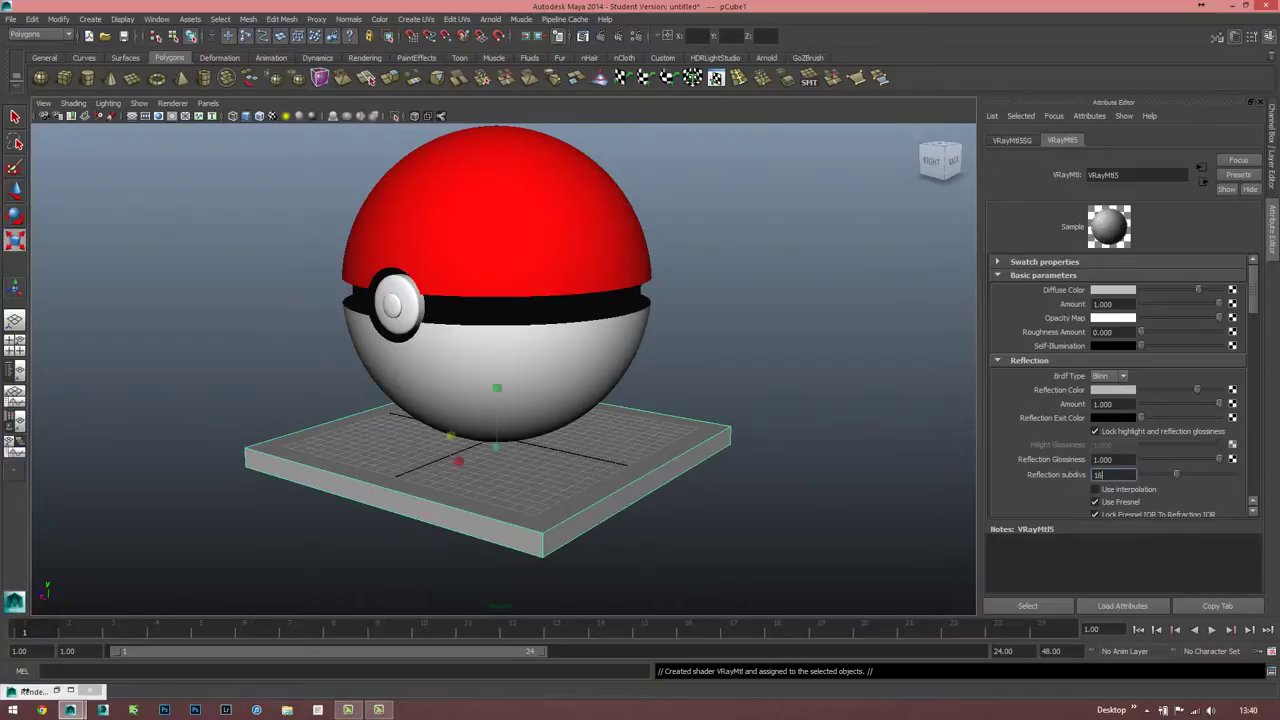
pyautogui.click(820, 540)
pyautogui.click(660, 470)
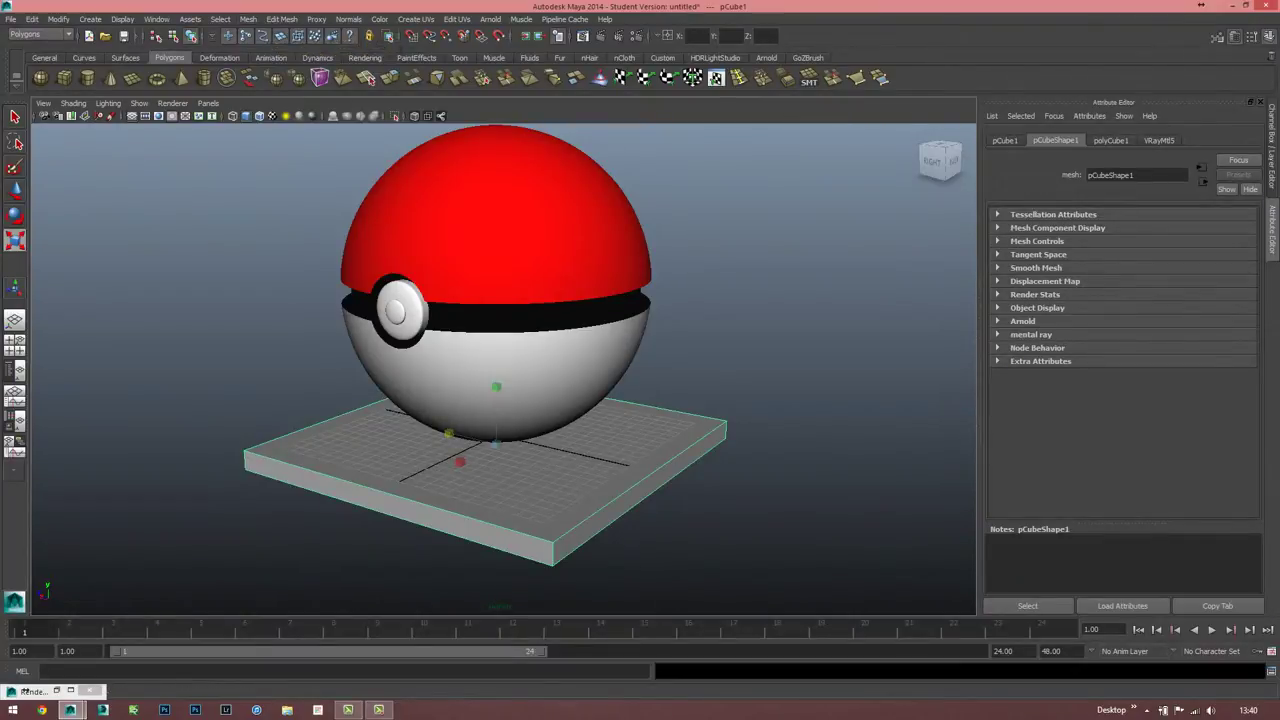
pyautogui.click(282, 19)
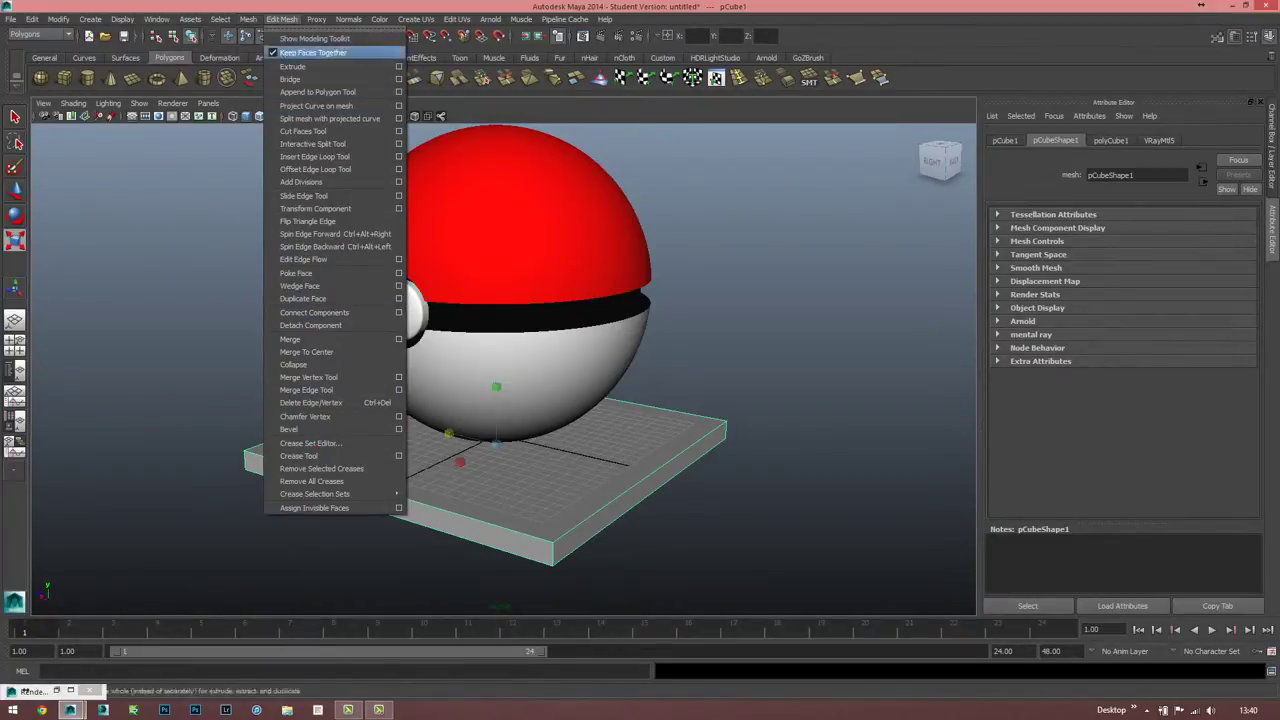
# - Bevel the slab's edges, then undo the unwanted result
pyautogui.click(290, 429)
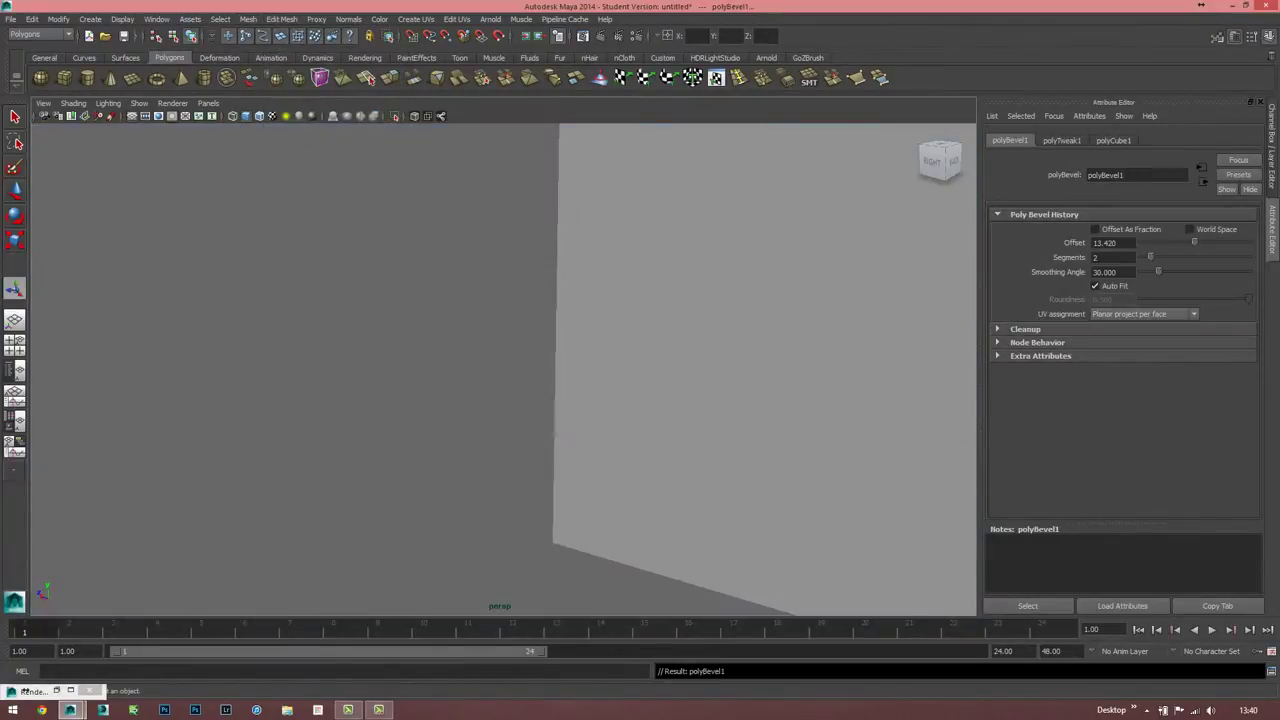
pyautogui.press('f')
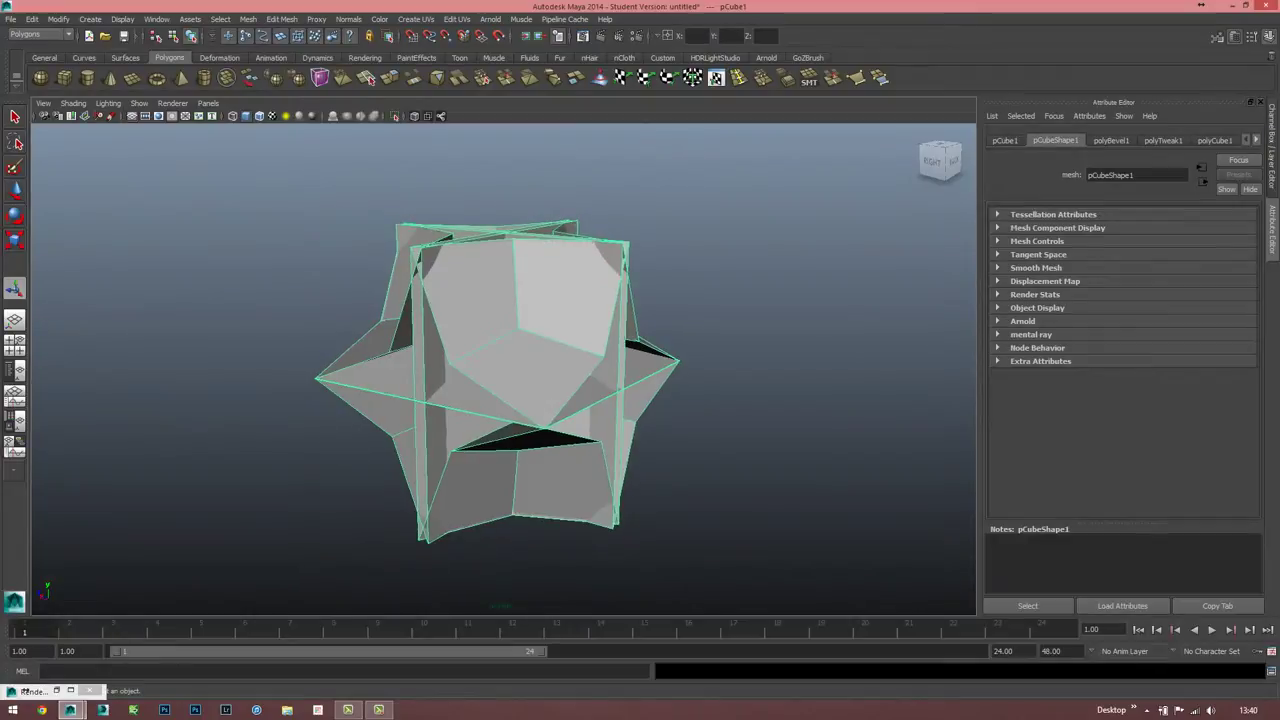
pyautogui.hotkey('ctrl', 'z')
pyautogui.hotkey('ctrl', 'z')
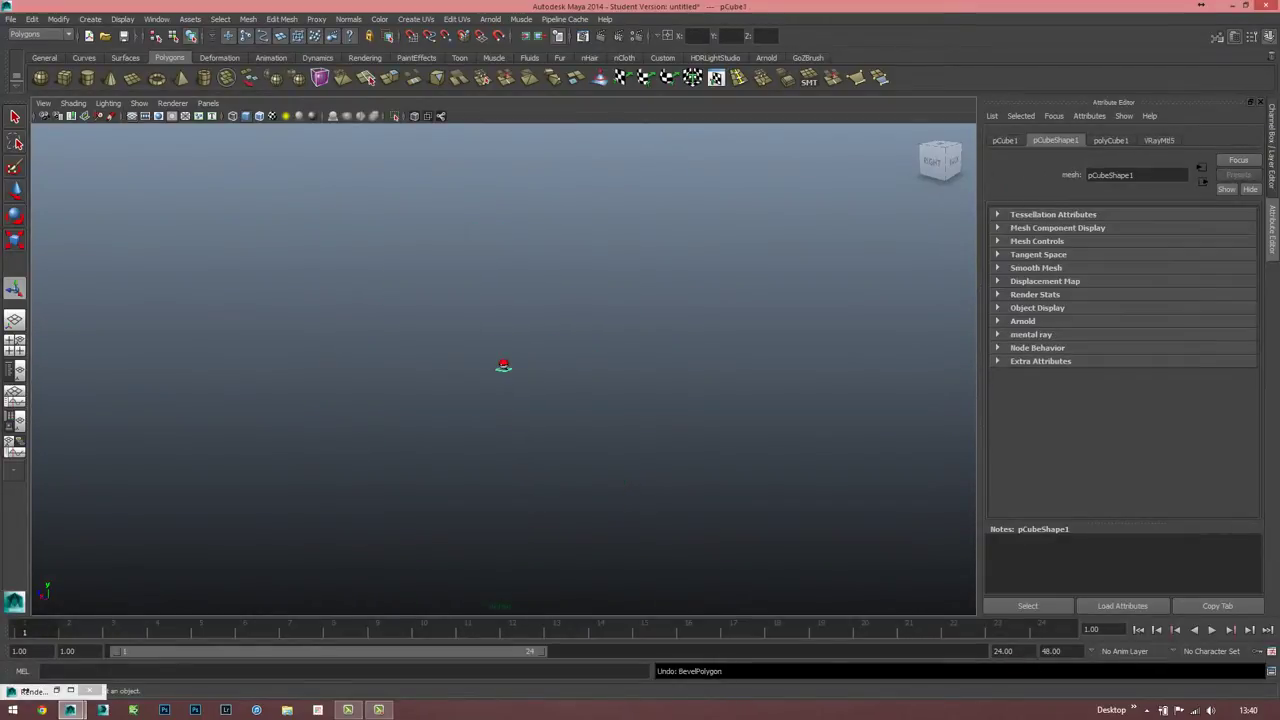
pyautogui.press('a')
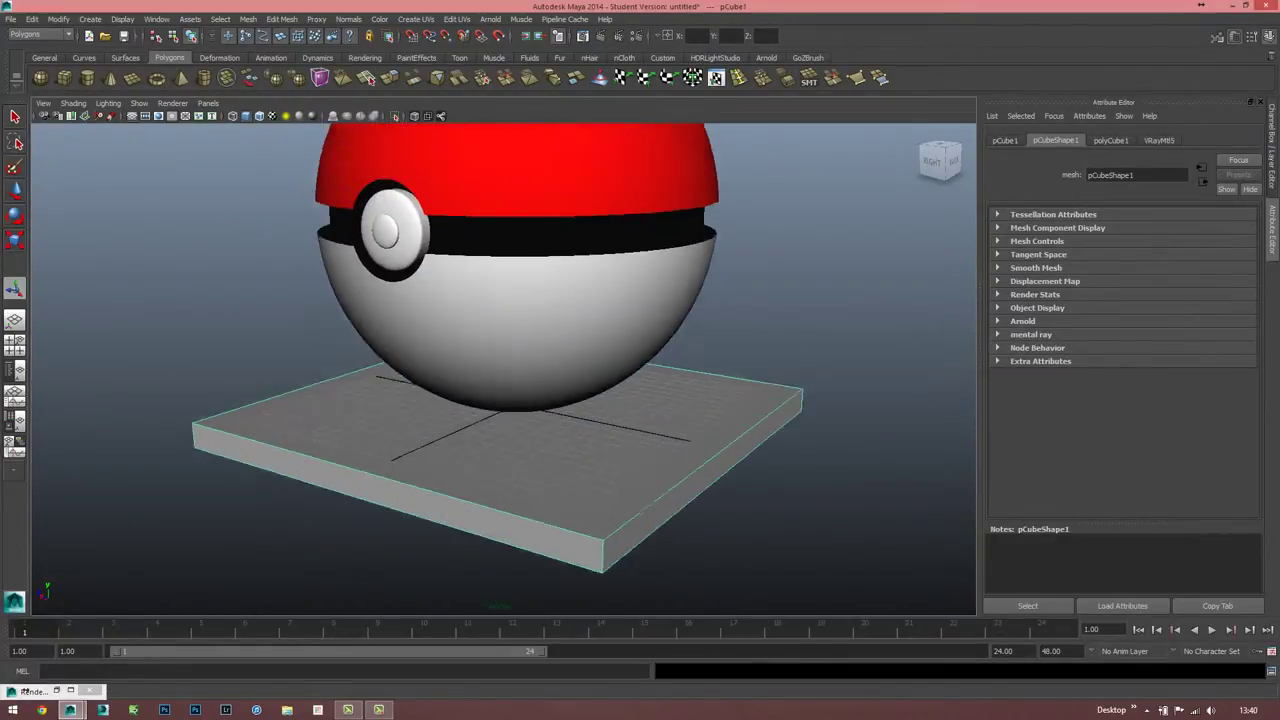
# - Reapply a 2-segment bevel to the slab and review the Bevel Options
pyautogui.click(787, 77)
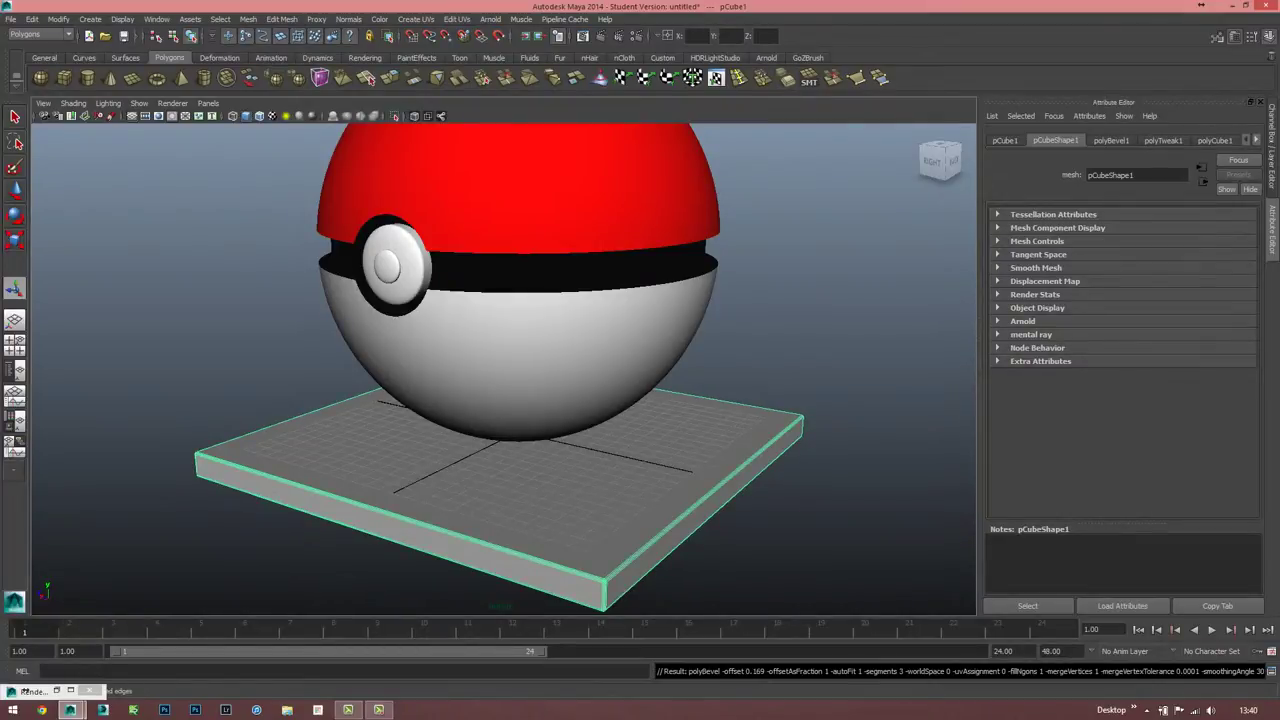
pyautogui.doubleClick(787, 77)
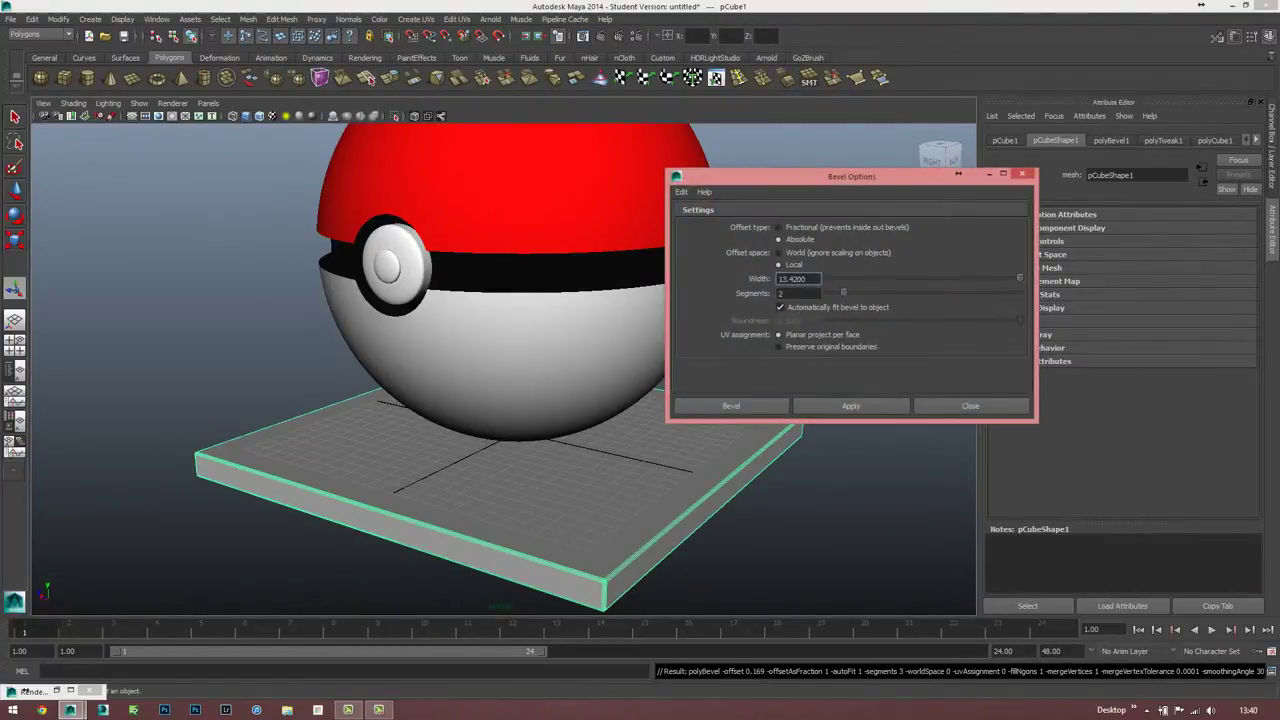
pyautogui.moveTo(800, 176); pyautogui.dragTo(674, 136)
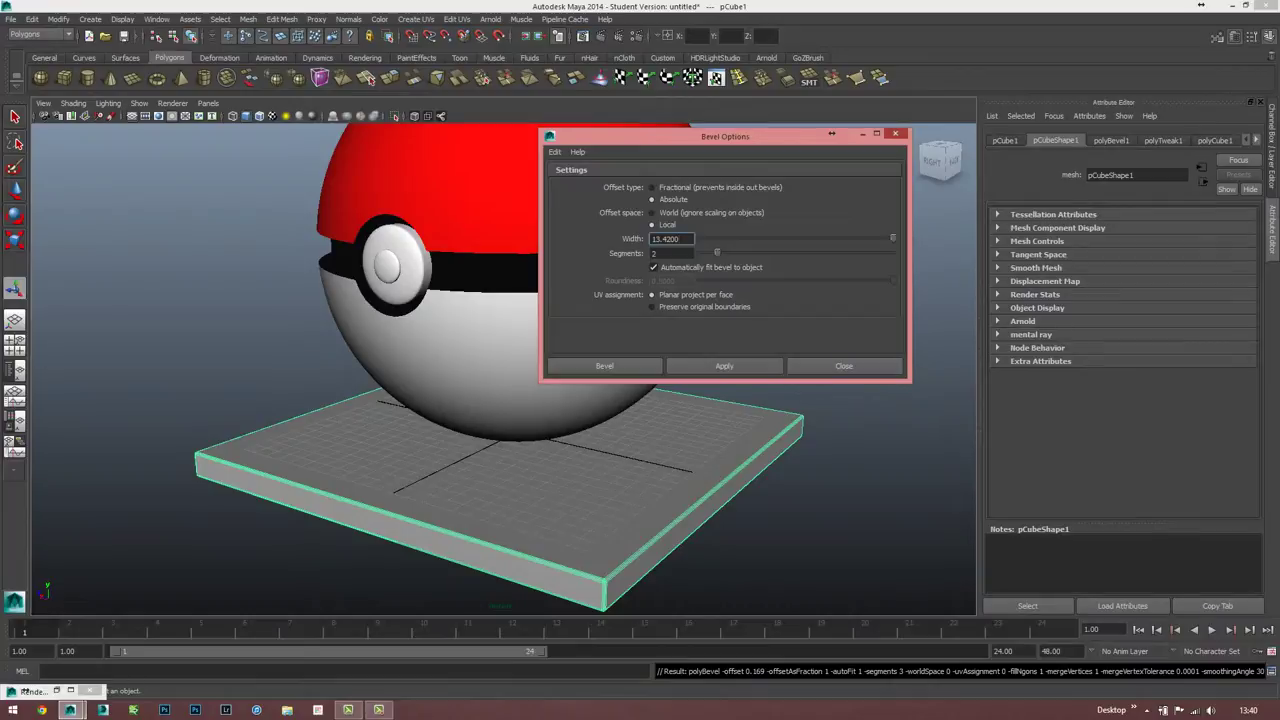
pyautogui.click(895, 133)
pyautogui.scroll(3, 503, 368)
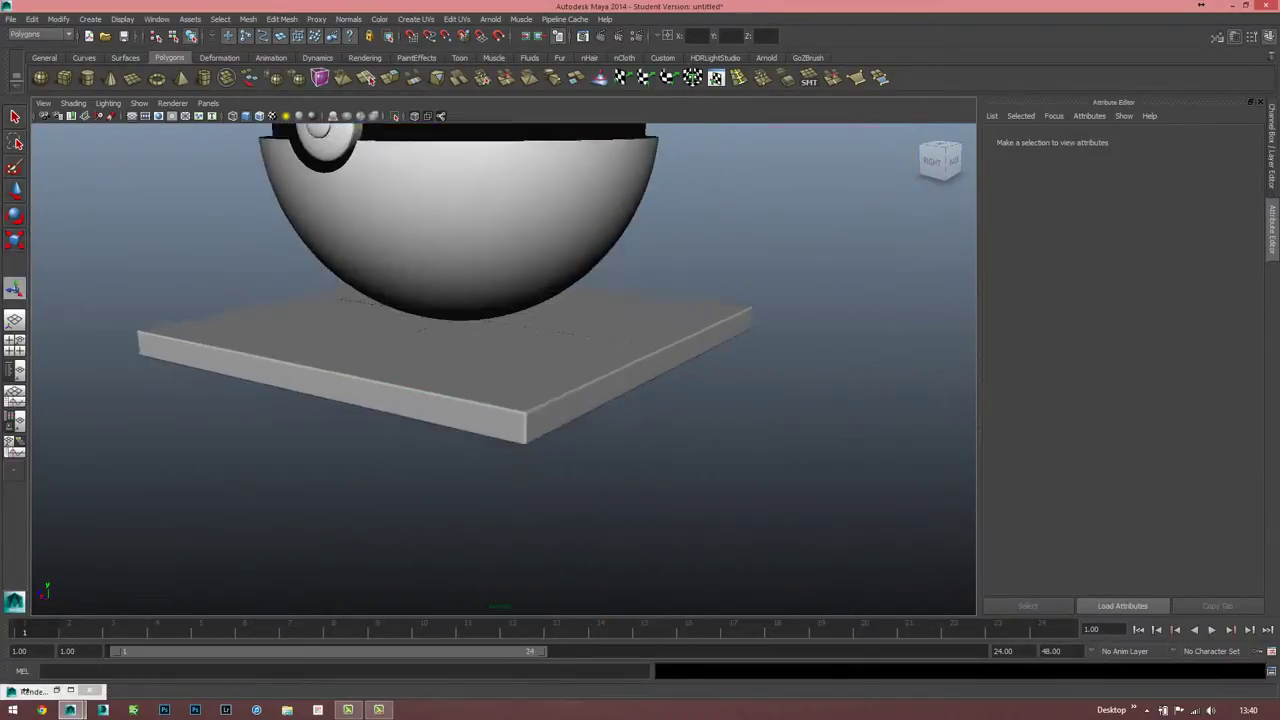
pyautogui.scroll(3, 503, 368)
pyautogui.scroll(3, 503, 368)
pyautogui.click(500, 400)
pyautogui.keyDown('alt'); pyautogui.moveTo(500, 400); pyautogui.dragTo(560, 330); pyautogui.keyUp('alt')
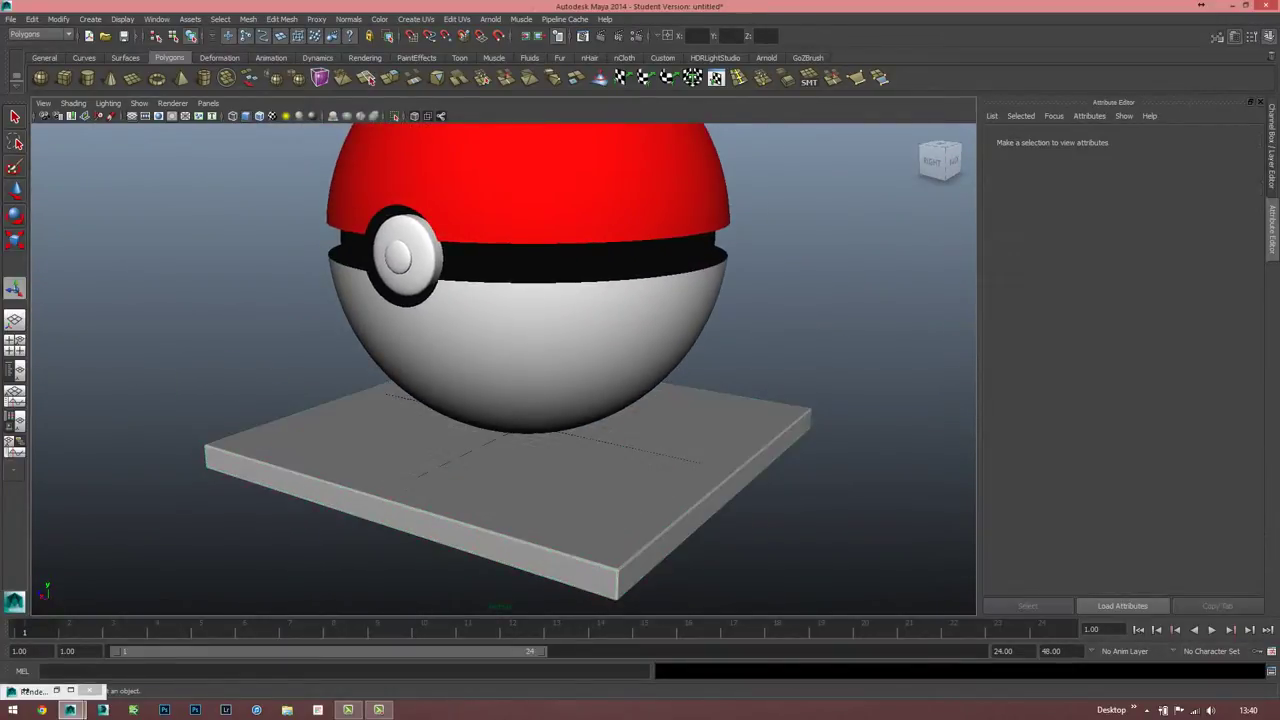
pyautogui.click(64, 78)
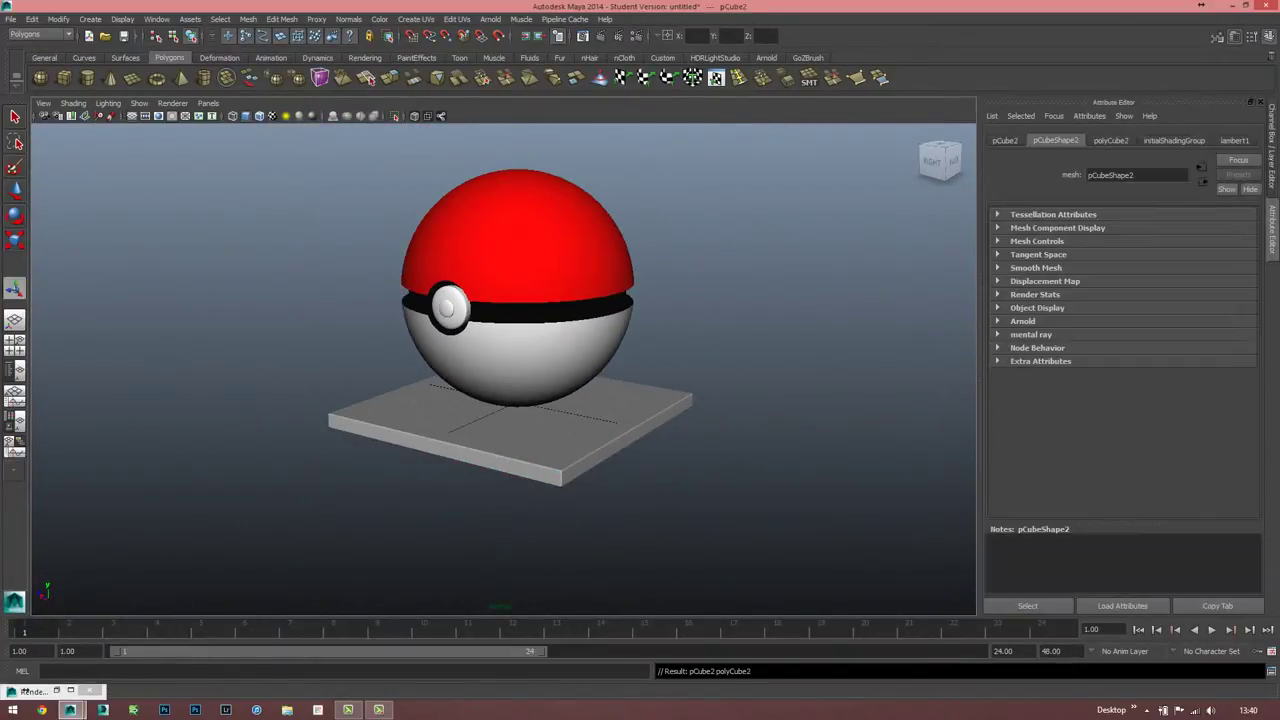
pyautogui.press('w')
pyautogui.moveTo(516, 402); pyautogui.dragTo(900, 472)
pyautogui.press('r')
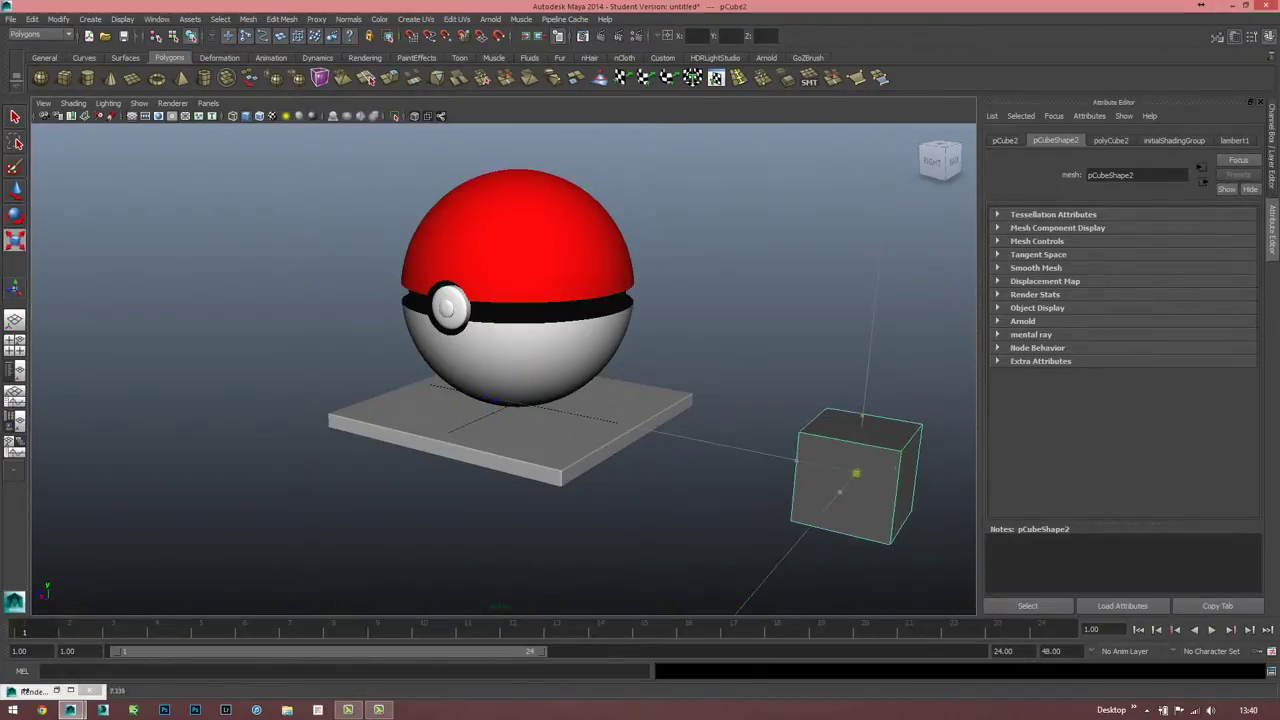
pyautogui.keyDown('alt'); pyautogui.moveTo(900, 472); pyautogui.dragTo(789, 435, button='middle'); pyautogui.keyUp('alt')
pyautogui.moveTo(729, 374)
pyautogui.mouseDown()
pyautogui.moveTo(729, 420)
pyautogui.moveTo(729, 395)
pyautogui.moveTo(800, 374)
pyautogui.mouseUp()
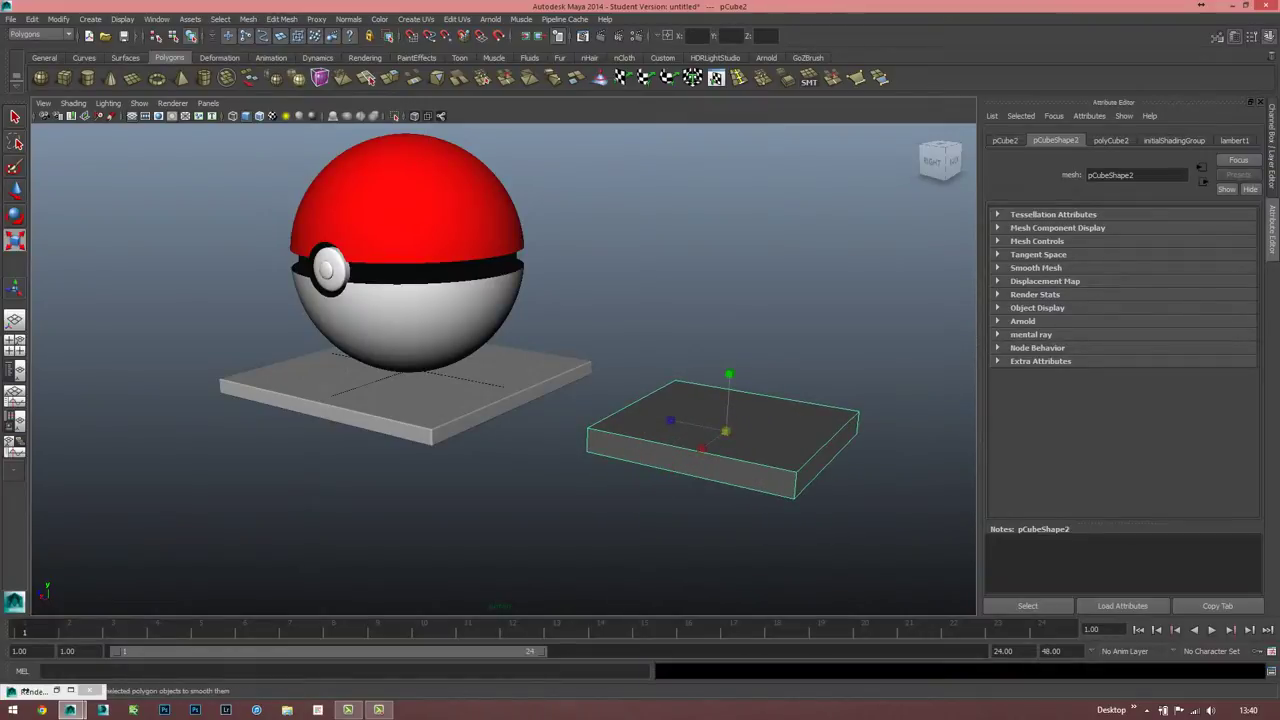
pyautogui.click(297, 77)
pyautogui.click(760, 560)
pyautogui.keyDown('alt'); pyautogui.moveTo(760, 560); pyautogui.dragTo(700, 540); pyautogui.keyUp('alt')
pyautogui.click(565, 488)
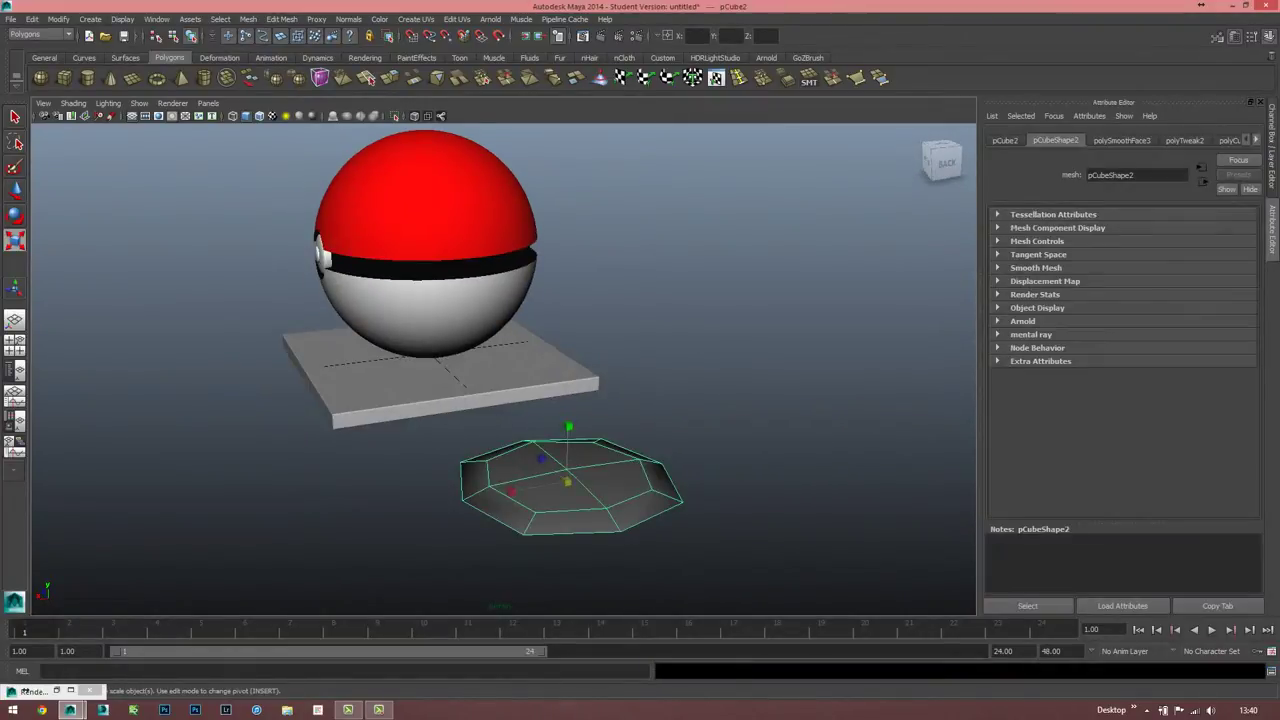
pyautogui.press('Delete')
pyautogui.click(425, 300)
pyautogui.keyDown('alt'); pyautogui.moveTo(488, 315); pyautogui.dragTo(520, 340); pyautogui.keyUp('alt')
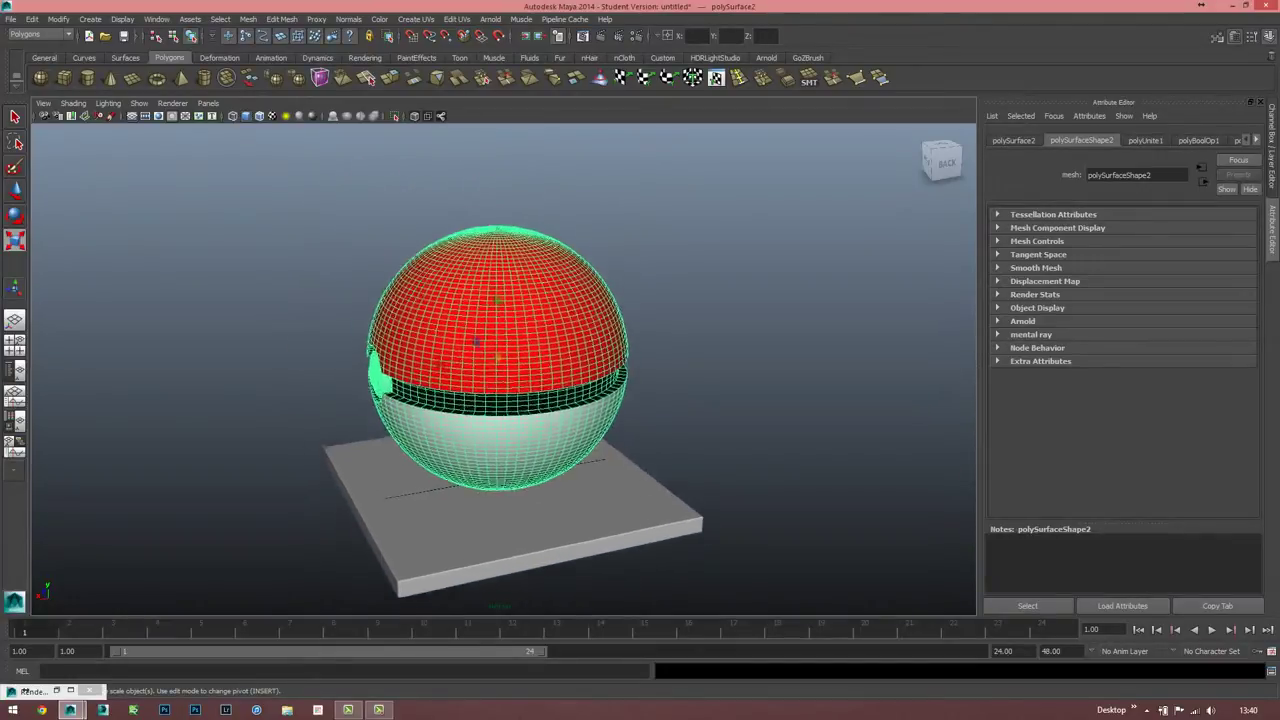
pyautogui.click(760, 500)
pyautogui.moveTo(760, 500)
pyautogui.keyDown('alt'); pyautogui.mouseDown()
pyautogui.moveTo(740, 520)
pyautogui.moveTo(720, 505)
pyautogui.mouseUp(); pyautogui.keyUp('alt')
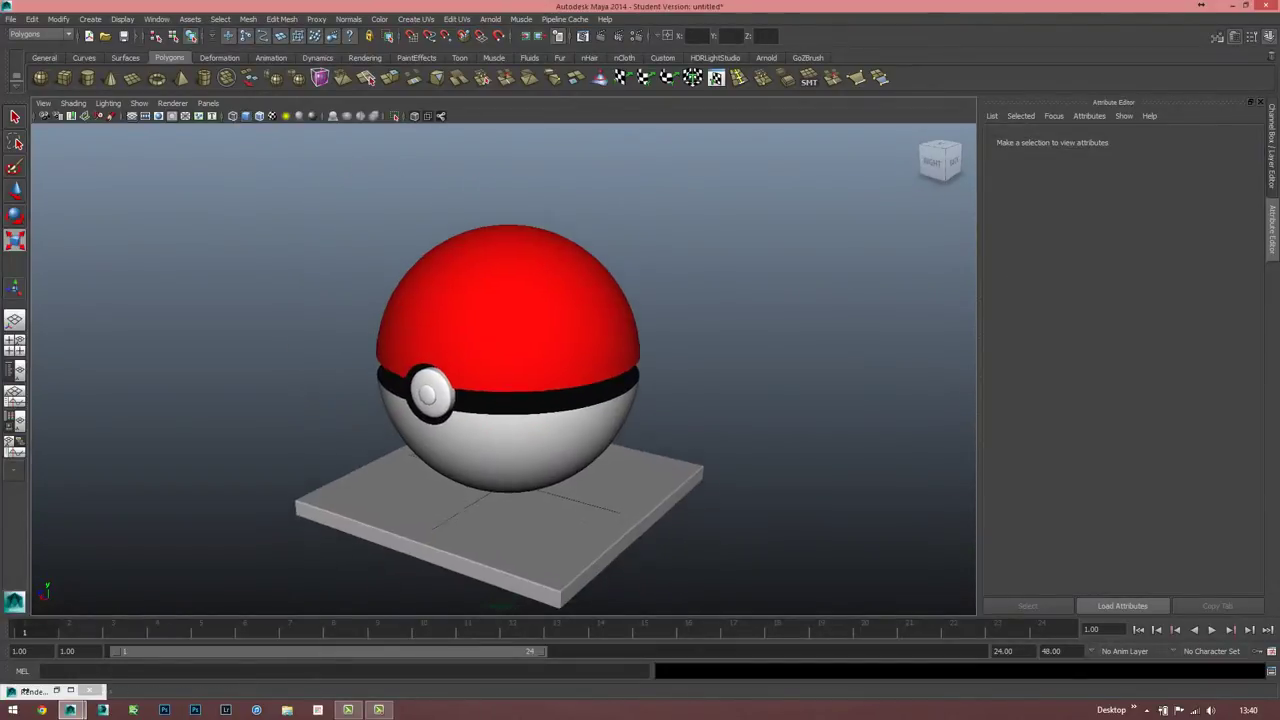
# - Duplicate the Pokéball and move the copy to the right in the front view
pyautogui.click(500, 320)
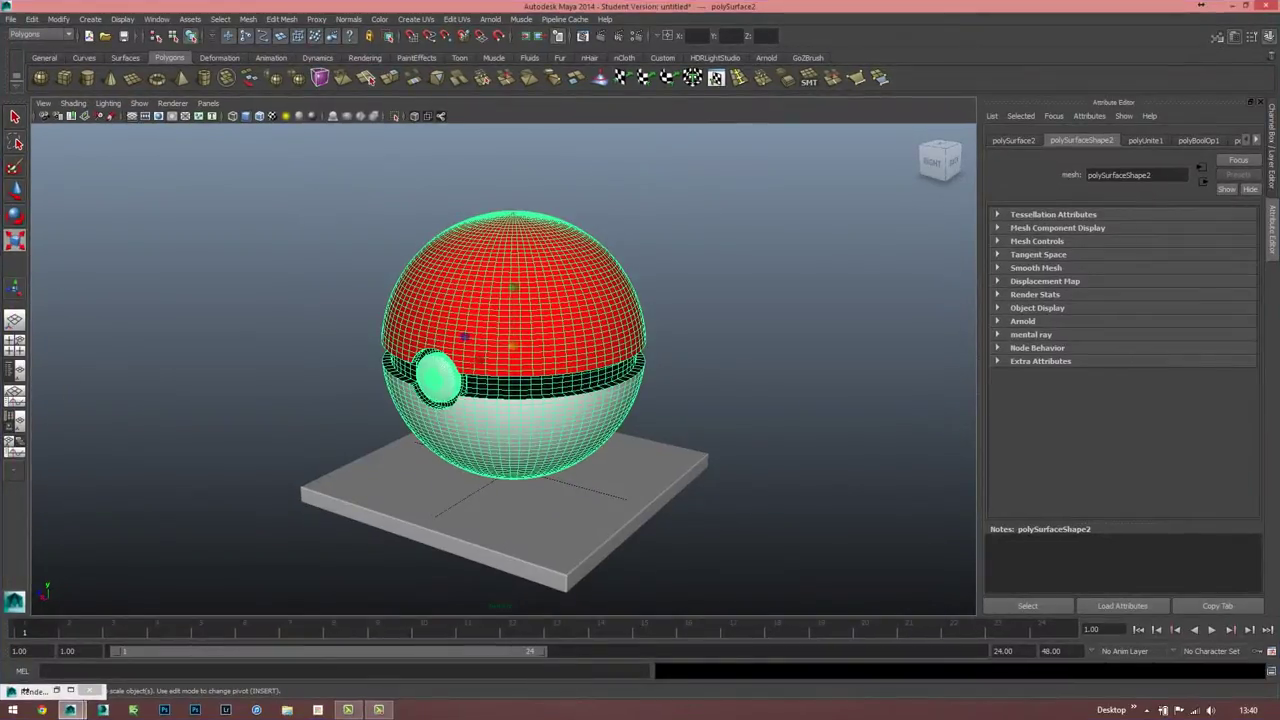
pyautogui.hotkey('ctrl', 'd')
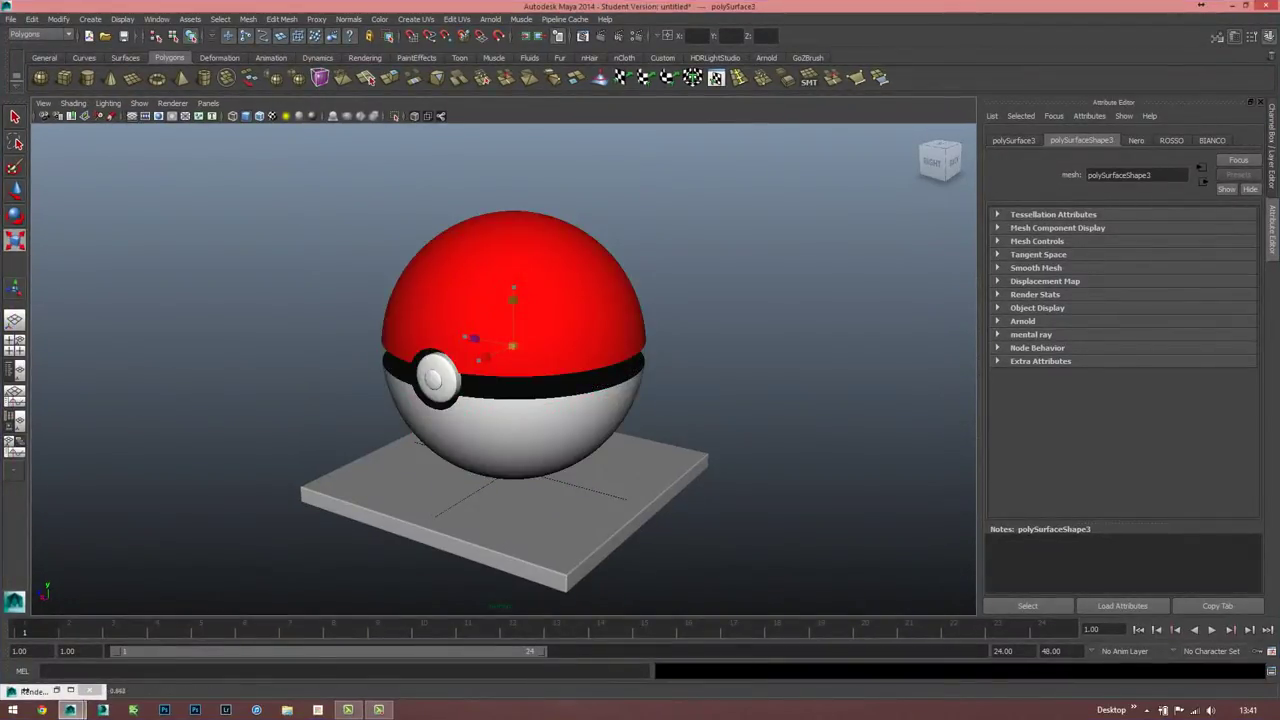
pyautogui.press('w')
pyautogui.press('space')
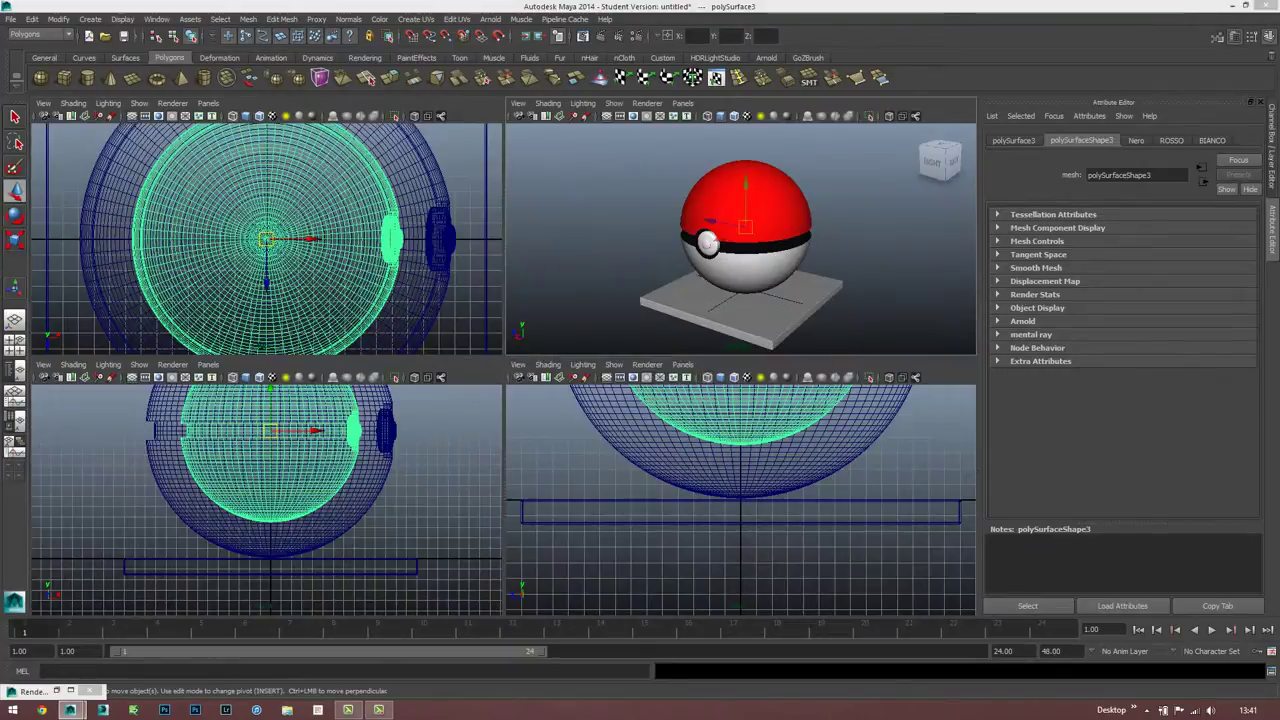
pyautogui.press('space')
pyautogui.moveTo(511, 230); pyautogui.dragTo(731, 303)
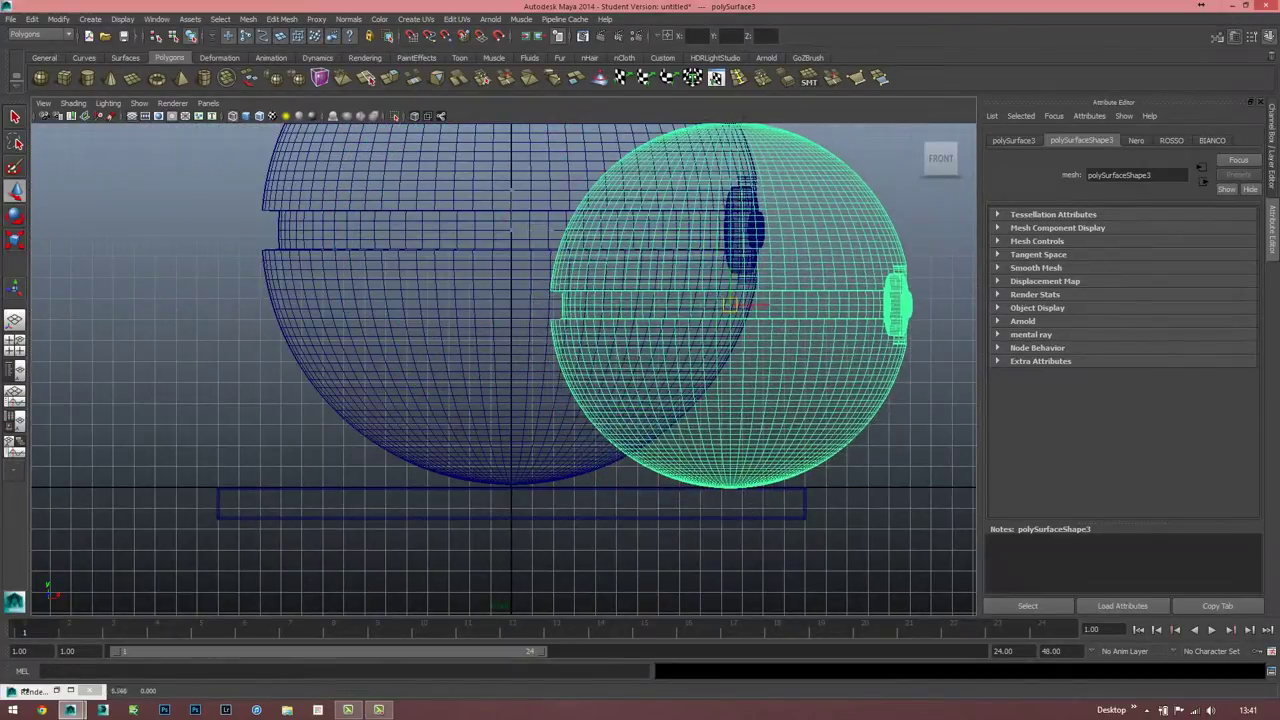
# - Shrink the copied Pokéball to a small size and lower it onto the slab
pyautogui.press('r')
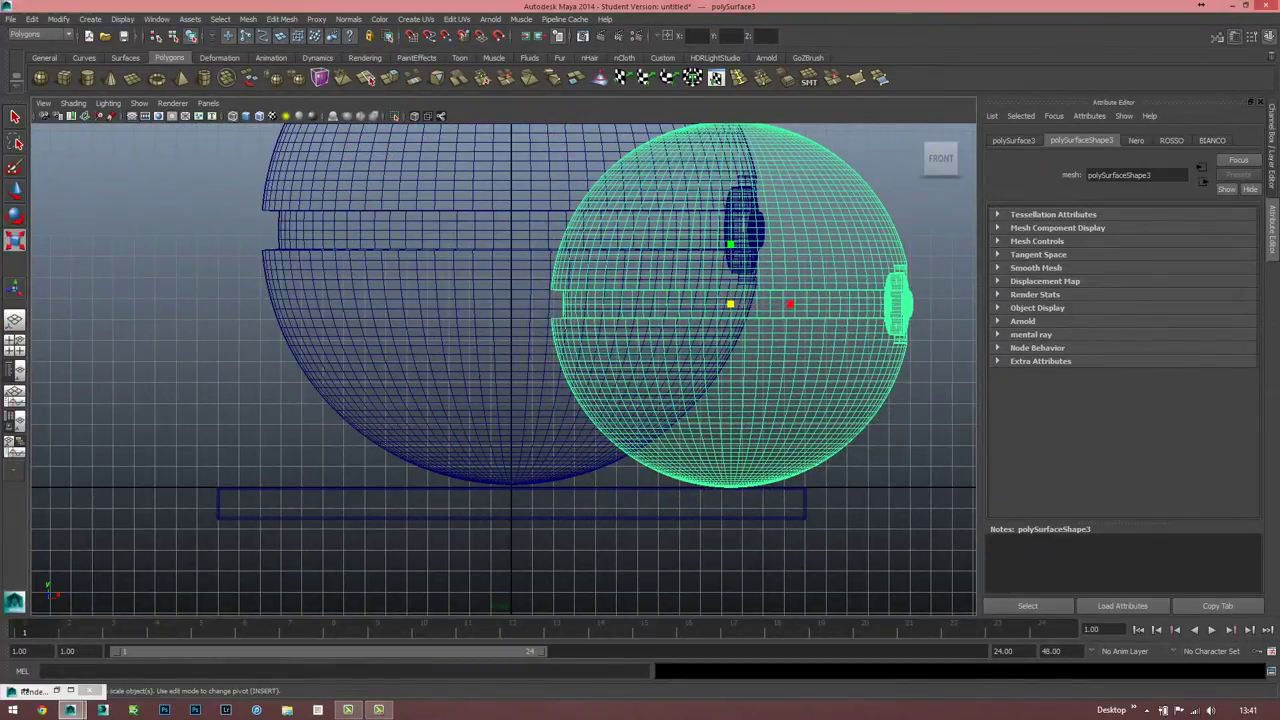
pyautogui.moveTo(731, 303); pyautogui.dragTo(685, 303)
pyautogui.click(400, 380)
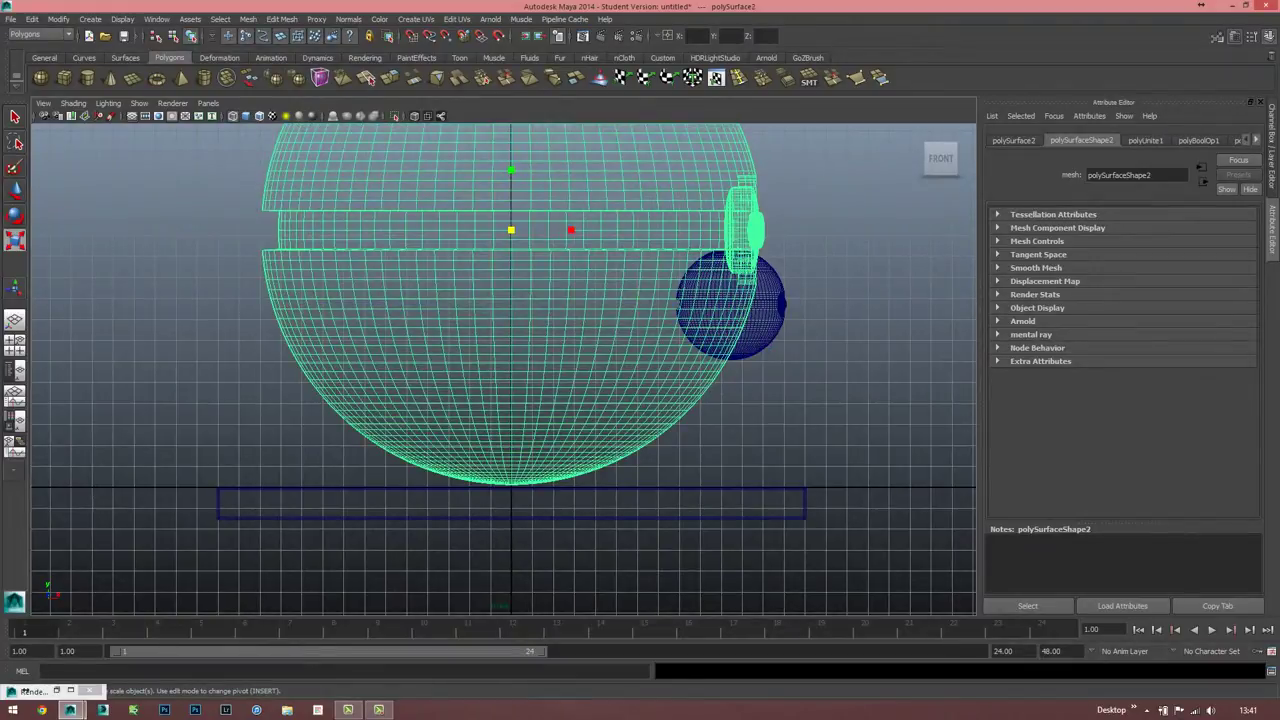
pyautogui.click(730, 320)
pyautogui.press('w')
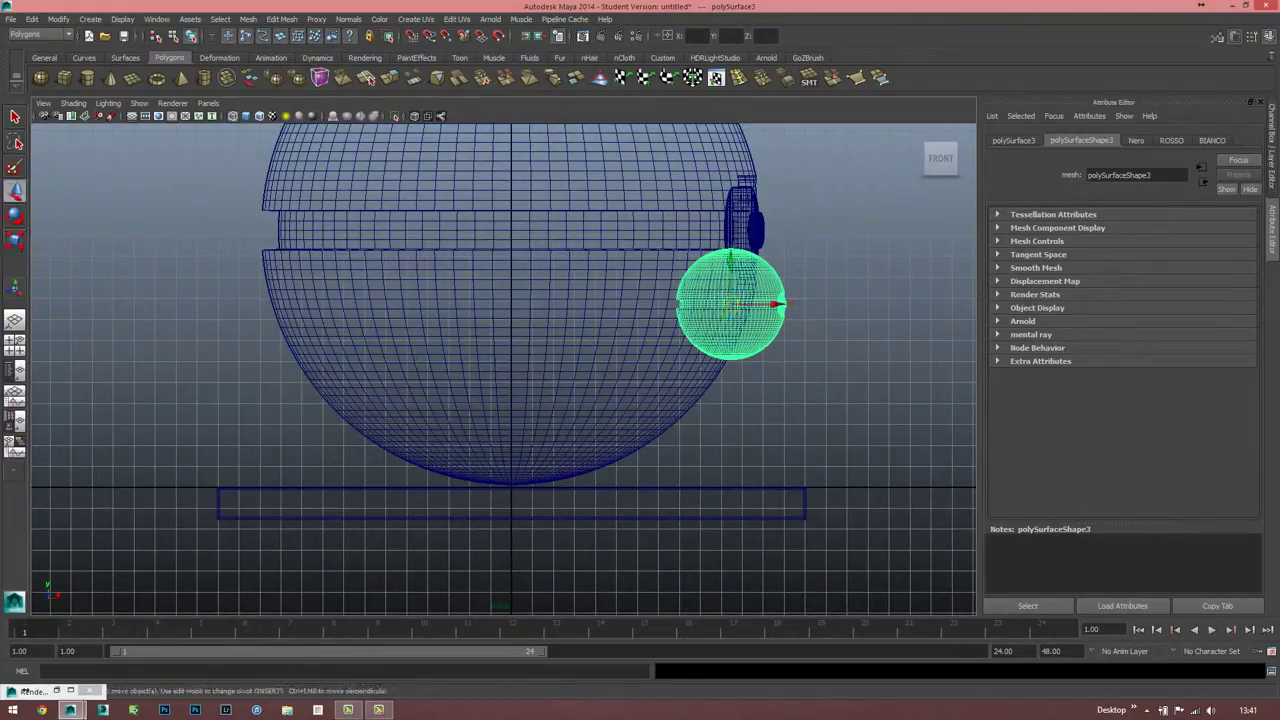
pyautogui.moveTo(731, 303); pyautogui.dragTo(751, 429)
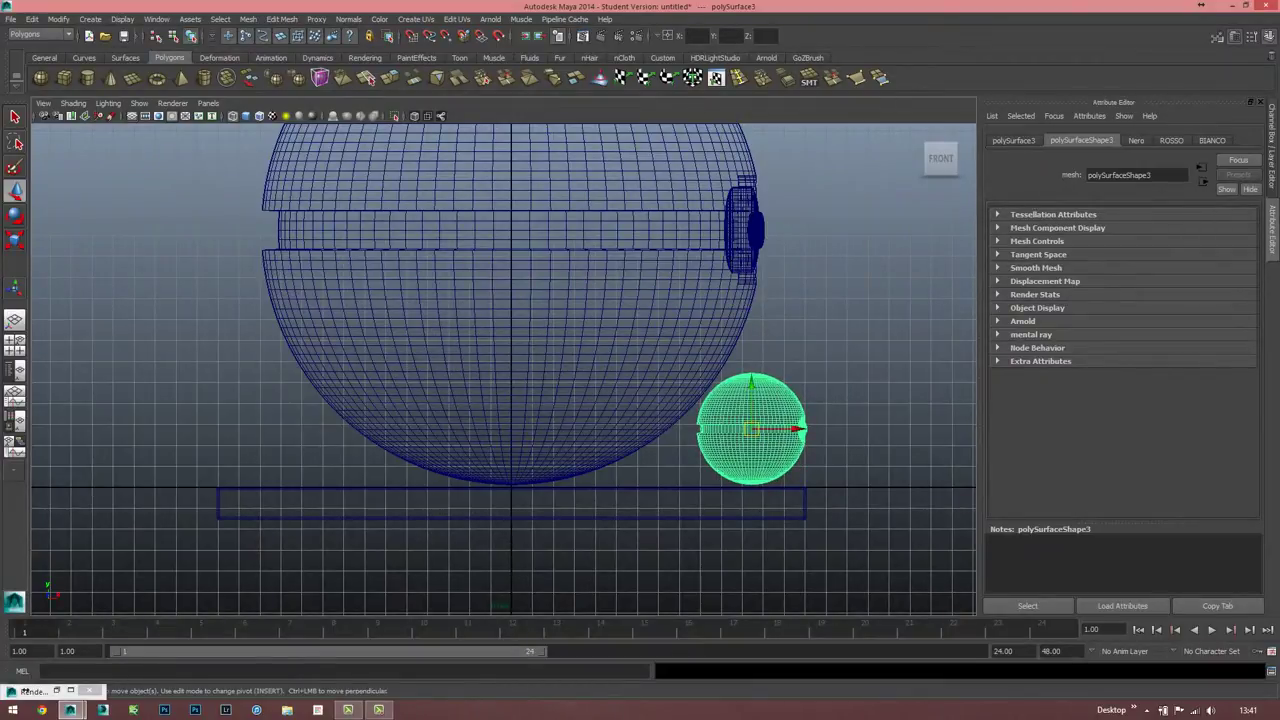
# - Enlarge the small Pokéball slightly so it sits properly on the slab
pyautogui.click(600, 380)
pyautogui.click(850, 300)
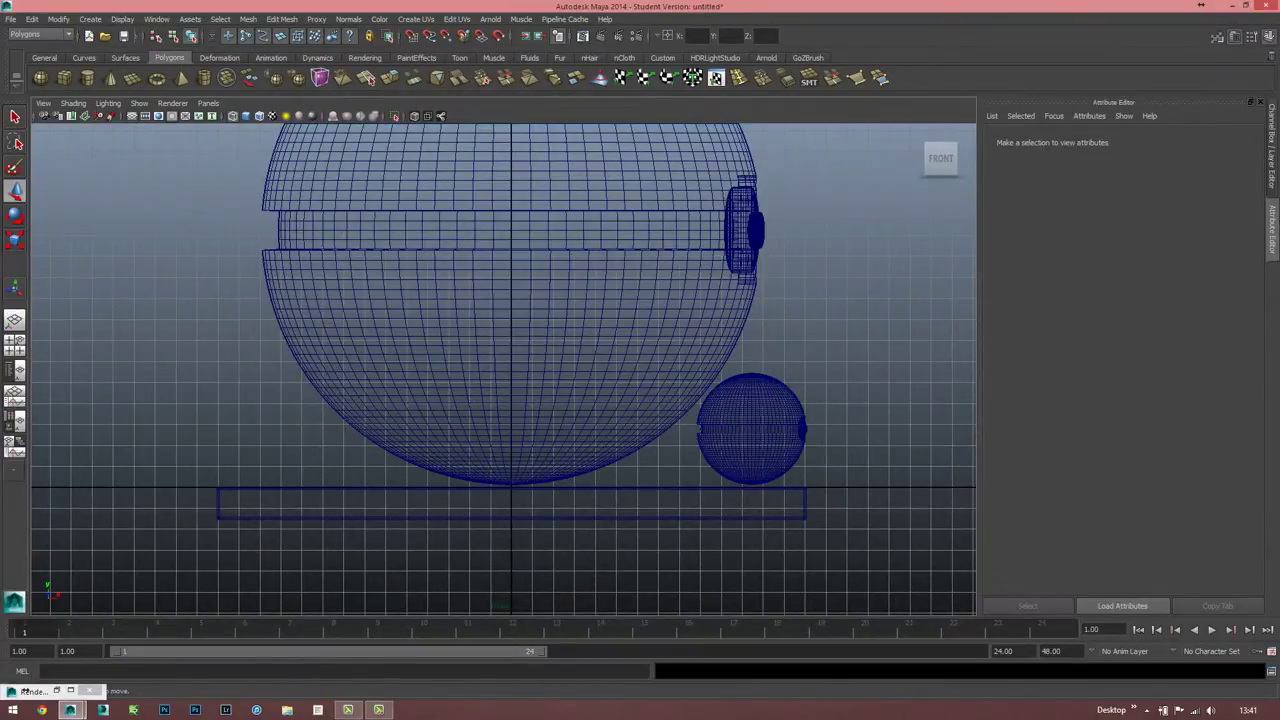
pyautogui.click(760, 445)
pyautogui.keyDown('alt'); pyautogui.moveTo(600, 400); pyautogui.dragTo(496, 395, button='middle'); pyautogui.keyUp('alt')
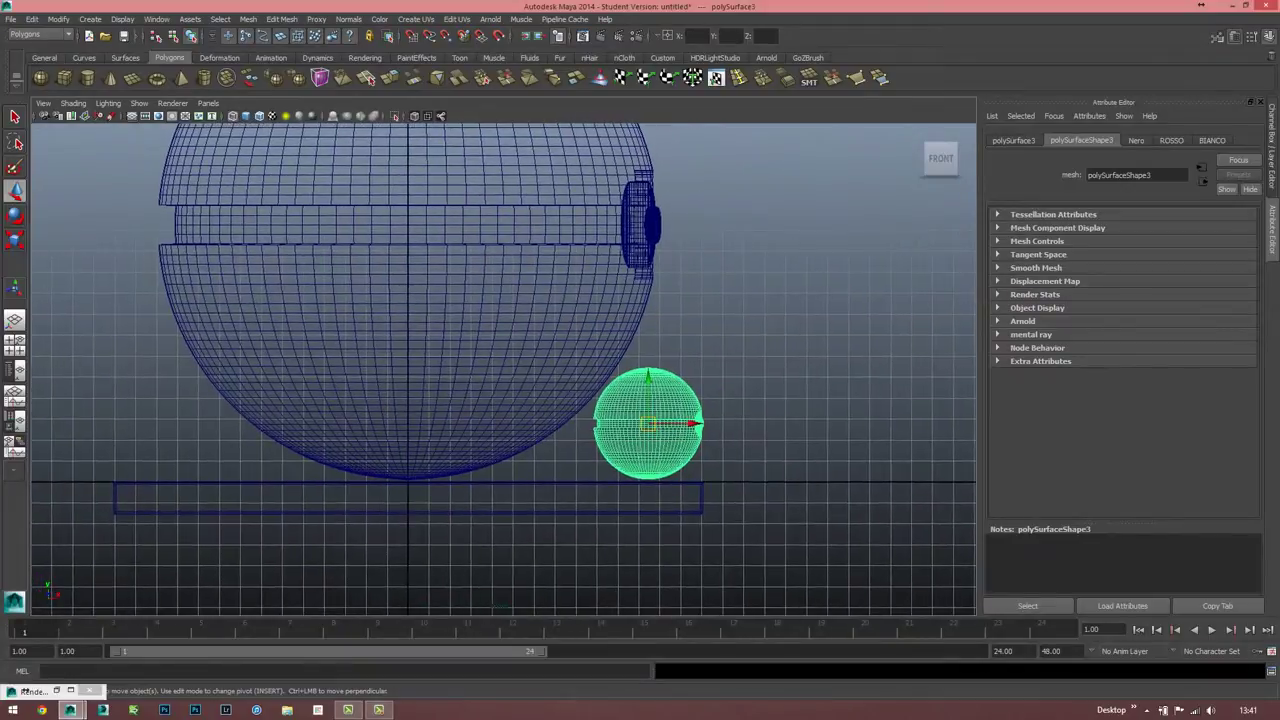
pyautogui.press('r')
pyautogui.moveTo(648, 423)
pyautogui.mouseDown()
pyautogui.moveTo(662, 424)
pyautogui.moveTo(648, 419)
pyautogui.mouseUp()
pyautogui.press('w')
# - In the perspective view, slide the small Pokéball to the slab's front-right corner
pyautogui.press('space')
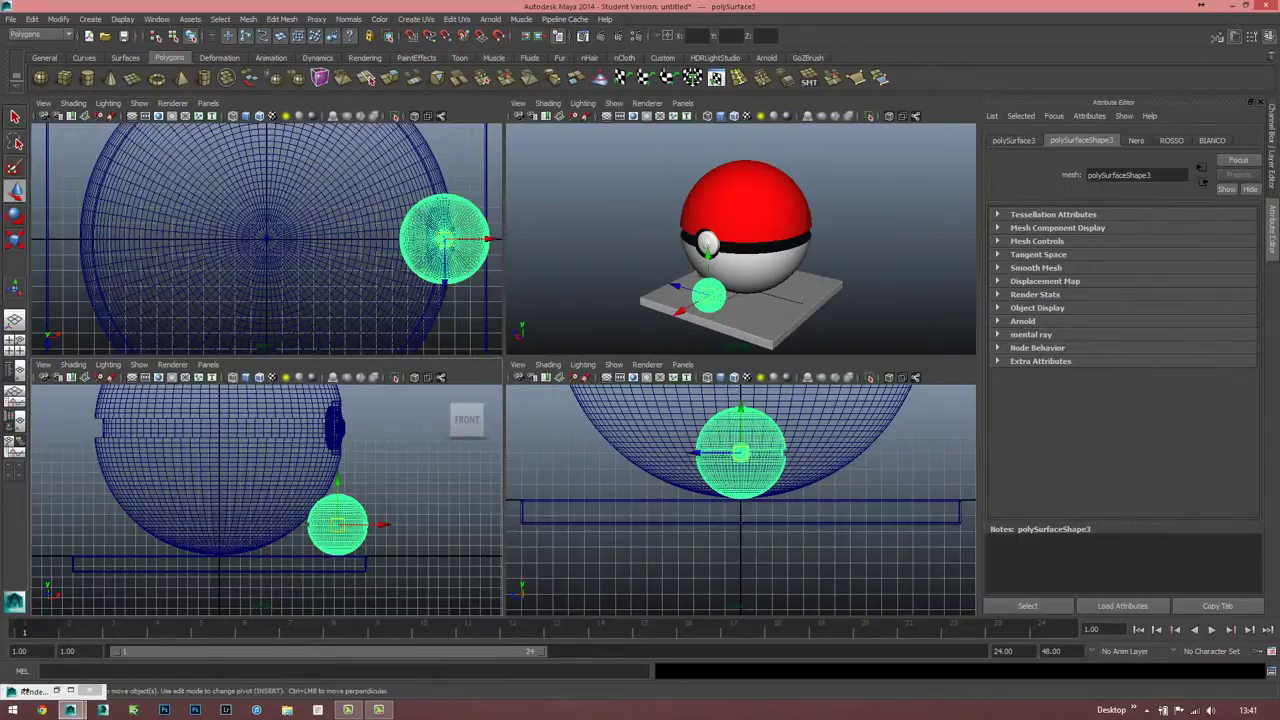
pyautogui.press('space')
pyautogui.click(800, 250)
pyautogui.keyDown('alt'); pyautogui.moveTo(800, 250); pyautogui.dragTo(760, 252); pyautogui.keyUp('alt')
pyautogui.click(466, 488)
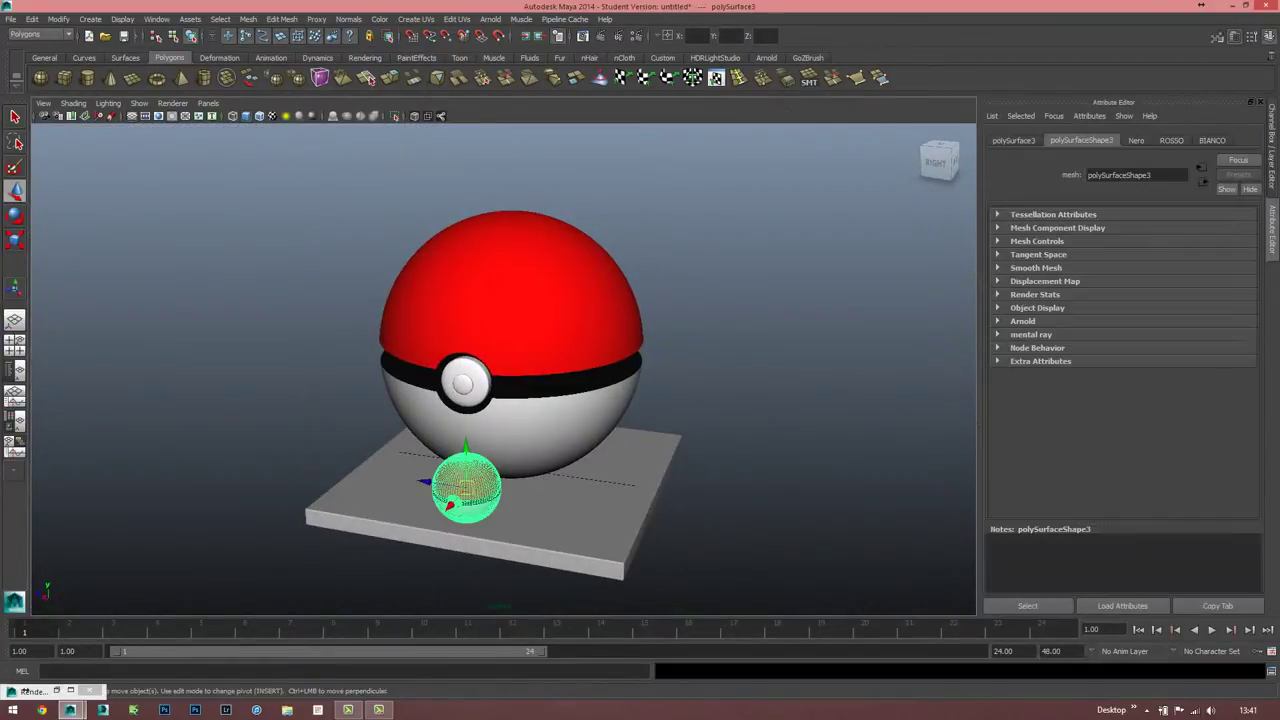
pyautogui.moveTo(466, 488); pyautogui.dragTo(591, 510)
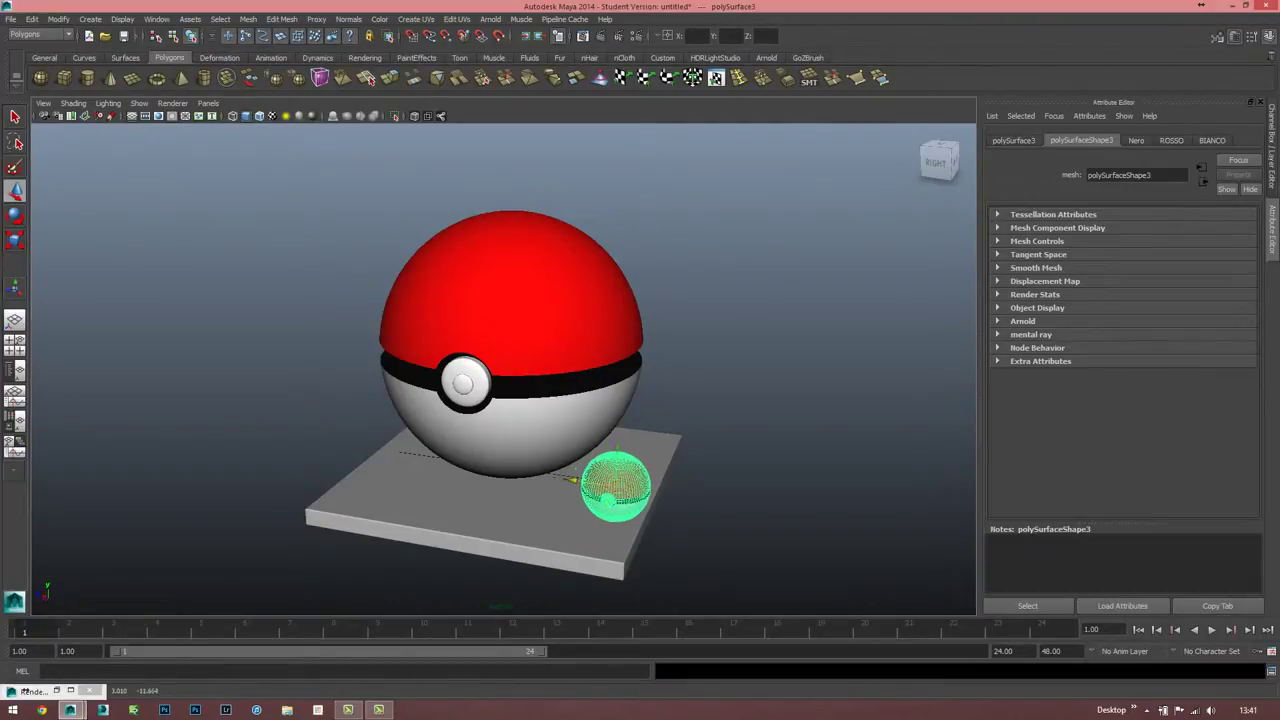
pyautogui.click(760, 480)
pyautogui.keyDown('alt'); pyautogui.moveTo(700, 400); pyautogui.dragTo(740, 375, button='middle'); pyautogui.keyUp('alt')
pyautogui.keyDown('alt'); pyautogui.moveTo(600, 450); pyautogui.dragTo(630, 445); pyautogui.keyUp('alt')
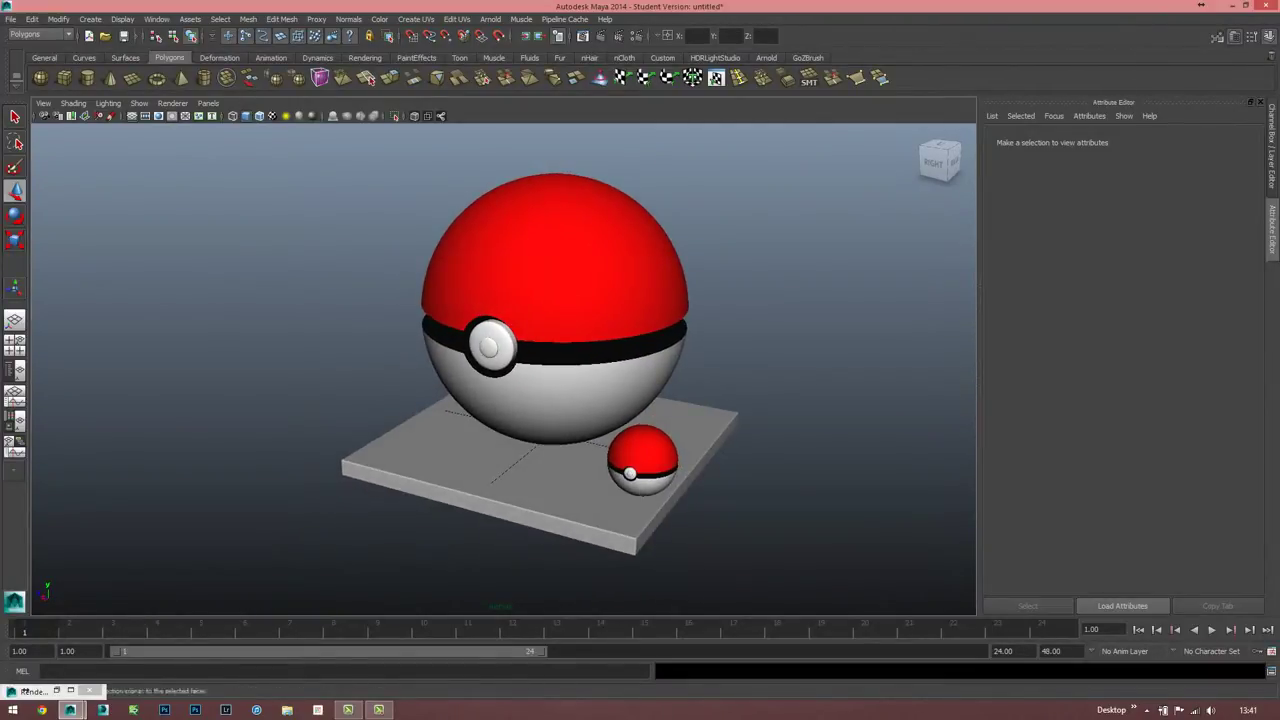
pyautogui.click(537, 36)
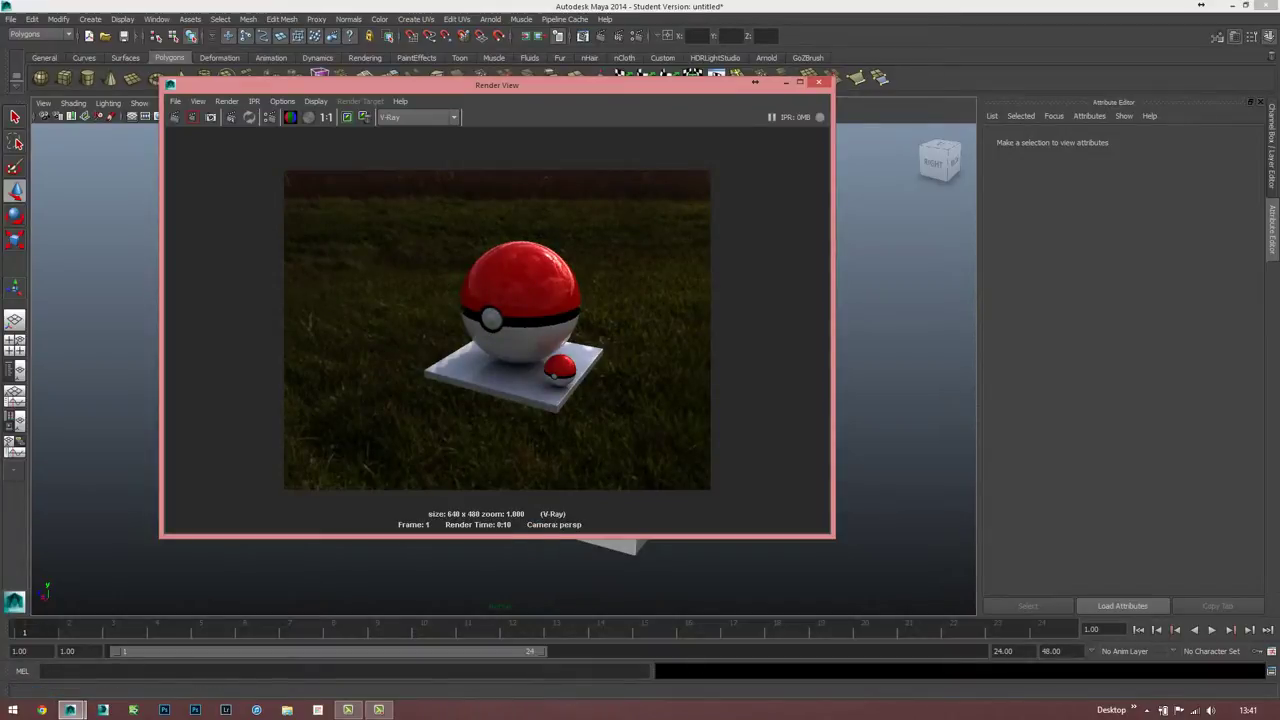
pyautogui.scroll(2, 497, 330)
pyautogui.scroll(2, 497, 330)
pyautogui.click(820, 83)
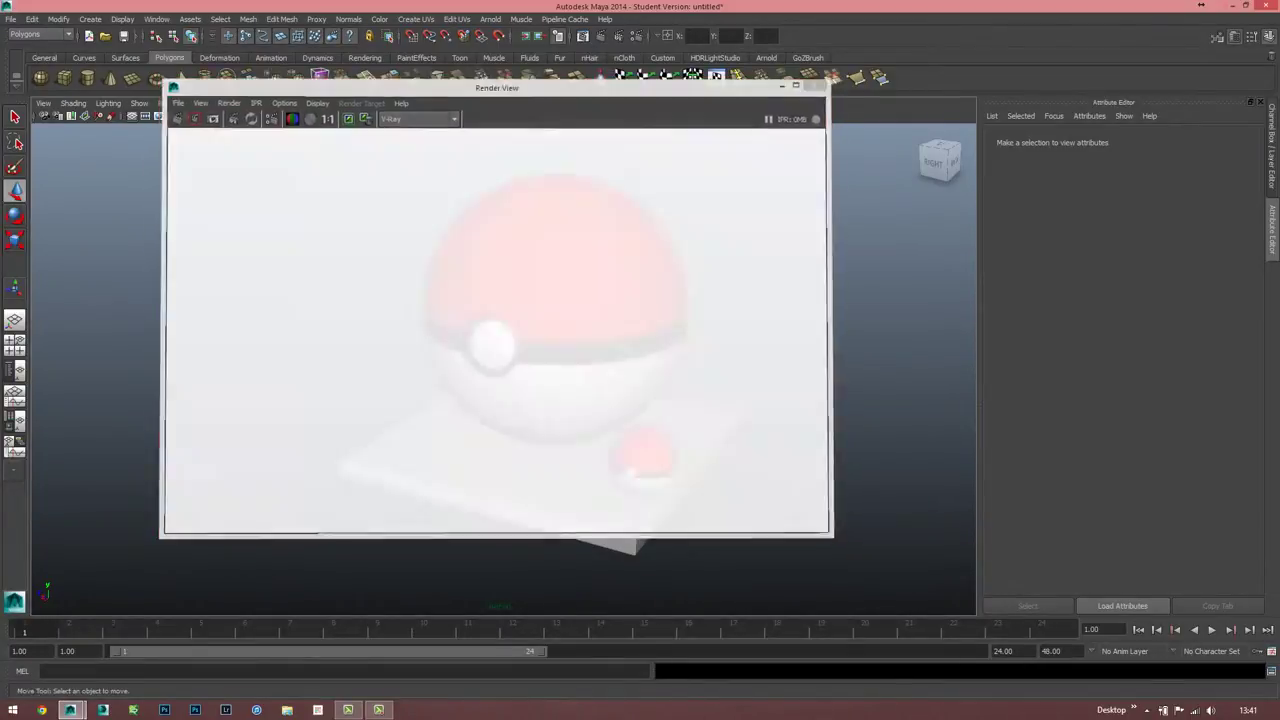
pyautogui.keyDown('alt'); pyautogui.moveTo(500, 400); pyautogui.dragTo(540, 300); pyautogui.keyUp('alt')
# - Extrude the slab's bottom face and scale the extrusion down to about 0.367
pyautogui.keyDown('alt'); pyautogui.moveTo(500, 450); pyautogui.dragTo(520, 400); pyautogui.keyUp('alt')
pyautogui.click(540, 430)
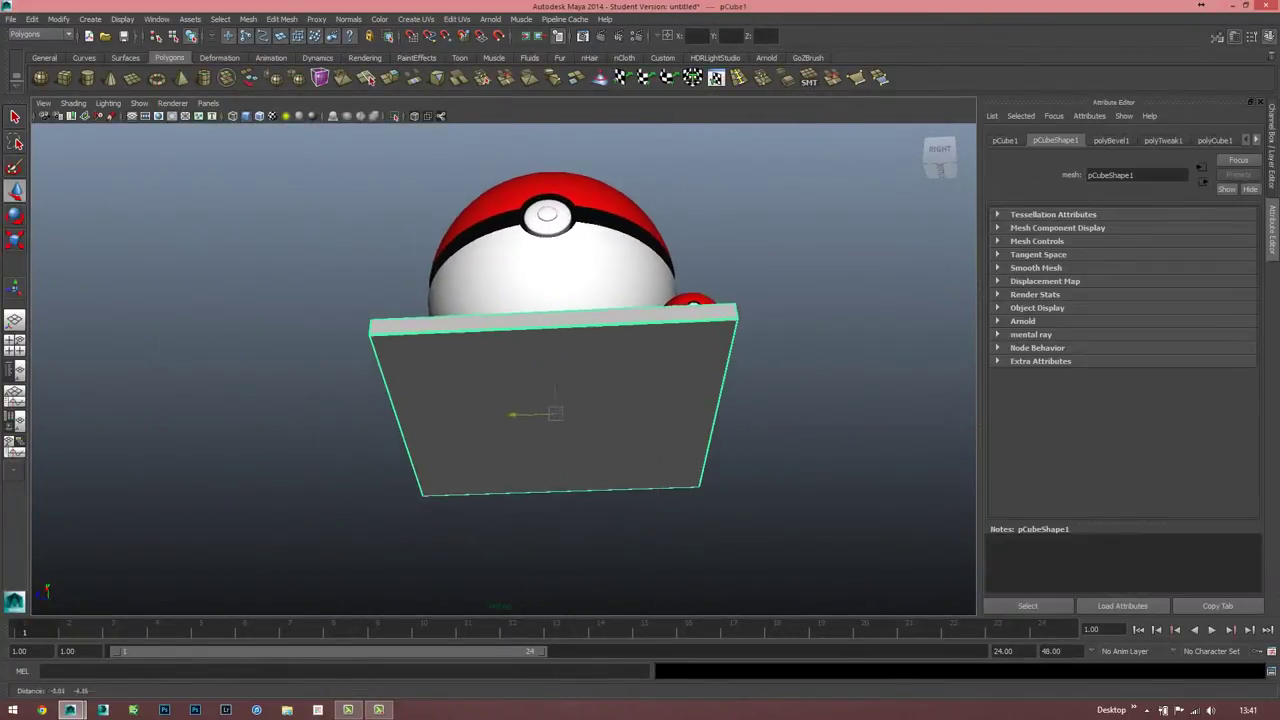
pyautogui.moveTo(543, 414); pyautogui.dragTo(550, 445, button='right')
pyautogui.click(636, 336)
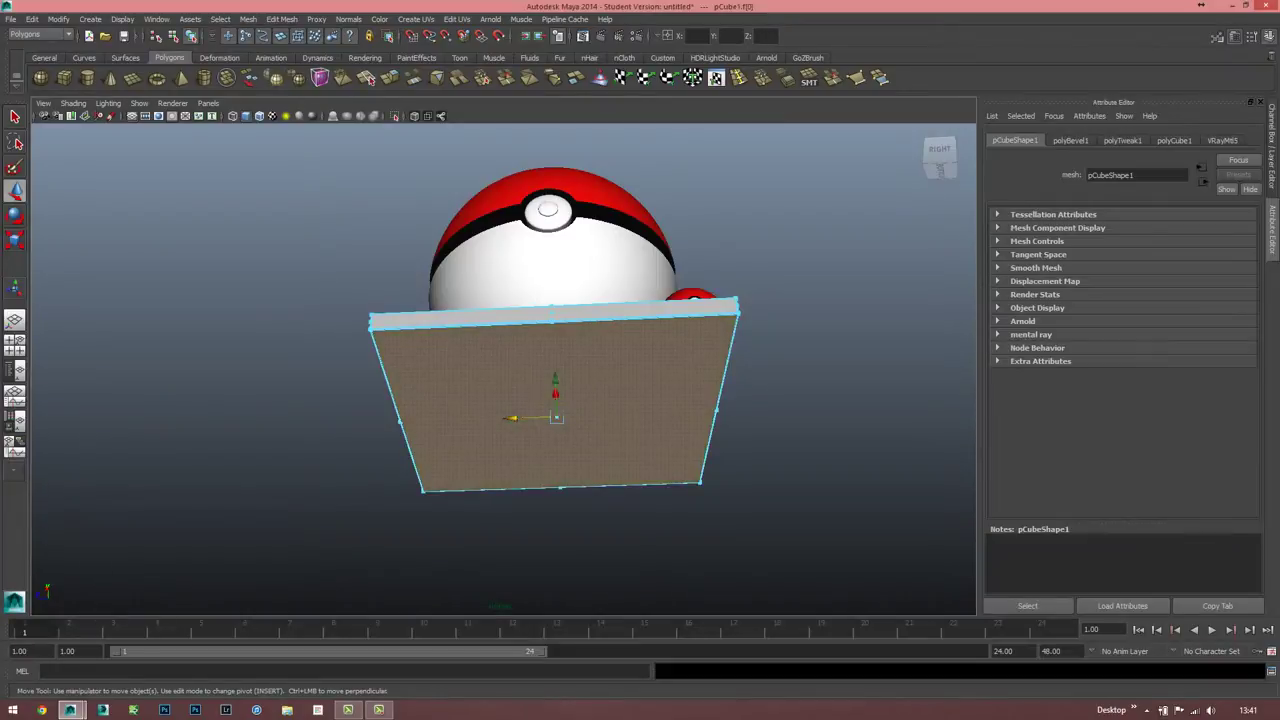
pyautogui.hotkey('ctrl', 'e')
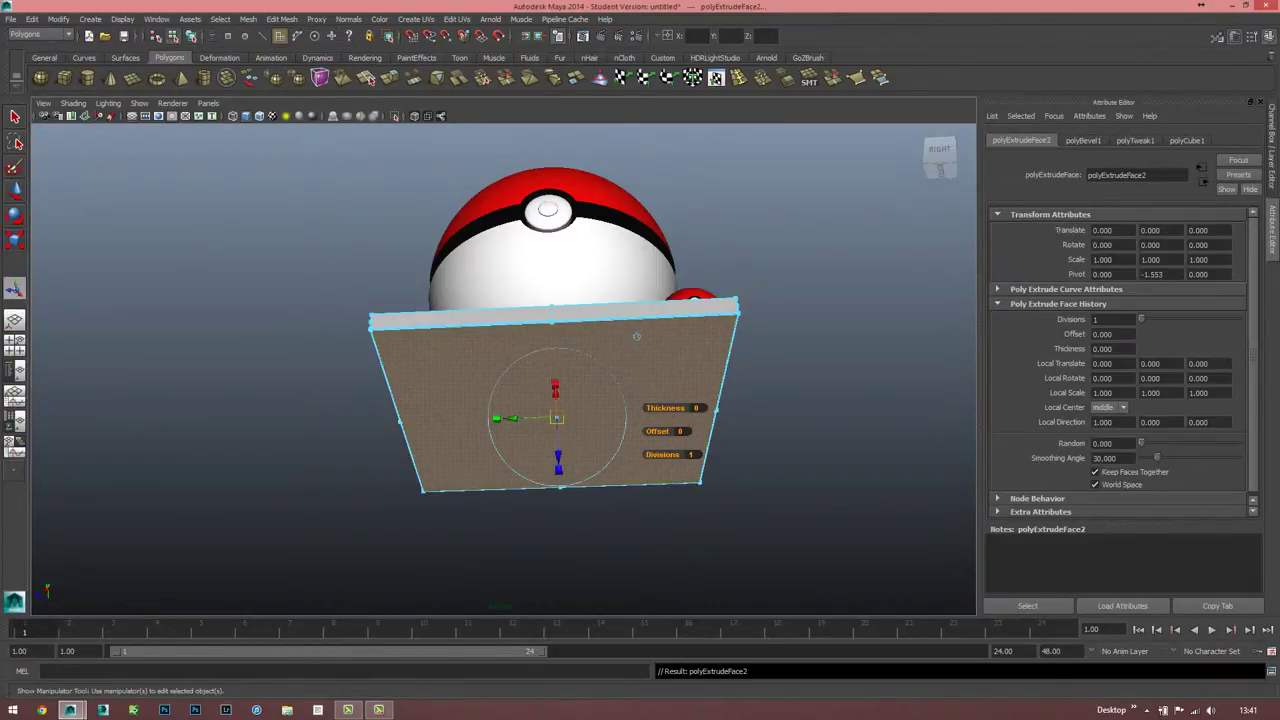
pyautogui.moveTo(556, 418)
pyautogui.mouseDown()
pyautogui.moveTo(436, 421)
pyautogui.moveTo(470, 440)
pyautogui.mouseUp()
# - Extrude the shrunken face again and pull it about 35 units down into a pedestal
pyautogui.hotkey('ctrl', 'e')
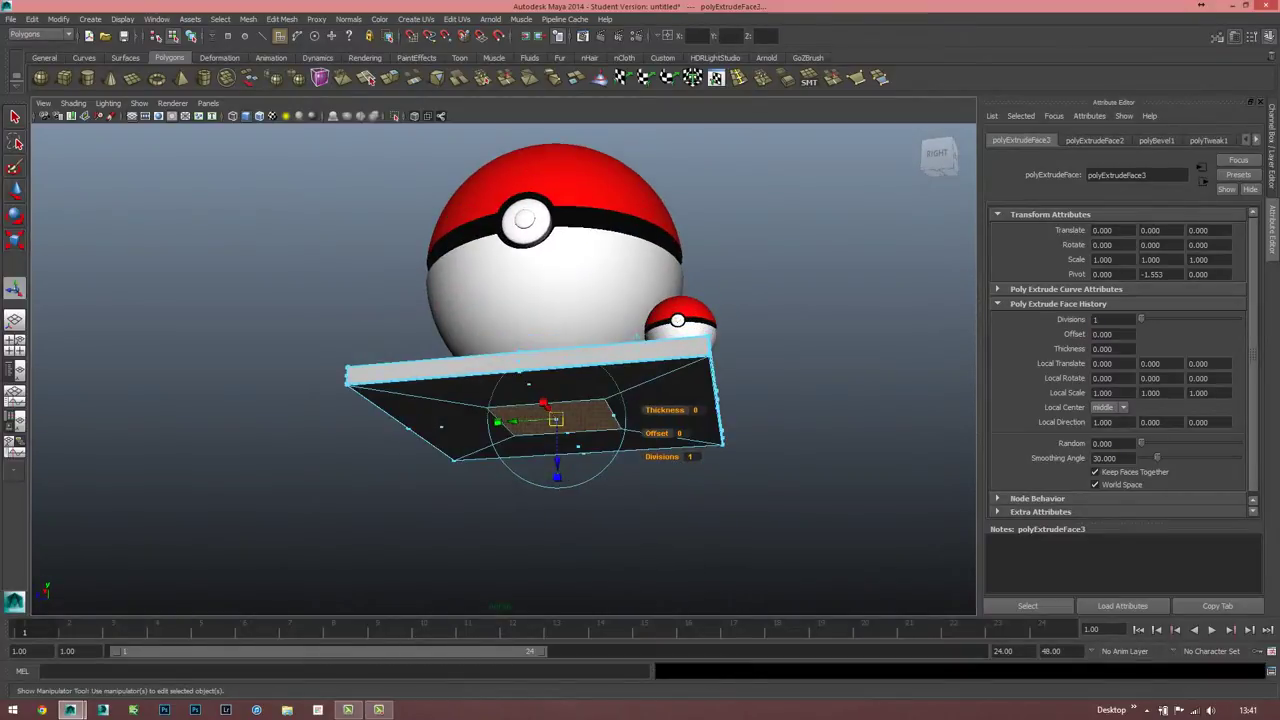
pyautogui.moveTo(557, 475)
pyautogui.mouseDown()
pyautogui.moveTo(557, 600)
pyautogui.moveTo(648, 244)
pyautogui.mouseUp()
pyautogui.moveTo(568, 383)
pyautogui.mouseDown()
pyautogui.moveTo(570, 510)
pyautogui.moveTo(659, 258)
pyautogui.mouseUp()
pyautogui.moveTo(580, 400)
pyautogui.mouseDown()
pyautogui.moveTo(585, 520)
pyautogui.moveTo(679, 444)
pyautogui.mouseUp()
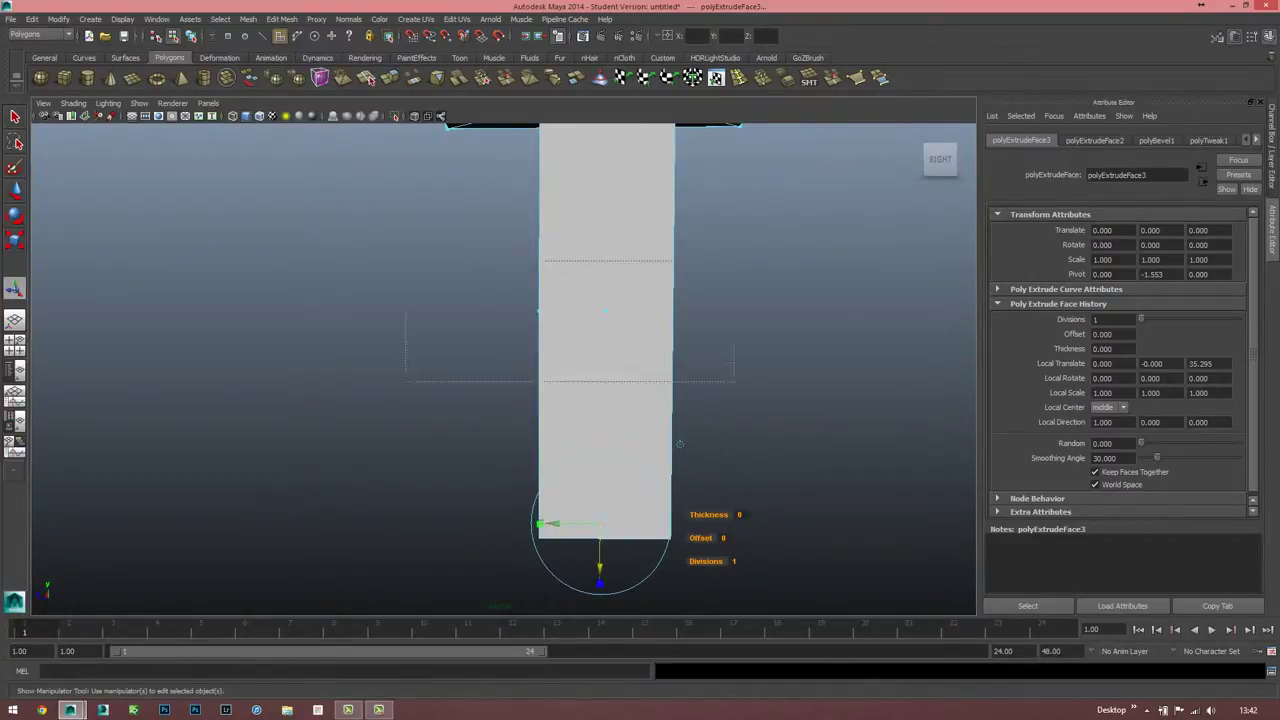
pyautogui.press('F8')
# - Return to object selection and start a new V-Ray render of the current frame
pyautogui.moveTo(679, 444)
pyautogui.keyDown('alt'); pyautogui.mouseDown()
pyautogui.moveTo(533, 135)
pyautogui.moveTo(560, 330)
pyautogui.moveTo(480, 300)
pyautogui.moveTo(420, 300)
pyautogui.moveTo(470, 305)
pyautogui.mouseUp(); pyautogui.keyUp('alt')
pyautogui.click(533, 135)
pyautogui.press('F8')
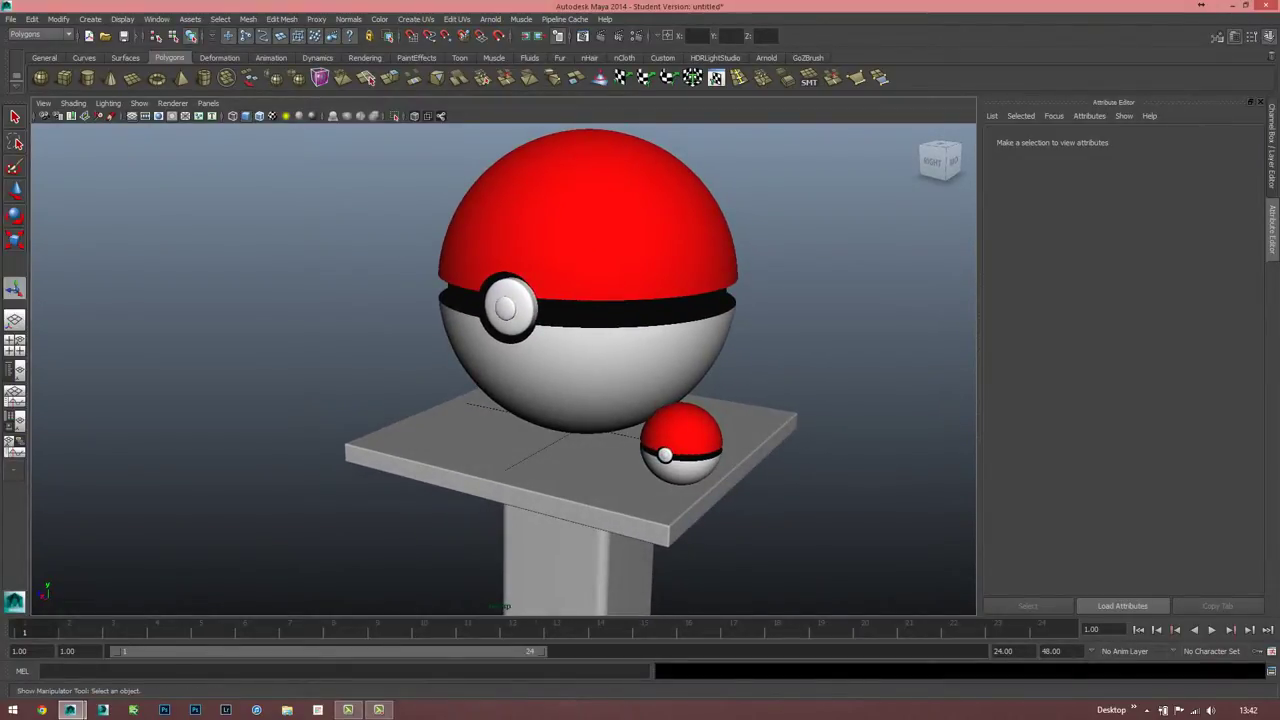
pyautogui.click(583, 36)
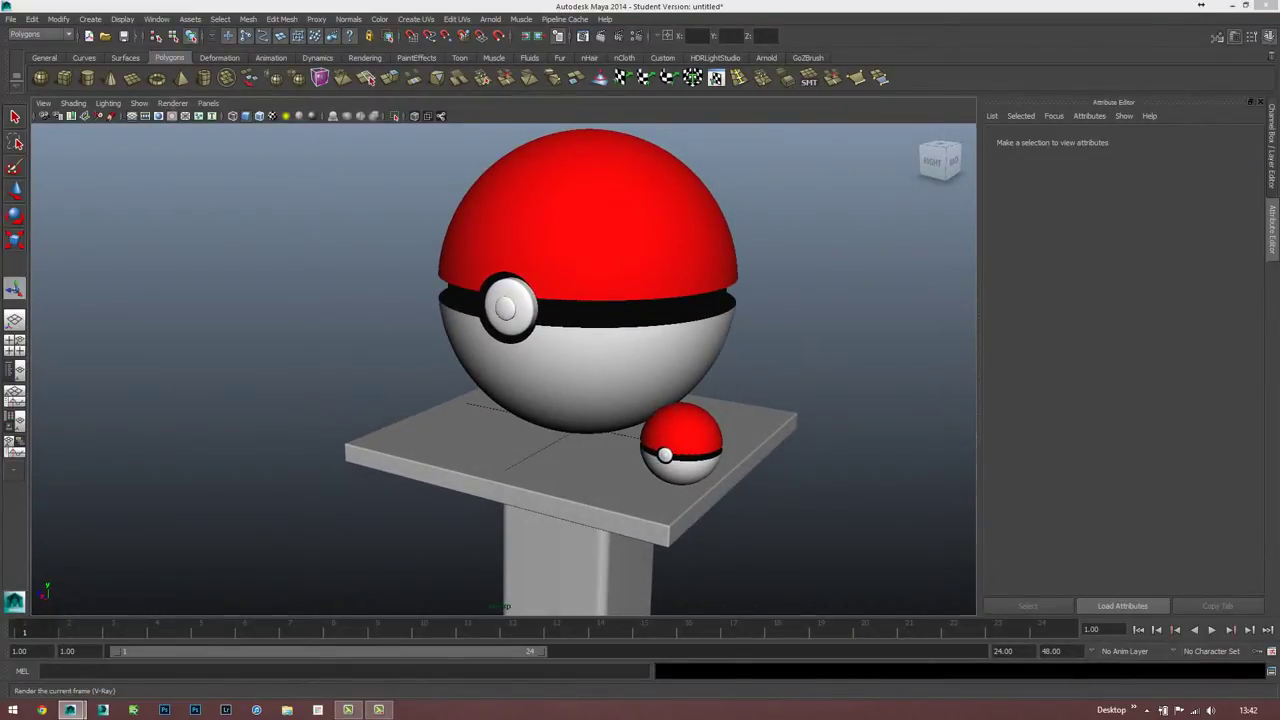
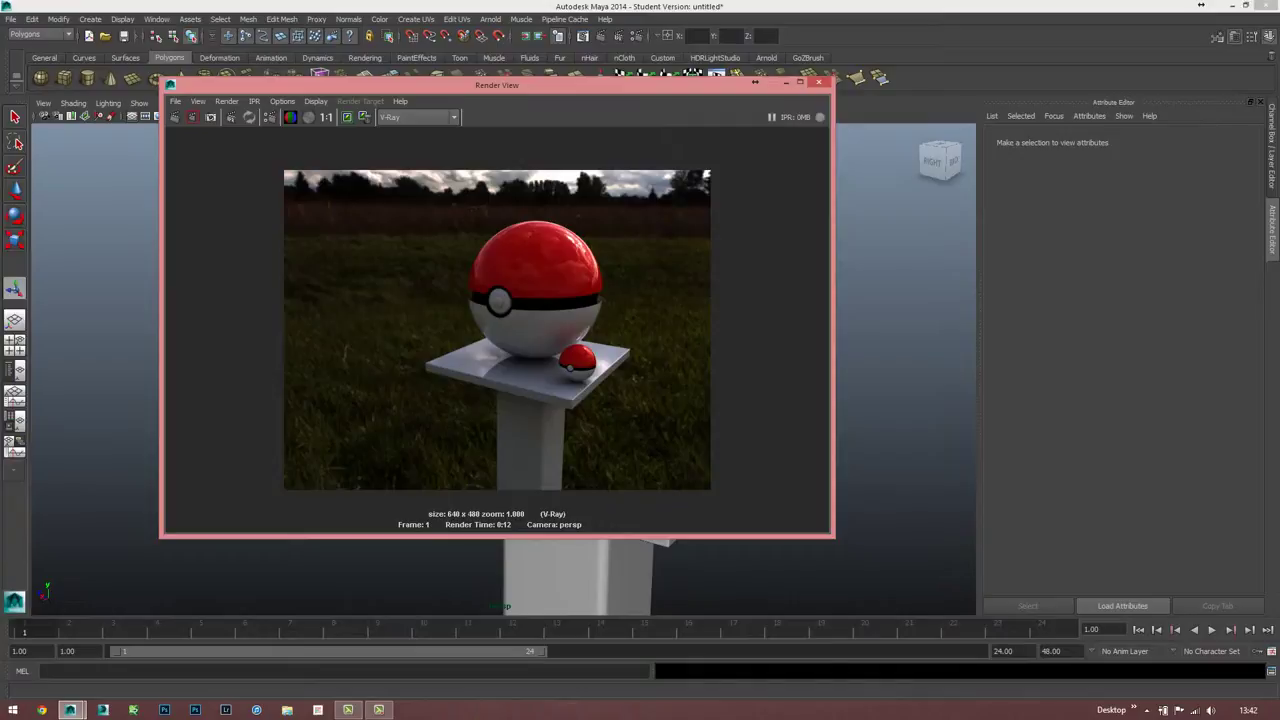
# - Minimize the Render View so the full single perspective viewport shows the Pokéball scene
pyautogui.click(786, 82)
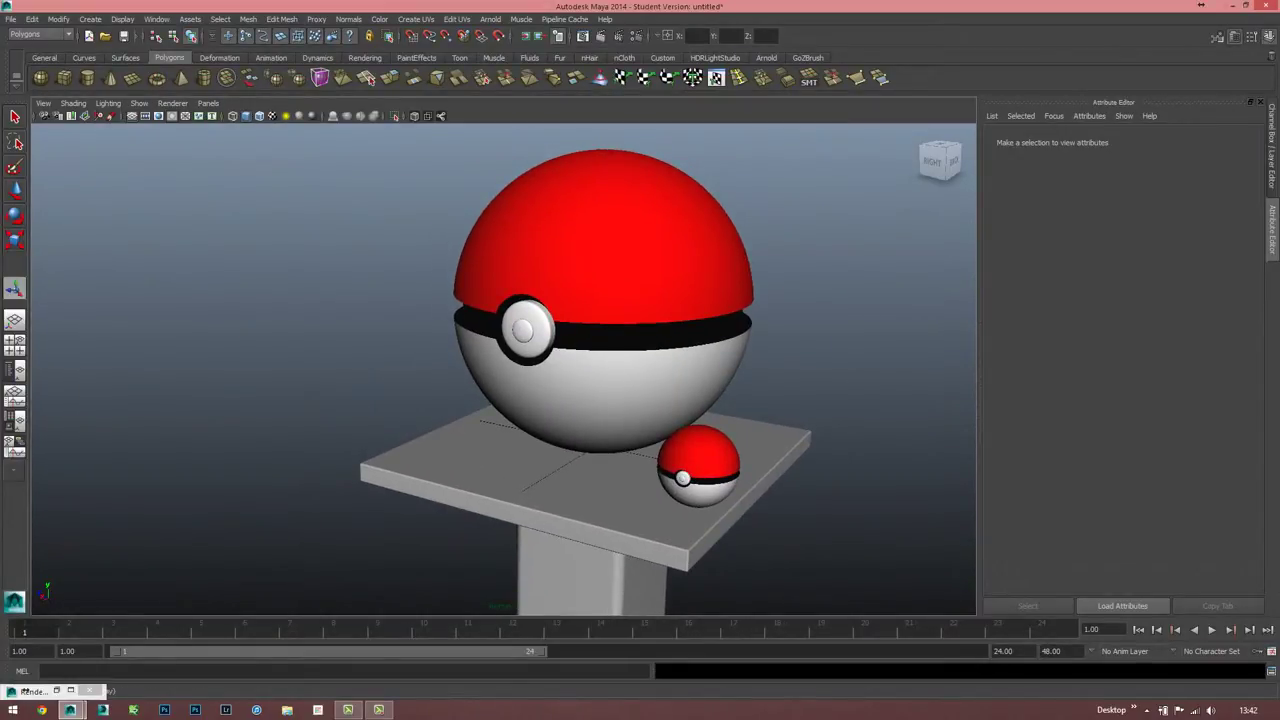
pyautogui.click(56, 690)
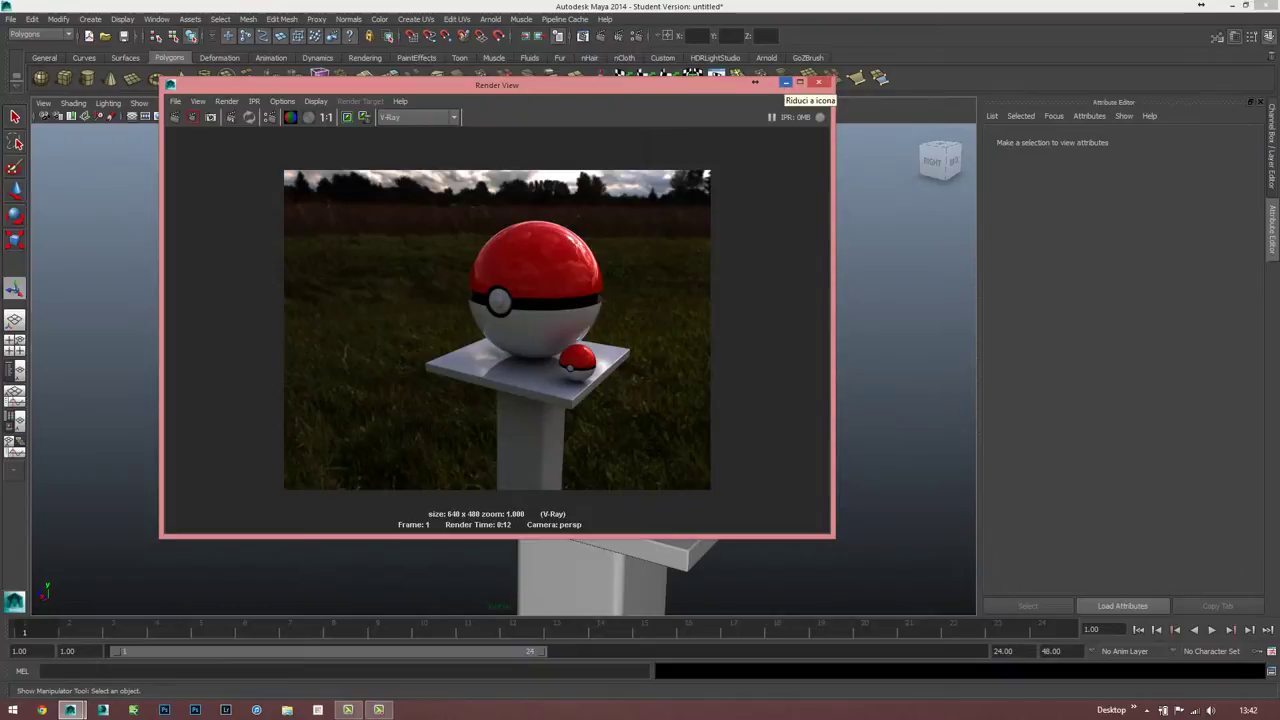
pyautogui.click(786, 82)
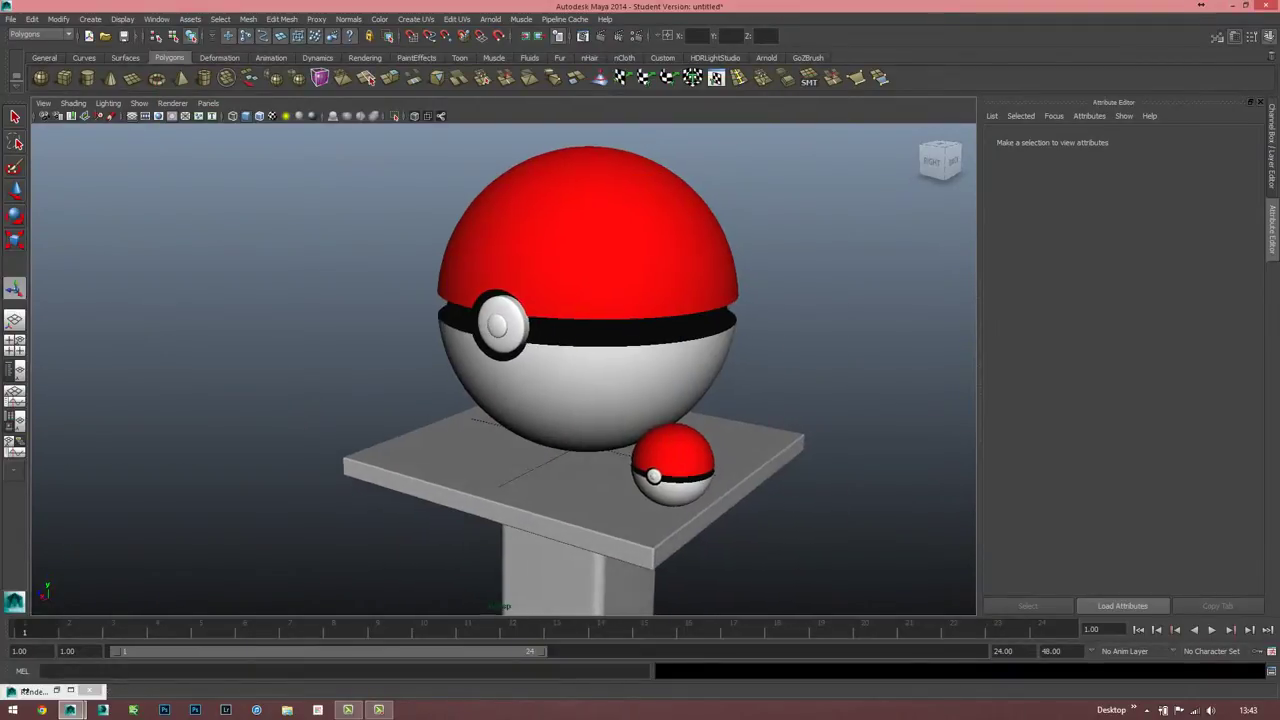
pyautogui.press('space')
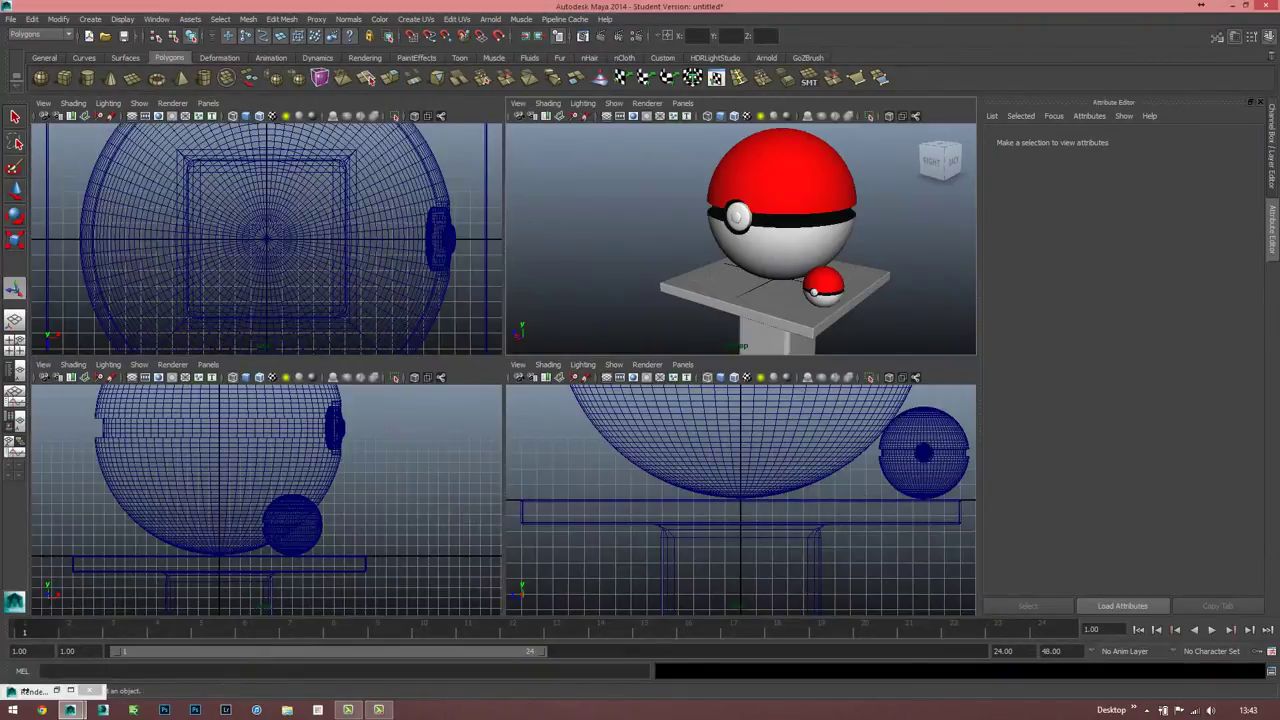
pyautogui.press('space')
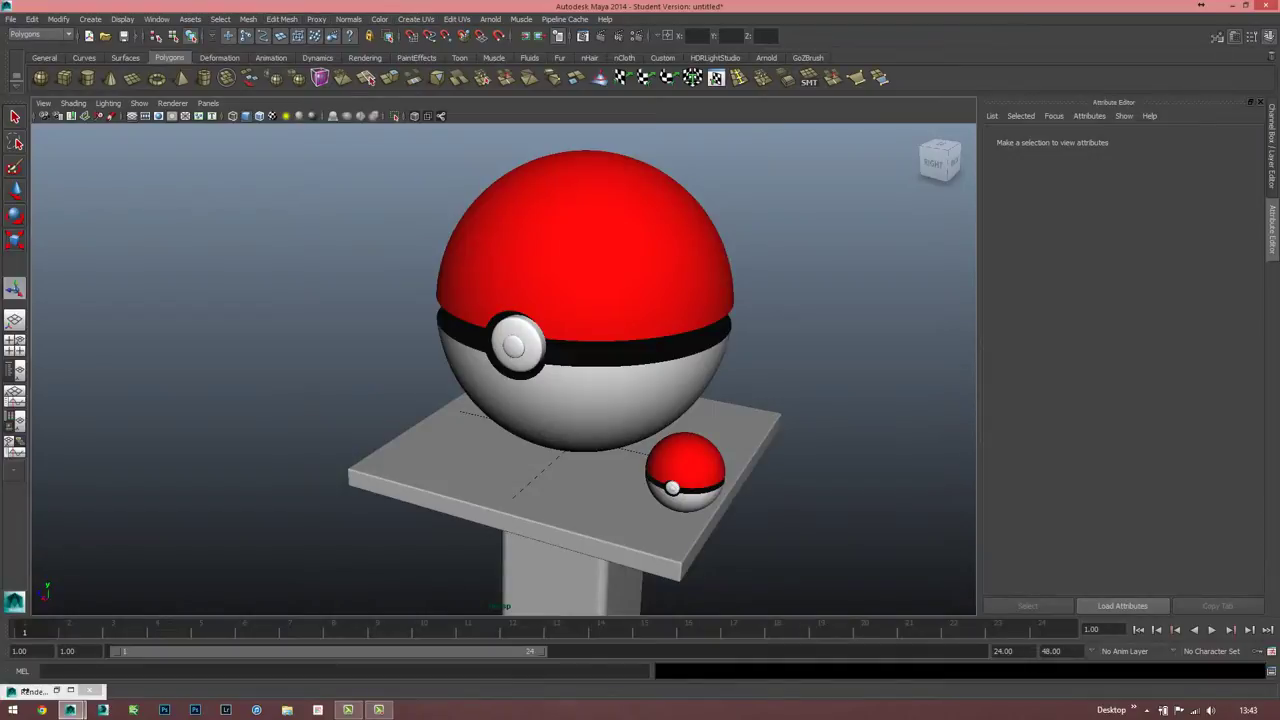
# - Switch the shelf to the Rendering tab
pyautogui.click(248, 19)
pyautogui.click(220, 19)
pyautogui.click(364, 57)
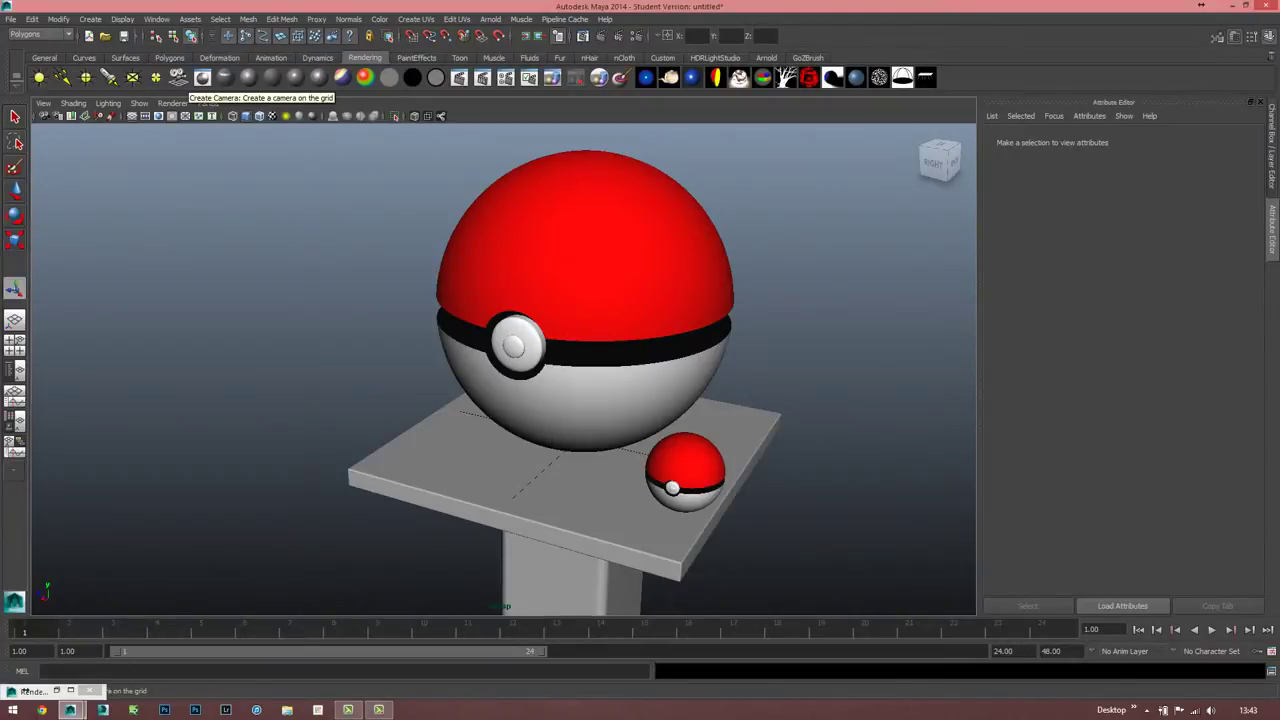
# - Create camera1 and move it to the table's near-left corner
pyautogui.click(202, 77)
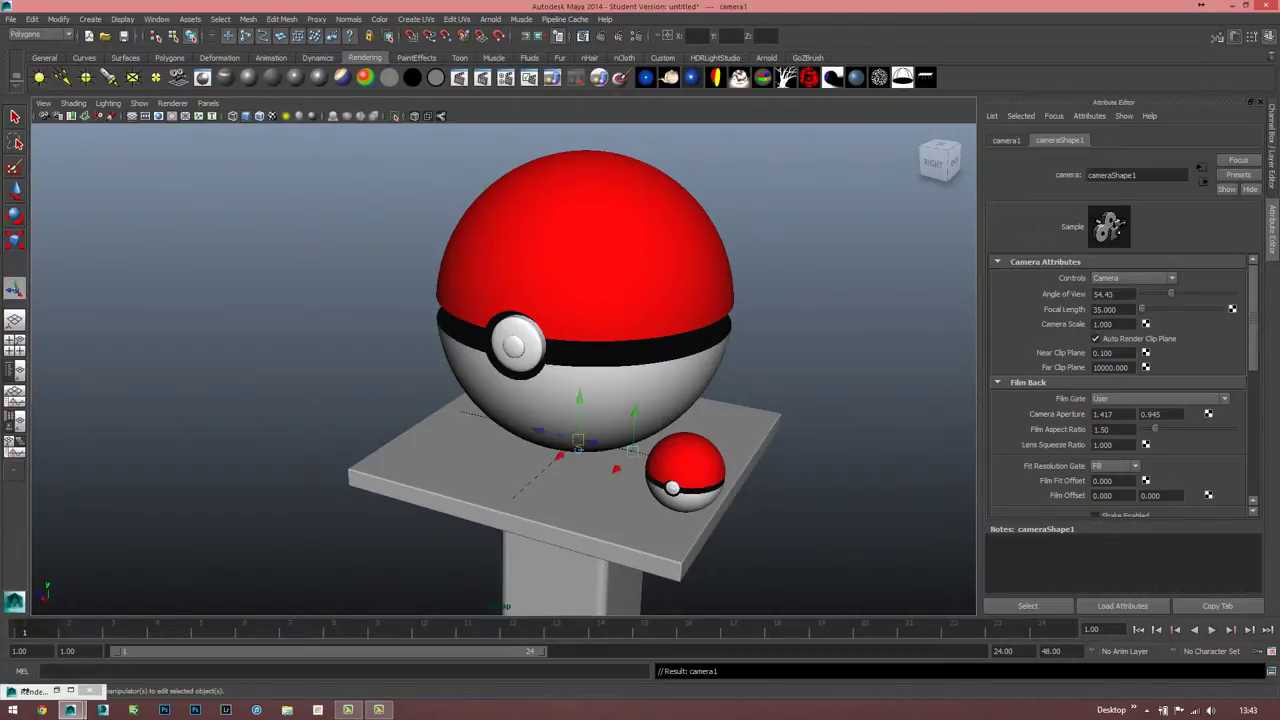
pyautogui.moveTo(578, 441); pyautogui.dragTo(465, 540)
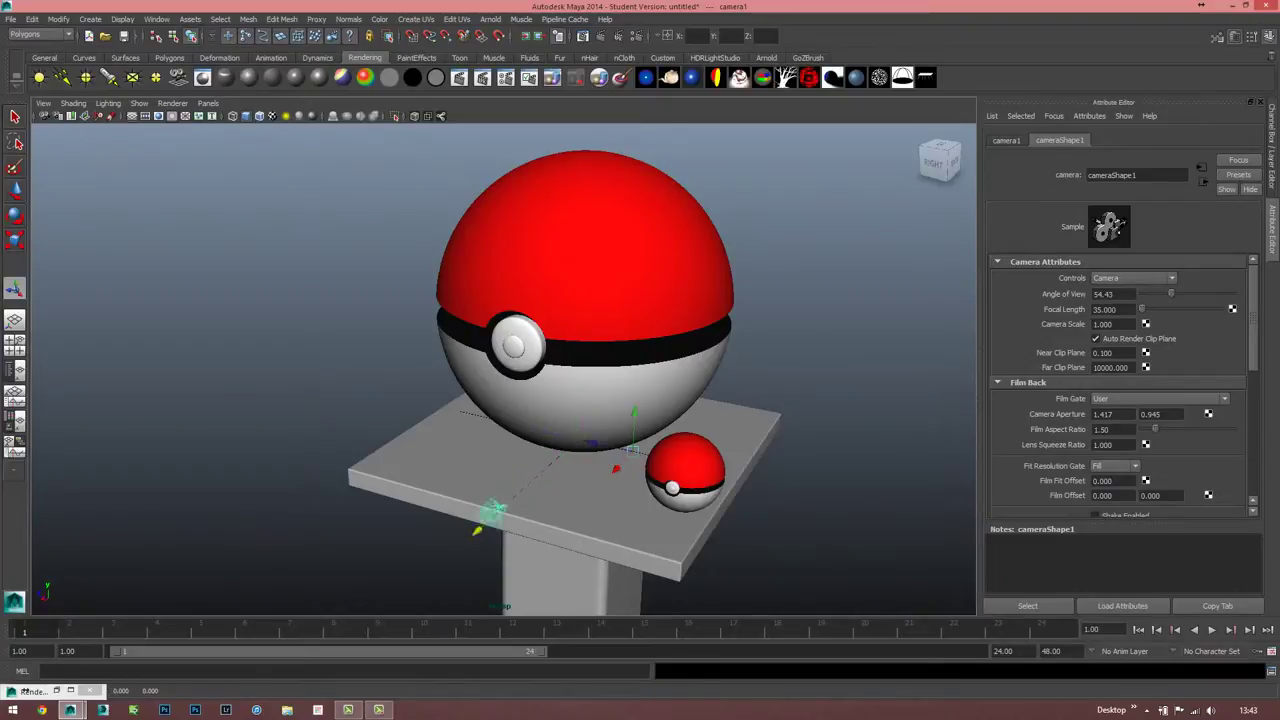
pyautogui.moveTo(616, 468); pyautogui.dragTo(520, 478)
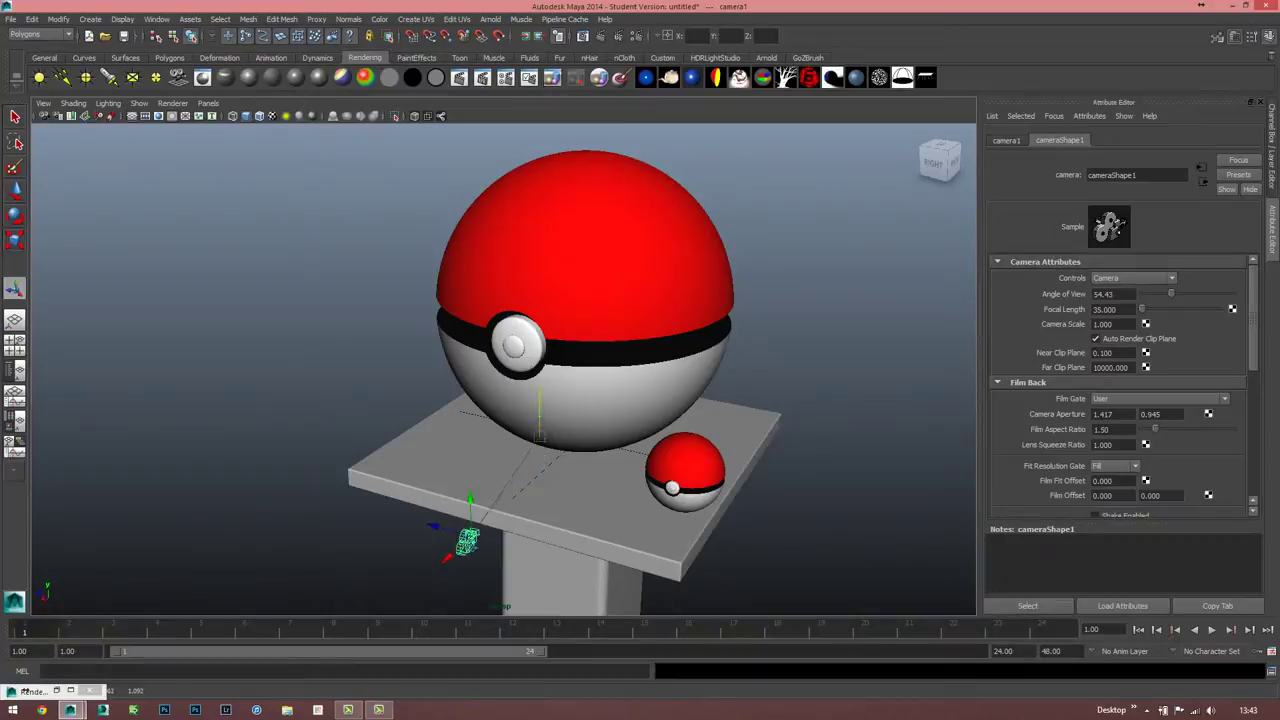
pyautogui.keyDown('alt'); pyautogui.moveTo(540, 355); pyautogui.dragTo(680, 345); pyautogui.keyUp('alt')
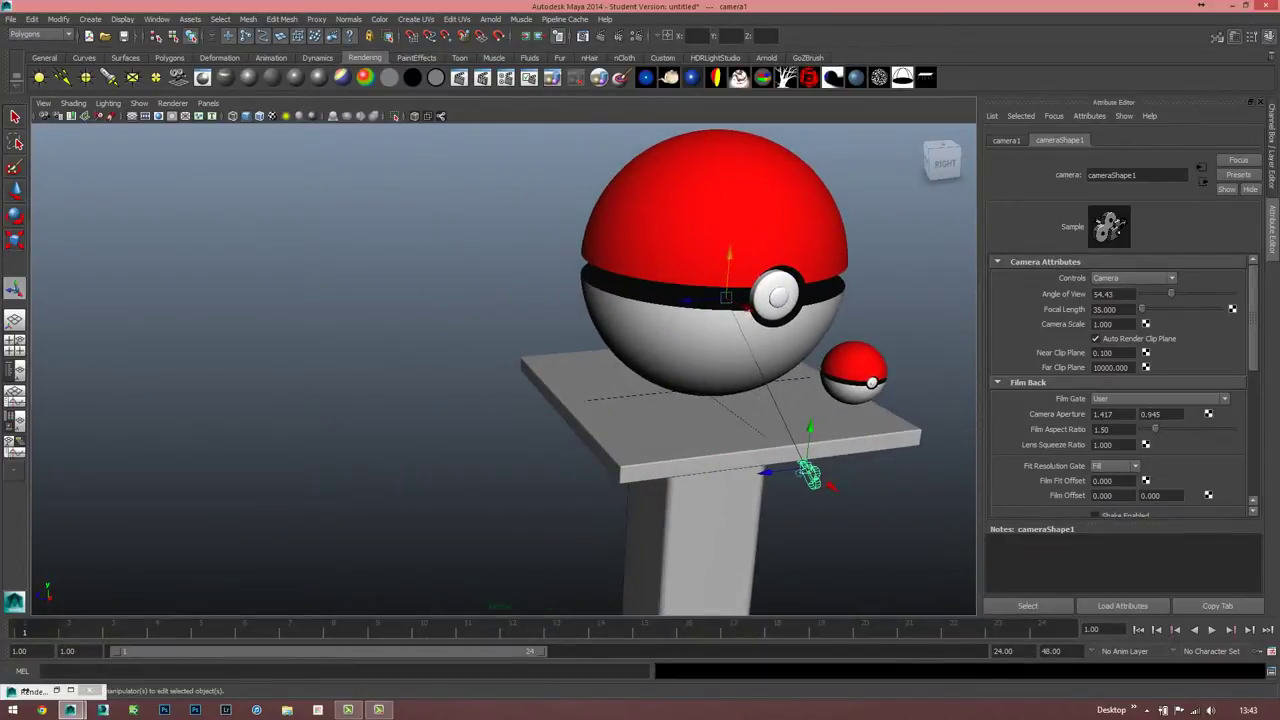
pyautogui.keyDown('alt'); pyautogui.moveTo(680, 345); pyautogui.dragTo(620, 300, button='right'); pyautogui.keyUp('alt')
pyautogui.keyDown('alt'); pyautogui.moveTo(620, 300); pyautogui.dragTo(660, 380); pyautogui.keyUp('alt')
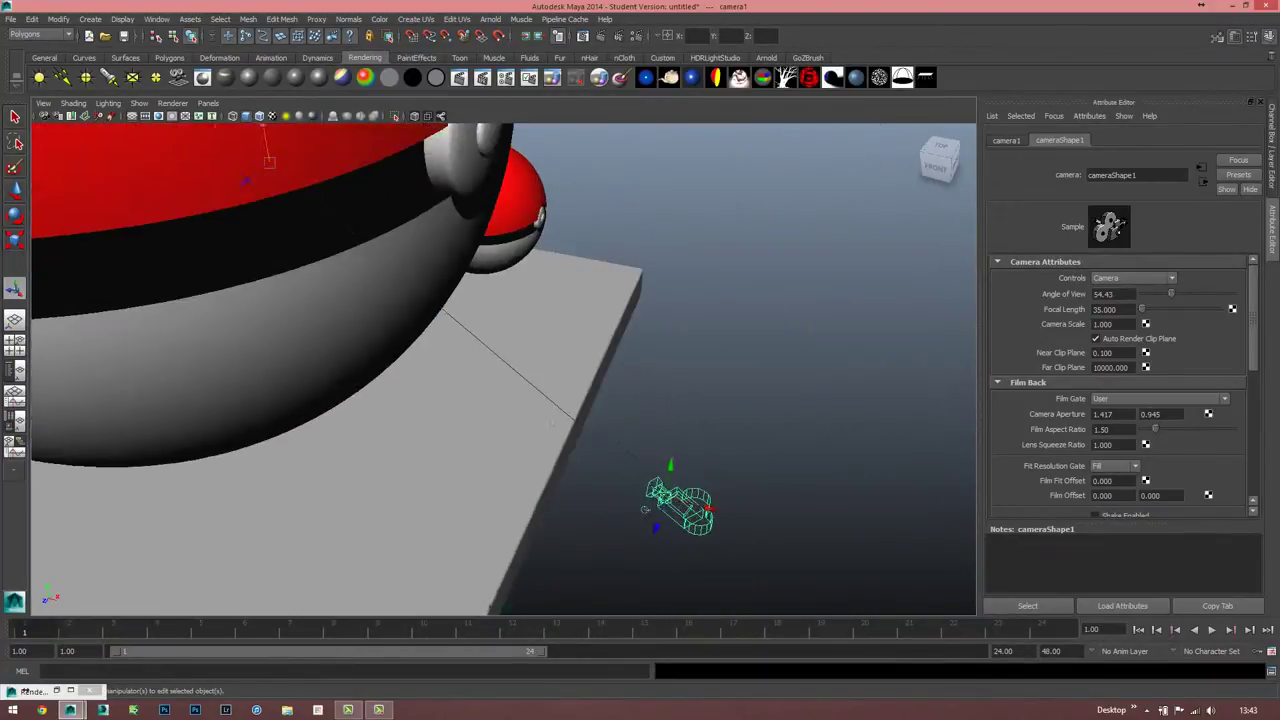
pyautogui.scroll(-3, 500, 370)
# - Aim camera1's center of interest at the big Pokéball's button and raise the camera above the ball
pyautogui.moveTo(369, 250); pyautogui.dragTo(493, 232)
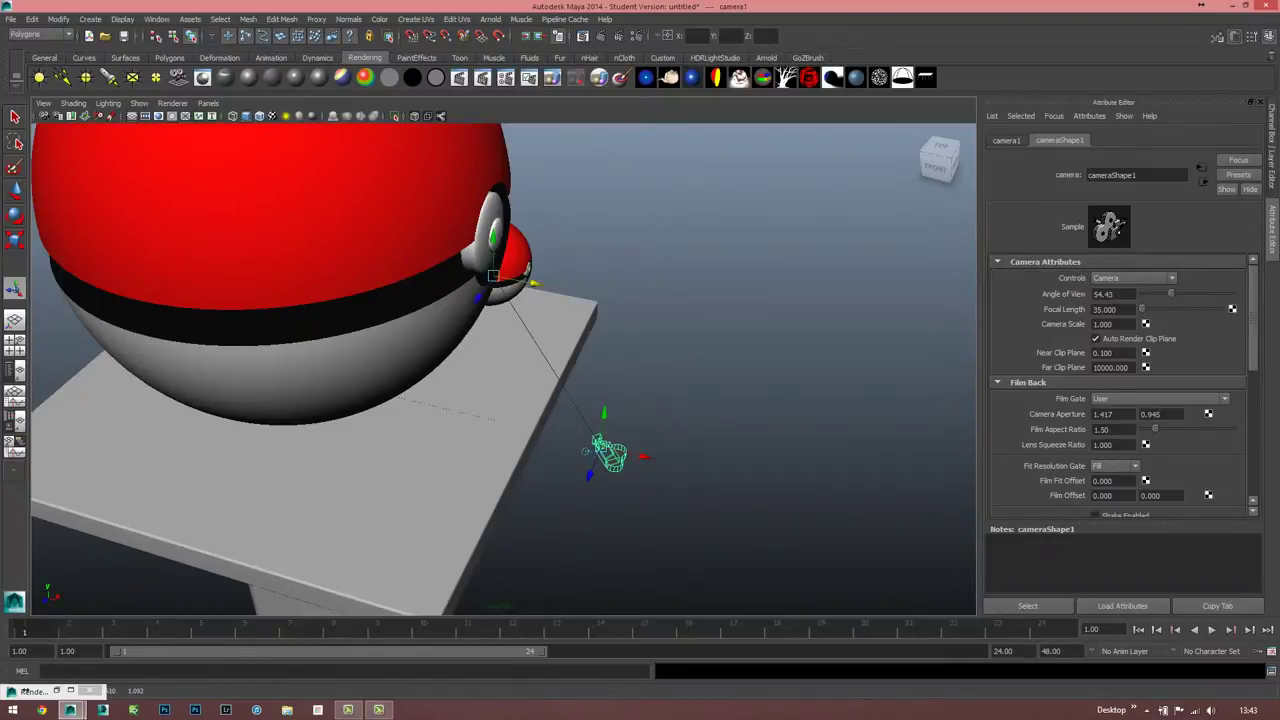
pyautogui.keyDown('alt'); pyautogui.moveTo(500, 370); pyautogui.dragTo(680, 340); pyautogui.keyUp('alt')
pyautogui.scroll(5, 500, 370)
pyautogui.keyDown('alt'); pyautogui.moveTo(500, 370); pyautogui.dragTo(660, 330); pyautogui.keyUp('alt')
pyautogui.moveTo(457, 322)
pyautogui.mouseDown()
pyautogui.moveTo(448, 403)
pyautogui.moveTo(580, 362)
pyautogui.moveTo(664, 360)
pyautogui.moveTo(386, 354)
pyautogui.mouseUp()
pyautogui.scroll(-3, 471, 360)
pyautogui.scroll(-3, 490, 365)
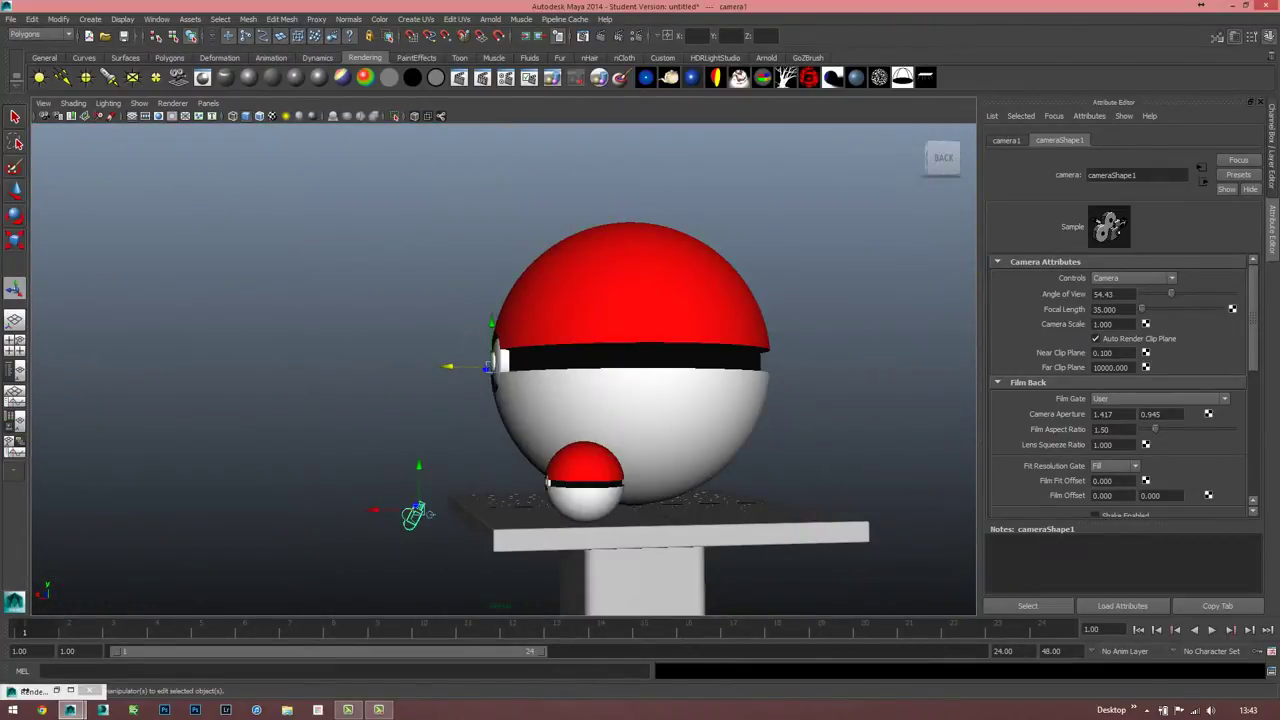
pyautogui.moveTo(490, 366)
pyautogui.keyDown('alt'); pyautogui.mouseDown()
pyautogui.moveTo(600, 362)
pyautogui.moveTo(520, 366)
pyautogui.mouseUp(); pyautogui.keyUp('alt')
pyautogui.moveTo(586, 476)
pyautogui.mouseDown()
pyautogui.moveTo(590, 292)
pyautogui.moveTo(790, 331)
pyautogui.mouseUp()
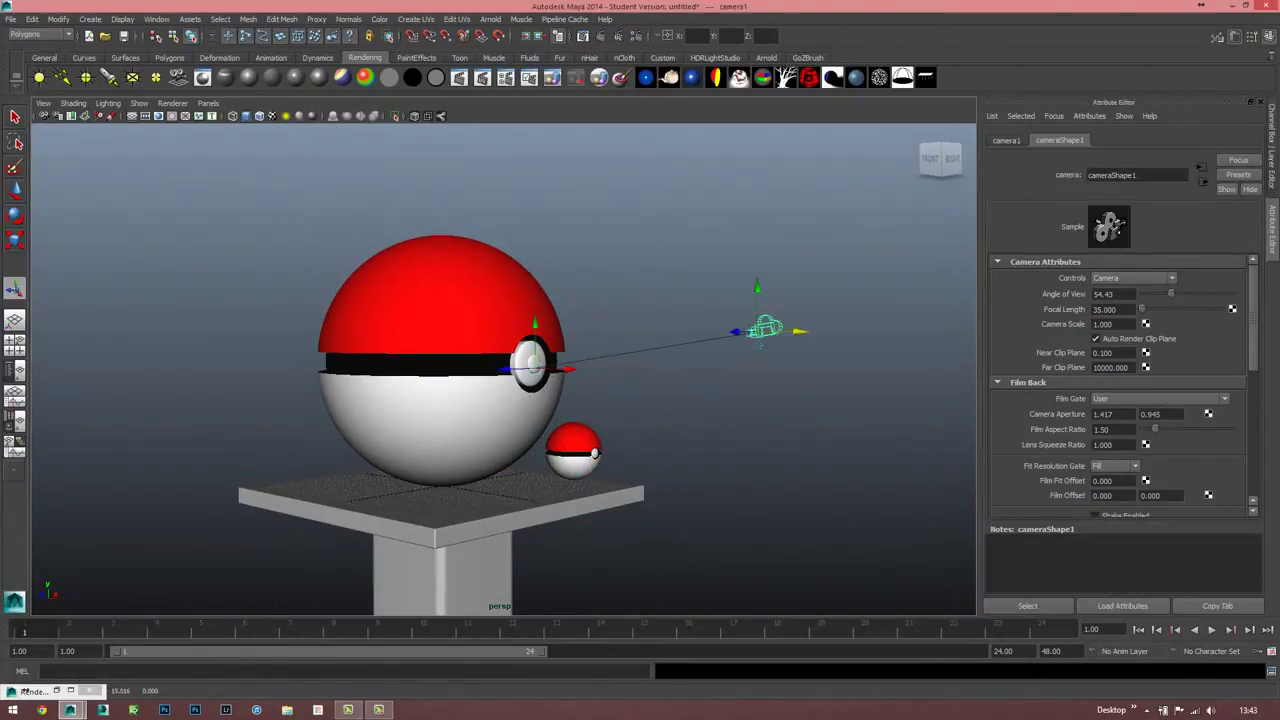
pyautogui.click(208, 103)
pyautogui.moveTo(231, 116)
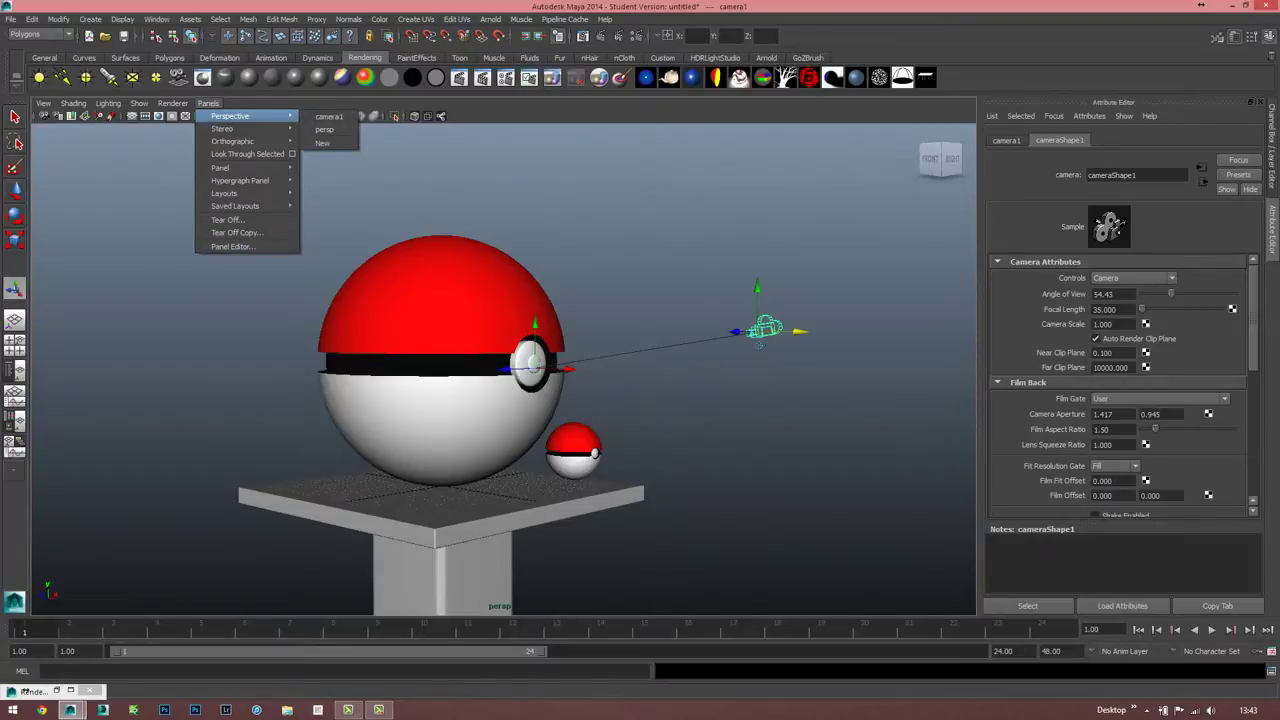
# - Look through camera1 and dolly it to frame both Pokéballs and the pedestal
pyautogui.click(329, 116)
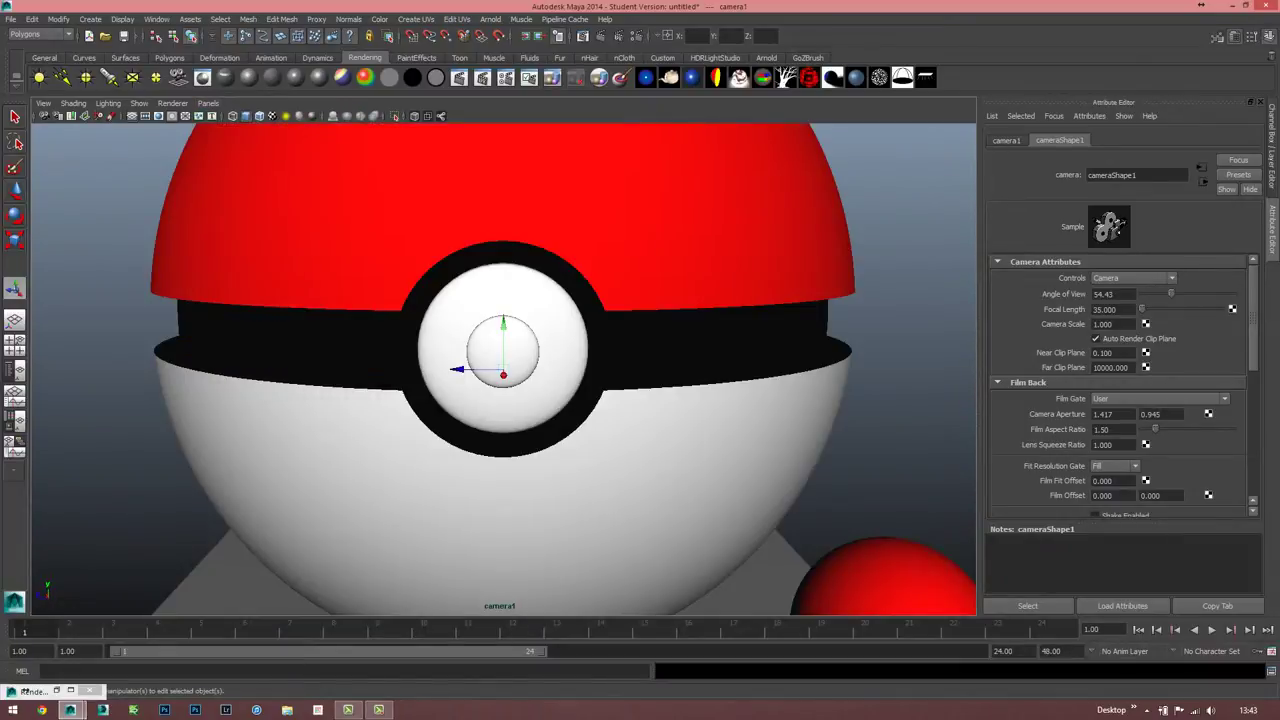
pyautogui.scroll(-10, 500, 360)
pyautogui.moveTo(500, 360)
pyautogui.keyDown('alt'); pyautogui.mouseDown()
pyautogui.moveTo(560, 340)
pyautogui.moveTo(440, 350)
pyautogui.moveTo(580, 385)
pyautogui.mouseUp(); pyautogui.keyUp('alt')
pyautogui.moveTo(500, 360)
pyautogui.keyDown('alt'); pyautogui.mouseDown()
pyautogui.moveTo(540, 370)
pyautogui.moveTo(520, 365)
pyautogui.mouseUp(); pyautogui.keyUp('alt')
pyautogui.keyDown('alt'); pyautogui.moveTo(500, 360); pyautogui.dragTo(540, 360, button='right'); pyautogui.keyUp('alt')
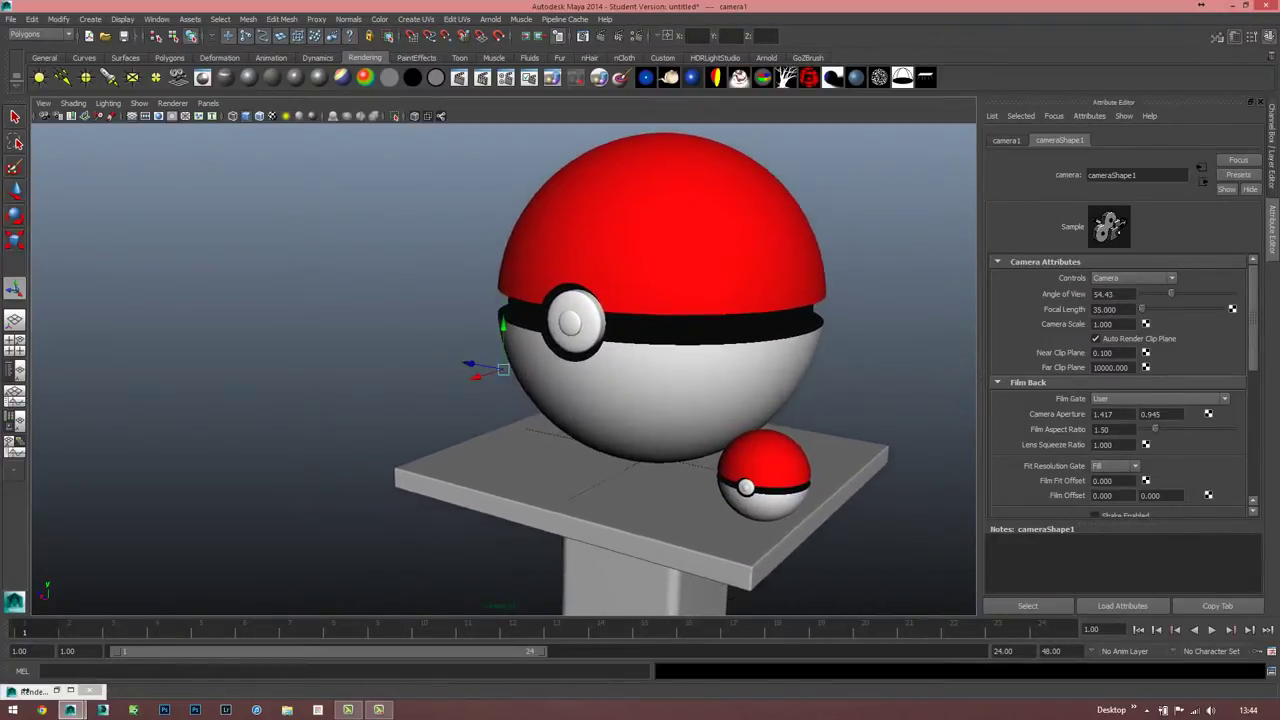
pyautogui.moveTo(500, 360)
pyautogui.keyDown('alt'); pyautogui.mouseDown()
pyautogui.moveTo(455, 360)
pyautogui.moveTo(515, 345)
pyautogui.mouseUp(); pyautogui.keyUp('alt')
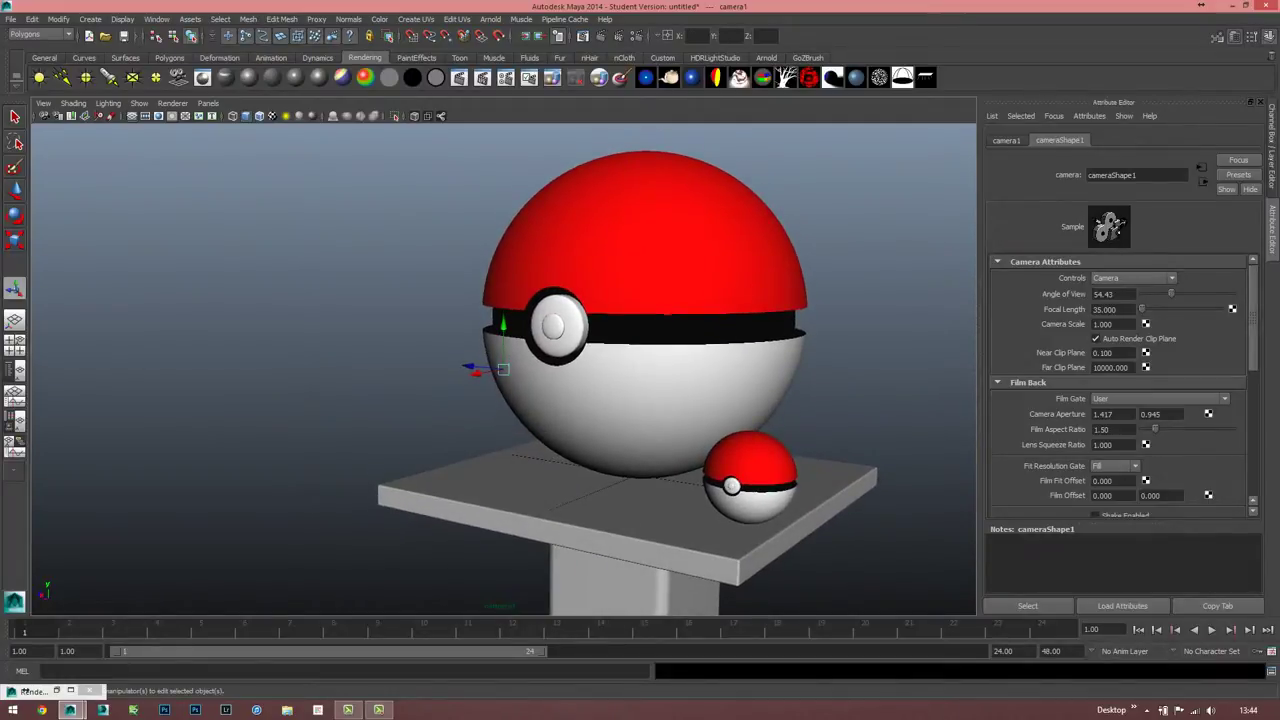
# - Reposition camera1 beside the big sphere in the front view and fine-tune the framing
pyautogui.press('space')
pyautogui.press('space')
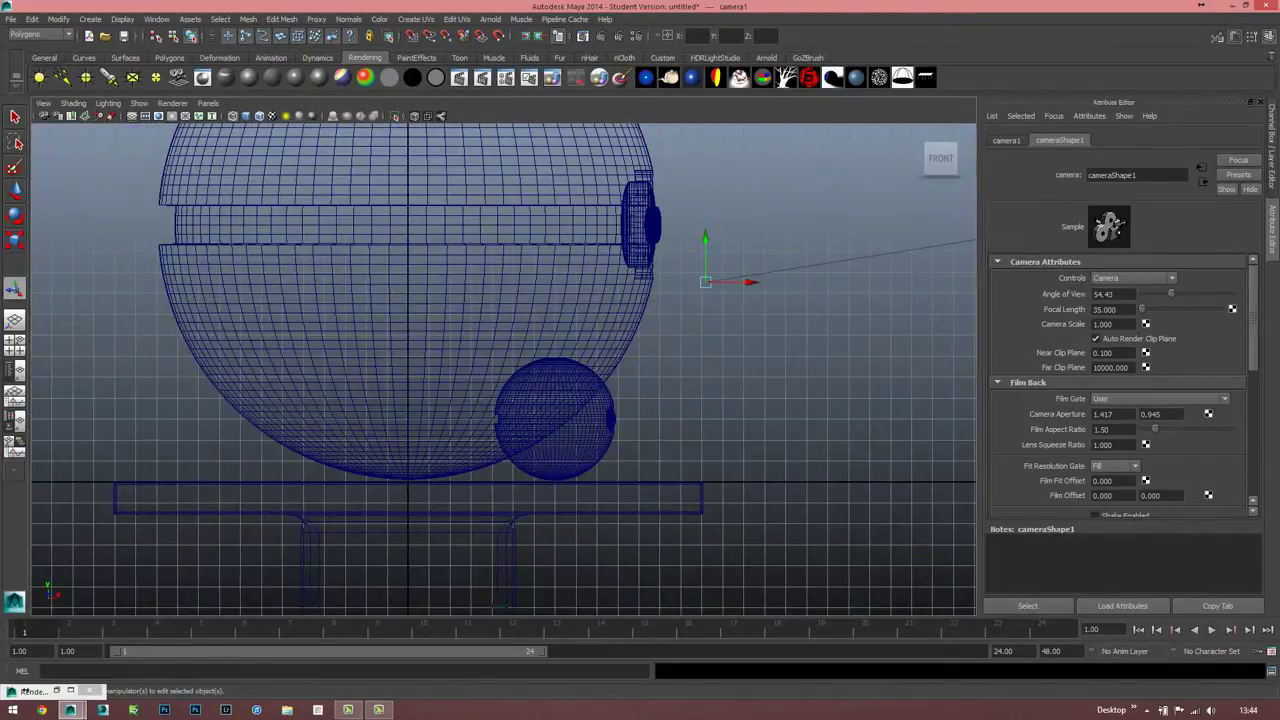
pyautogui.keyDown('alt'); pyautogui.moveTo(600, 300); pyautogui.dragTo(460, 410, button='middle'); pyautogui.keyUp('alt')
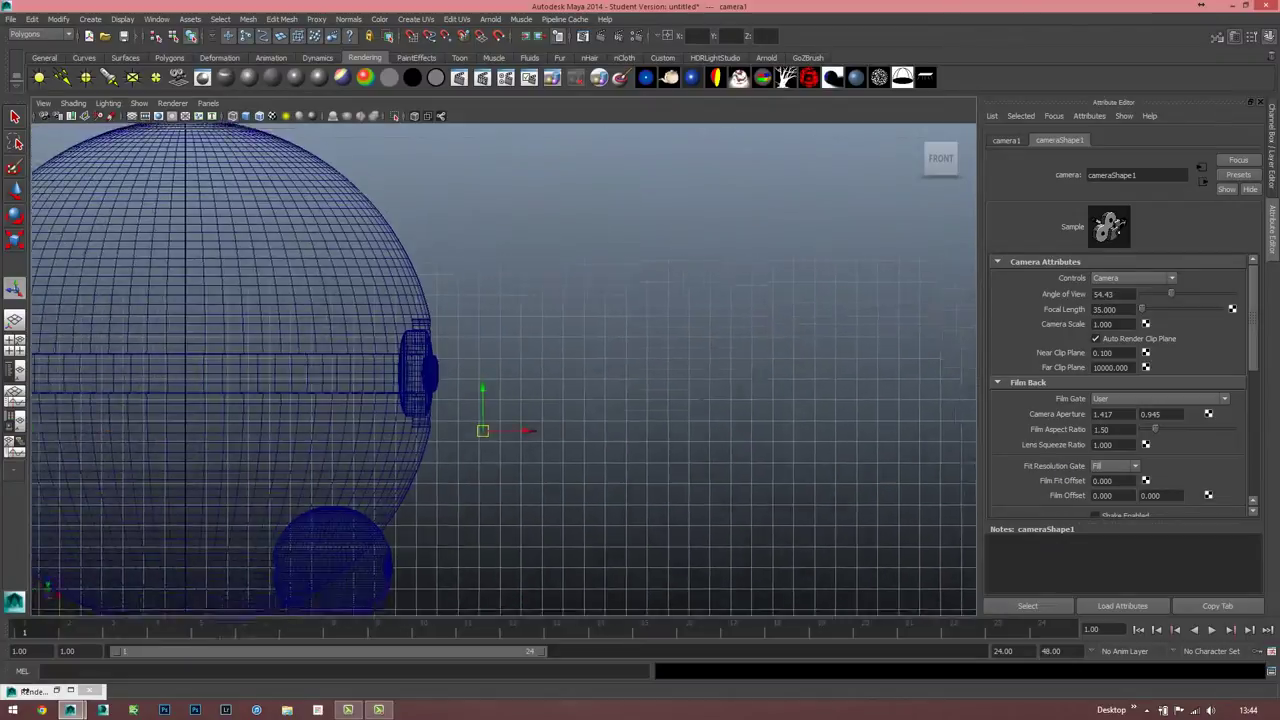
pyautogui.moveTo(566, 391); pyautogui.dragTo(519, 334)
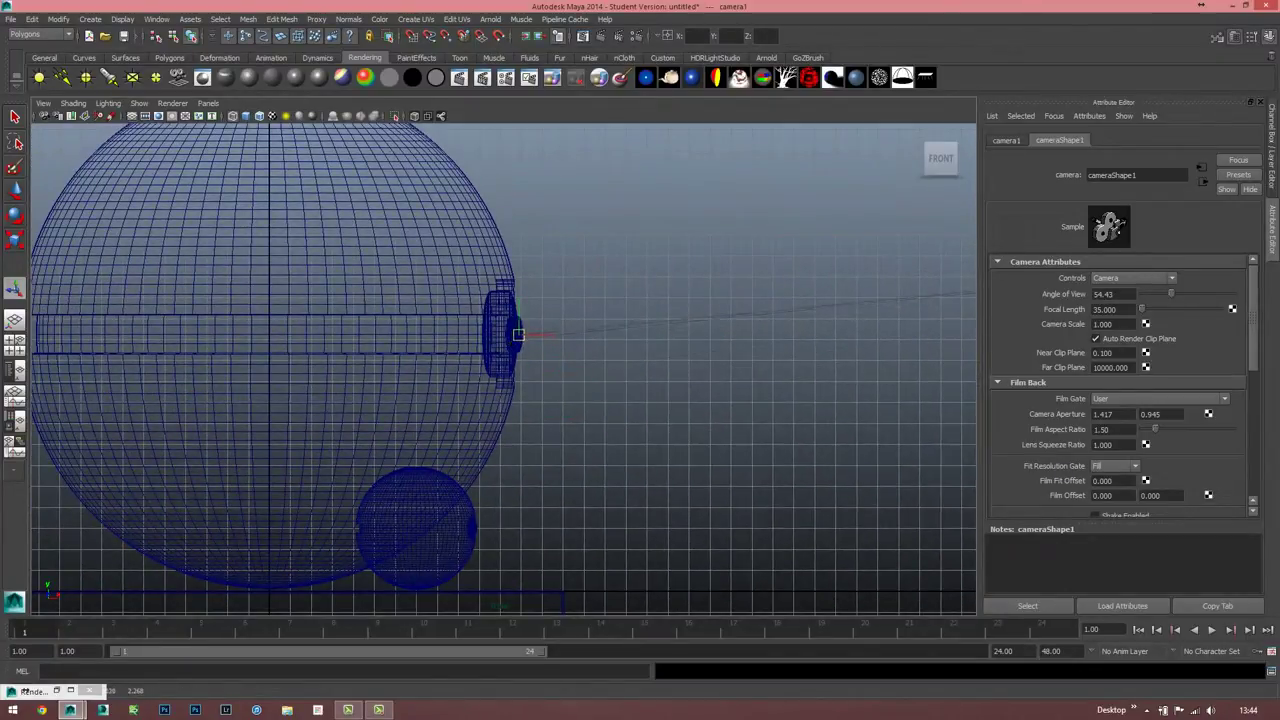
pyautogui.press('space')
pyautogui.press('space')
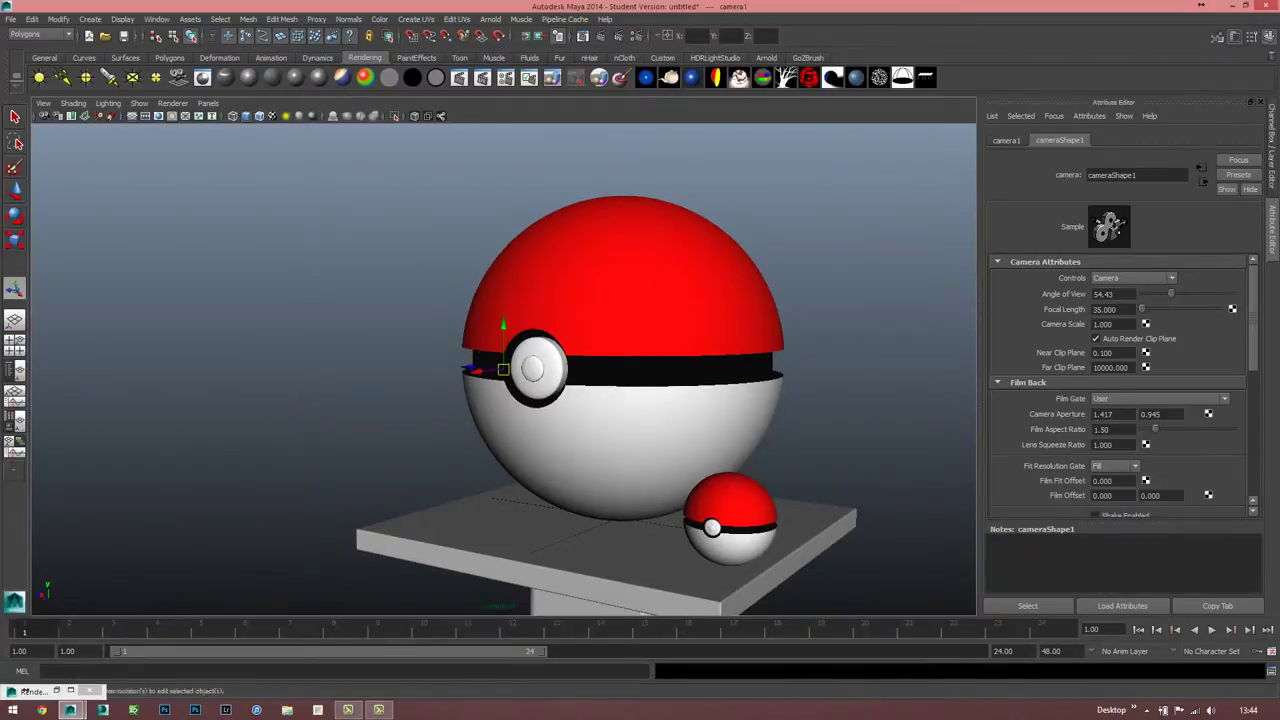
pyautogui.moveTo(600, 400)
pyautogui.keyDown('alt'); pyautogui.mouseDown()
pyautogui.moveTo(590, 386)
pyautogui.moveTo(640, 395)
pyautogui.mouseUp(); pyautogui.keyUp('alt')
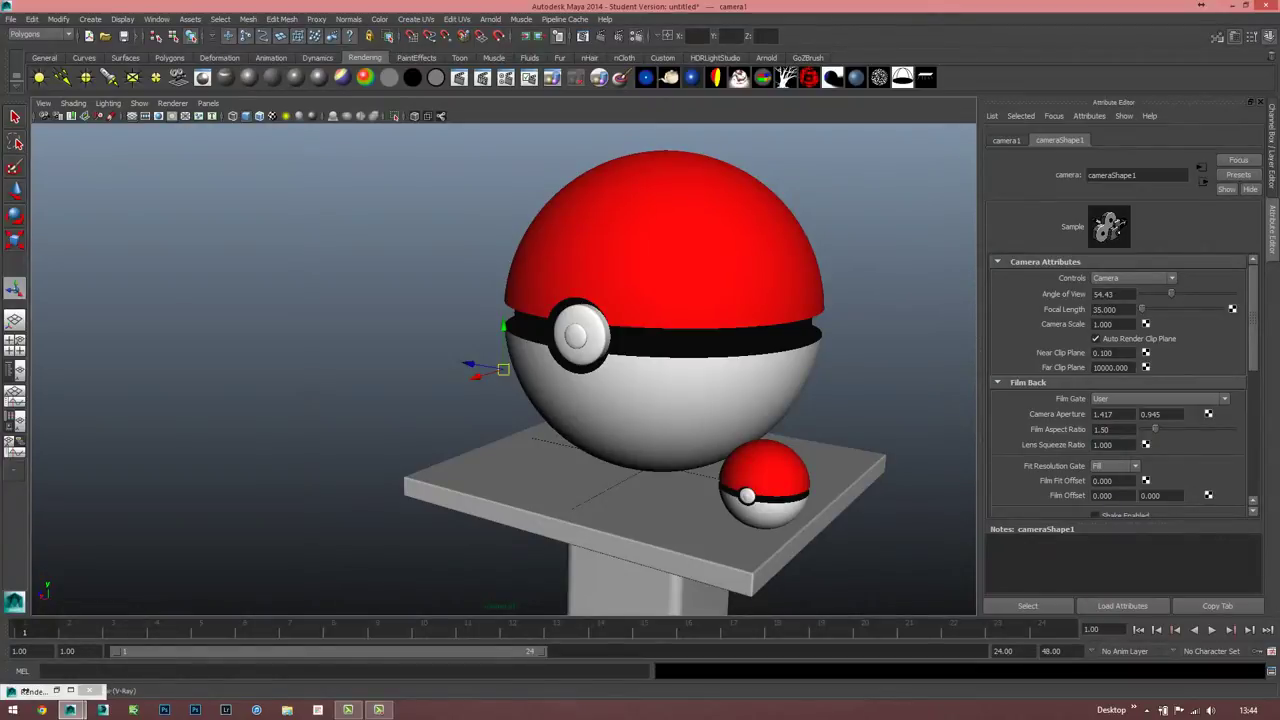
# - Turn on V-Ray depth of field with focus distance taken from the camera
pyautogui.click(636, 35)
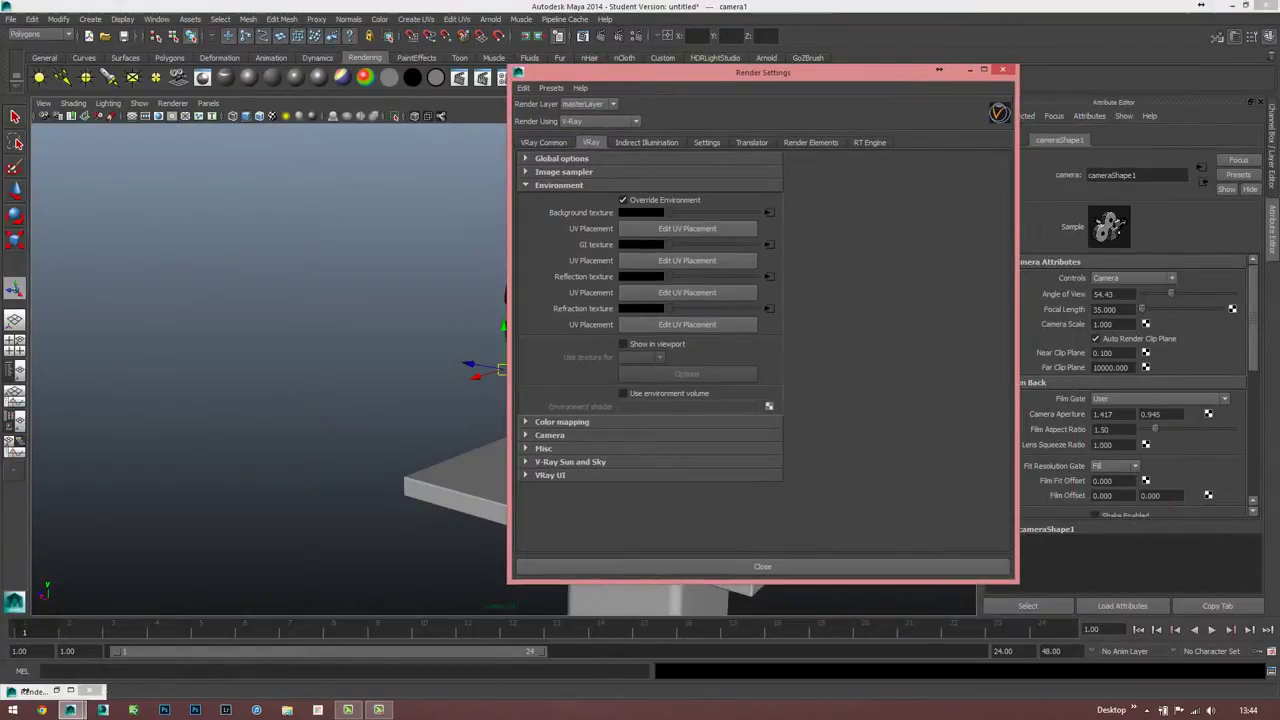
pyautogui.click(549, 435)
pyautogui.scroll(-1, 620, 380)
pyautogui.scroll(-4, 620, 380)
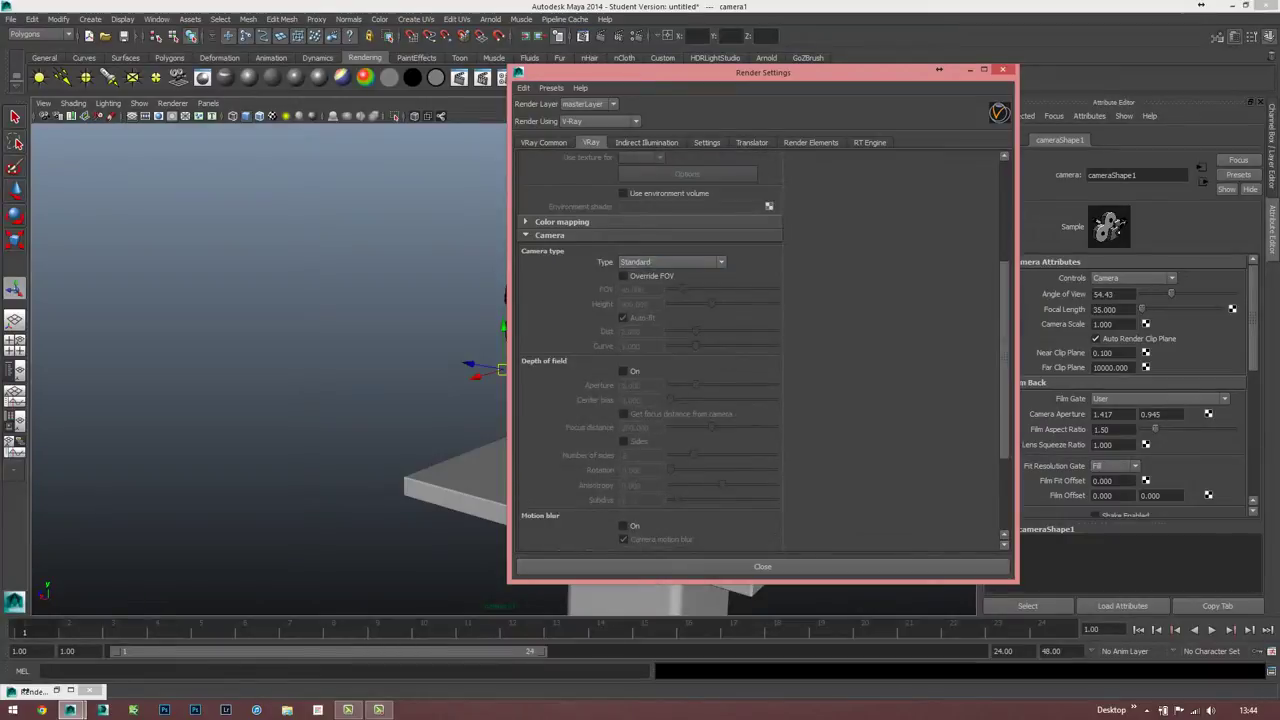
pyautogui.click(623, 371)
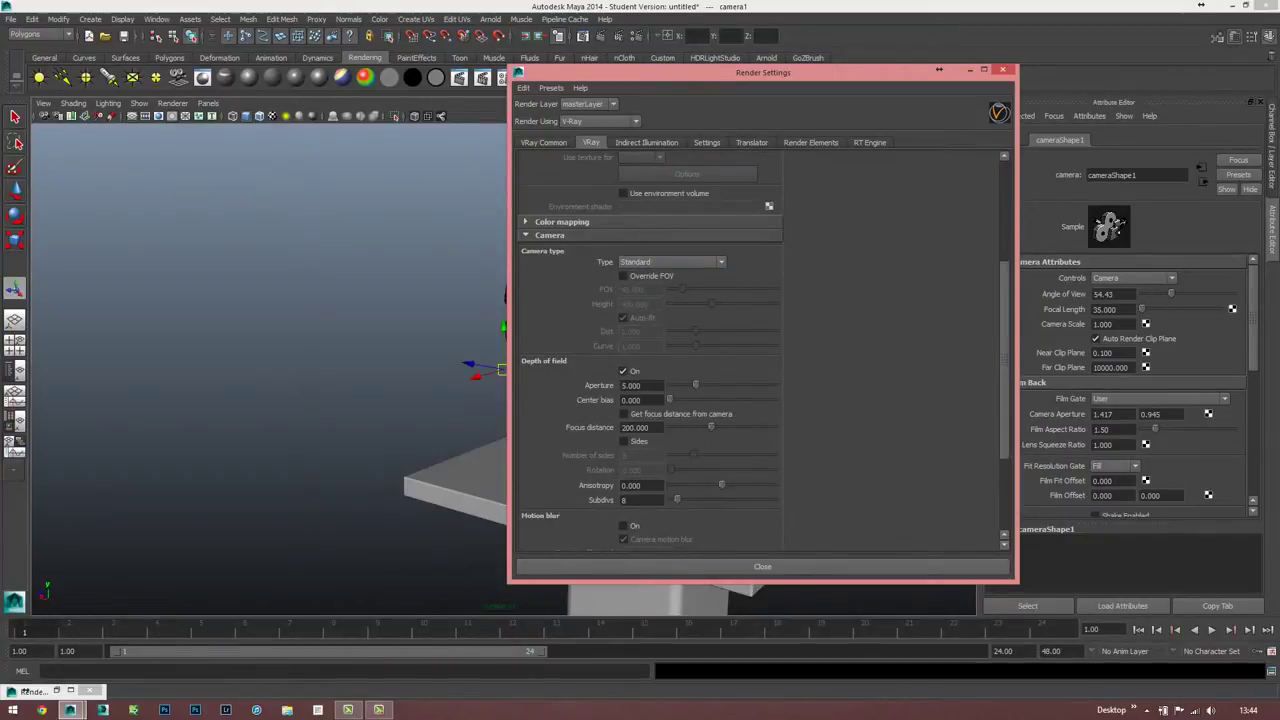
pyautogui.click(623, 413)
# - Set the depth-of-field aperture to 1 and render a test frame
pyautogui.doubleClick(631, 385)
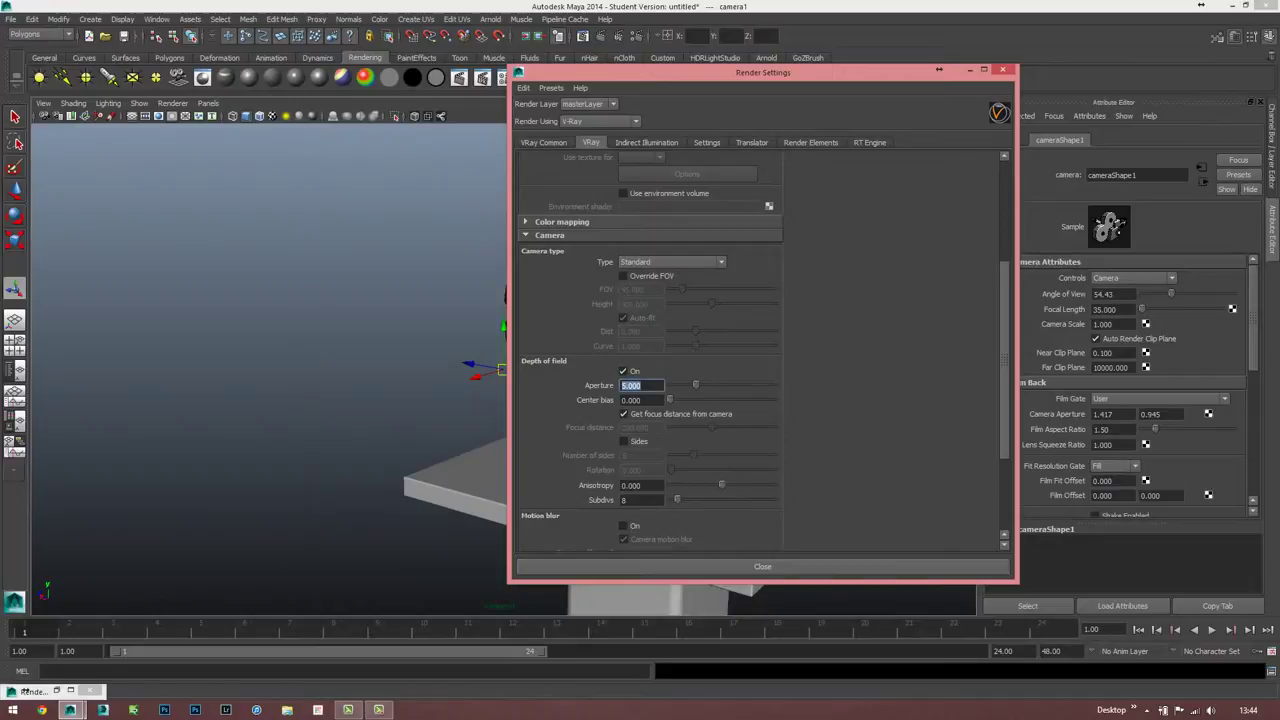
pyautogui.moveTo(763, 72); pyautogui.dragTo(799, 62)
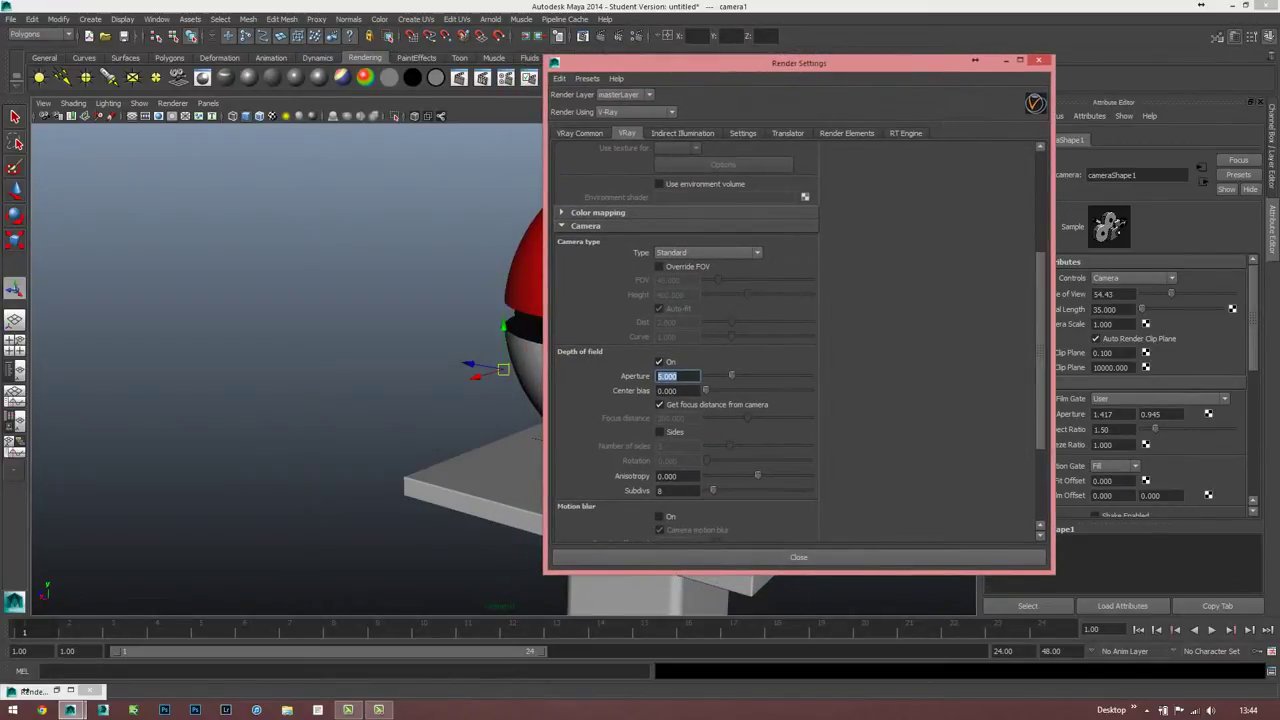
pyautogui.write('1')
pyautogui.press('Return')
pyautogui.click(600, 36)
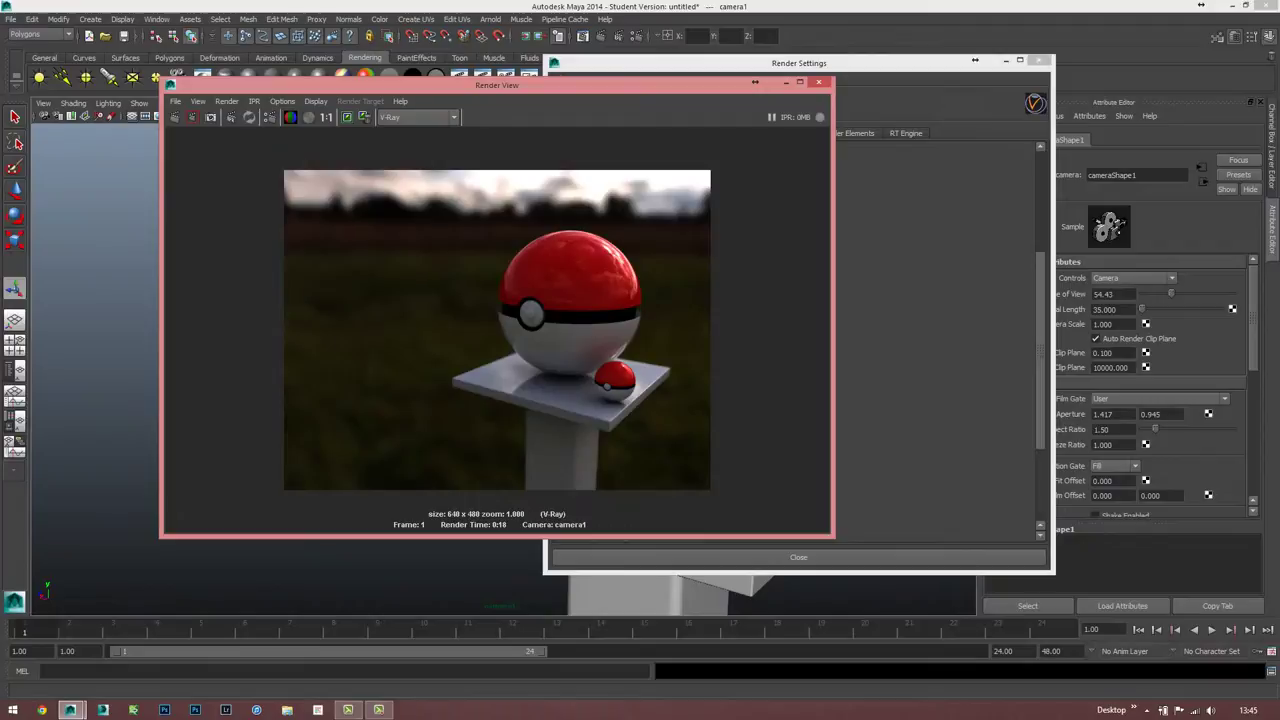
# - Minimize Render View and Render Settings, then duplicate the small pokeball with Ctrl+D
pyautogui.click(786, 82)
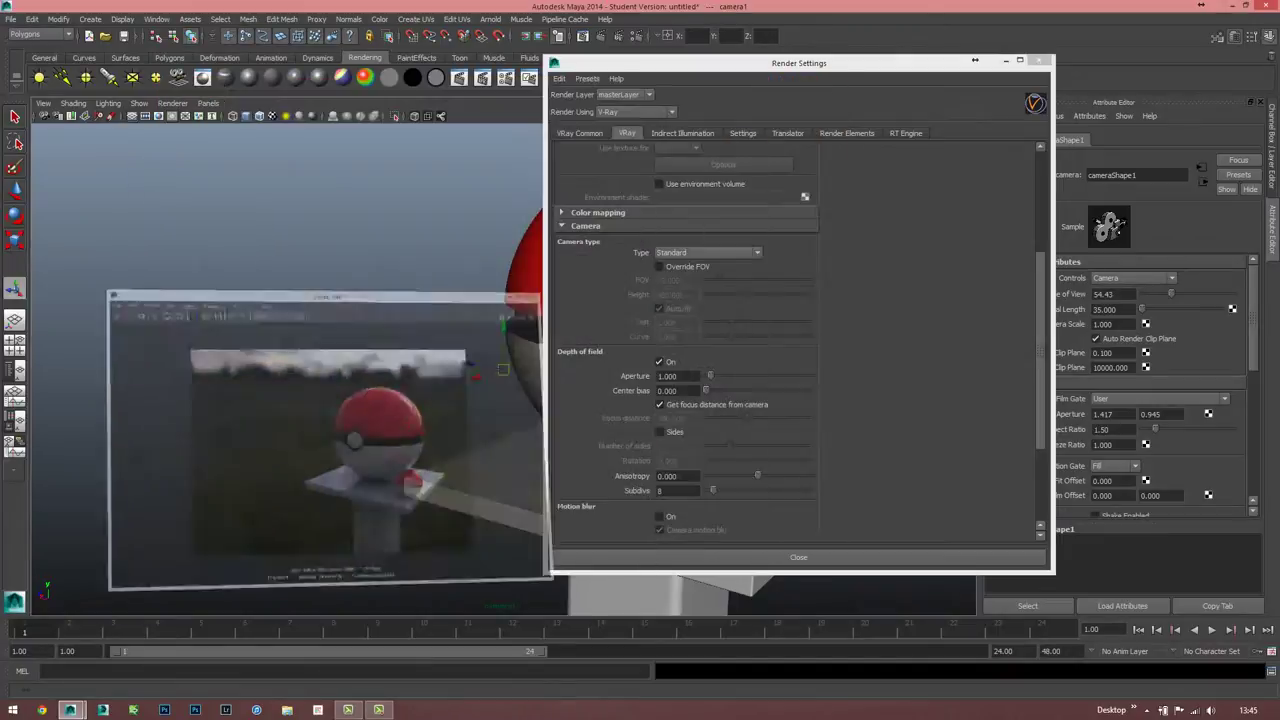
pyautogui.click(1005, 60)
pyautogui.click(760, 485)
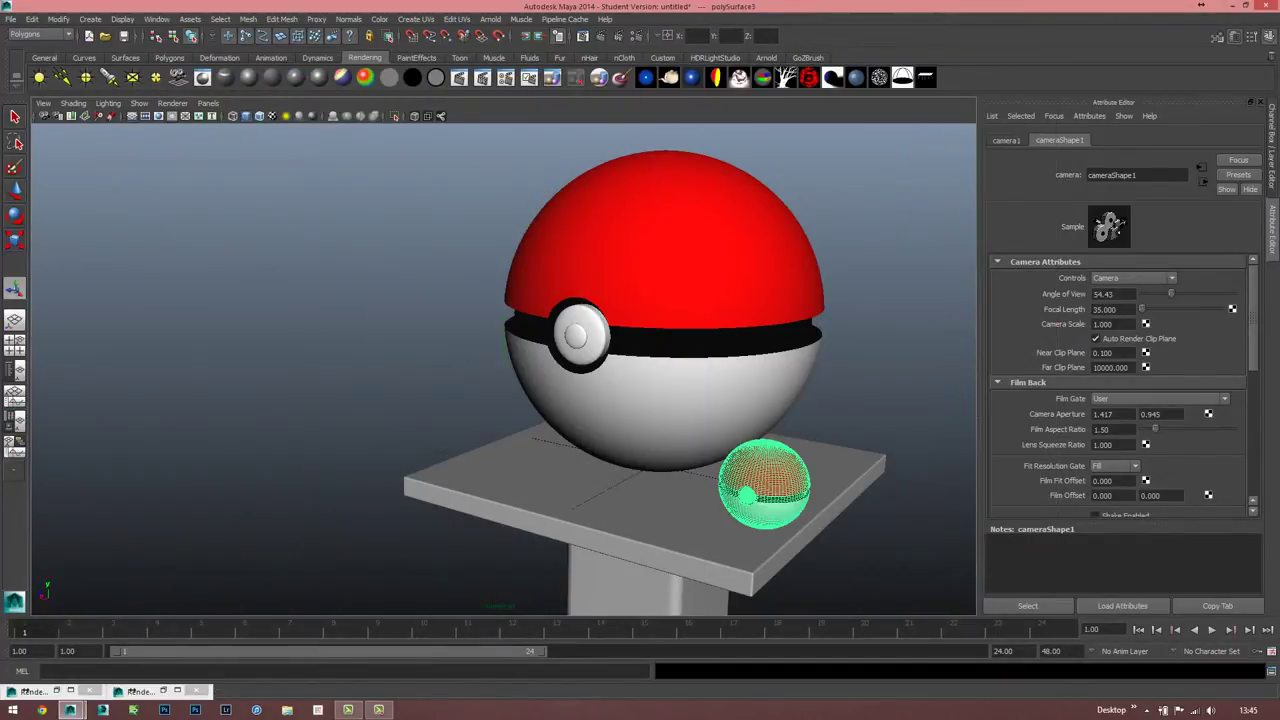
pyautogui.hotkey('ctrl', 'd')
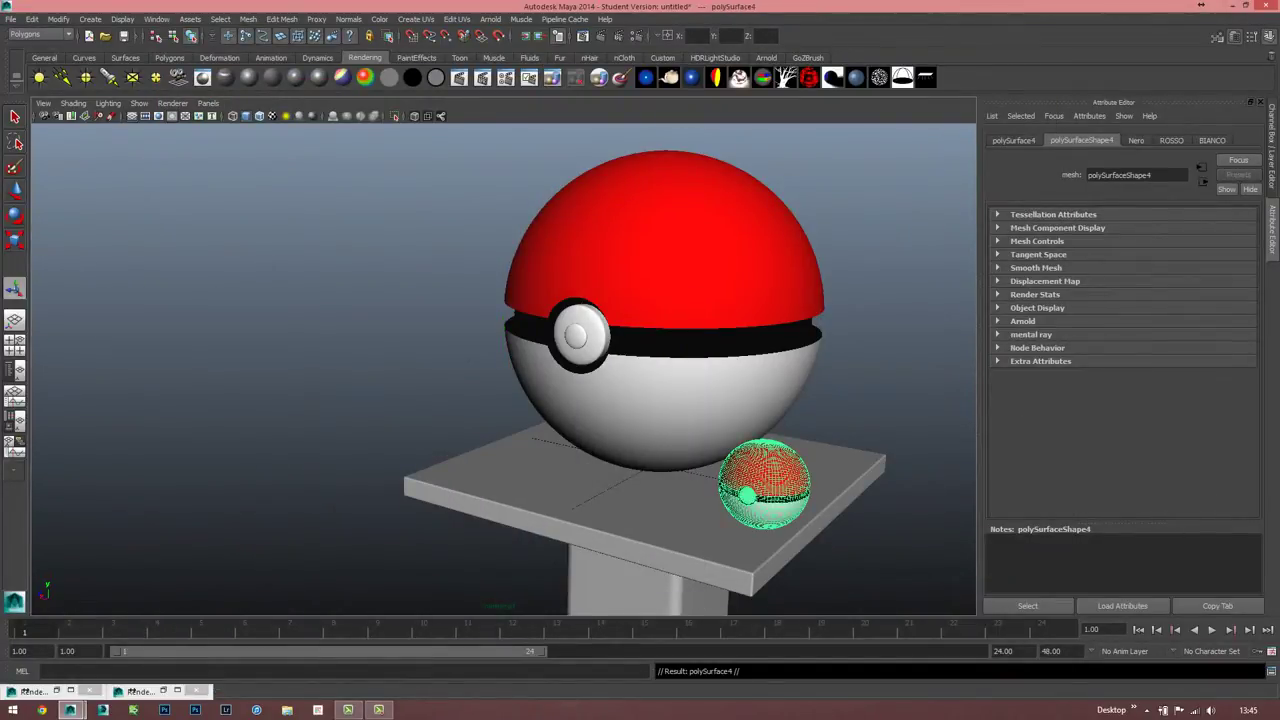
pyautogui.press('w')
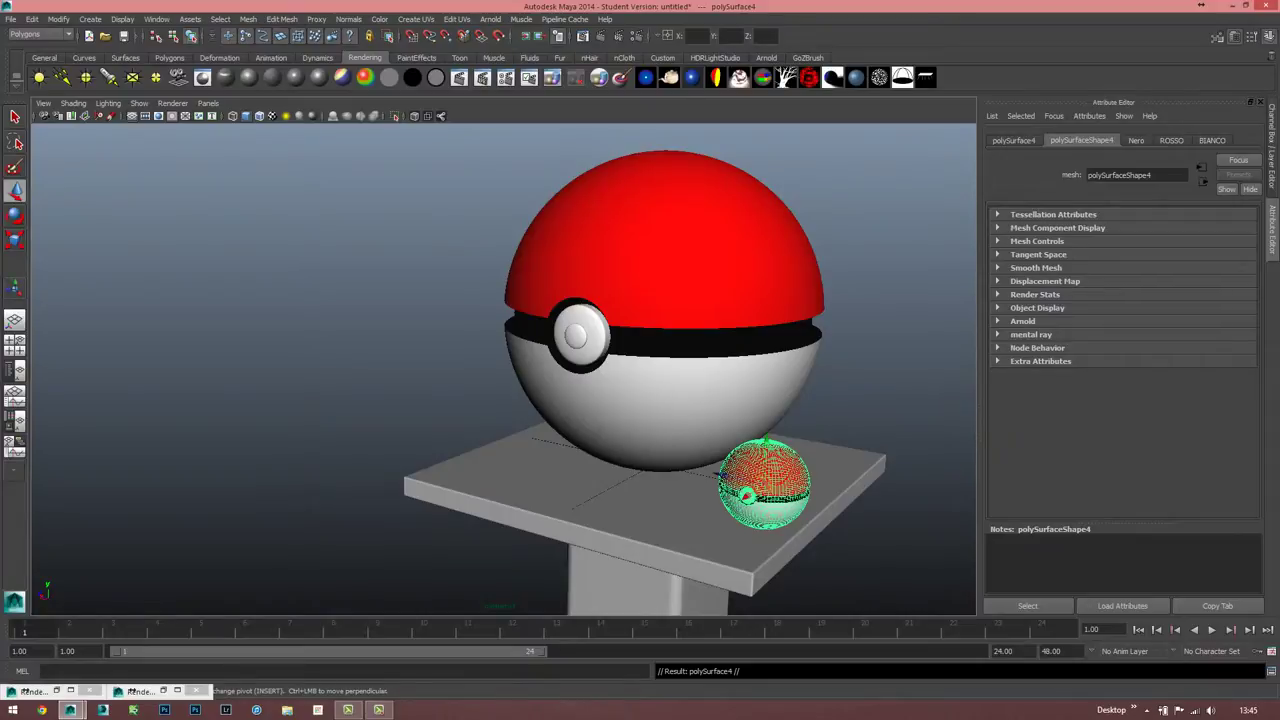
pyautogui.click(300, 300)
pyautogui.click(620, 312)
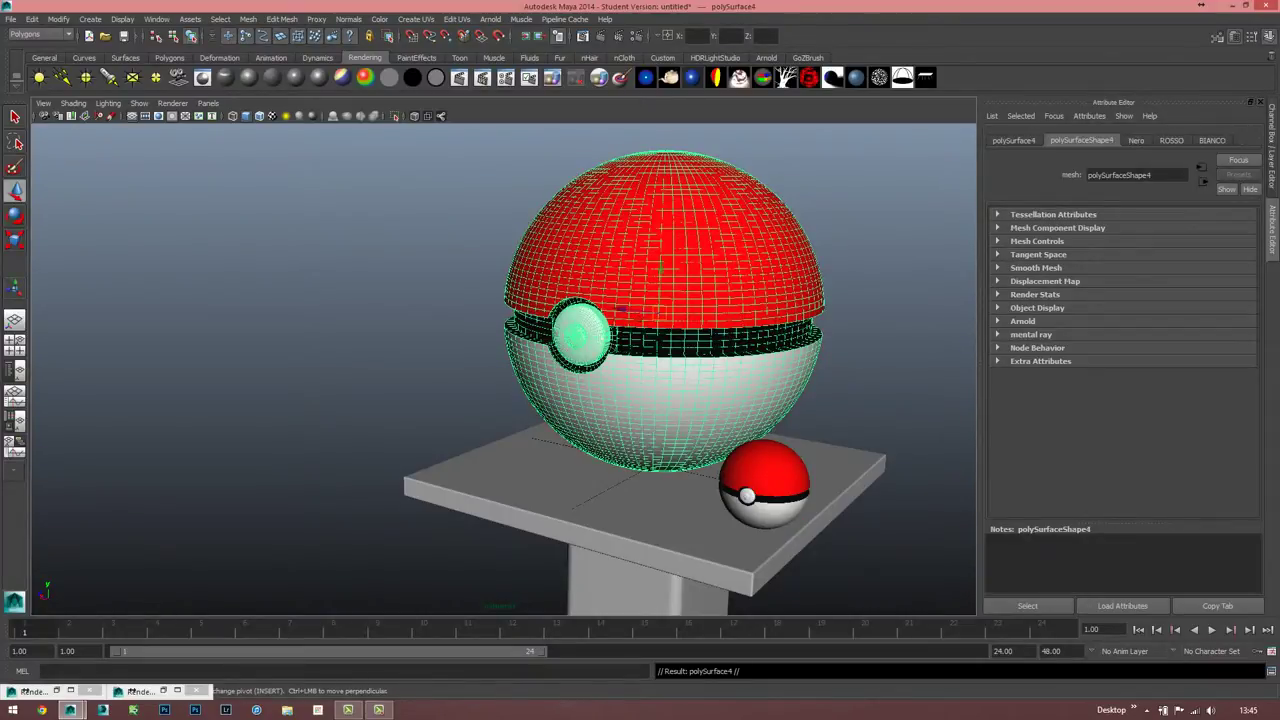
# - Move the duplicate pokeball left and scale it up slightly
pyautogui.hotkey('ctrl', 'd')
pyautogui.moveTo(620, 312)
pyautogui.mouseDown()
pyautogui.moveTo(290, 270)
pyautogui.moveTo(400, 270)
pyautogui.mouseUp()
pyautogui.press('r')
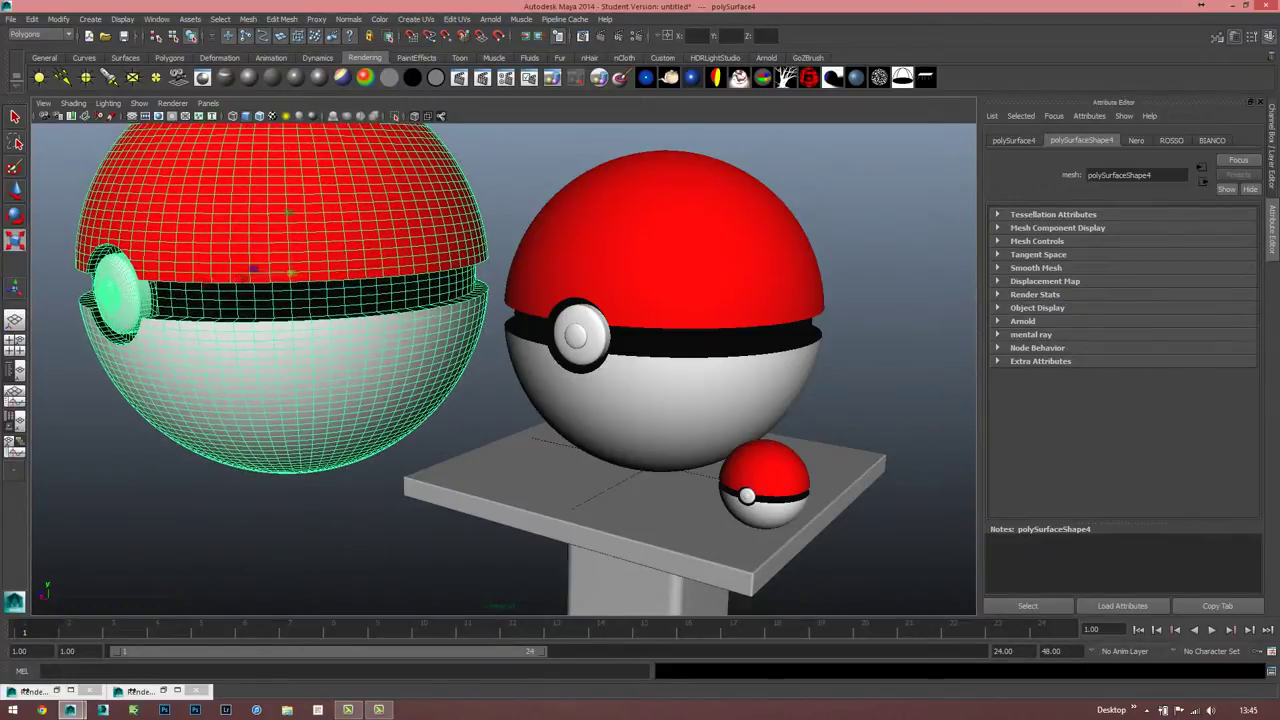
# - In the Front view, slide the duplicate pokeball far to the left
pyautogui.press('space')
pyautogui.press('space')
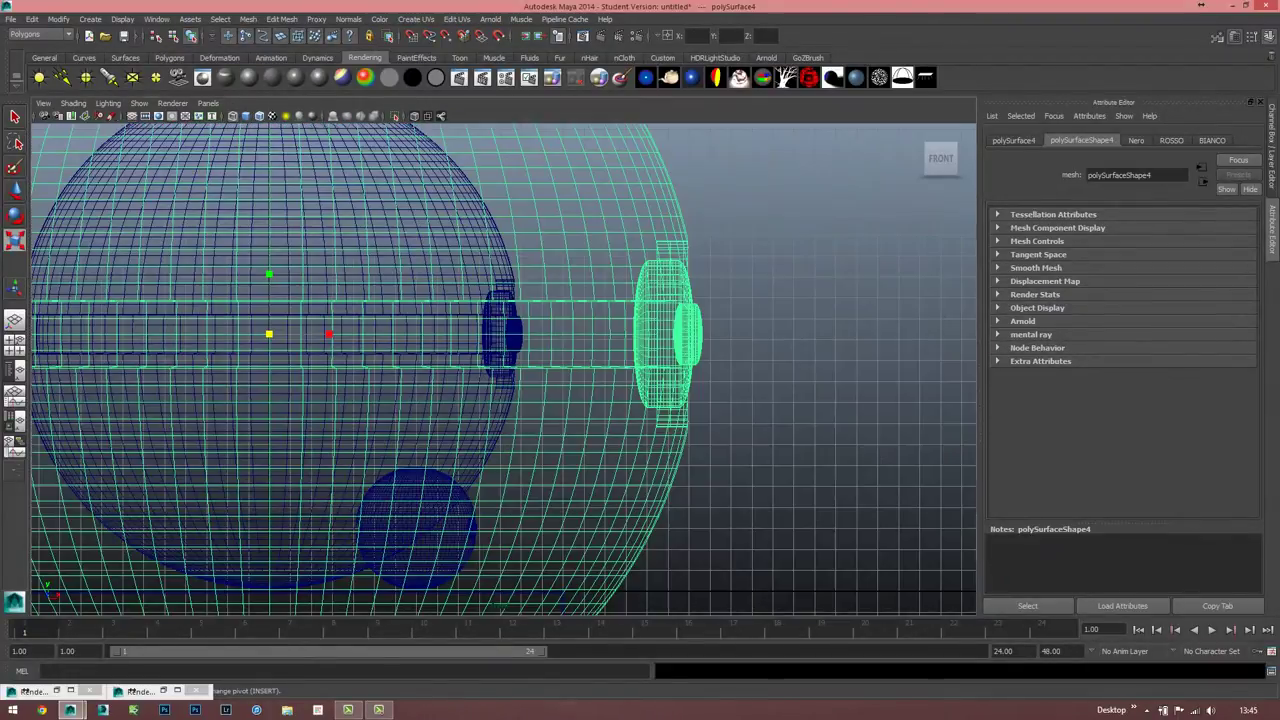
pyautogui.press('f')
pyautogui.scroll(-6, 574, 350)
pyautogui.scroll(-3, 574, 350)
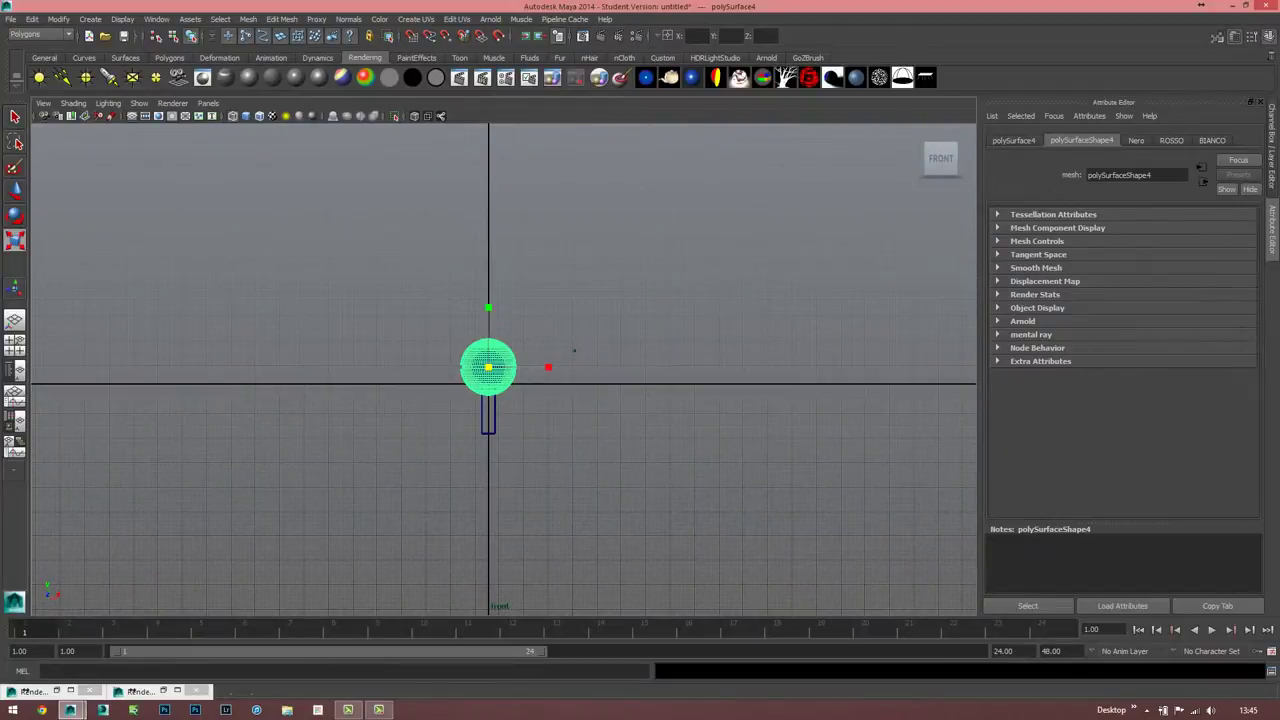
pyautogui.press('w')
pyautogui.moveTo(488, 367); pyautogui.dragTo(157, 373)
# - Place the duplicate floating upper-left of the big pokeball and render through camera1
pyautogui.press('space')
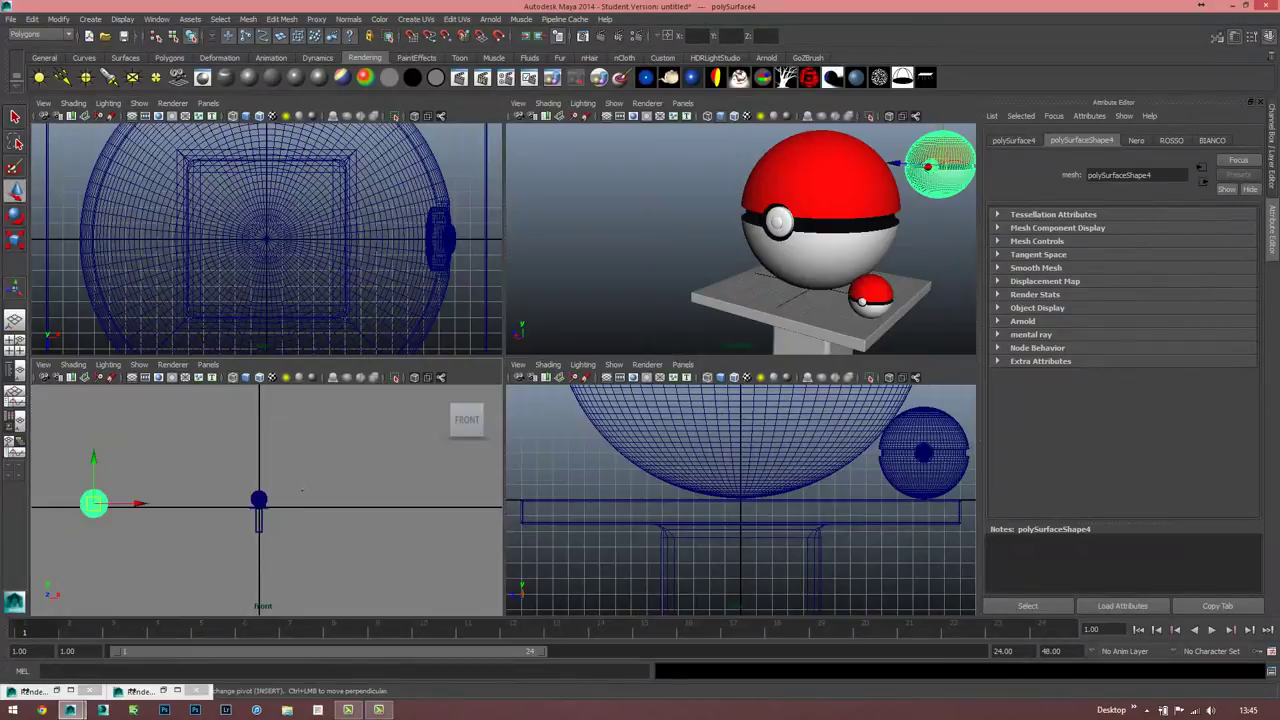
pyautogui.press('space')
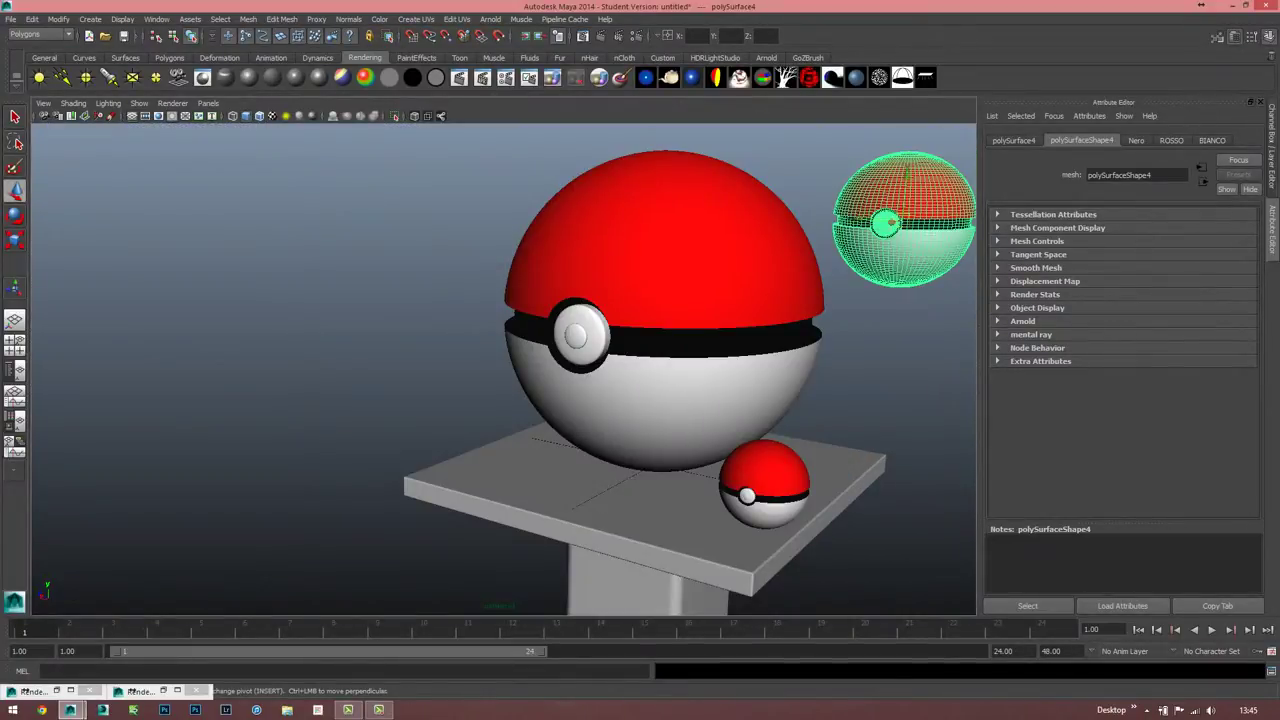
pyautogui.moveTo(885, 224); pyautogui.dragTo(400, 203)
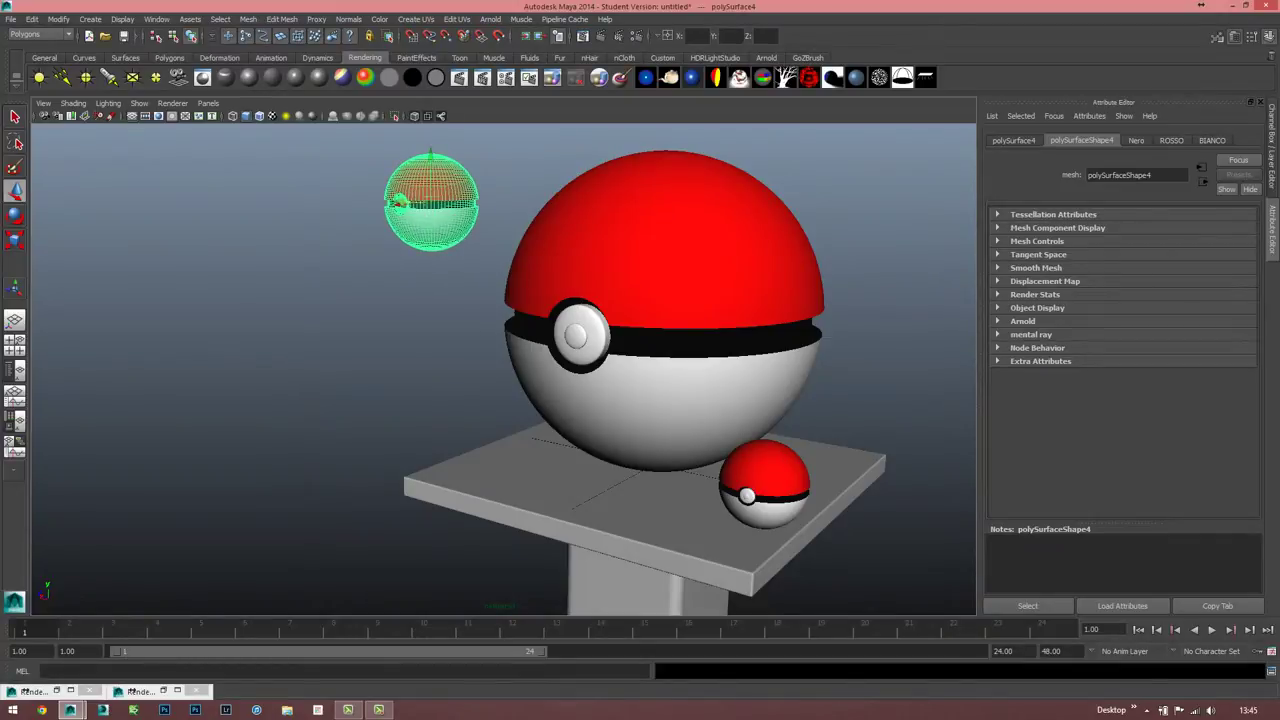
pyautogui.click(600, 36)
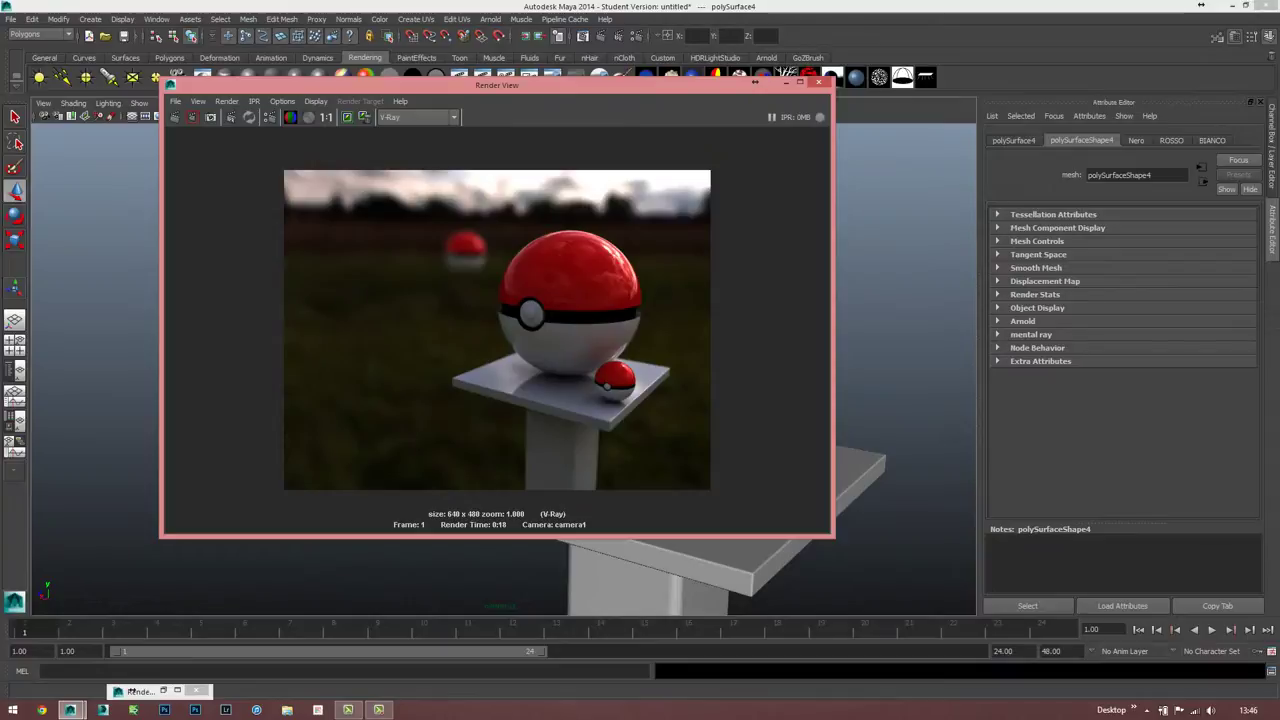
# - Minimize the Render View after checking the blurred floating pokeball
pyautogui.click(786, 82)
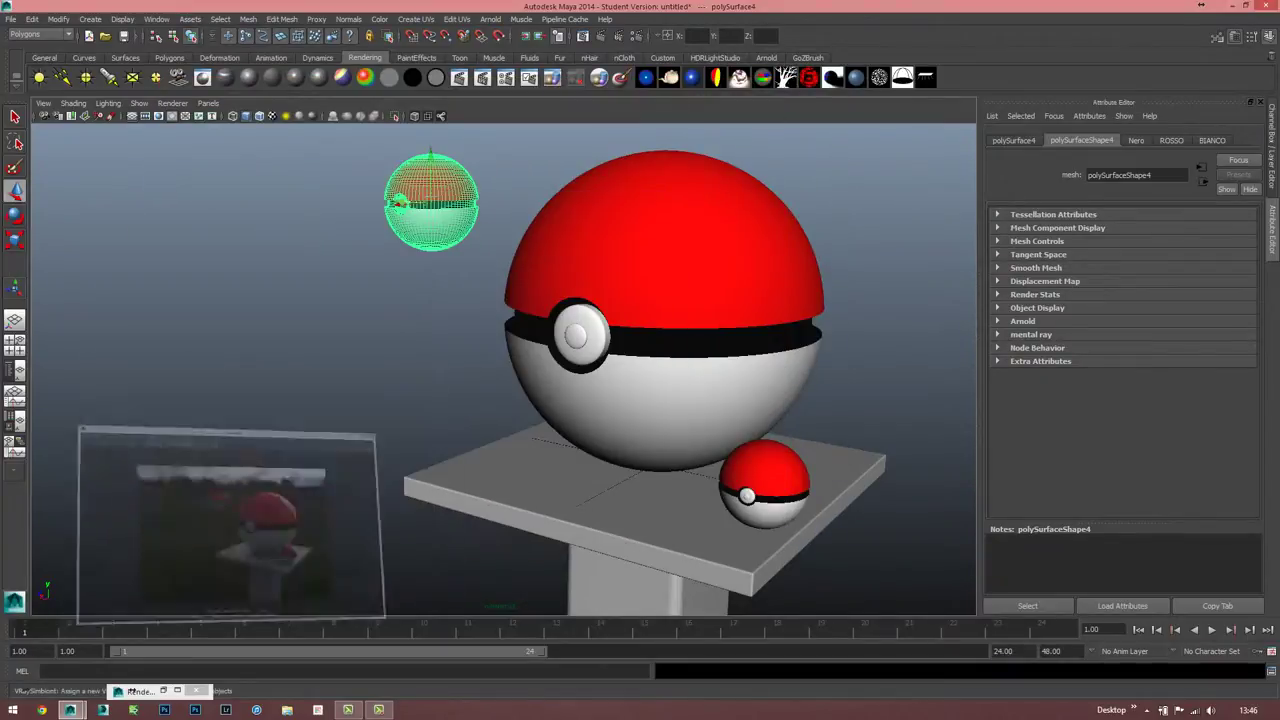
# - Split the large pokeball into separate parts with Mesh > Separate
pyautogui.click(660, 250)
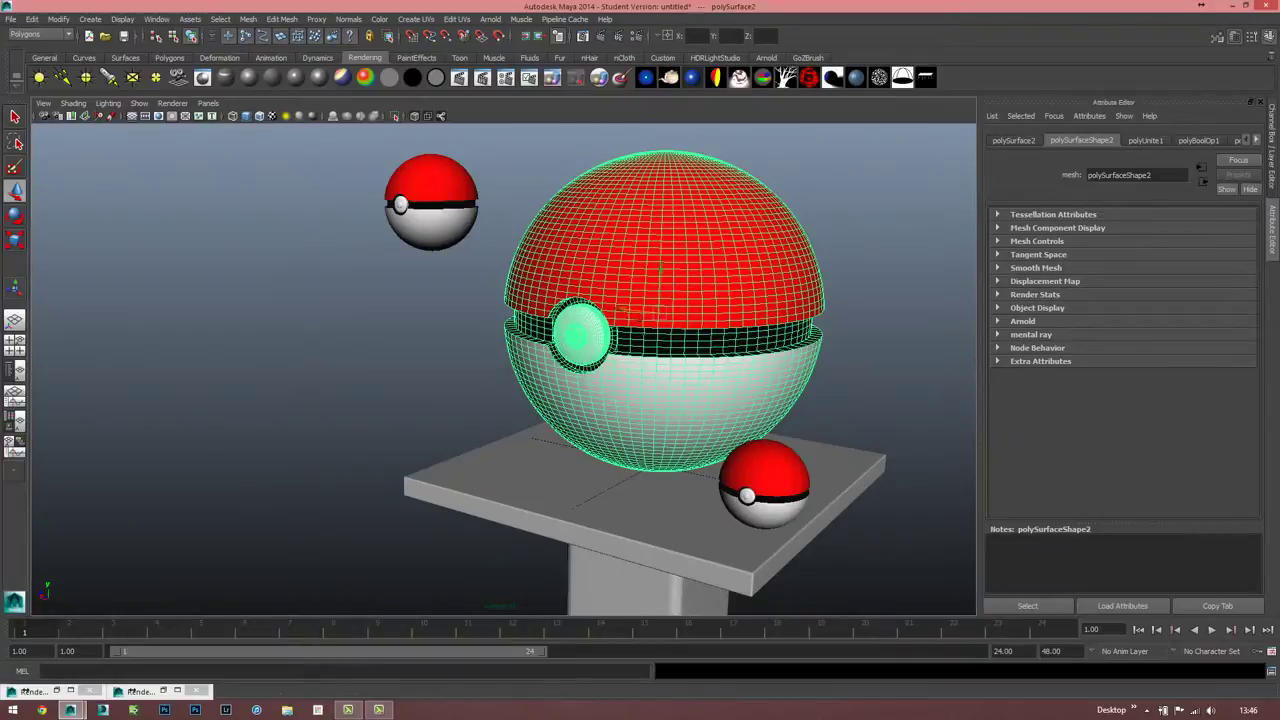
pyautogui.click(248, 19)
pyautogui.click(270, 49)
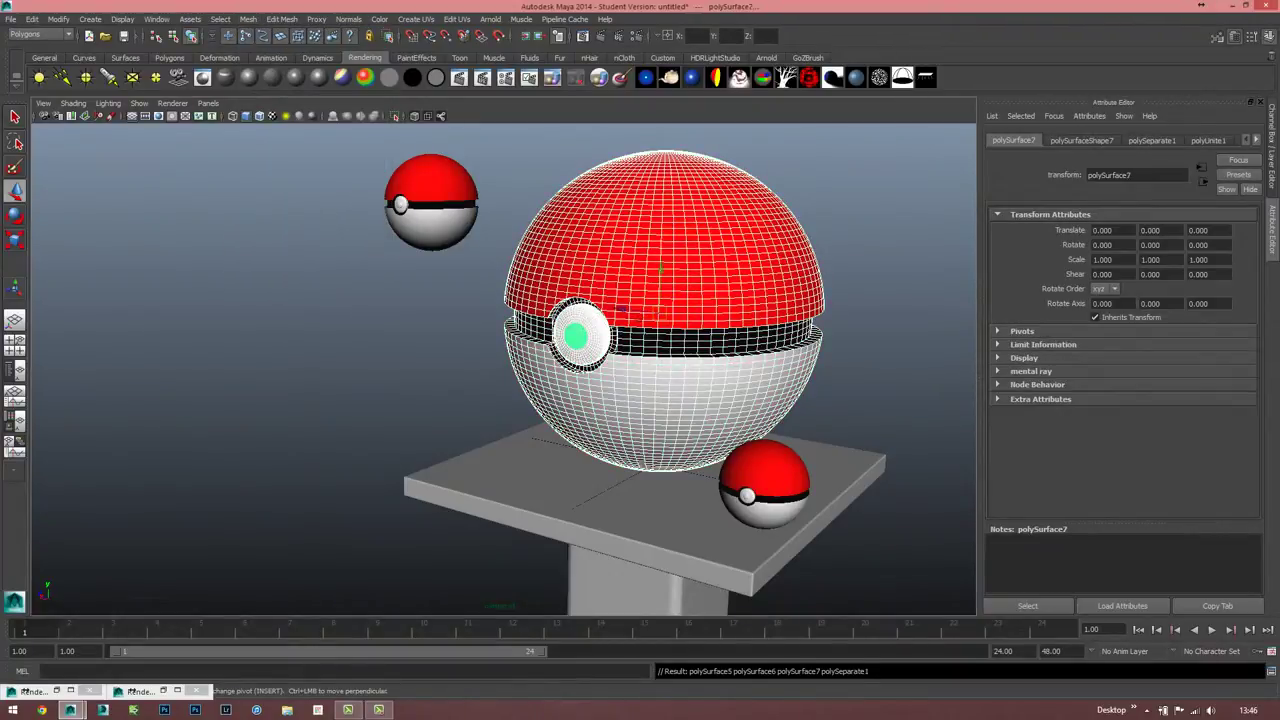
# - Select the big pokeball's button and choose Assign New Material from its context menu
pyautogui.click(722, 478)
pyautogui.click(577, 337)
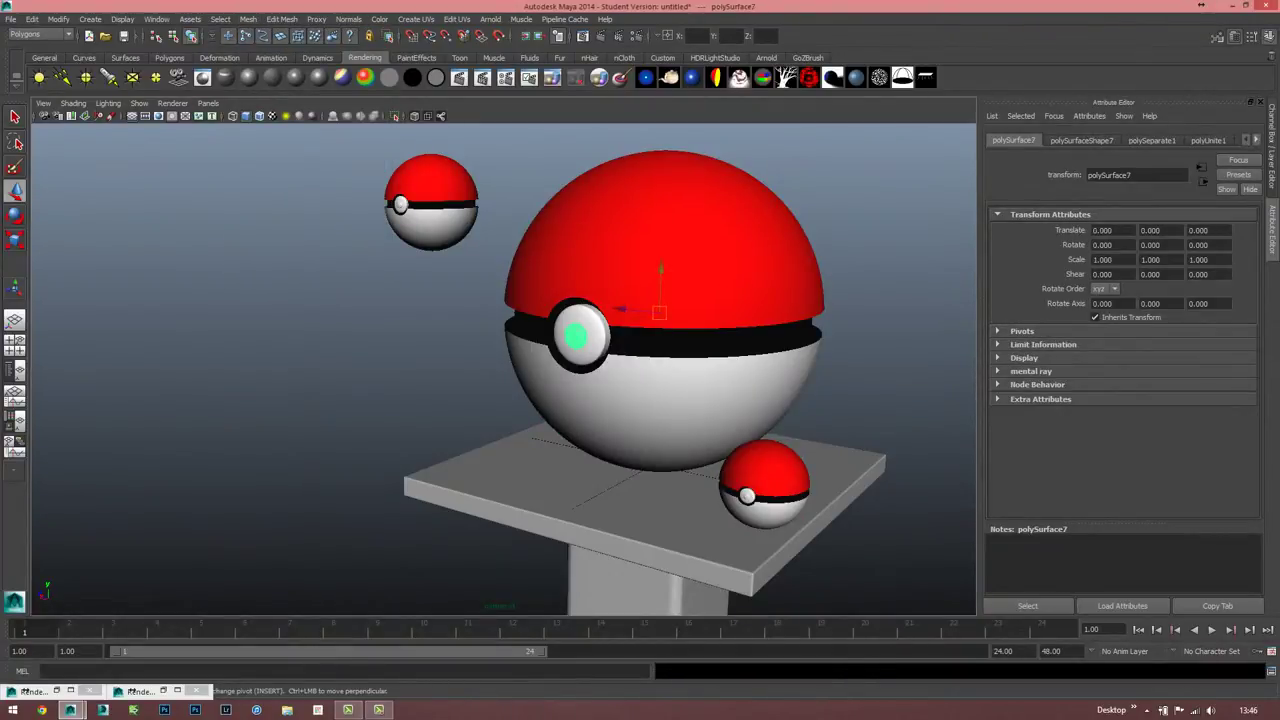
pyautogui.rightClick(580, 338)
pyautogui.keyDown('ctrl'); pyautogui.click(577, 337); pyautogui.keyUp('ctrl')
pyautogui.click(577, 337)
pyautogui.moveTo(577, 337)
pyautogui.mouseDown(button='right')
pyautogui.moveTo(598, 570)
pyautogui.moveTo(570, 583)
pyautogui.mouseUp(button='right')
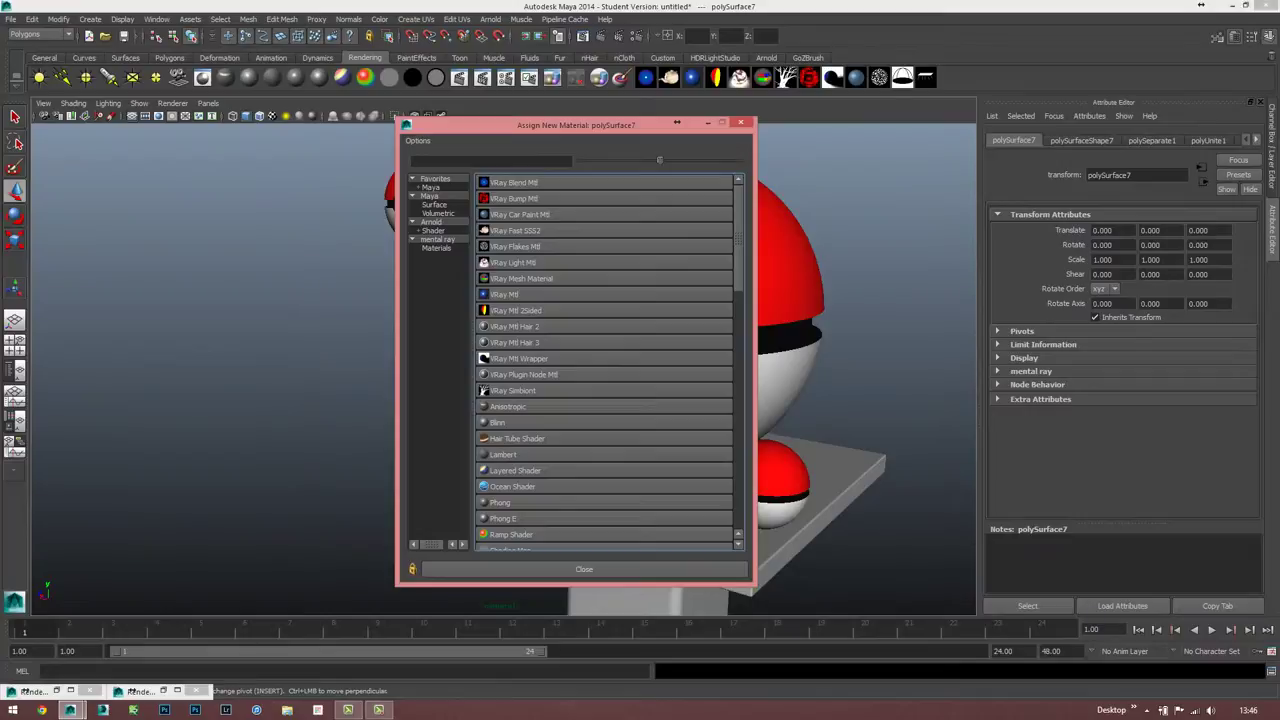
# - Give the button a red VRayLightMtl with color multiplier 1.353 and render a glowing preview
pyautogui.click(513, 262)
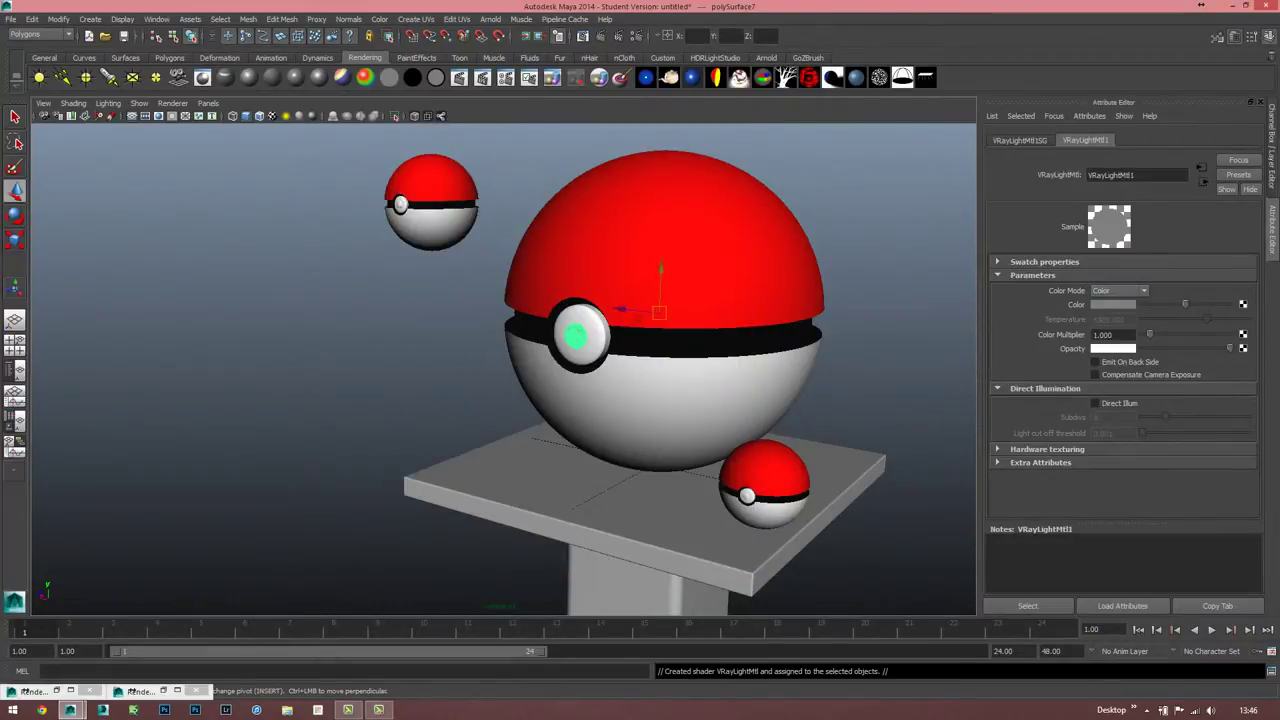
pyautogui.click(1112, 304)
pyautogui.click(402, 304)
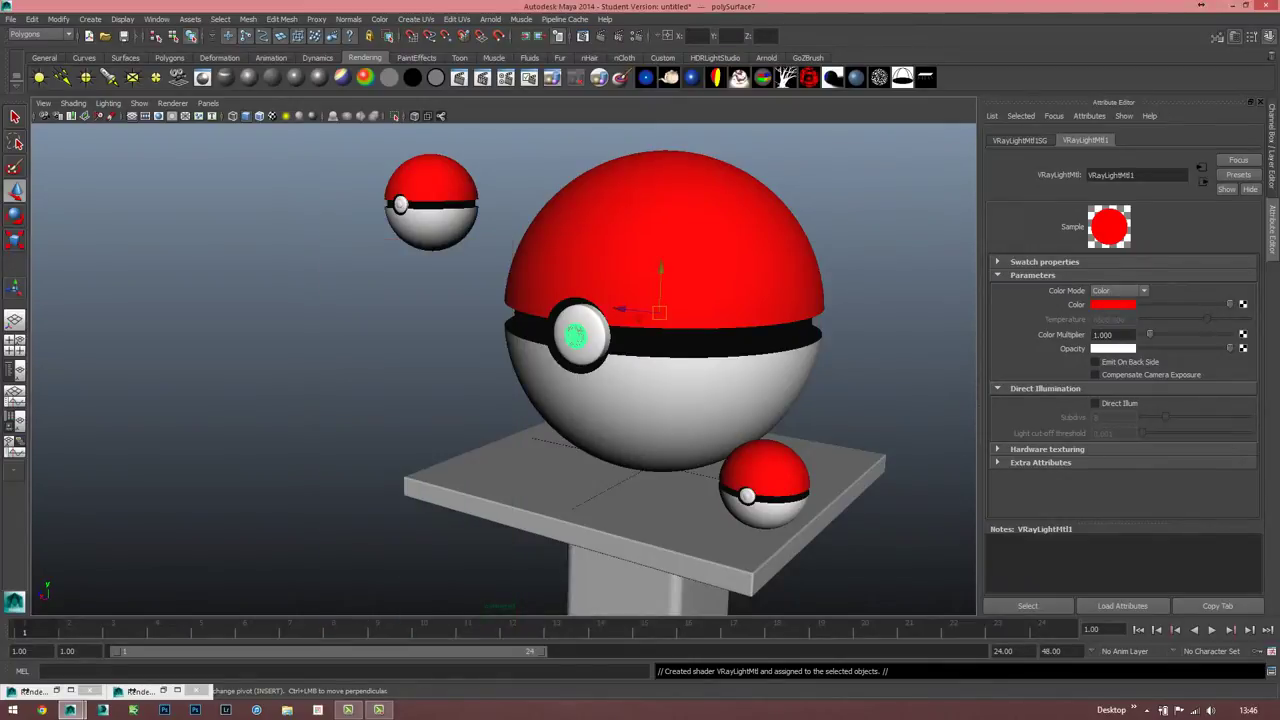
pyautogui.moveTo(1149, 334); pyautogui.dragTo(1152, 334)
pyautogui.click(601, 36)
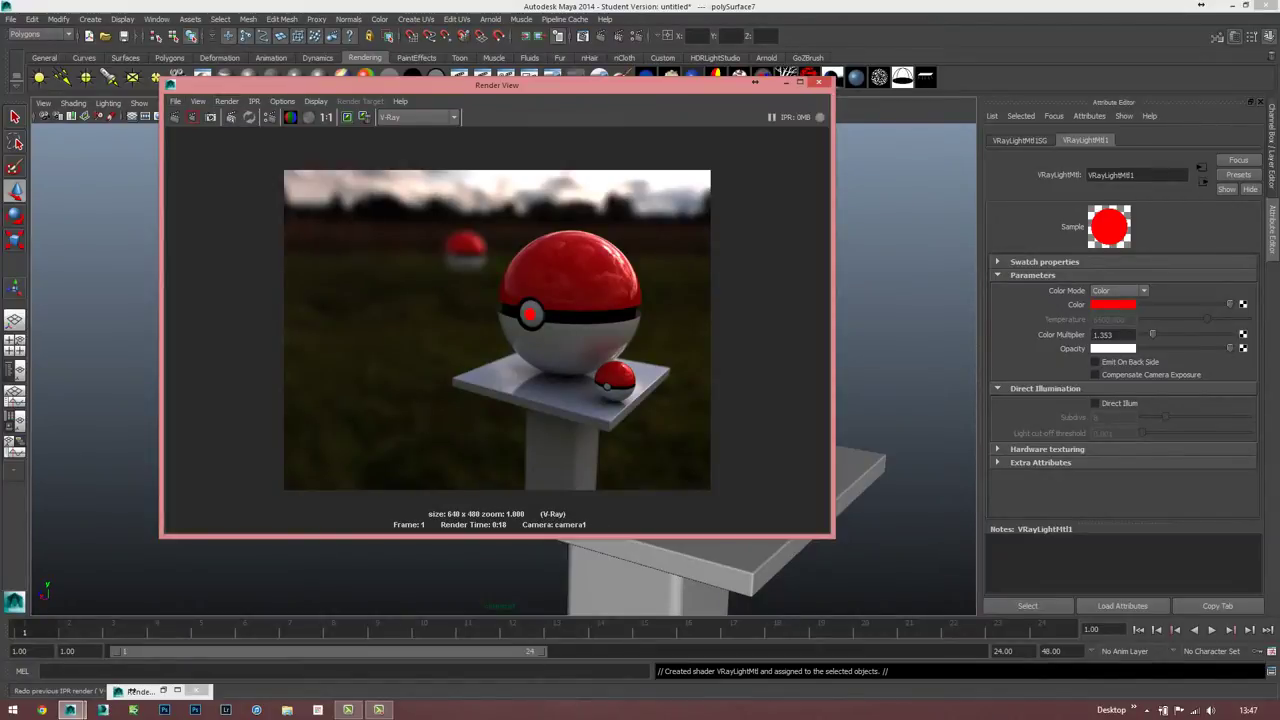
pyautogui.click(231, 117)
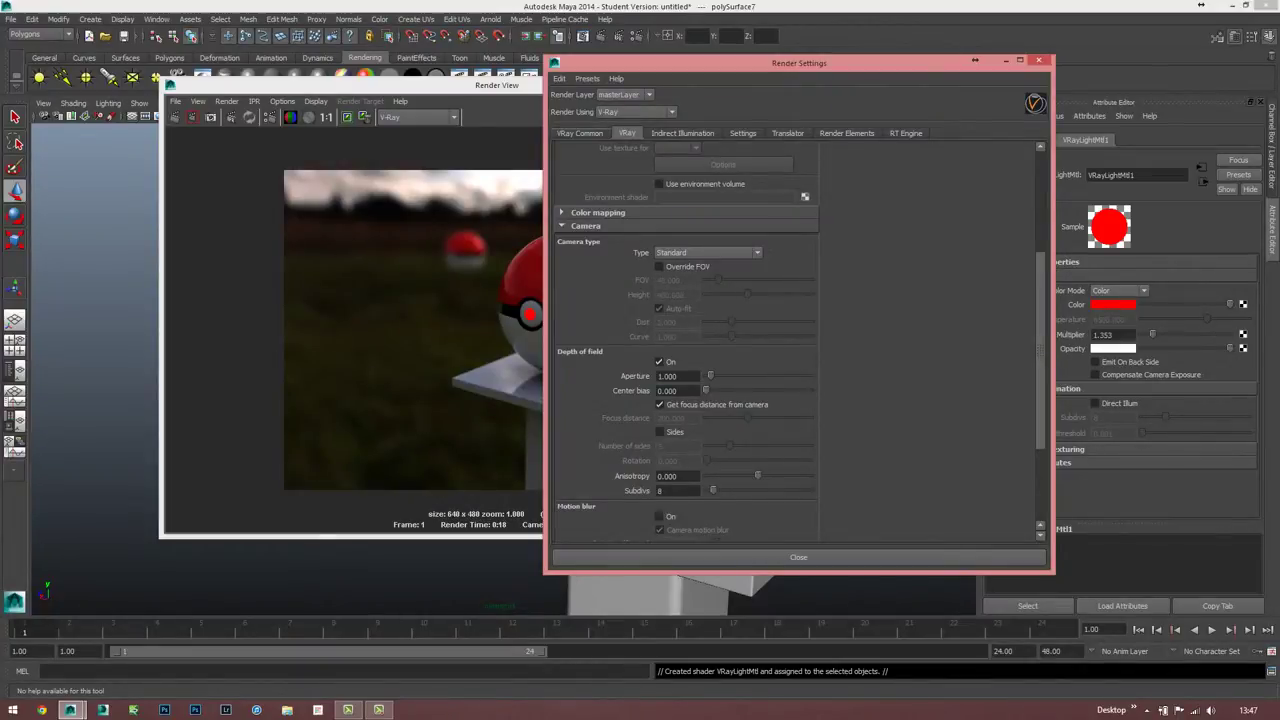
# - Review the VRay Common, Indirect Illumination and VRay tabs of Render Settings
pyautogui.click(580, 133)
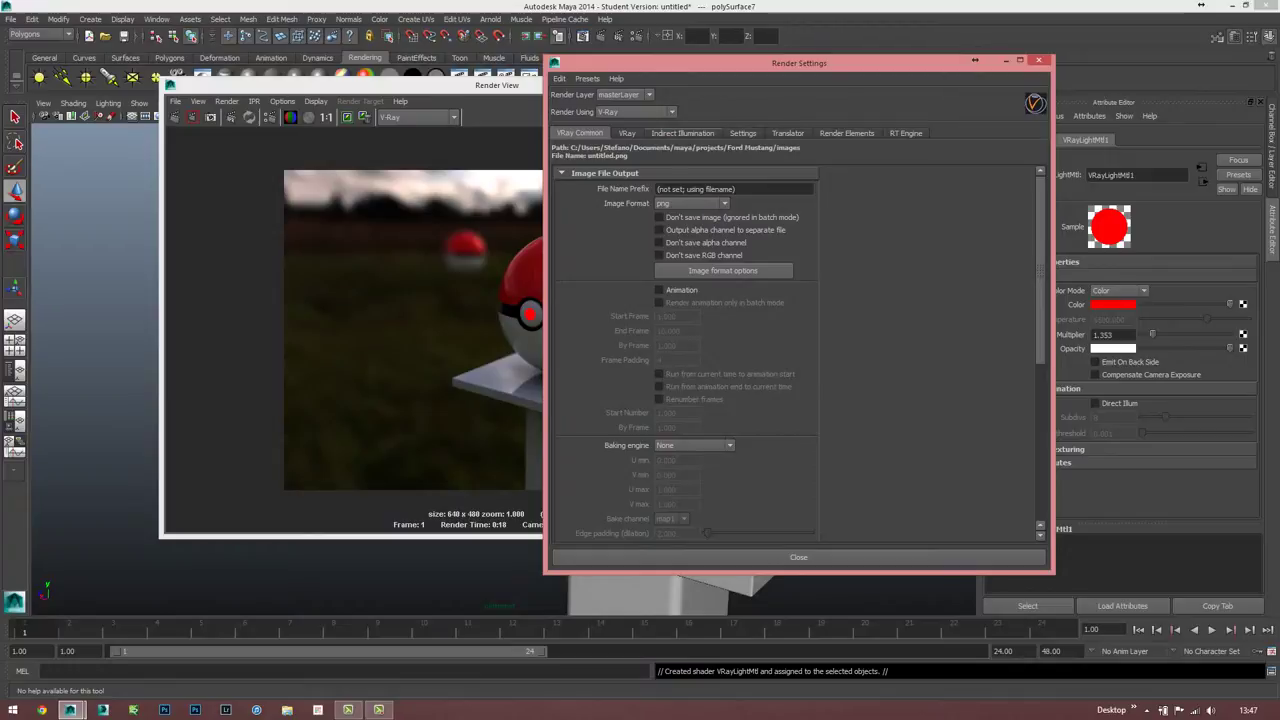
pyautogui.click(682, 133)
pyautogui.scroll(2, 688, 340)
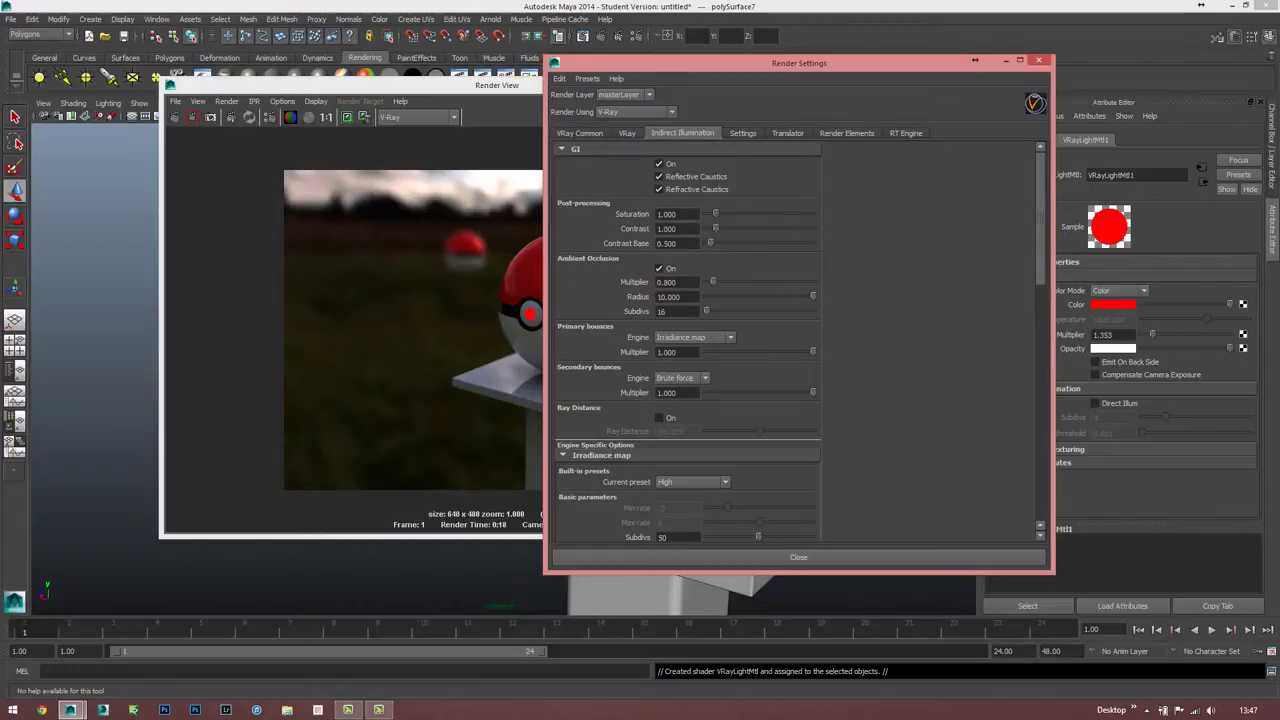
pyautogui.scroll(-5, 688, 340)
pyautogui.scroll(-1, 688, 340)
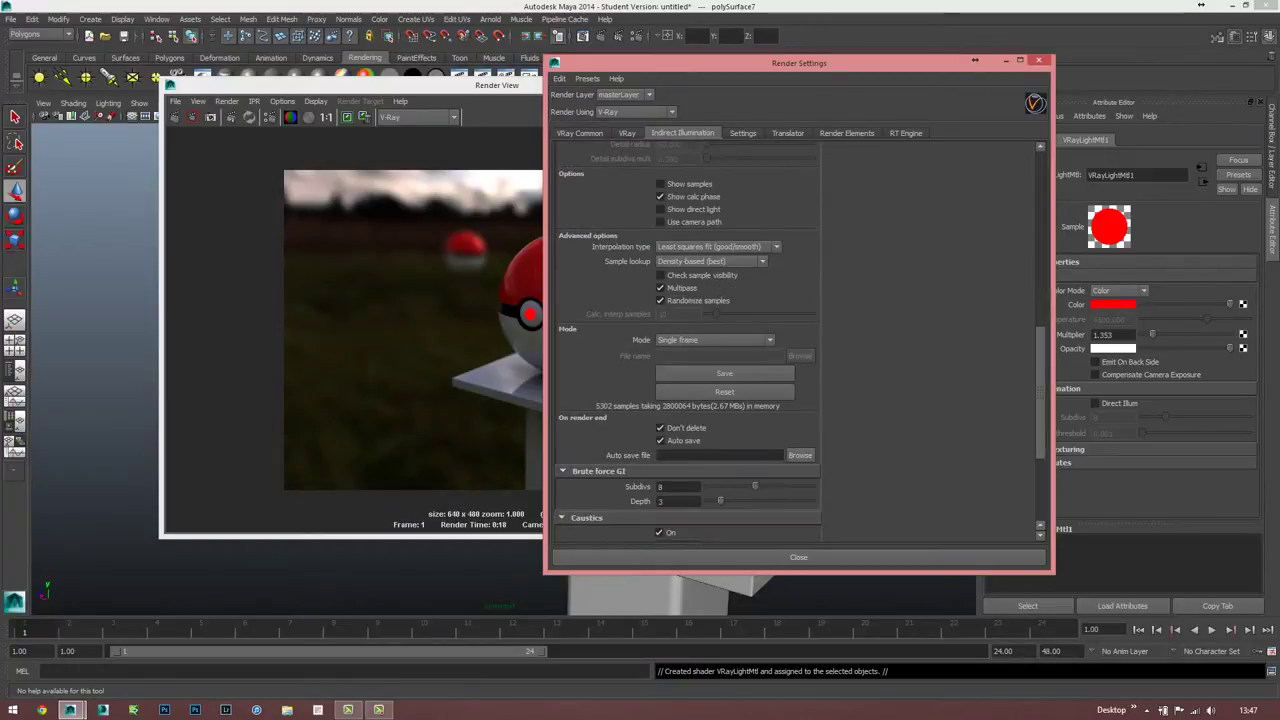
pyautogui.scroll(6, 688, 340)
pyautogui.moveTo(700, 62); pyautogui.dragTo(898, 57)
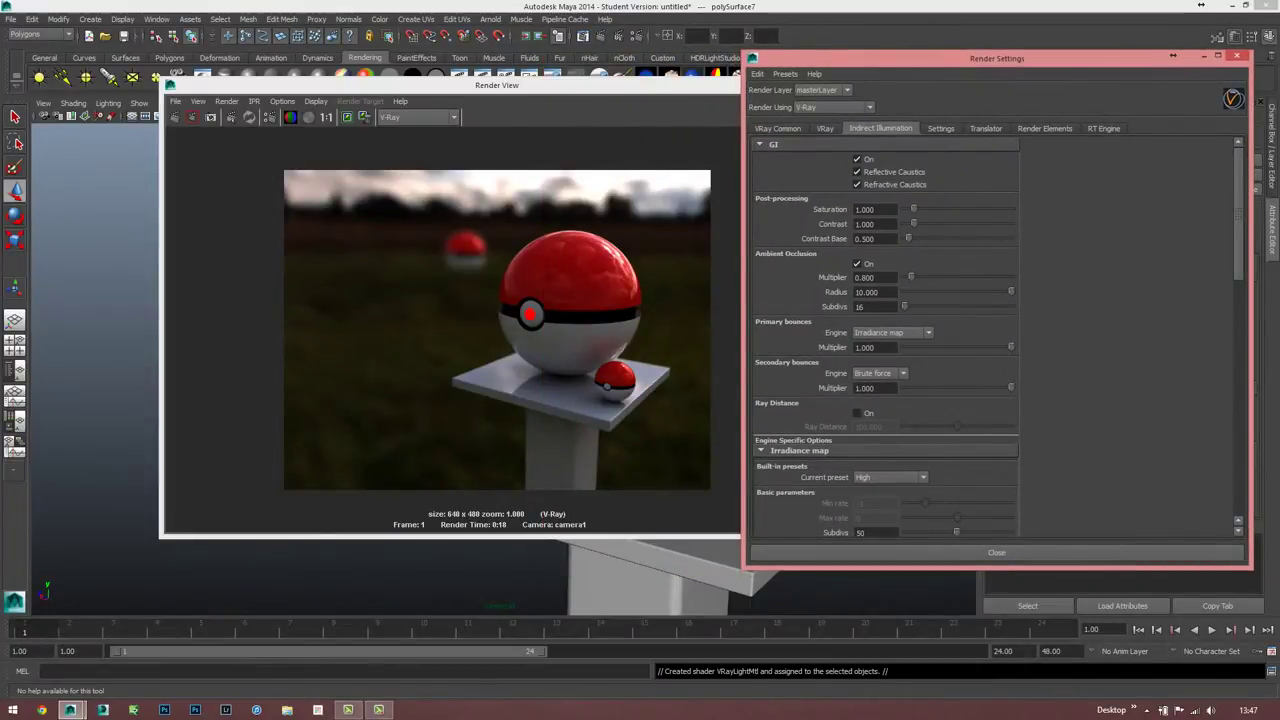
pyautogui.moveTo(898, 57); pyautogui.dragTo(740, 50)
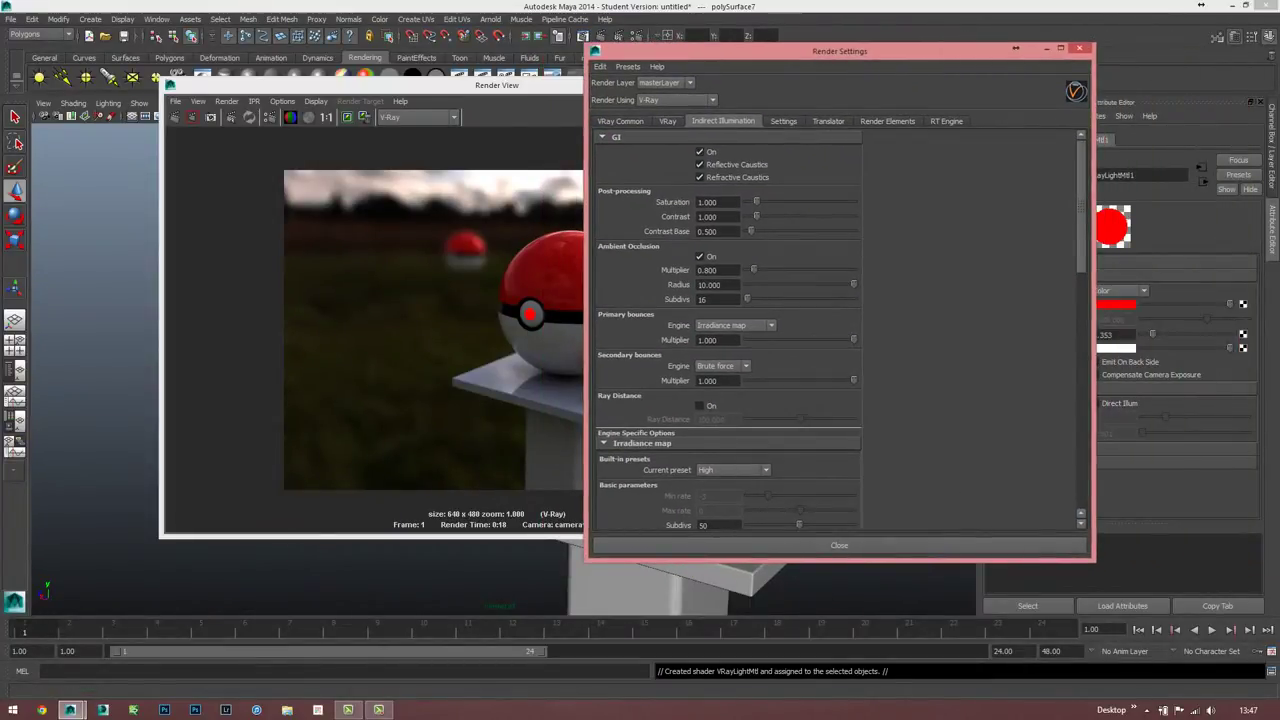
pyautogui.click(667, 121)
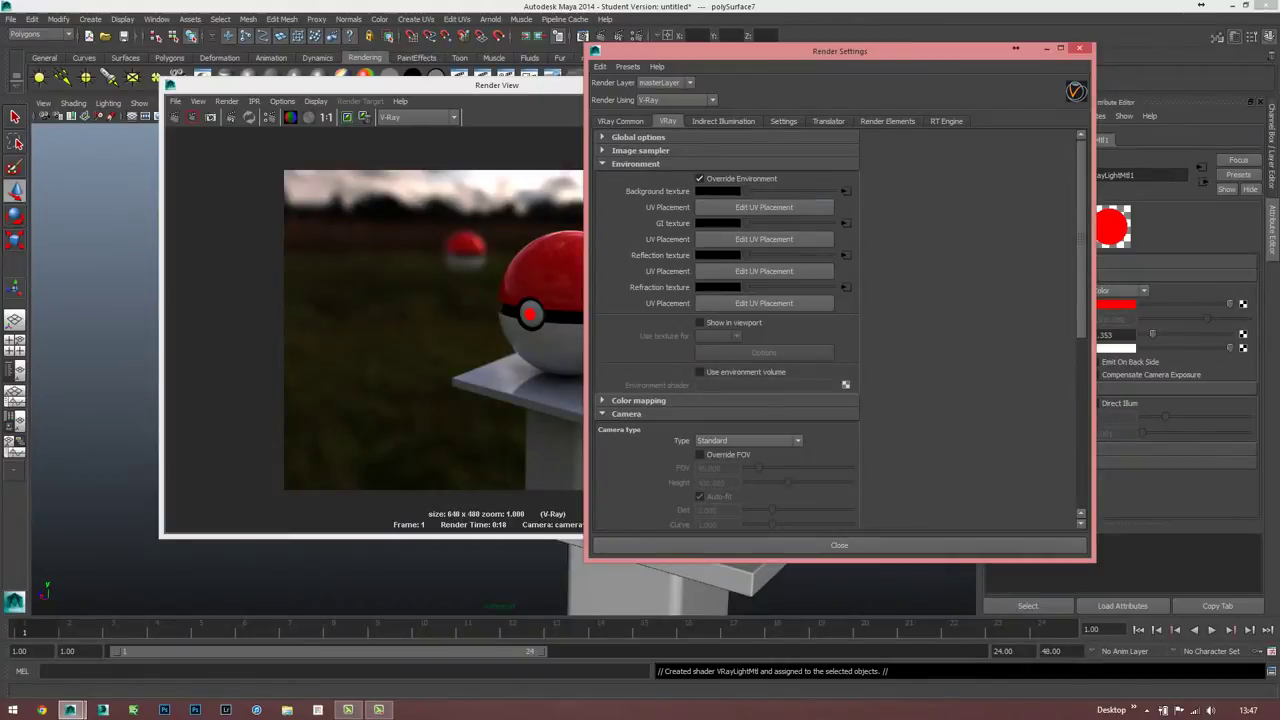
pyautogui.click(636, 163)
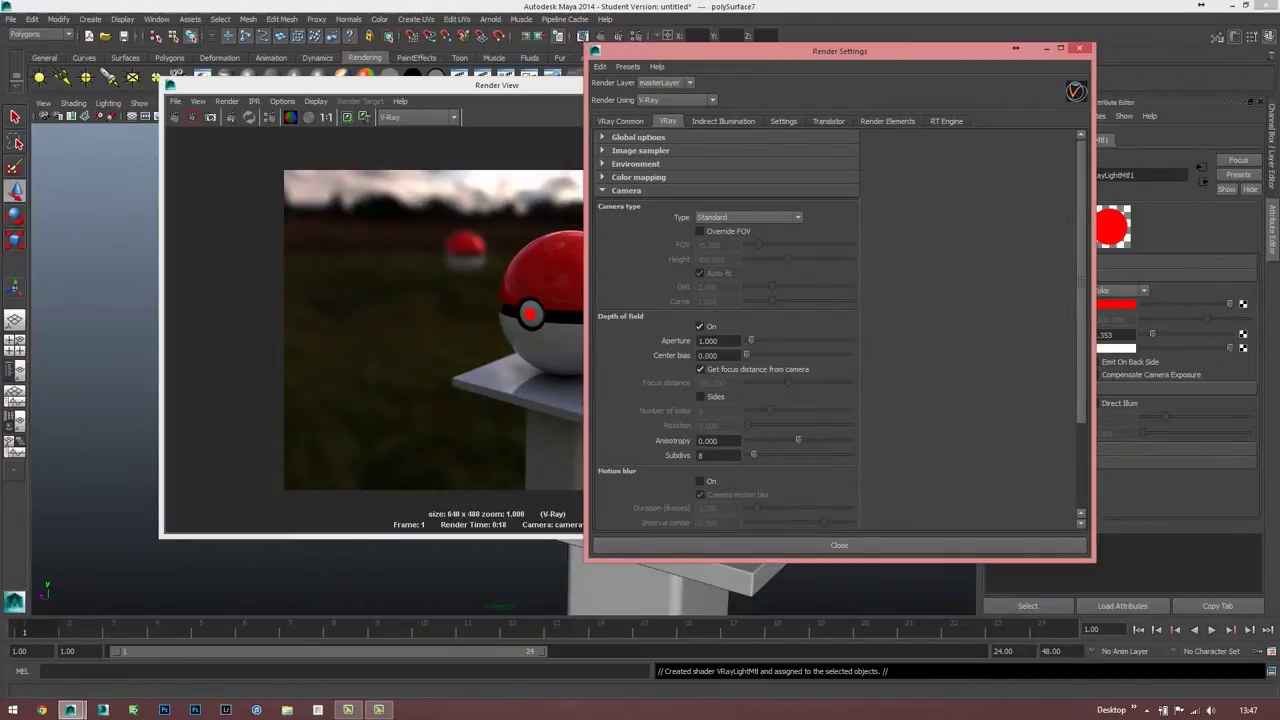
pyautogui.scroll(-2, 727, 330)
pyautogui.scroll(-2, 727, 330)
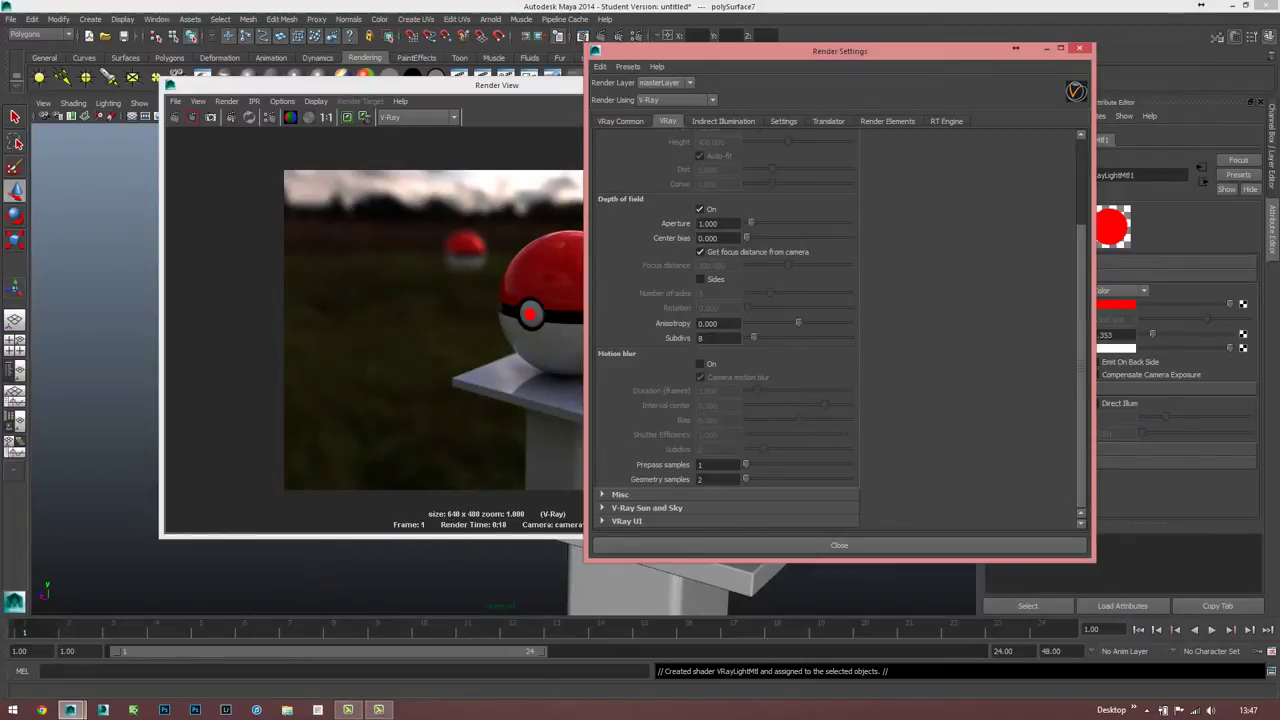
pyautogui.scroll(3, 727, 330)
pyautogui.click(626, 190)
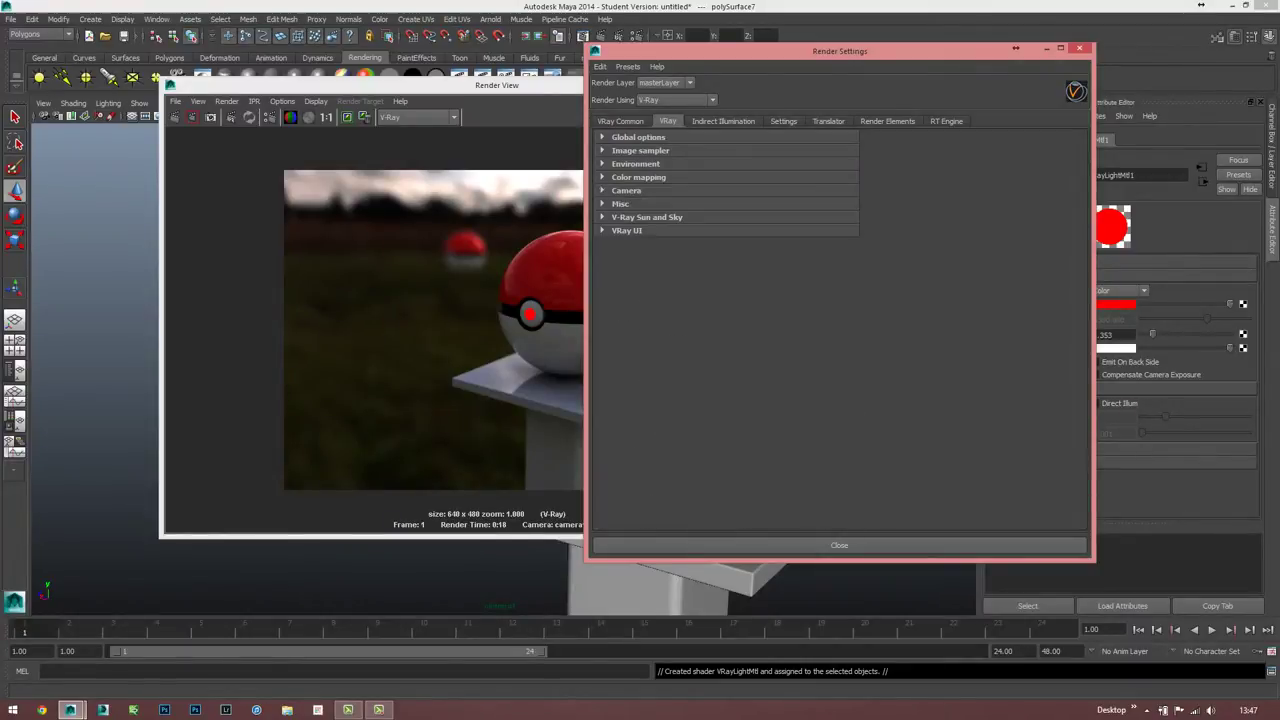
# - Set the resolution preset to HD 1080 (1920x1080) and close Render Settings
pyautogui.click(620, 121)
pyautogui.click(645, 161)
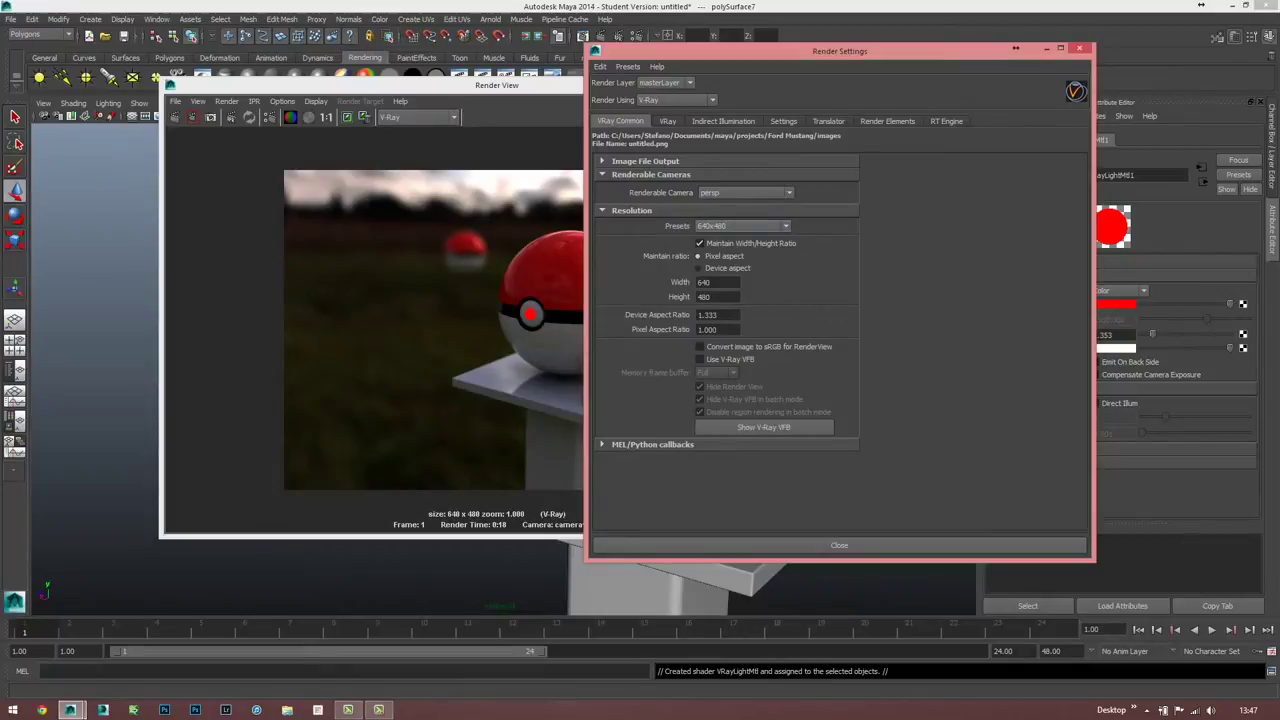
pyautogui.click(742, 226)
pyautogui.scroll(1, 720, 298)
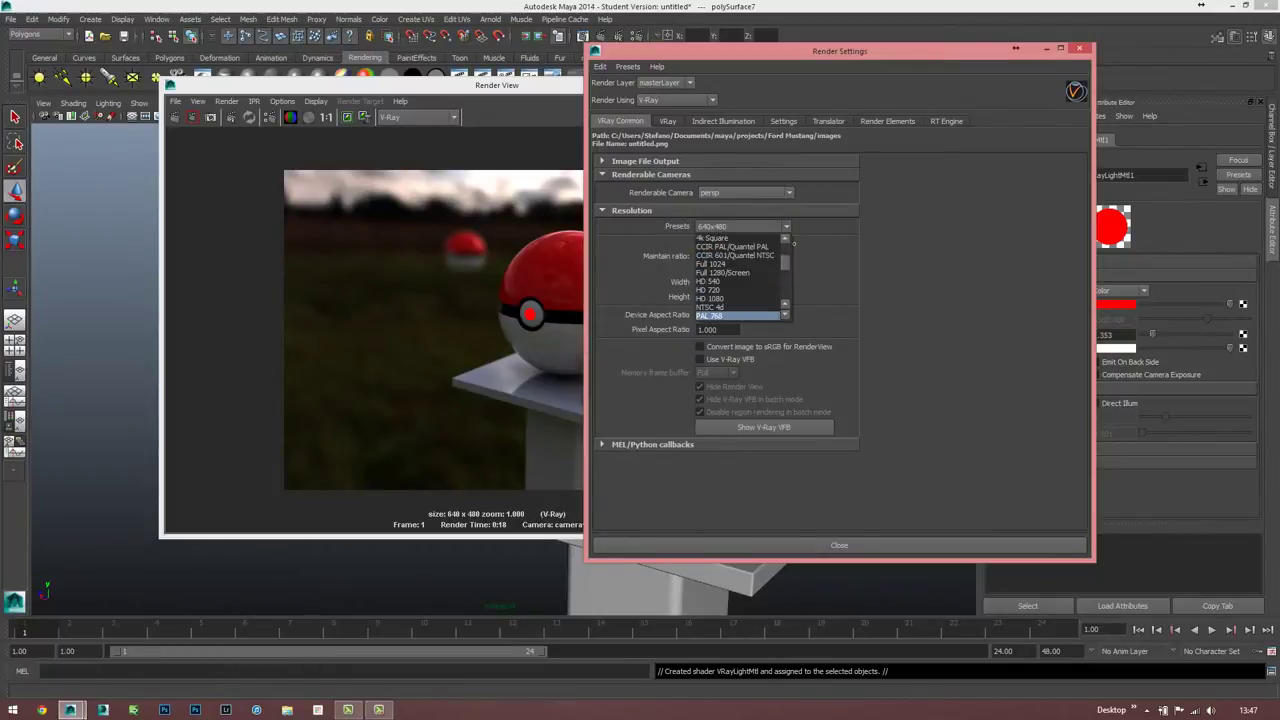
pyautogui.click(712, 298)
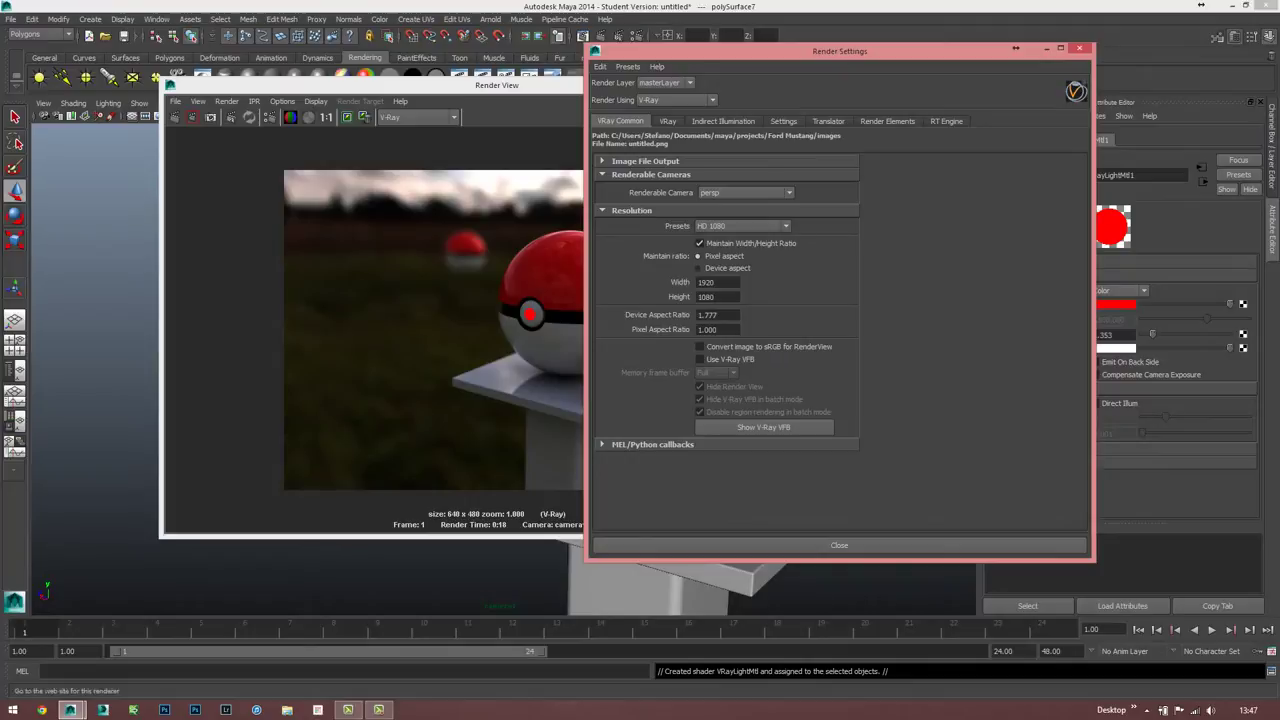
pyautogui.click(1079, 48)
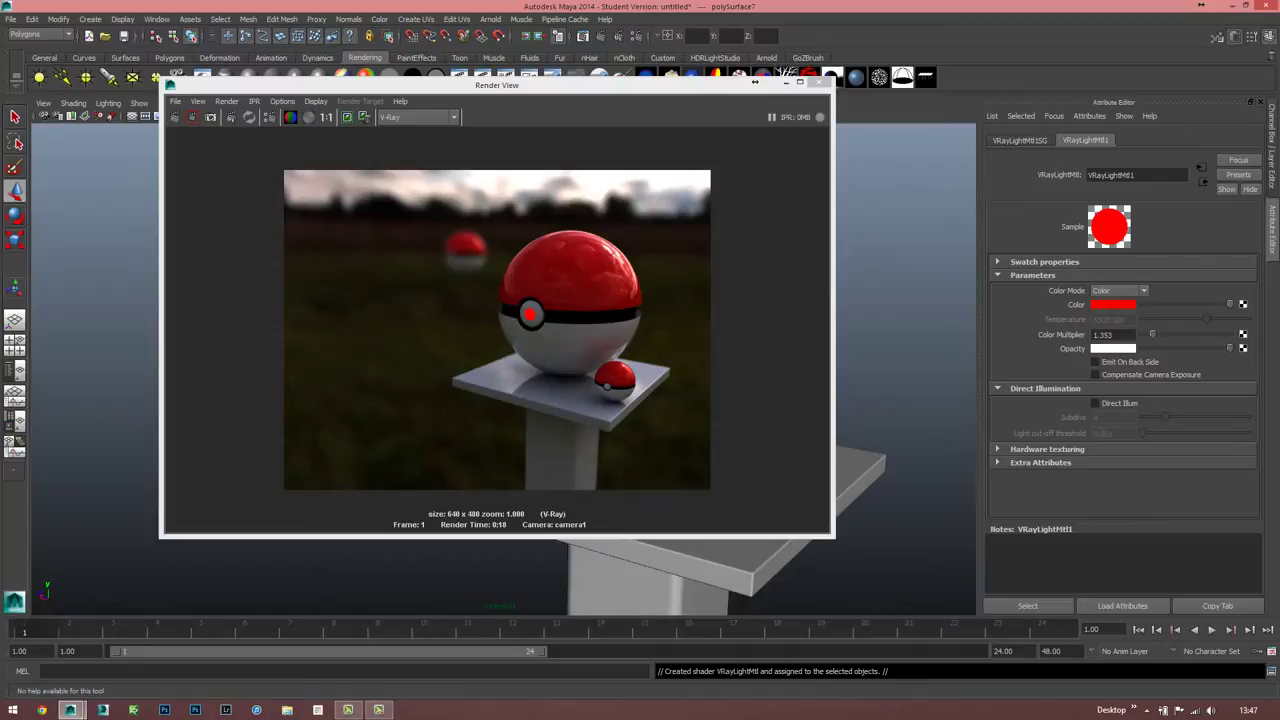
pyautogui.moveTo(754, 82); pyautogui.dragTo(822, 92)
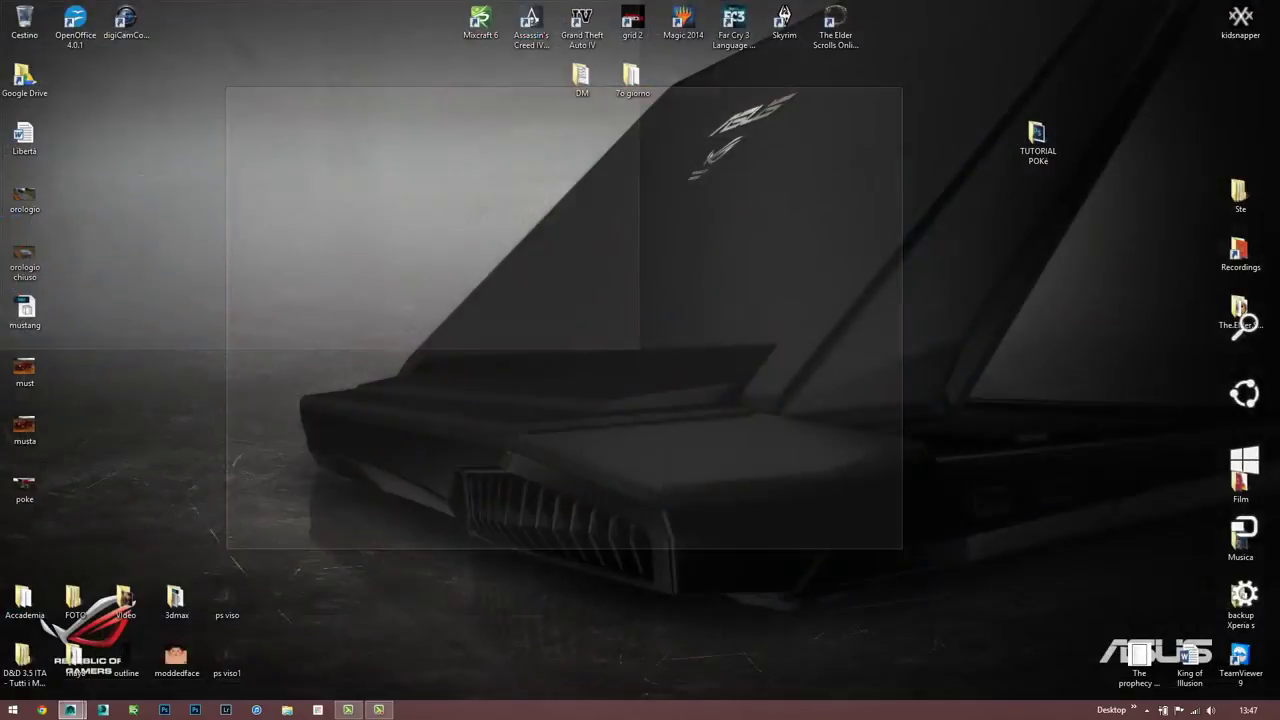
pyautogui.click(1279, 715)
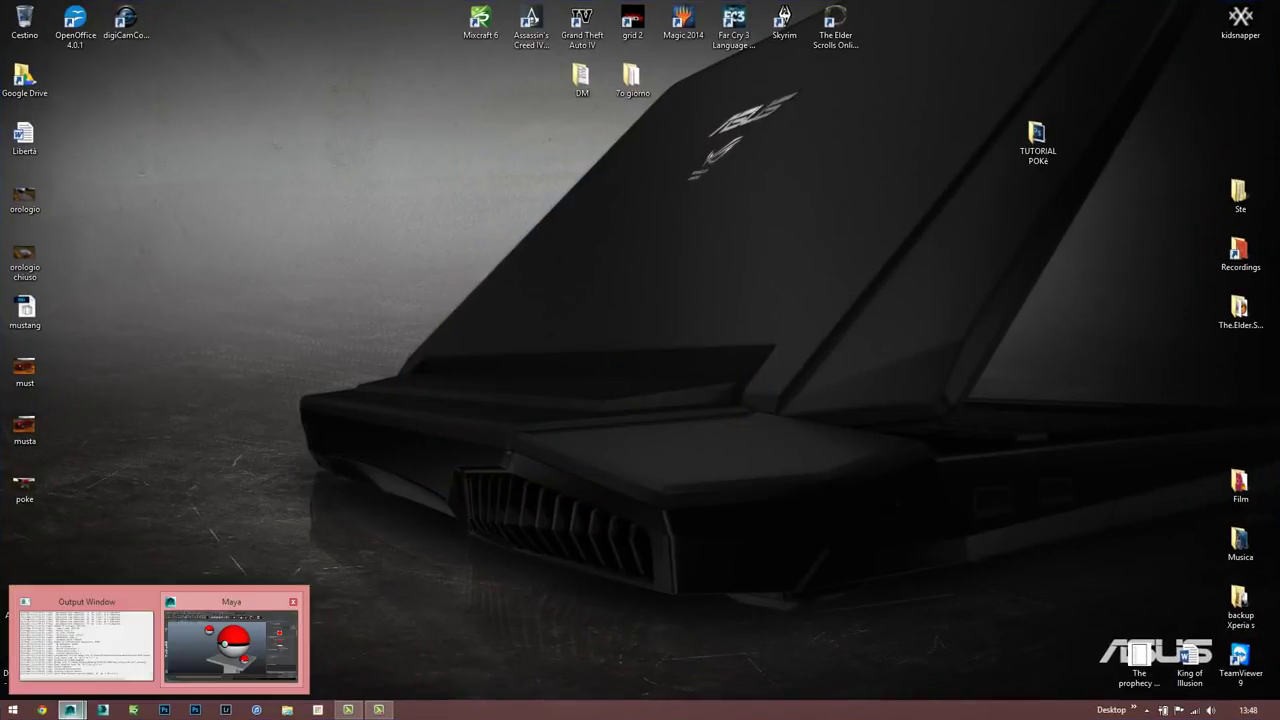
pyautogui.click(70, 709)
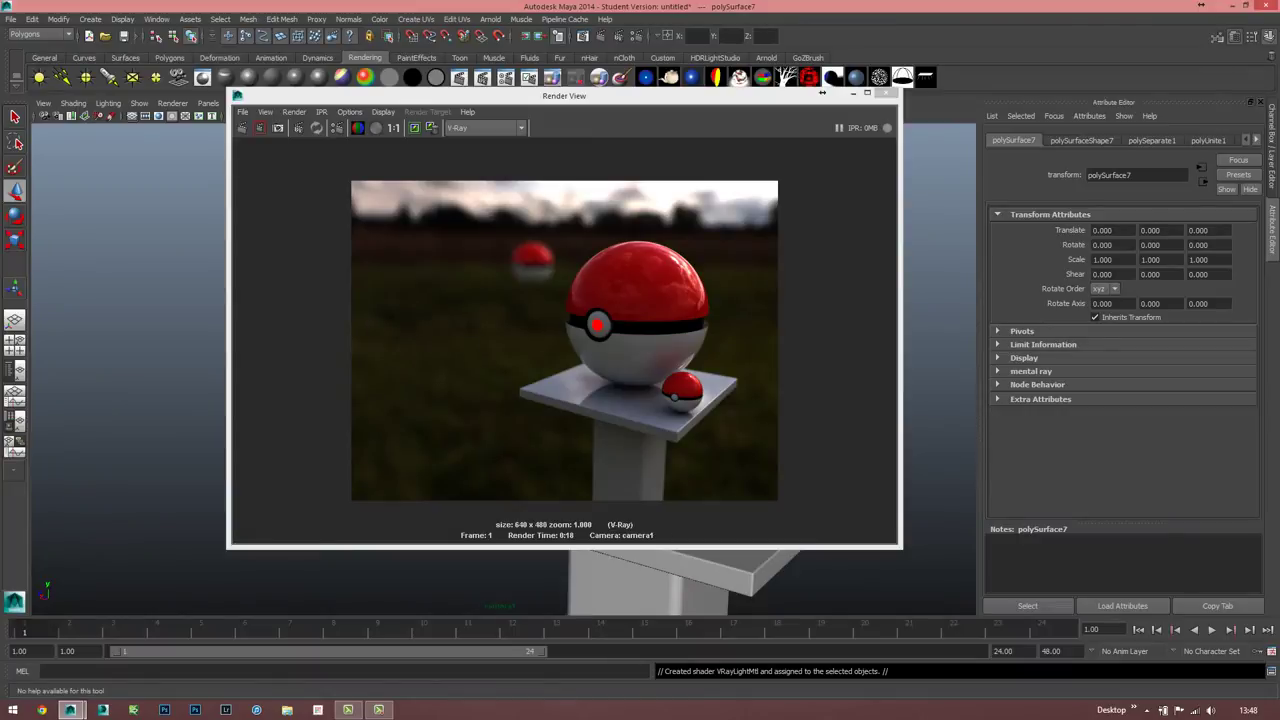